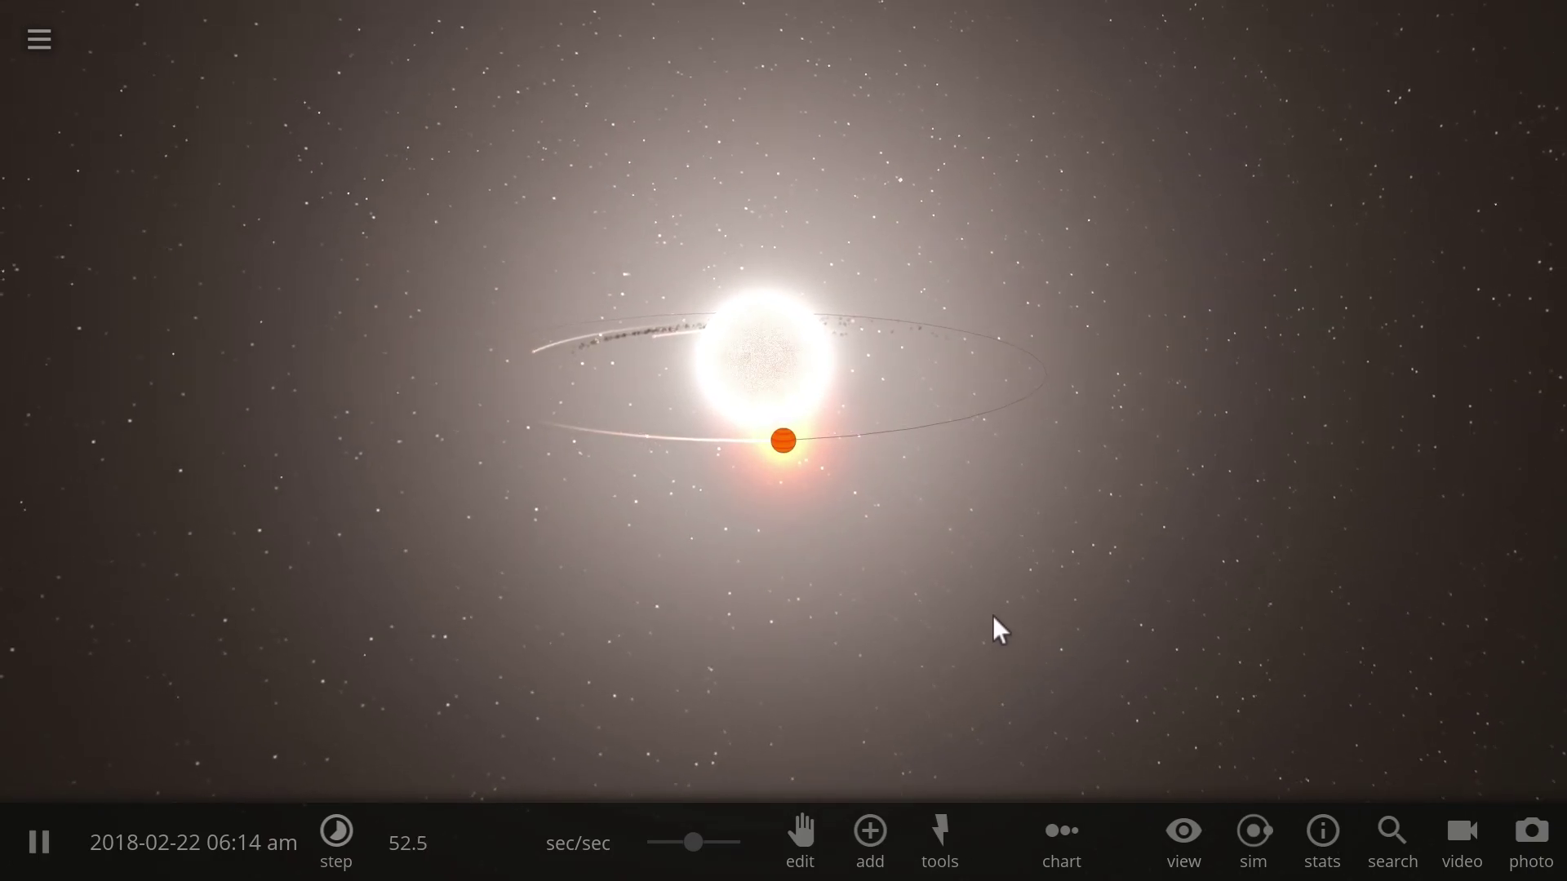
Step: Examine the orange gas giant orbiting its bright star, both up close and with its whole orbit in view
scroll(960, 575, "up", 5)
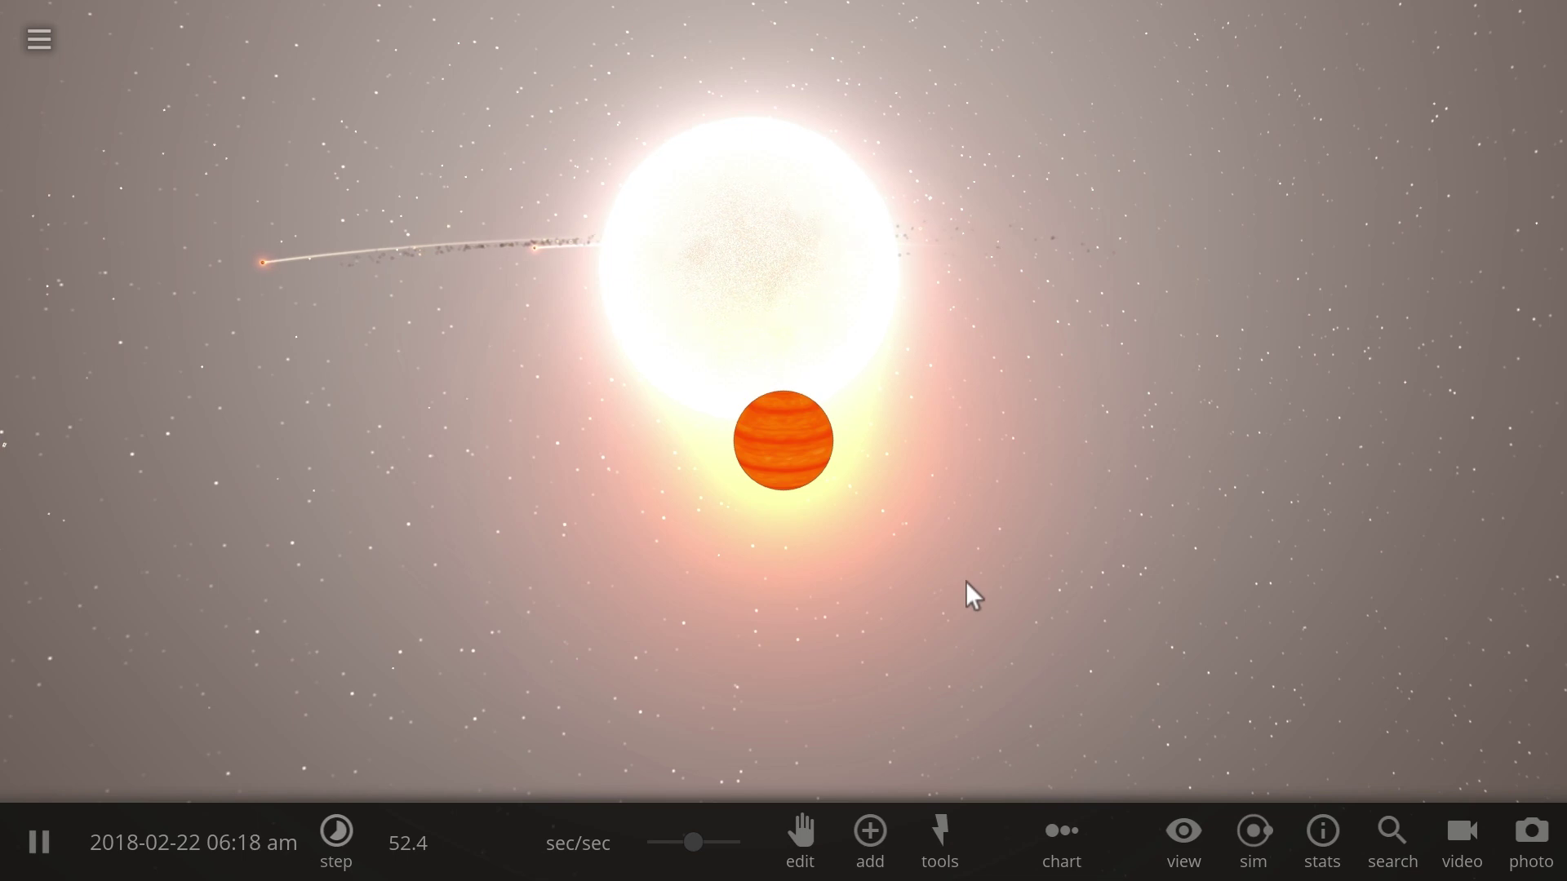
left_click_drag(959, 580, 939, 568)
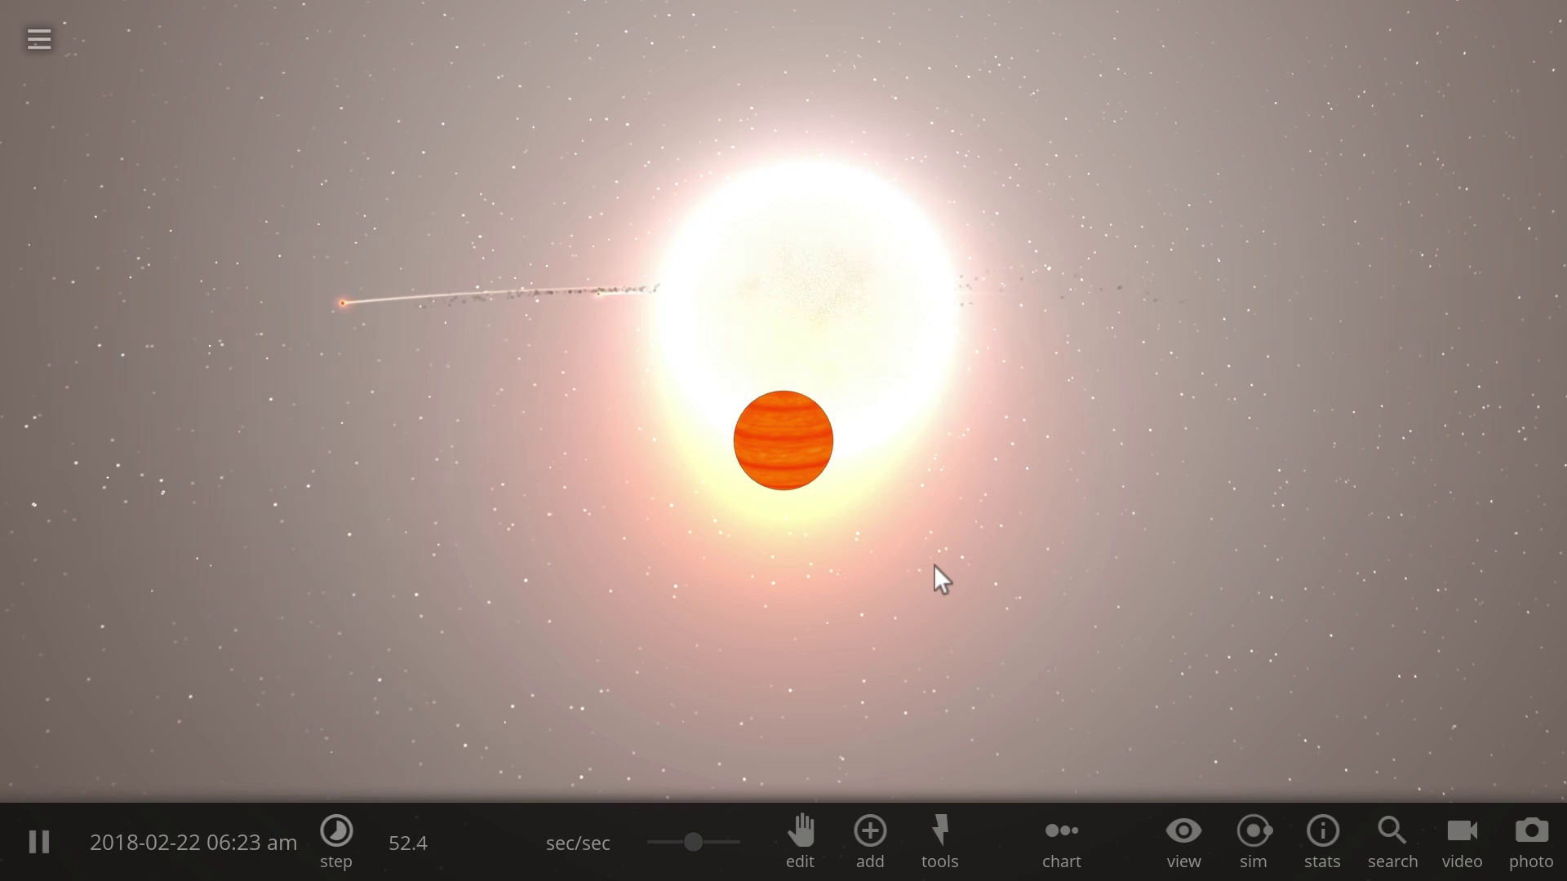
scroll(933, 565, "up", 3)
left_click_drag(934, 565, 909, 552)
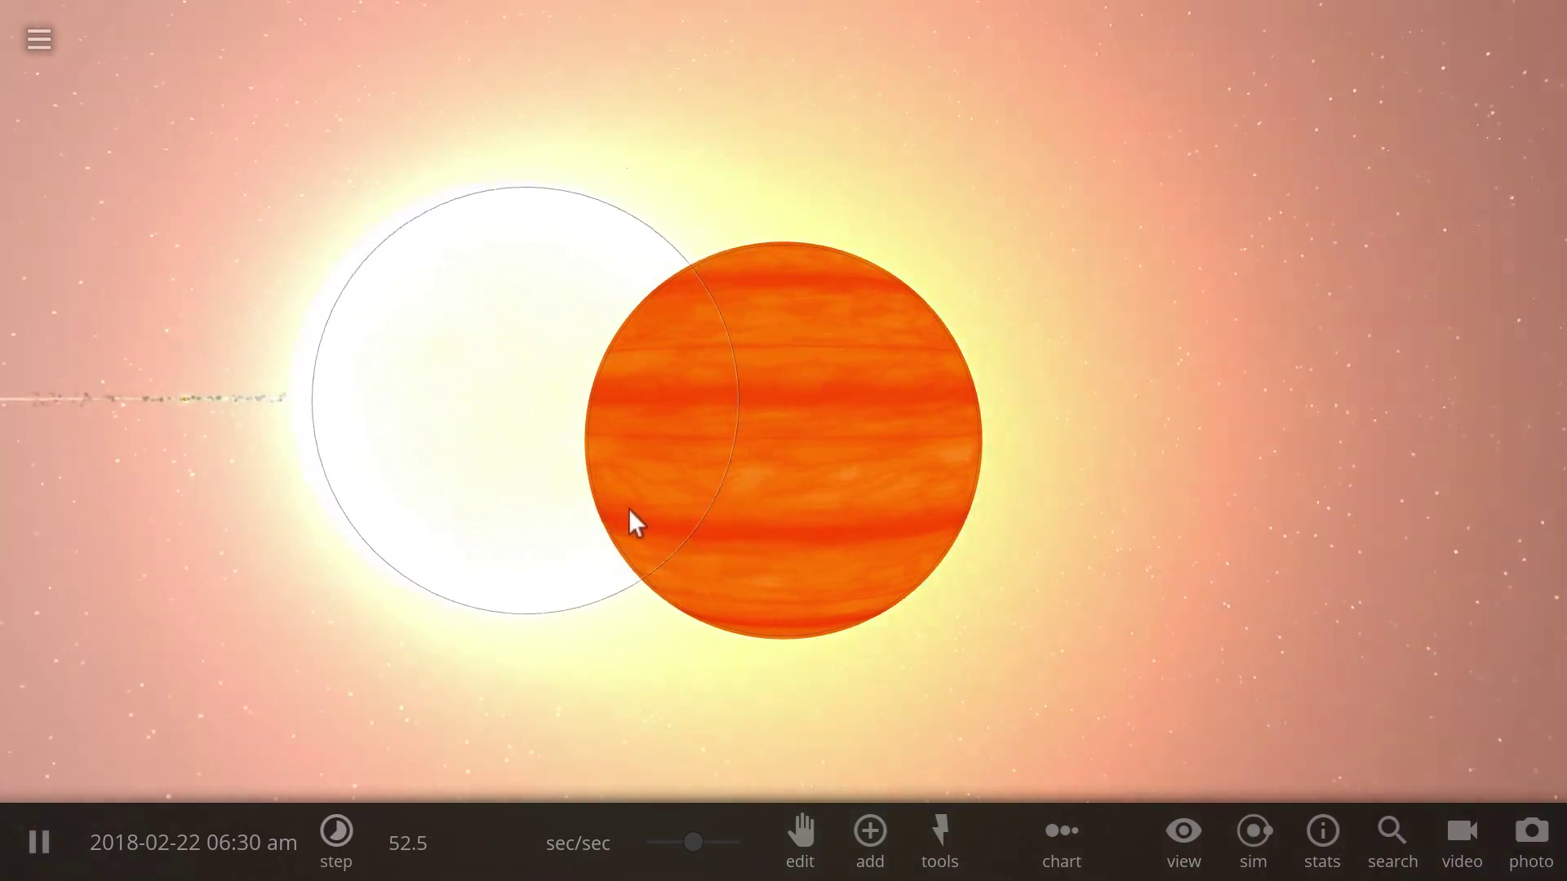
scroll(704, 522, "down", 8)
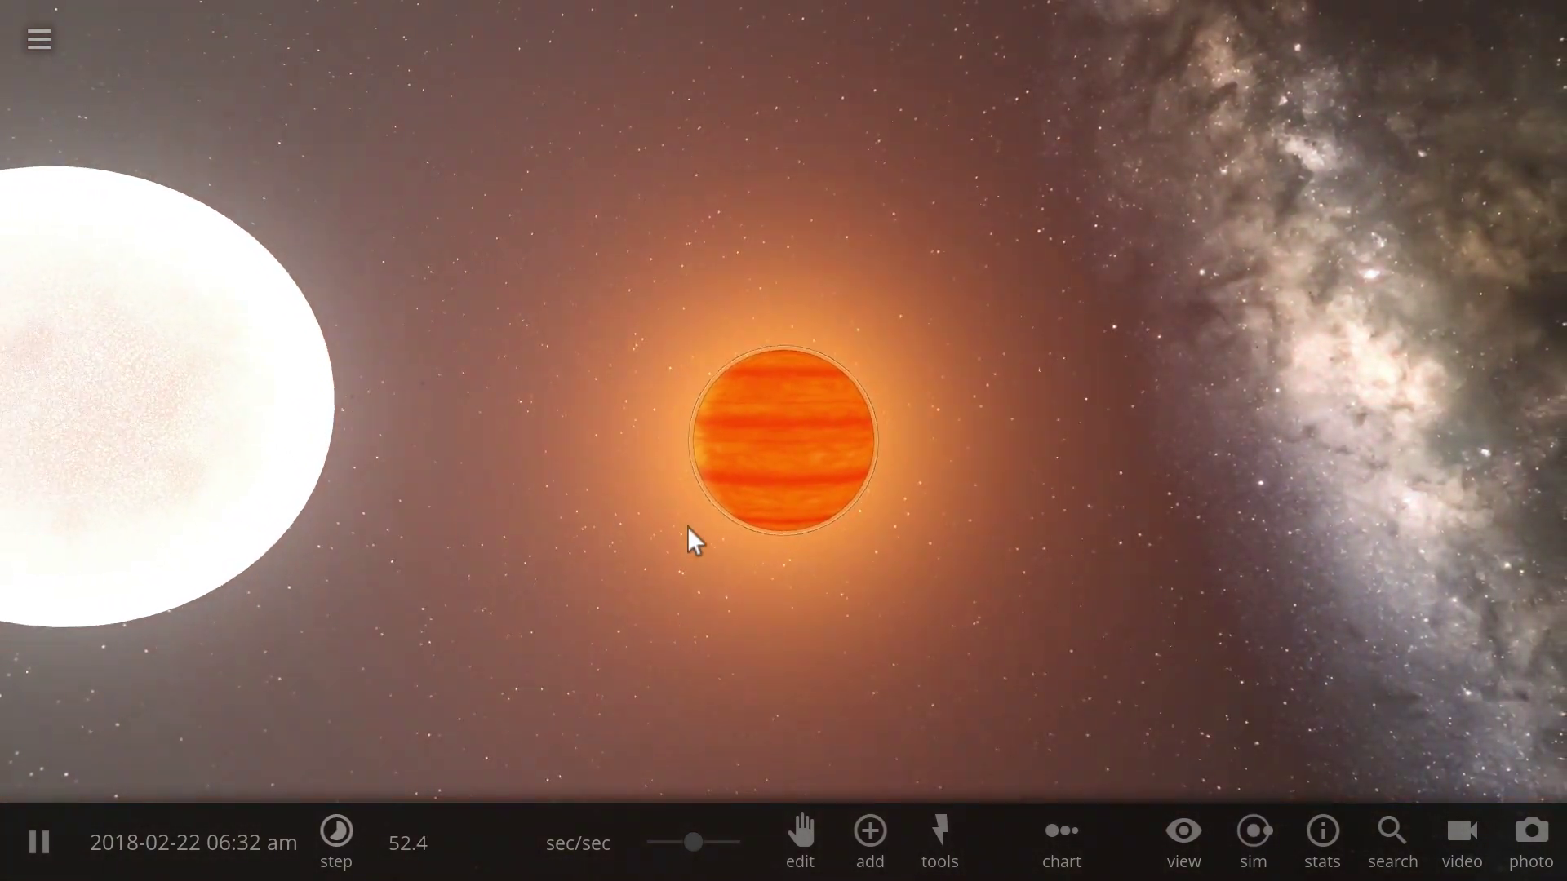
scroll(612, 568, "down", 6)
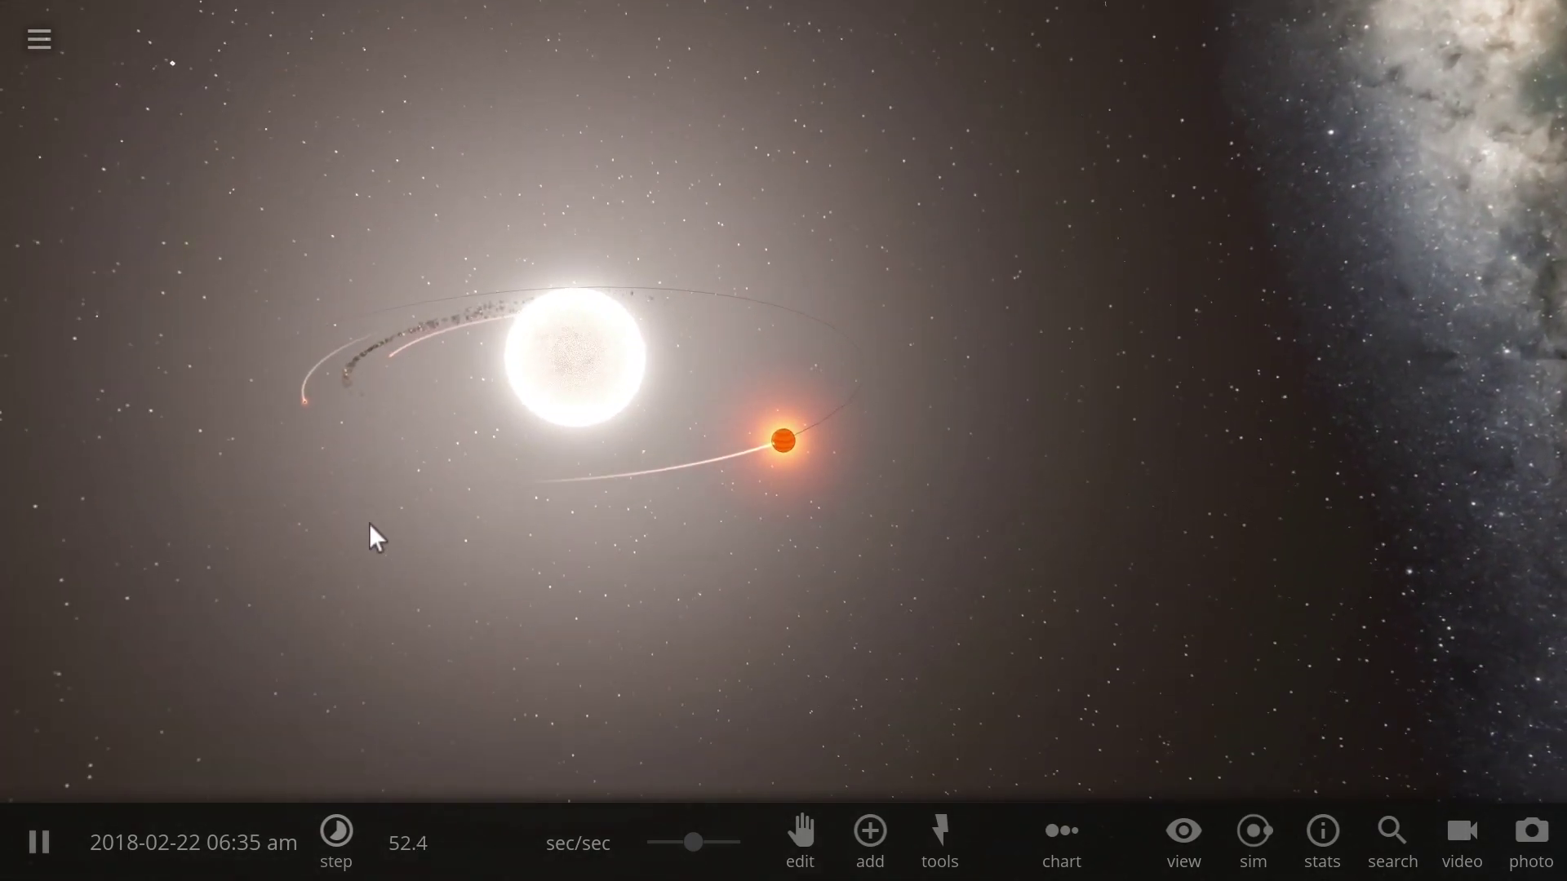
Step: Start a new empty simulation
left_click(40, 38)
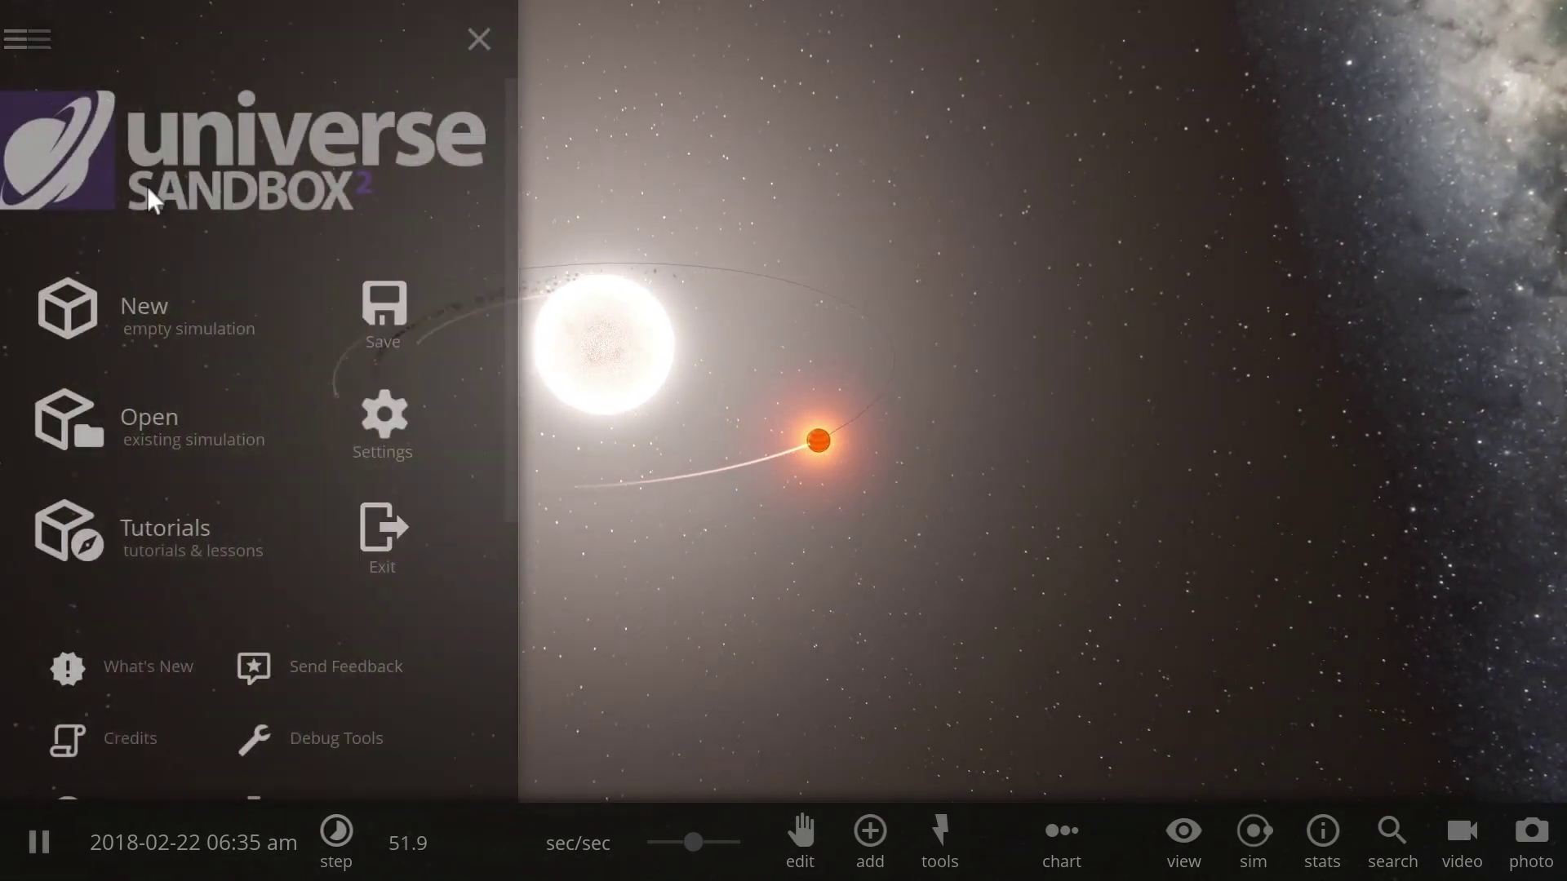
left_click(178, 302)
left_click(532, 440)
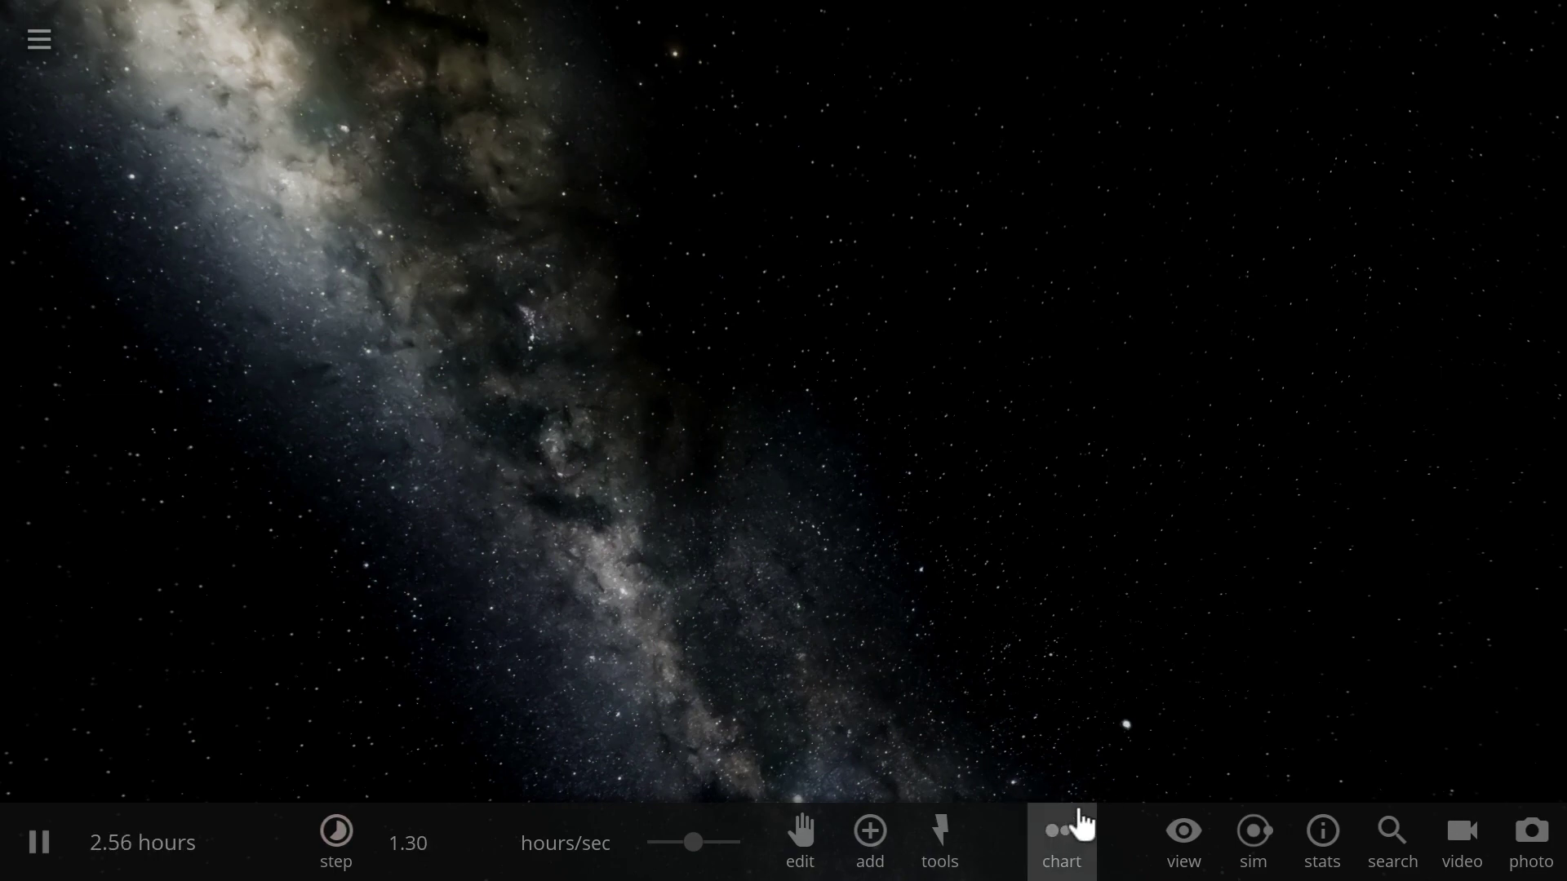
Step: Search the object library for "corot-7" and place CoRoT-7 in the empty simulation using the Whole System option
left_click(870, 841)
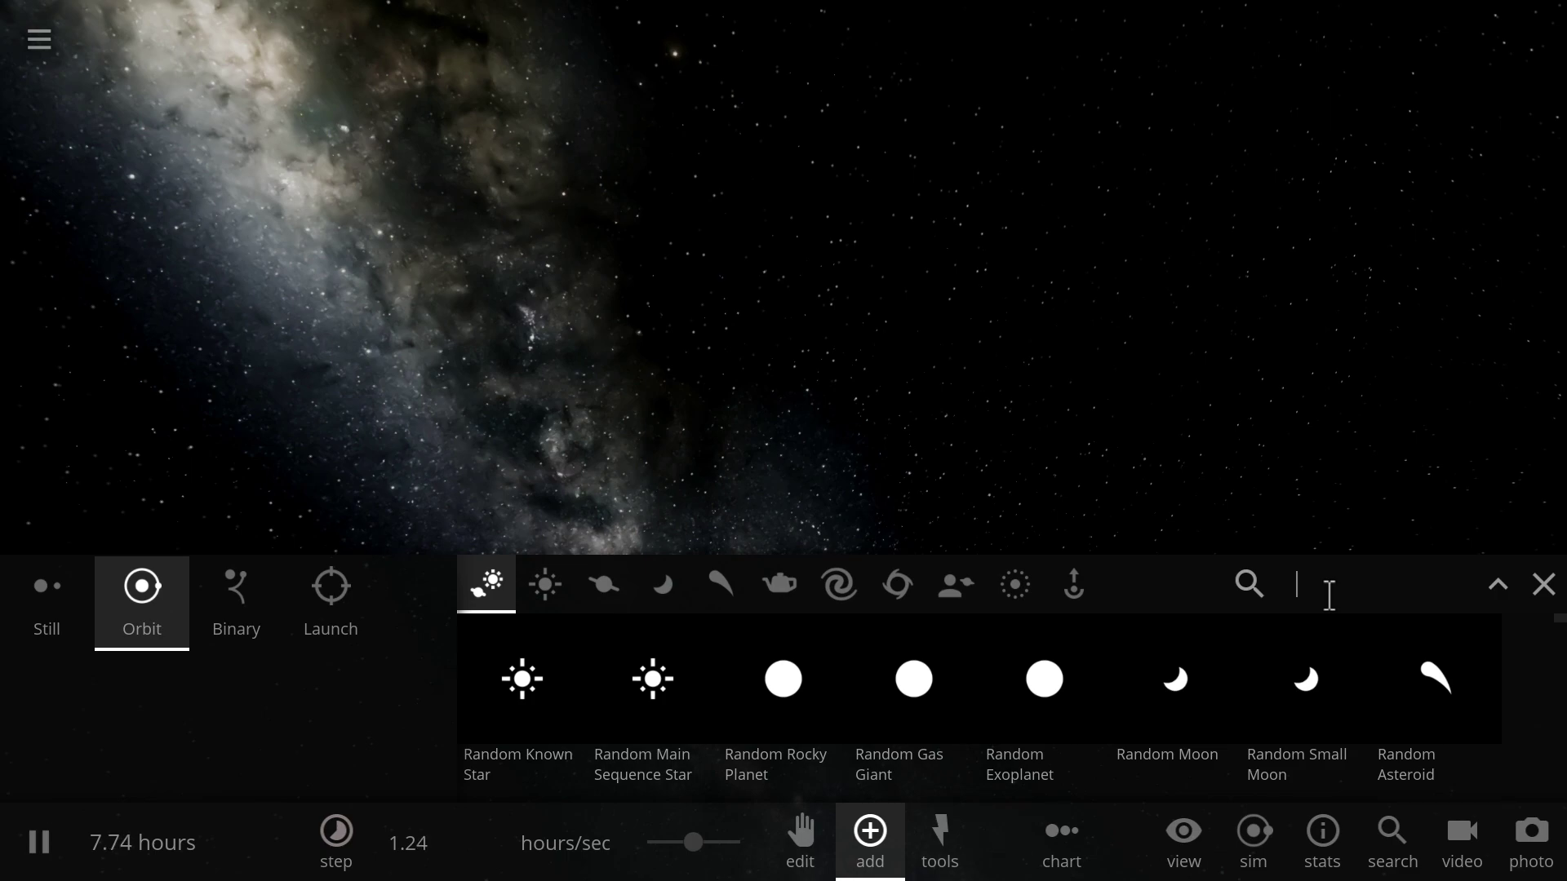
type("corot-7")
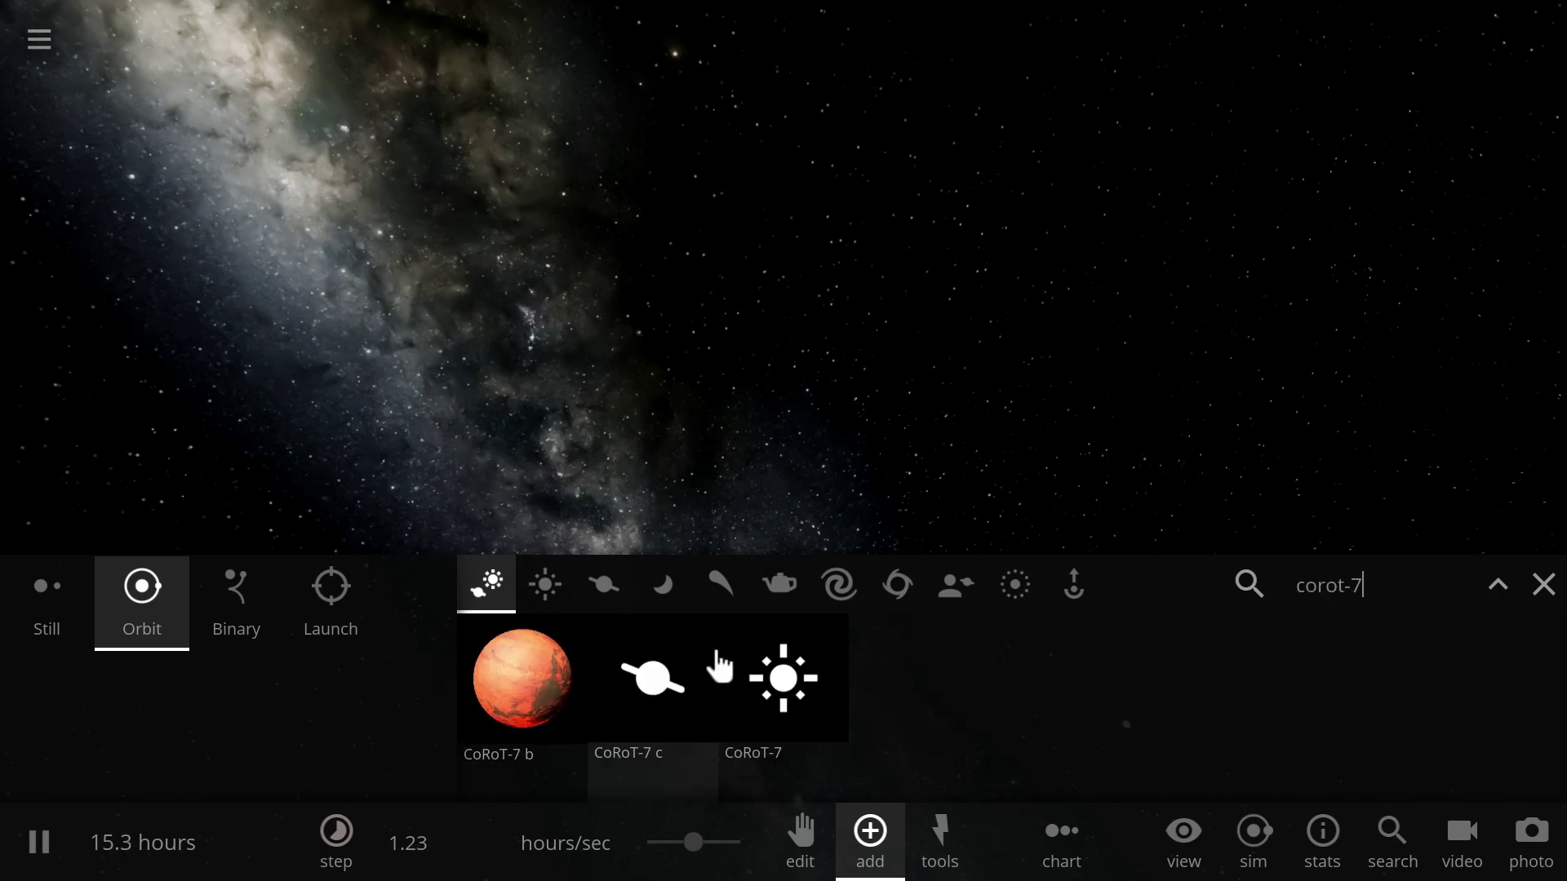
mouse_move(827, 646)
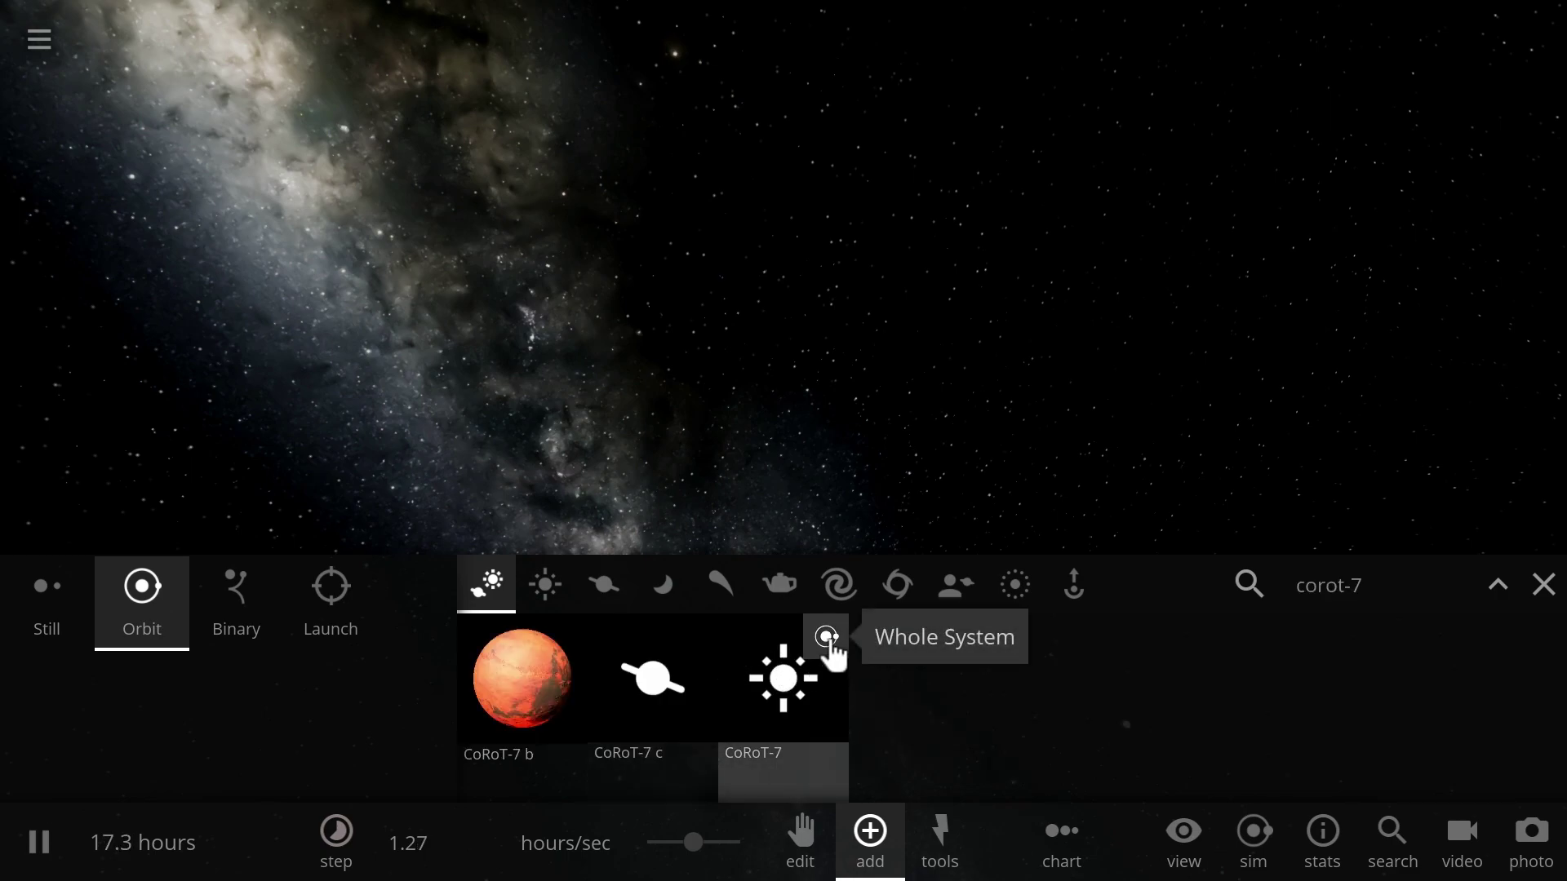
left_click(827, 636)
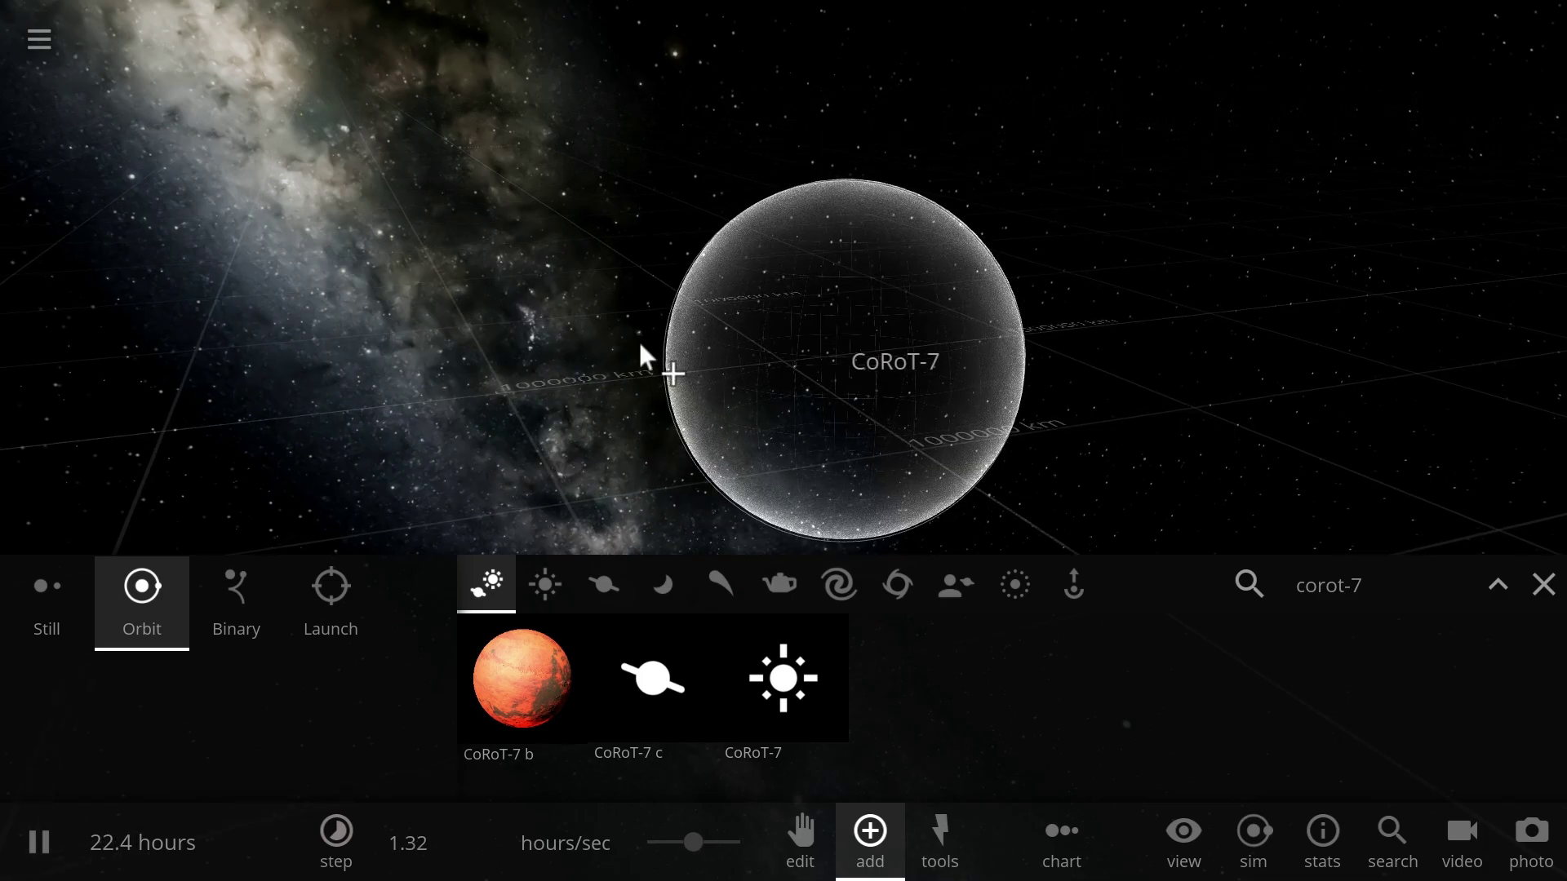
left_click(640, 345)
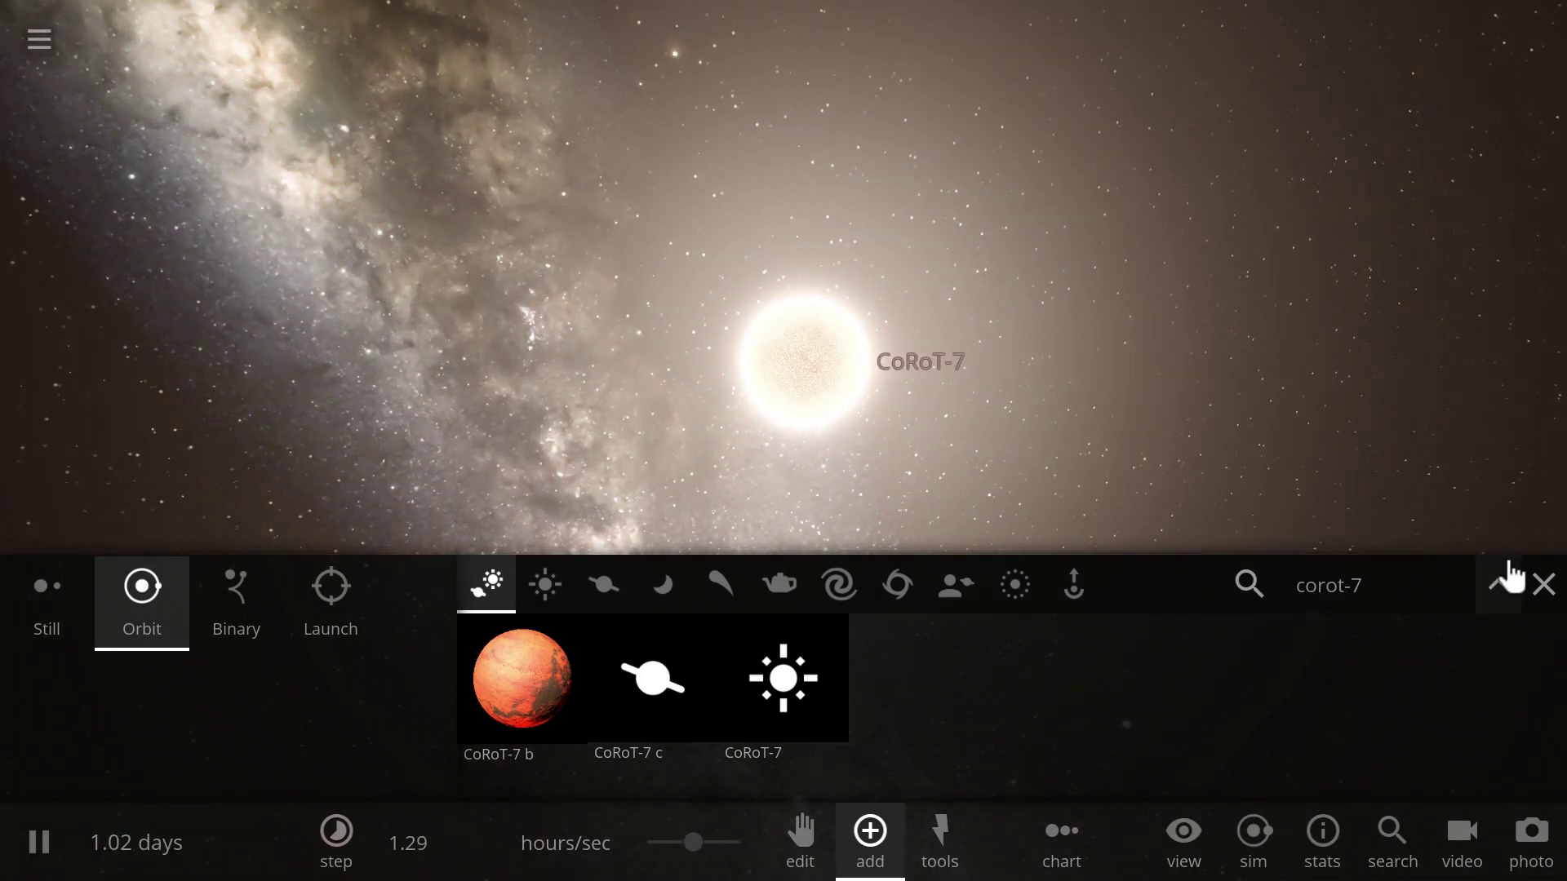
left_click(1540, 584)
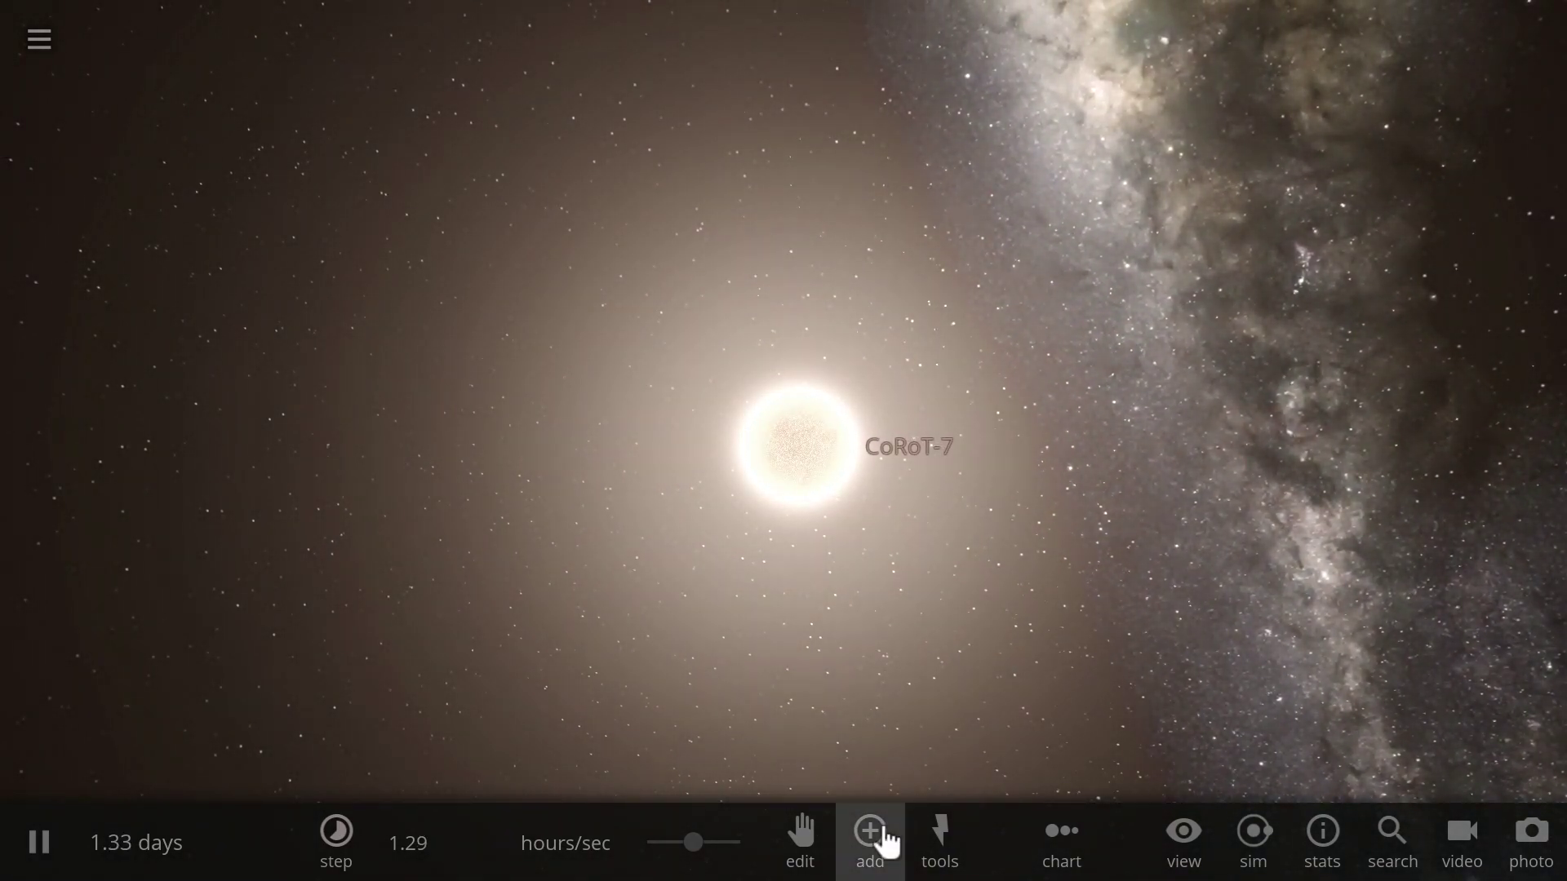
Step: List the stars in the object library without the "corot-7" search and try positioning the Sun in orbit around CoRoT-7
left_click(882, 838)
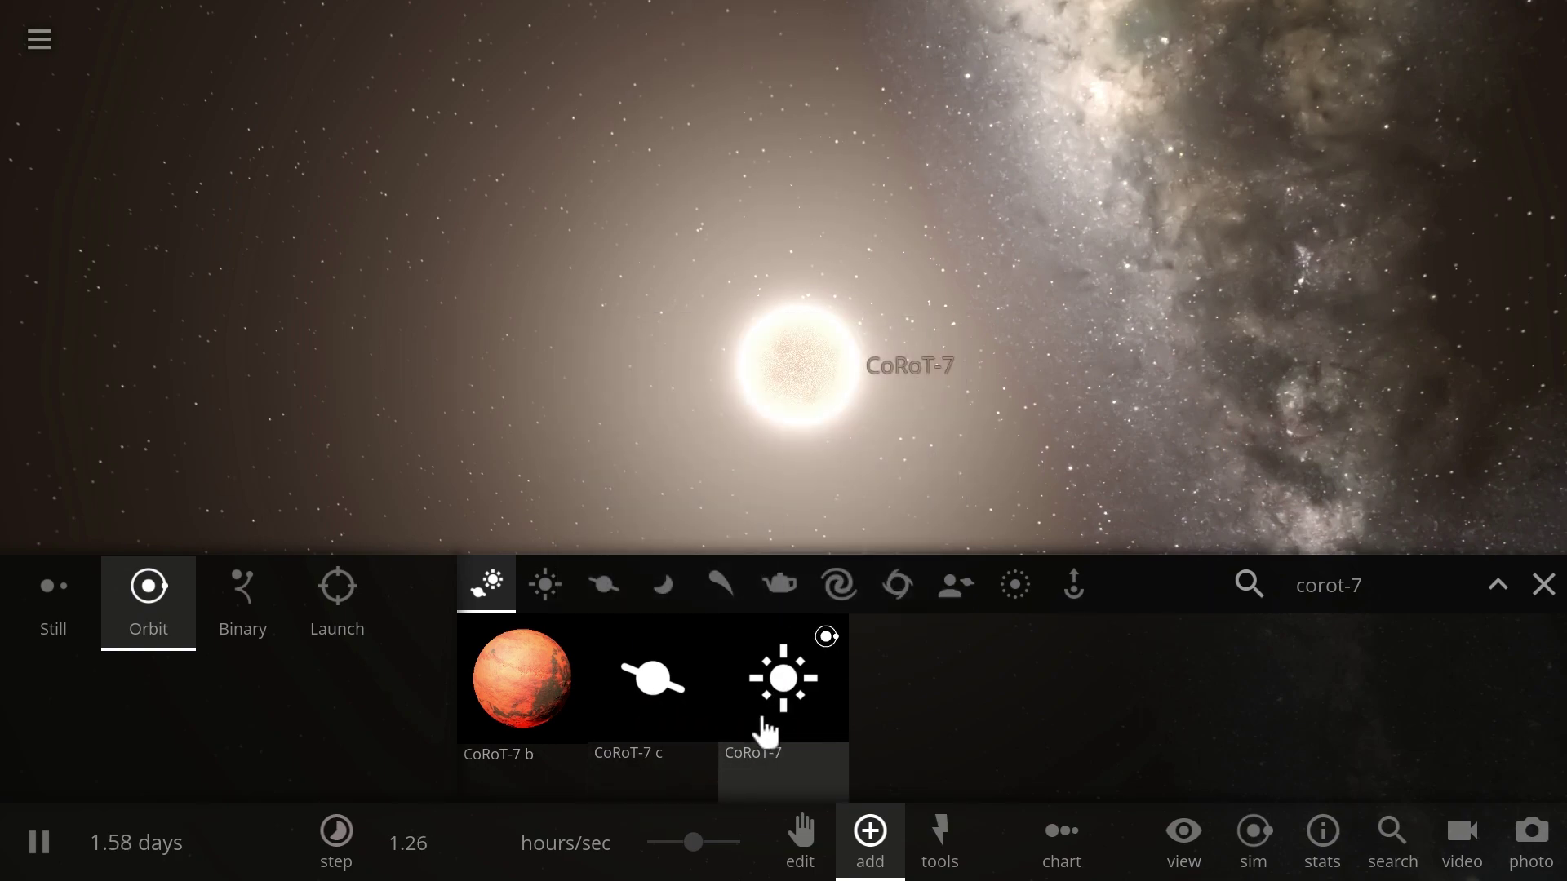
mouse_move(770, 717)
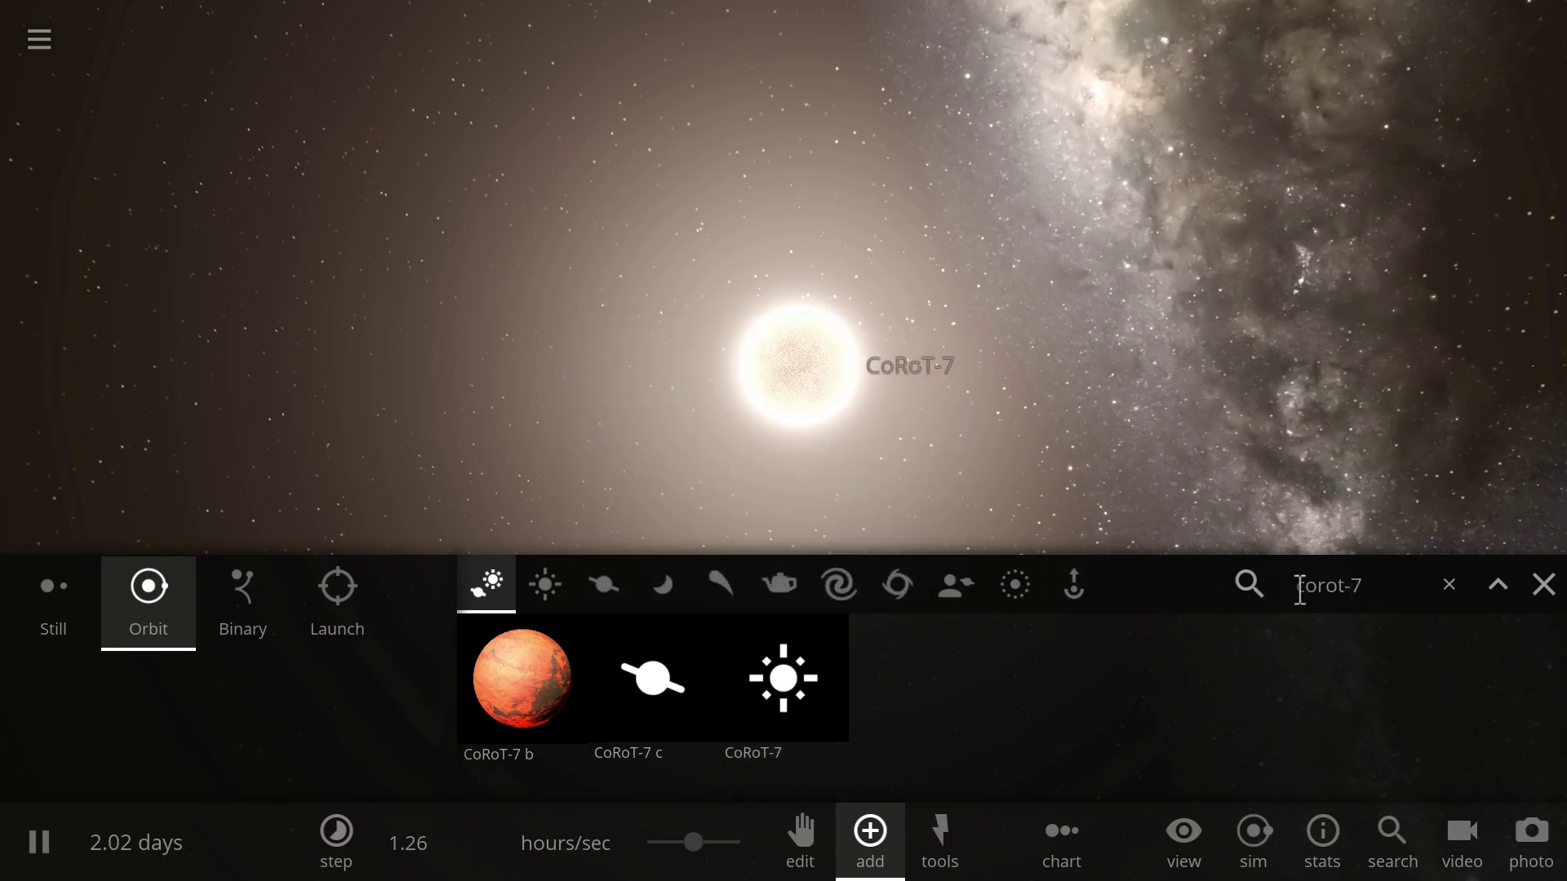
left_click(545, 585)
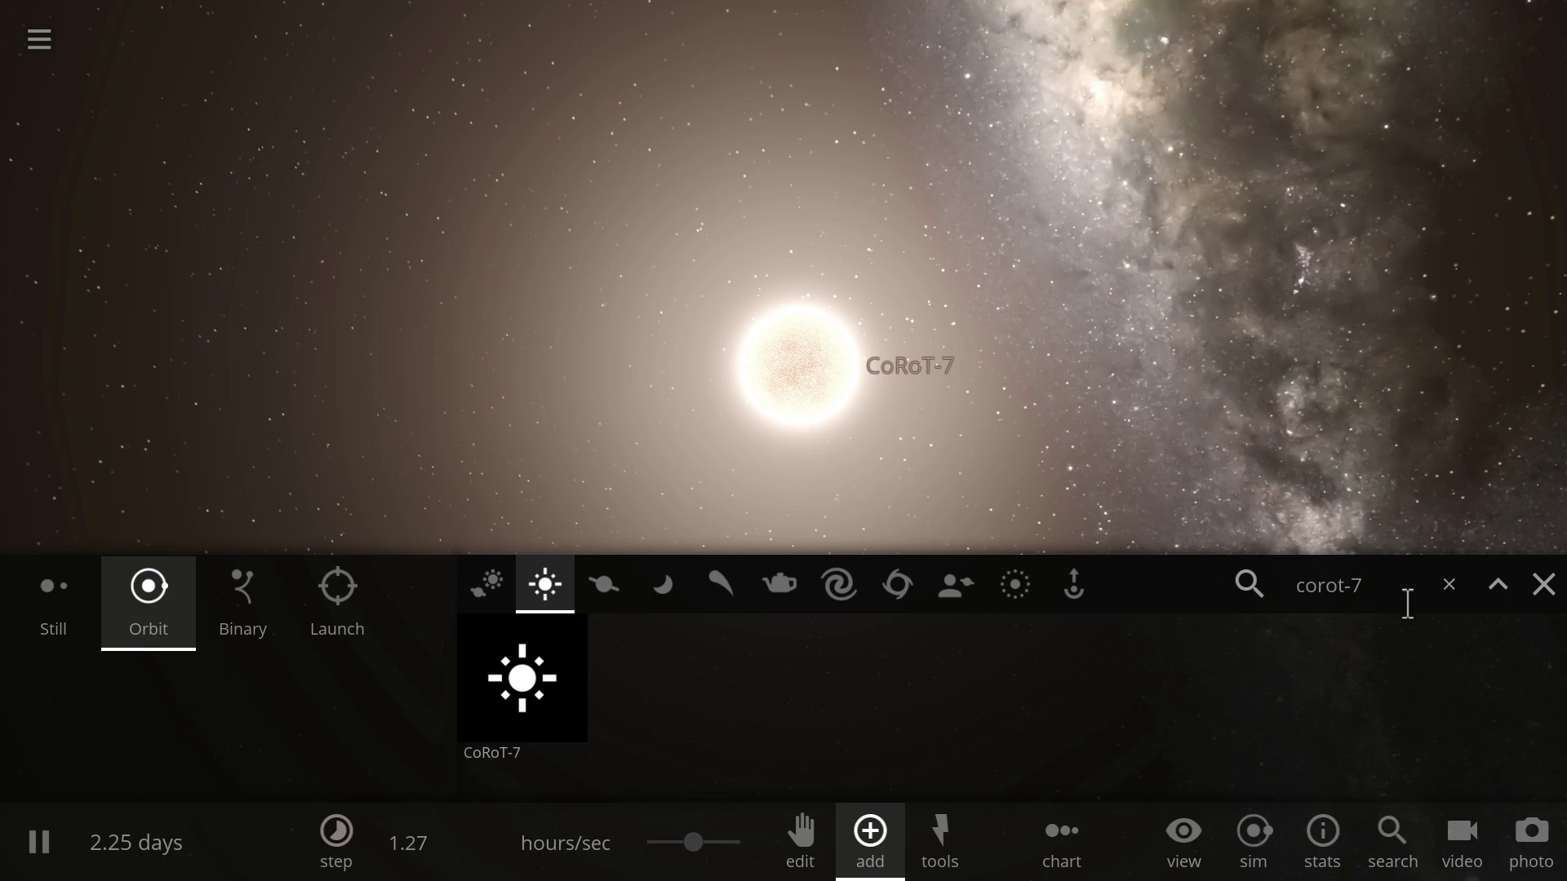
left_click(1445, 589)
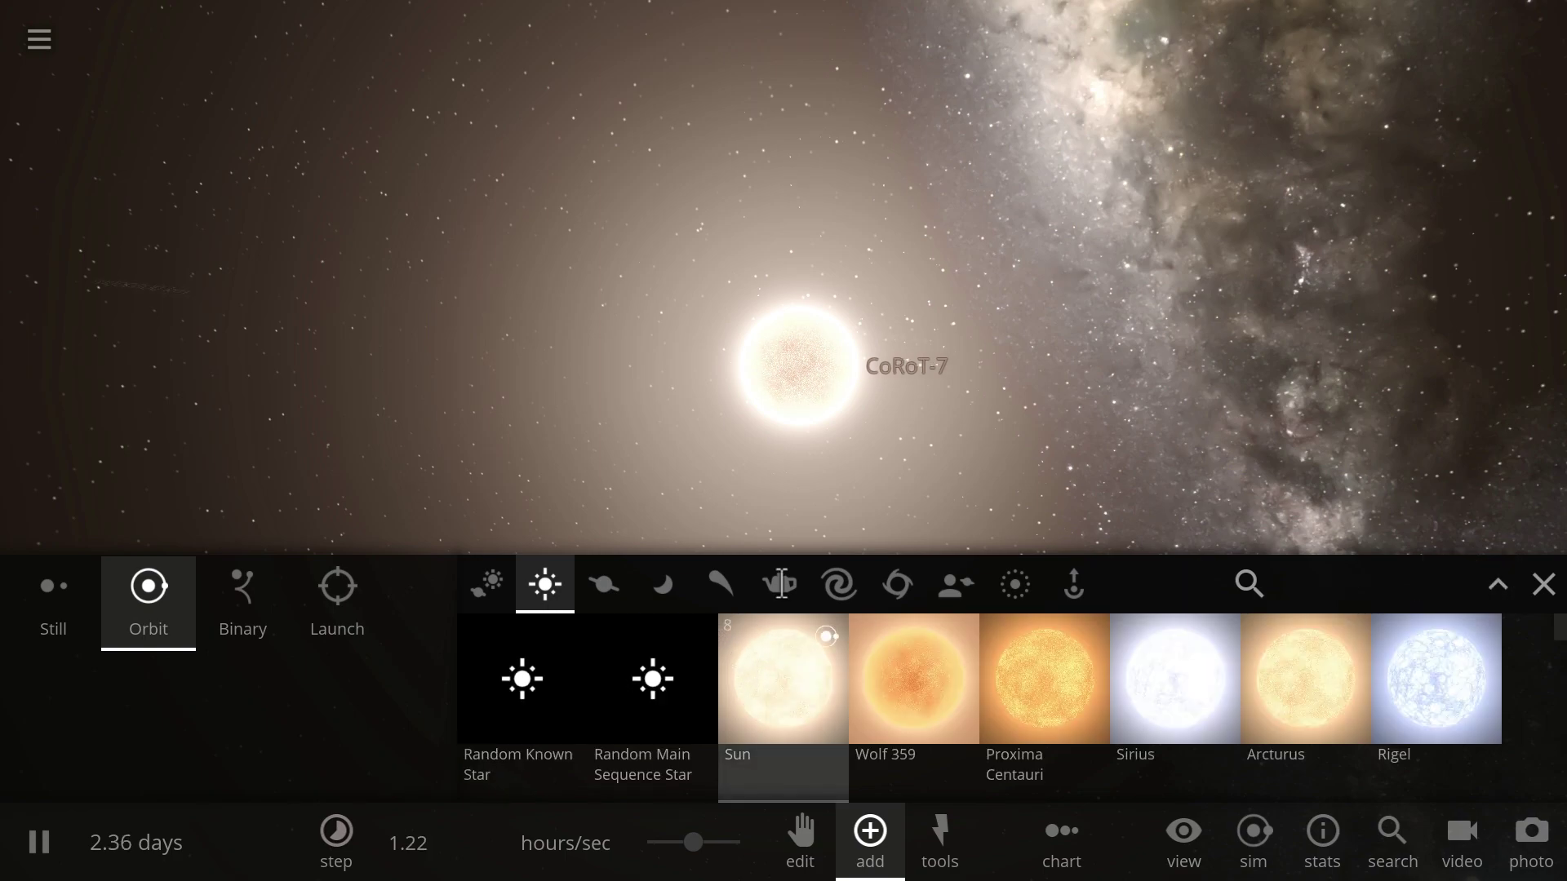
scroll(806, 369, "up", 2)
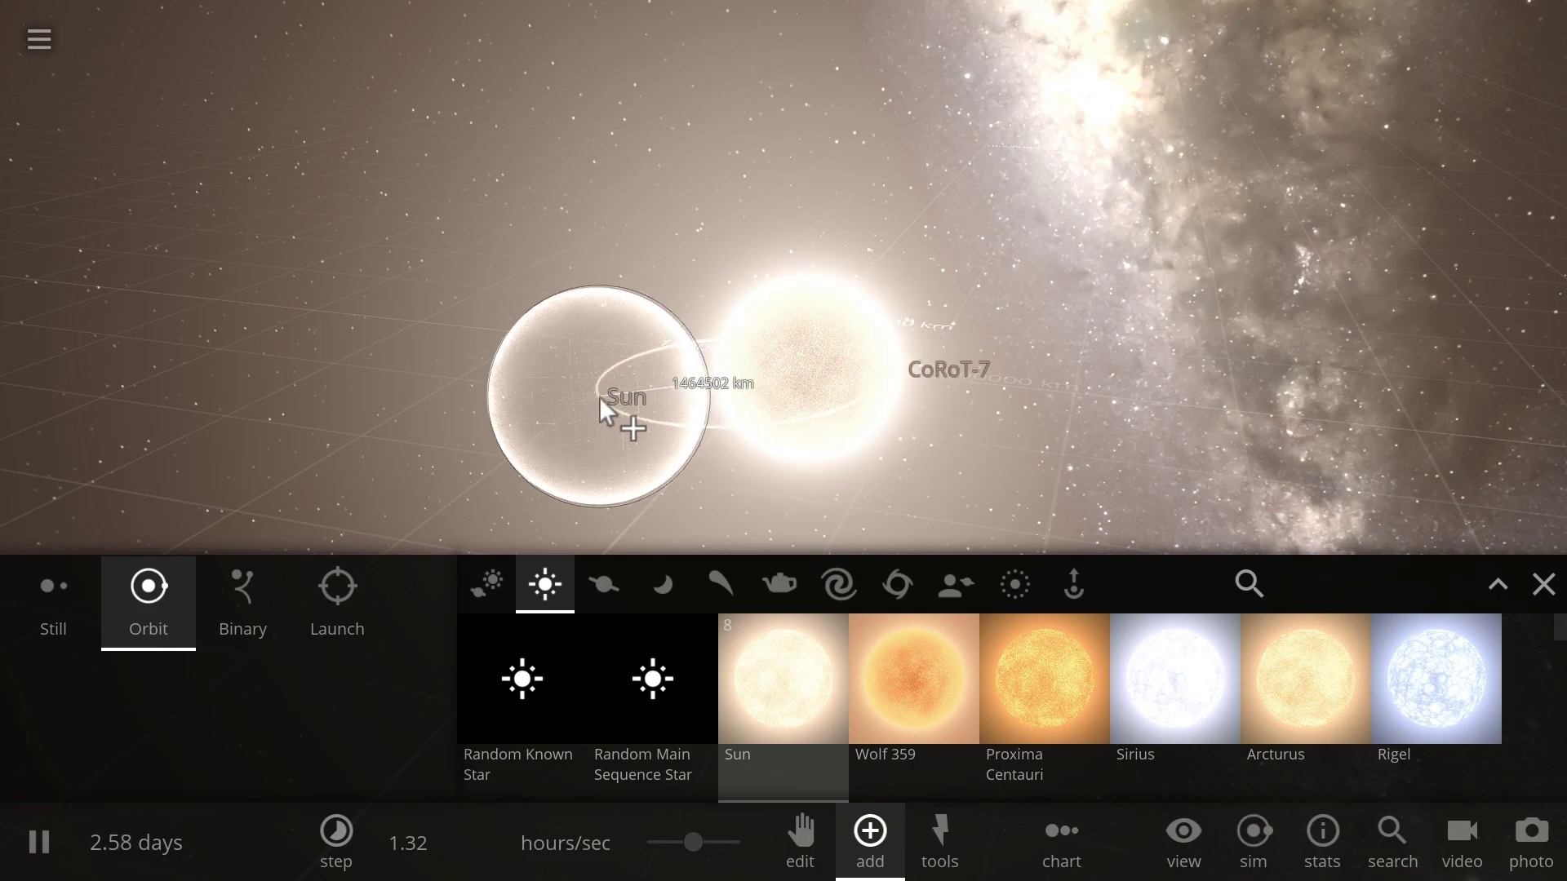
key("Escape")
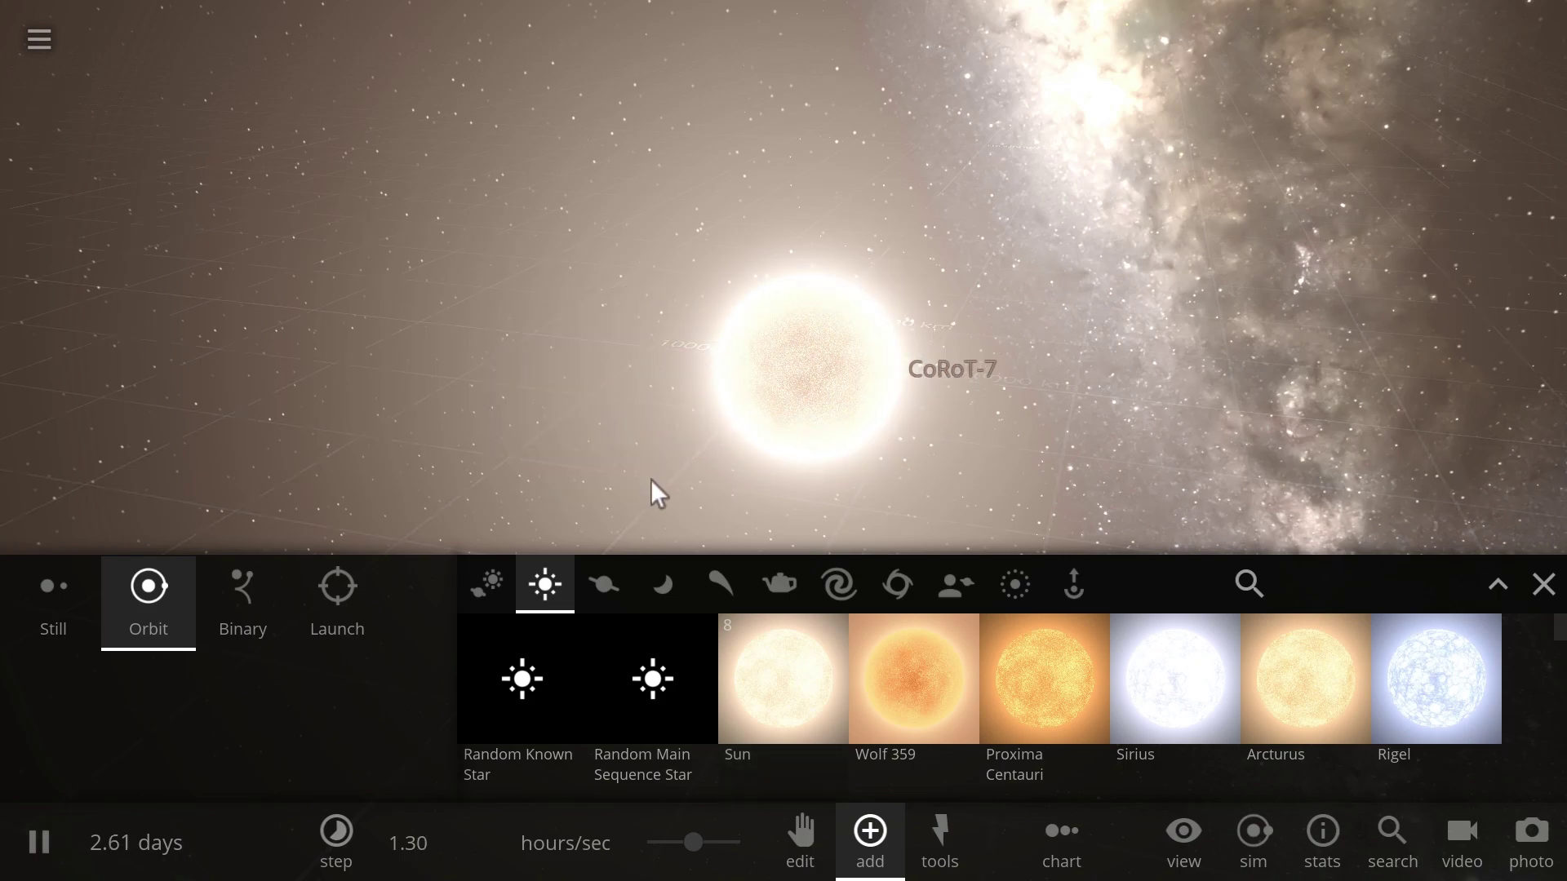
Step: Place five Jupiters in separate orbits around CoRoT-7 and speed the simulation up to about 3.5 hours/sec
left_click(608, 592)
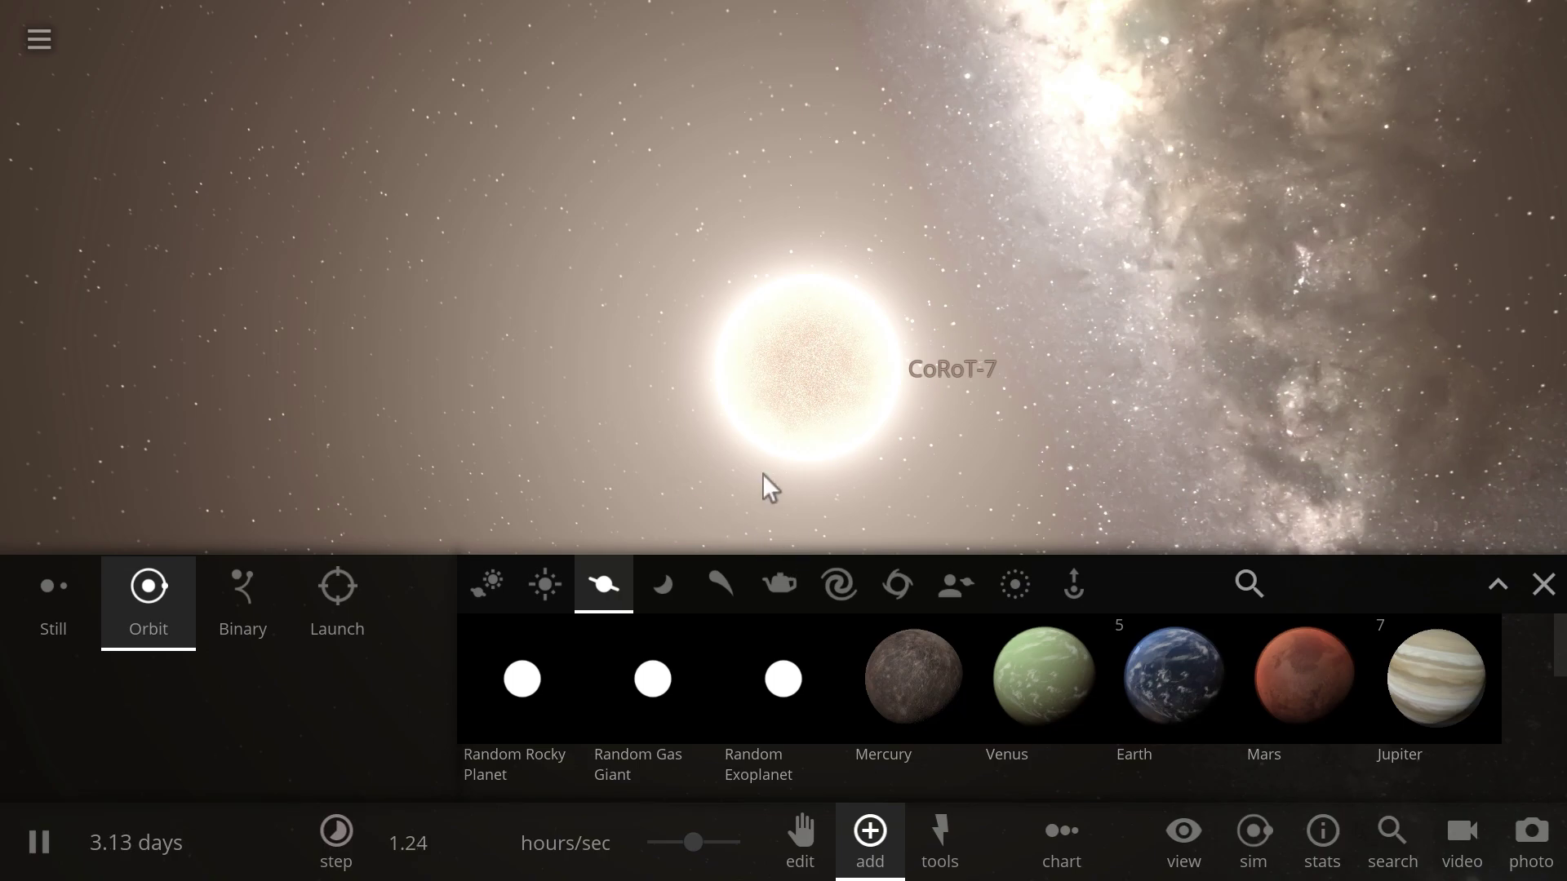
left_click_drag(762, 473, 626, 424)
mouse_move(1345, 653)
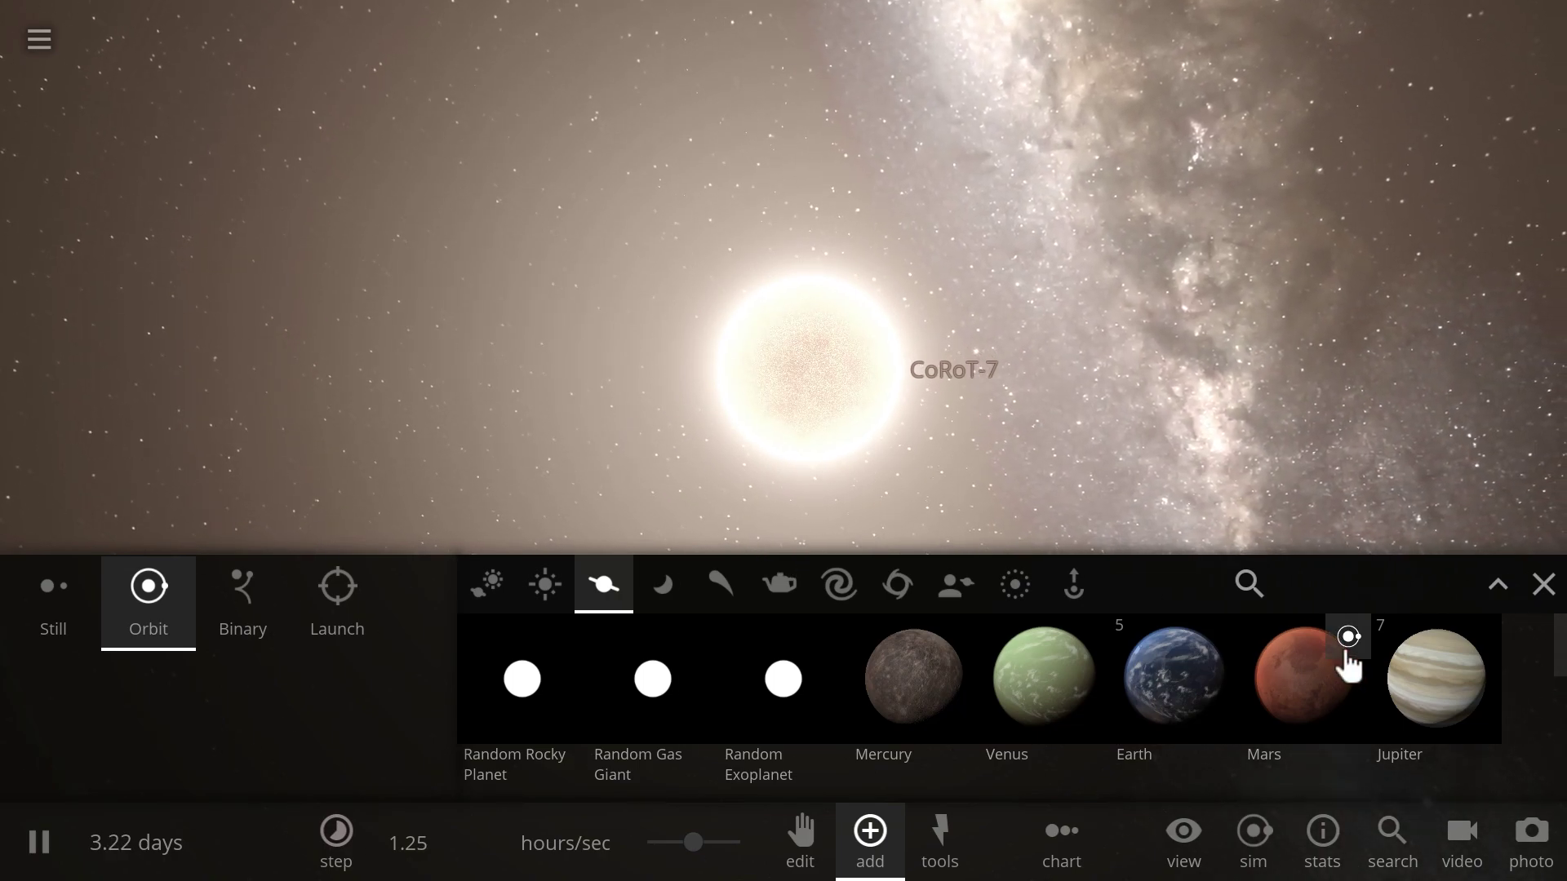
left_click(1448, 698)
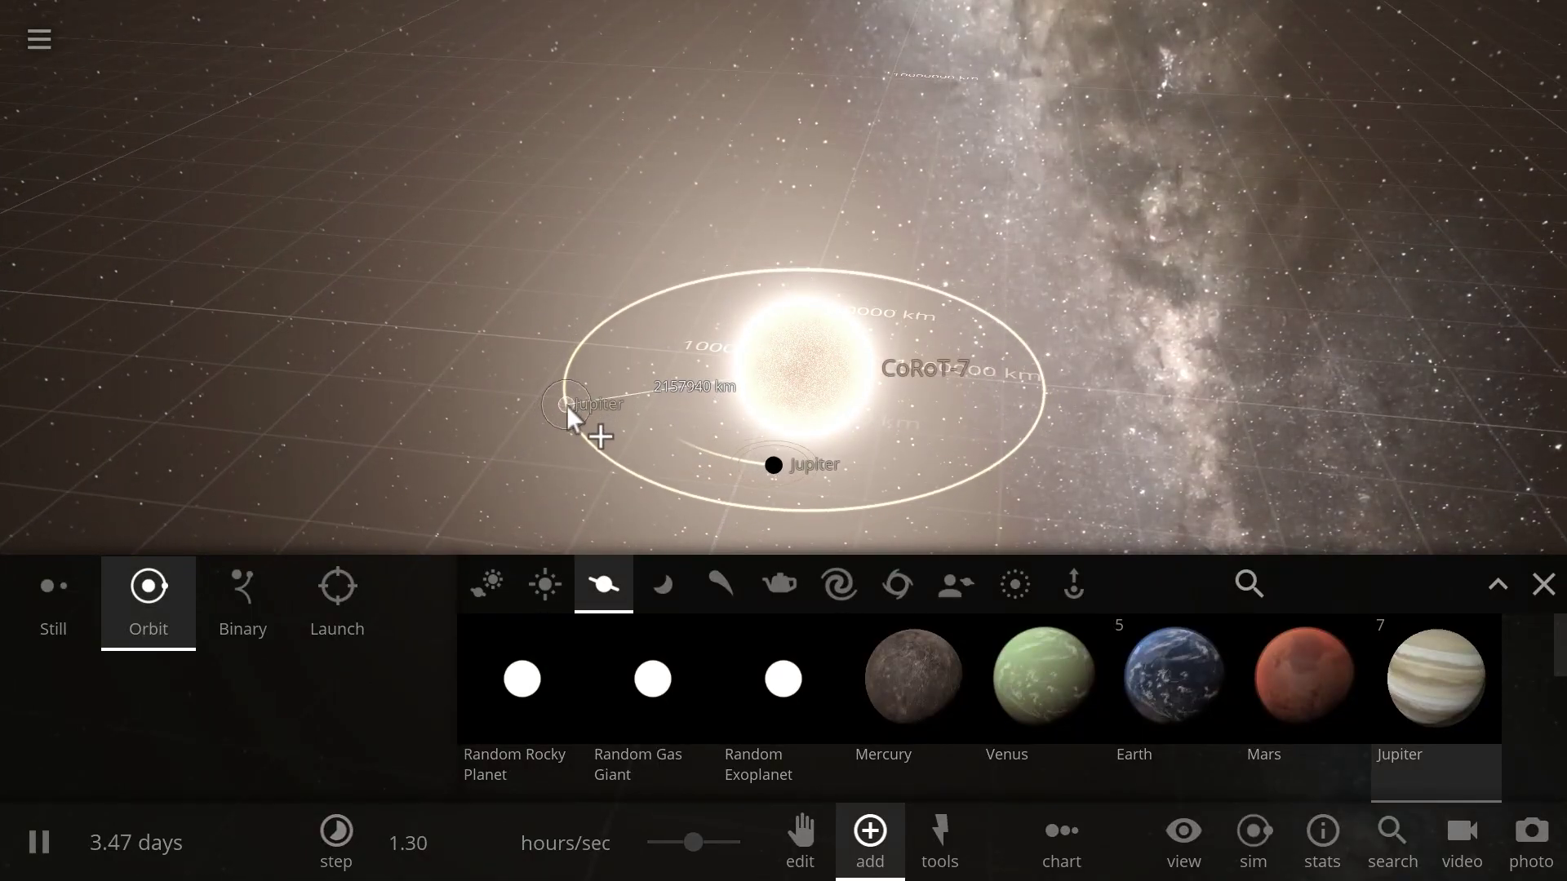
left_click(540, 289)
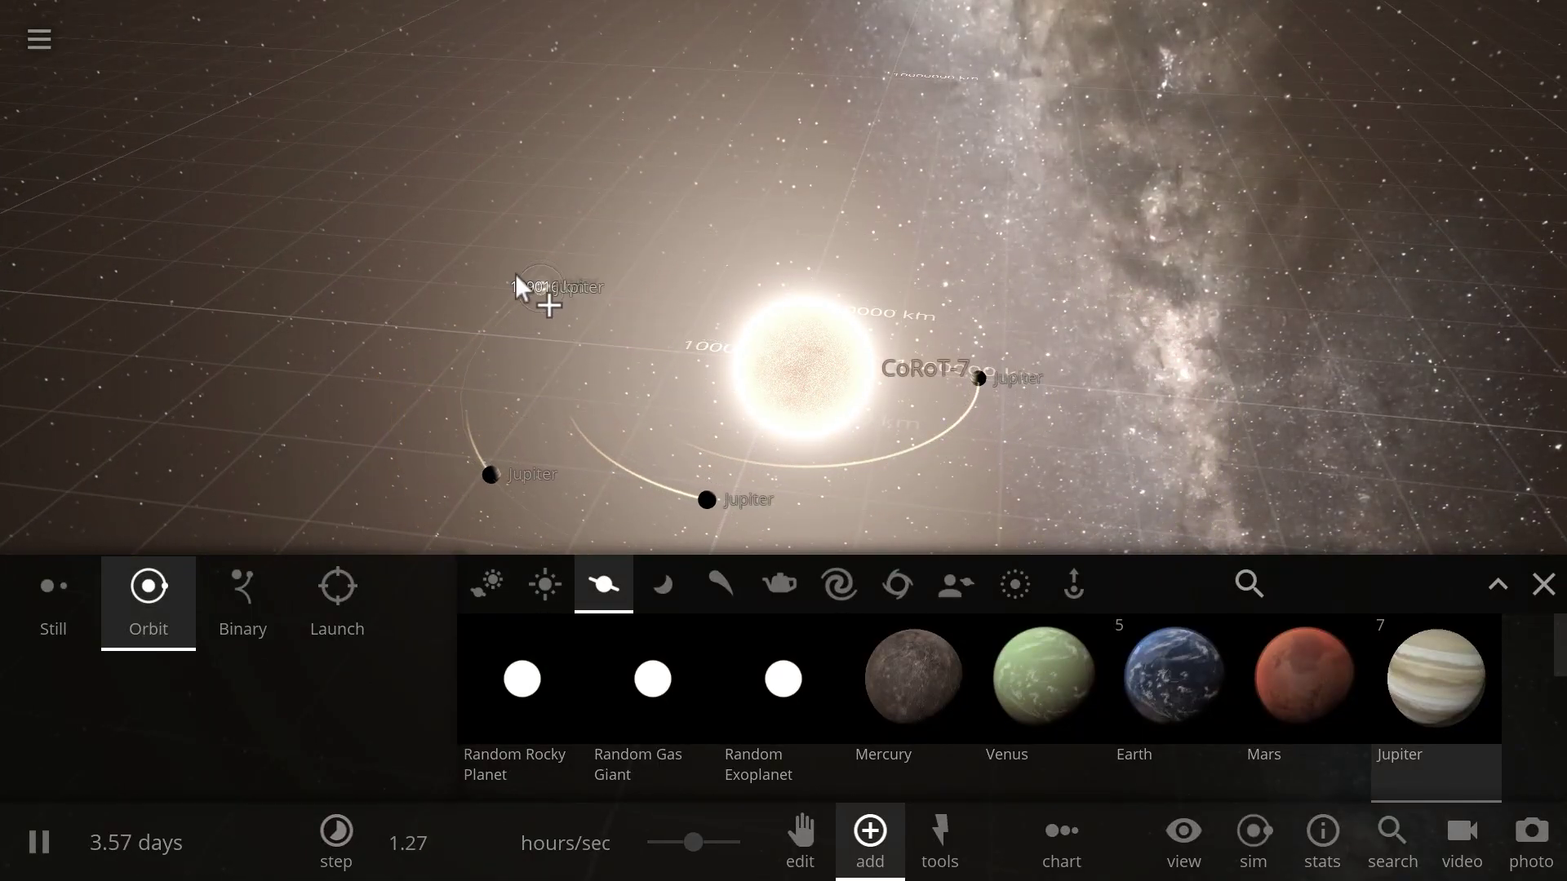
left_click(445, 255)
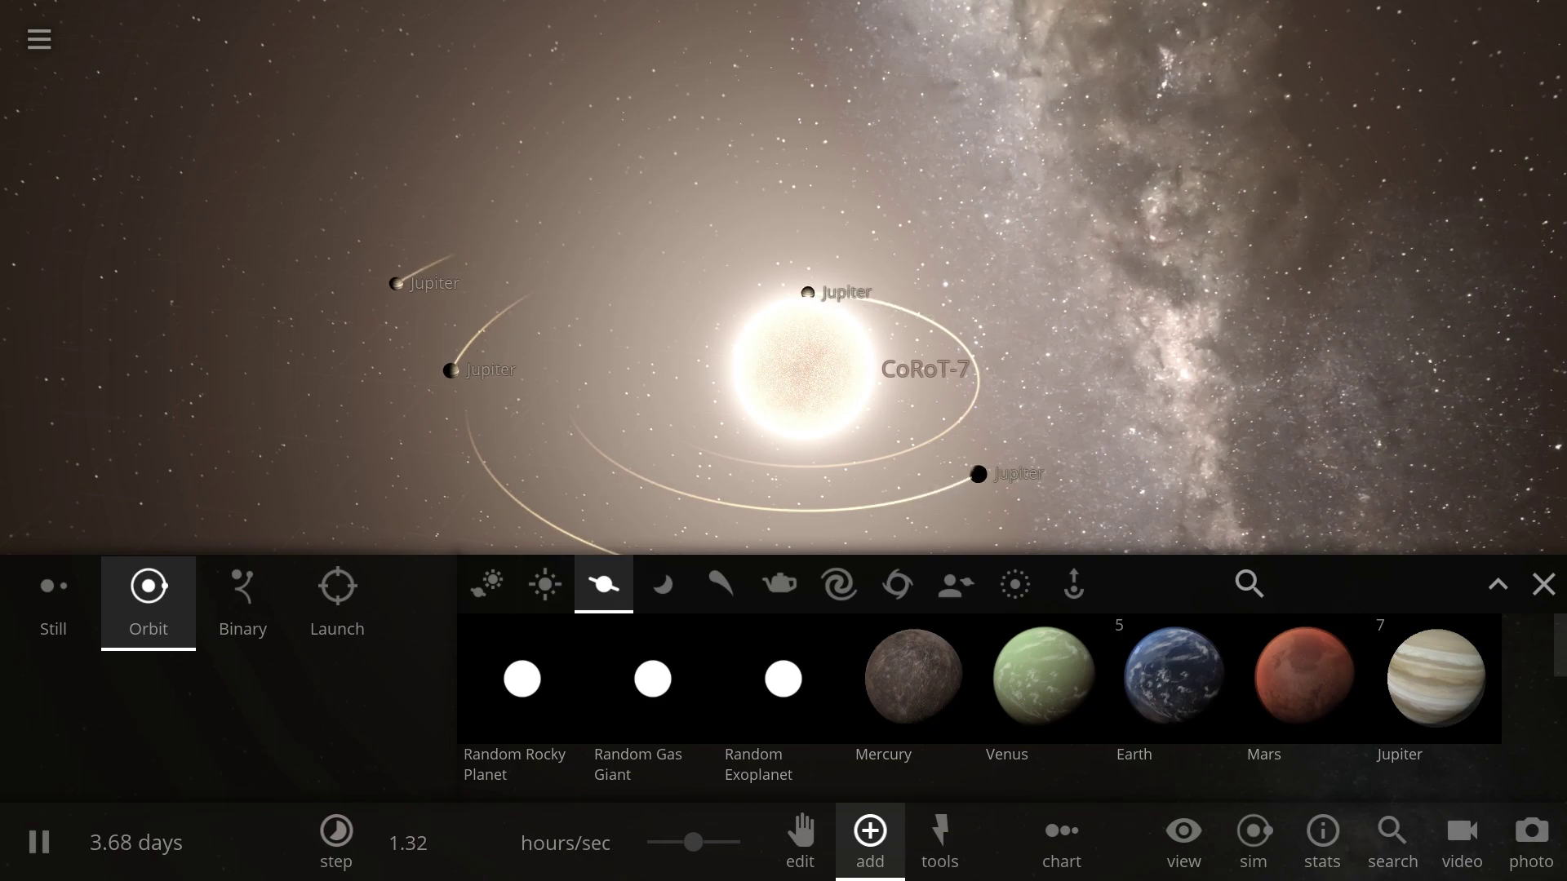
left_click(1544, 584)
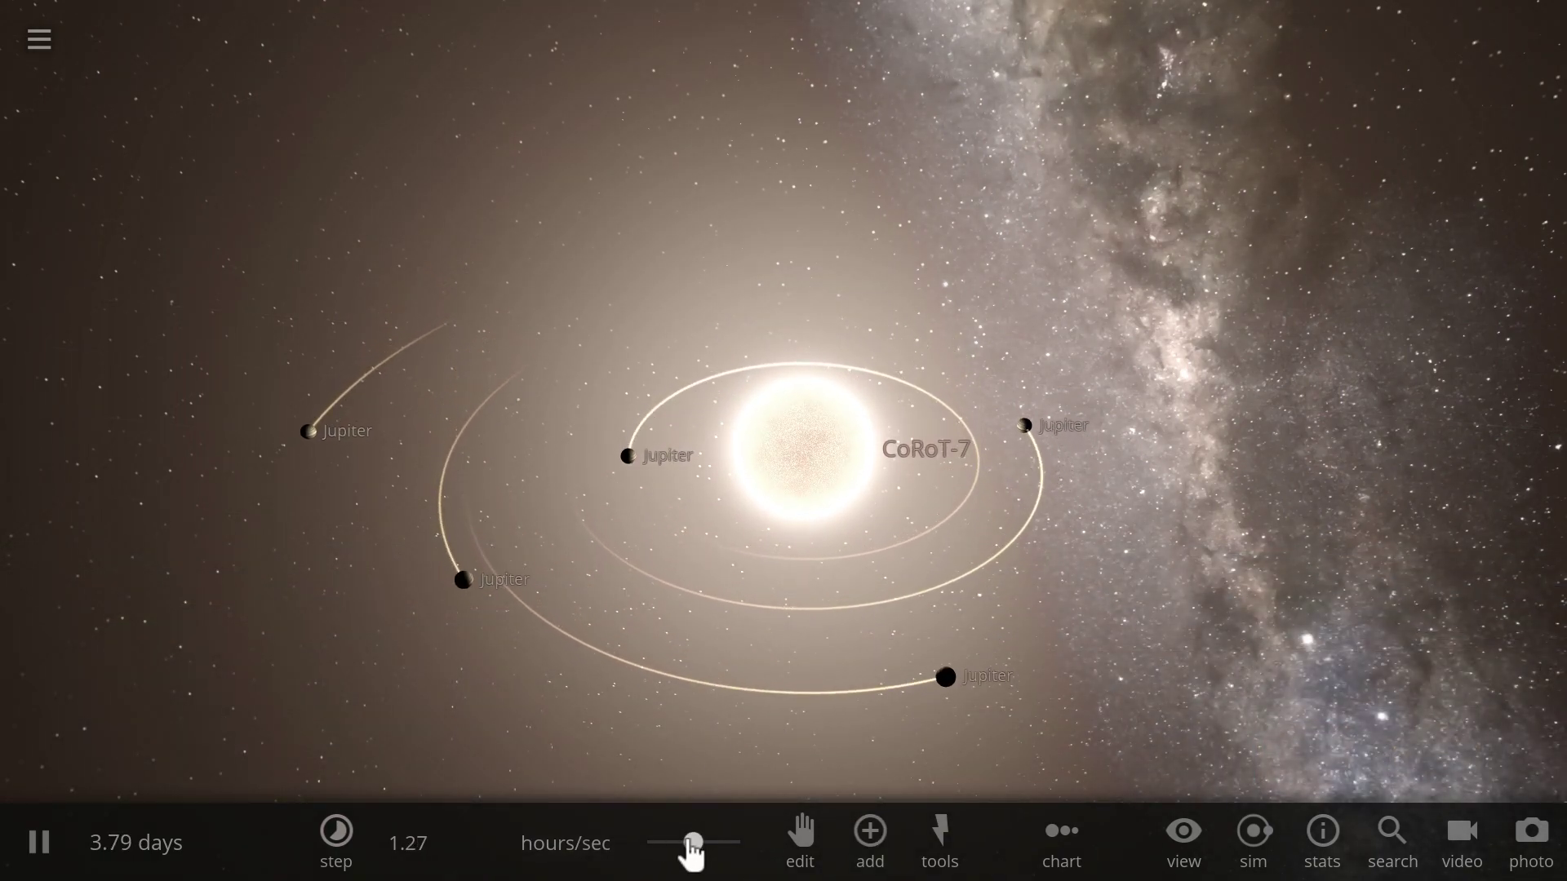
left_click_drag(691, 845, 742, 843)
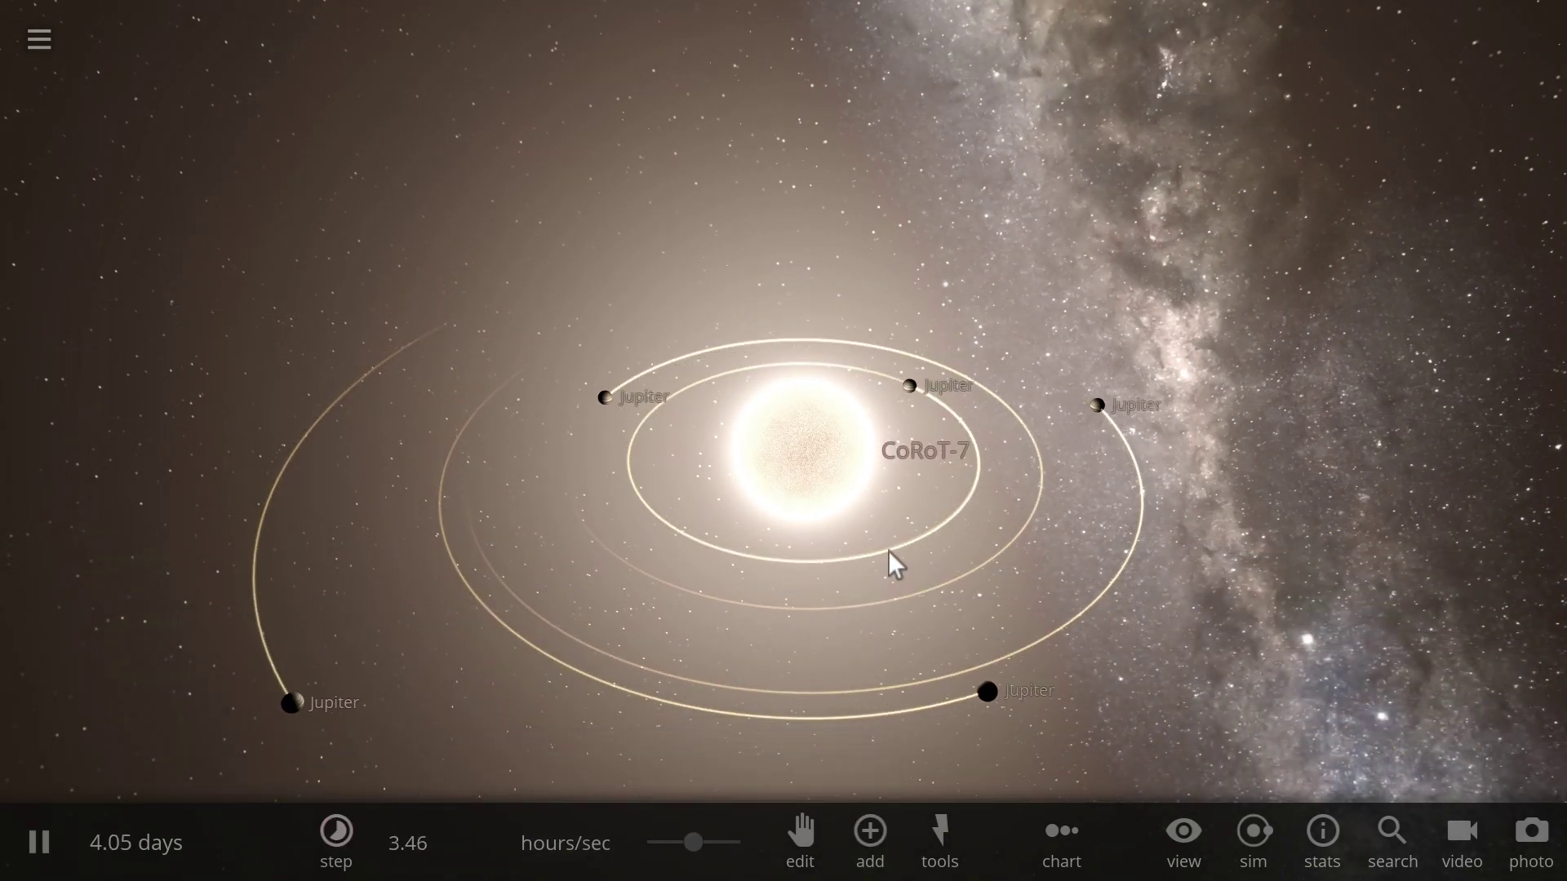
Step: Examine the Jupiters and their orbital paths around CoRoT-7 from different angles and distances while the simulation runs
left_click_drag(898, 532, 870, 486)
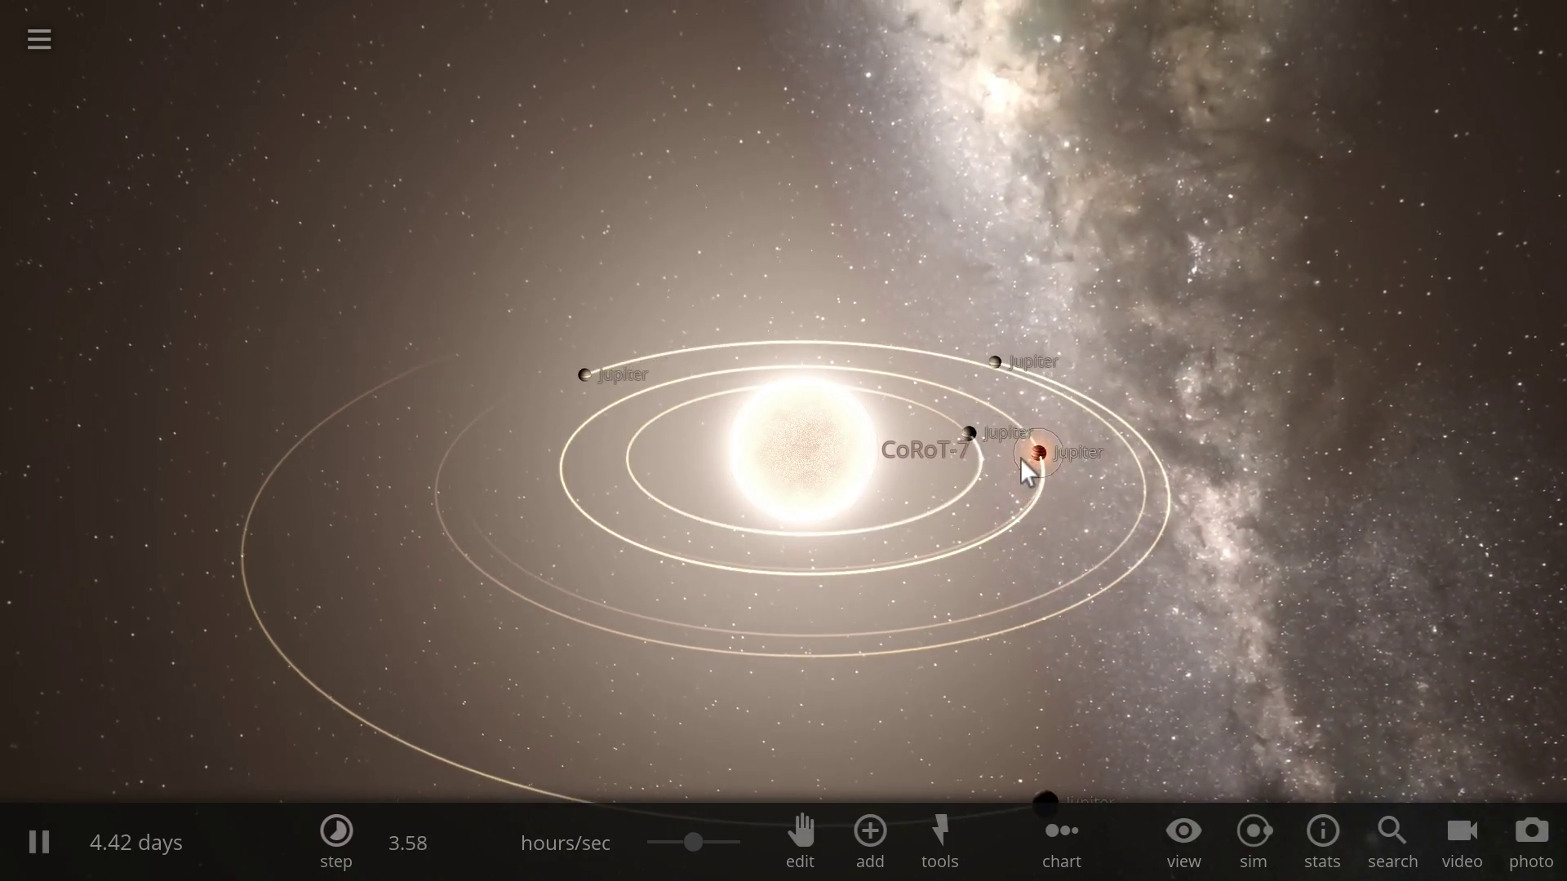
scroll(870, 477, "up", 5)
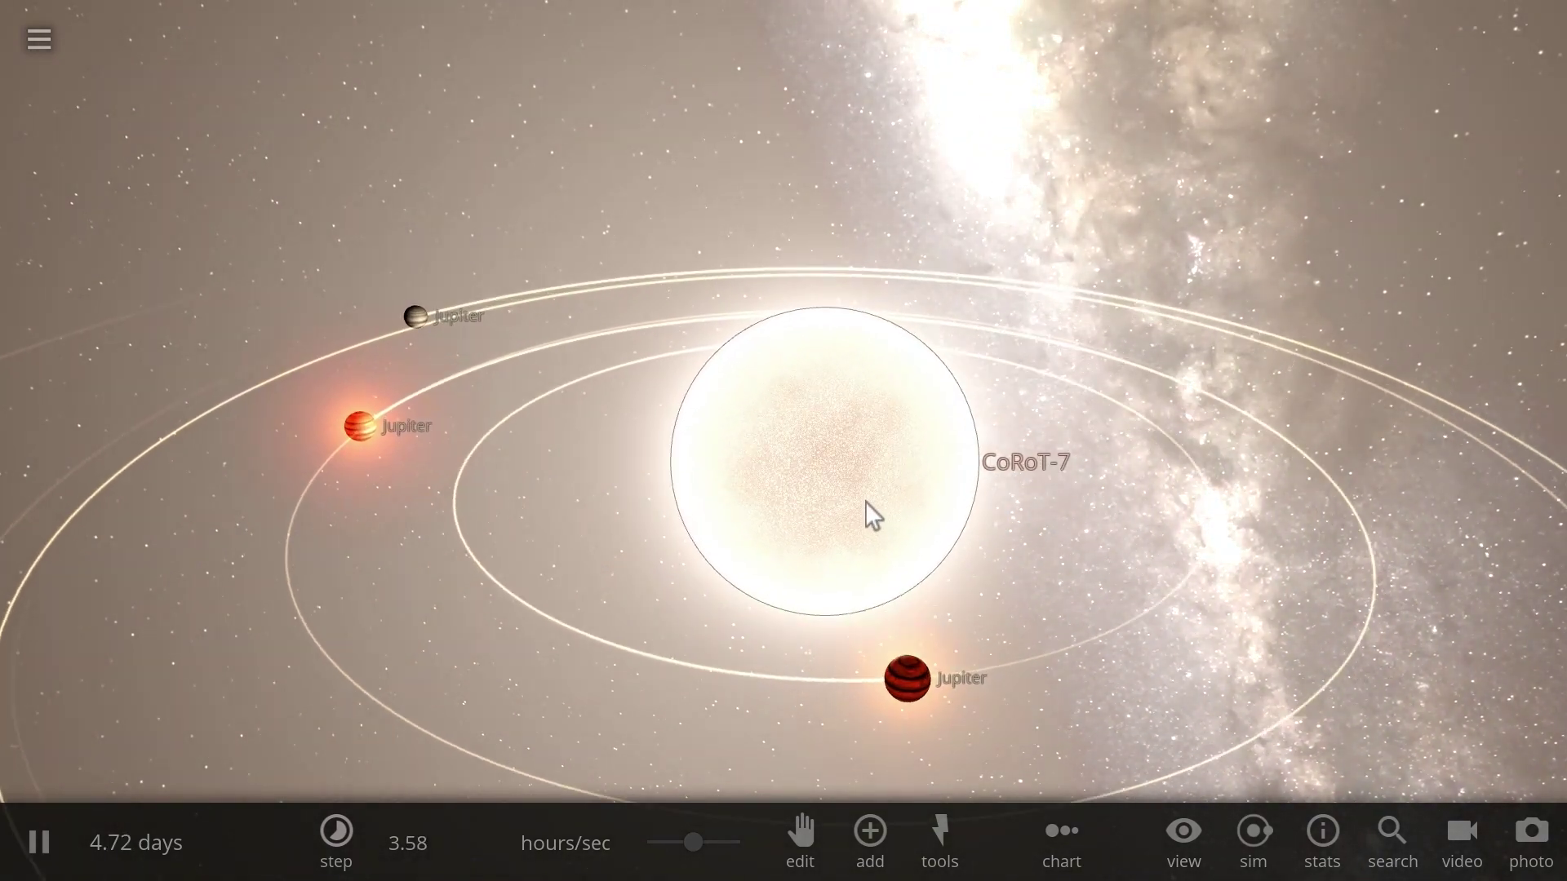
scroll(864, 507, "down", 3)
left_click_drag(865, 508, 888, 475)
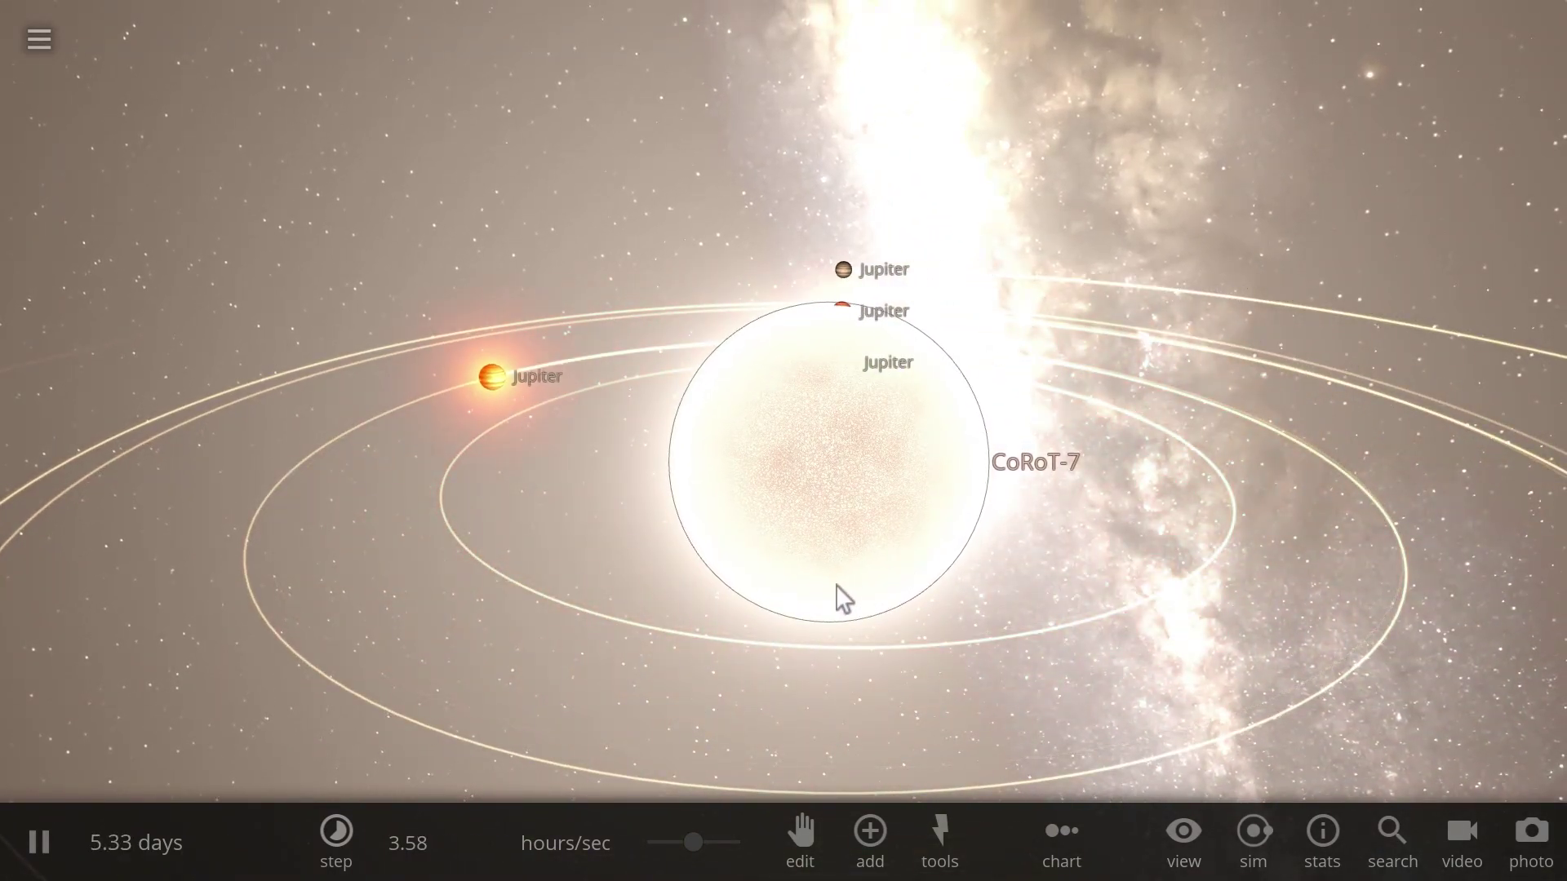
scroll(1061, 588, "down", 3)
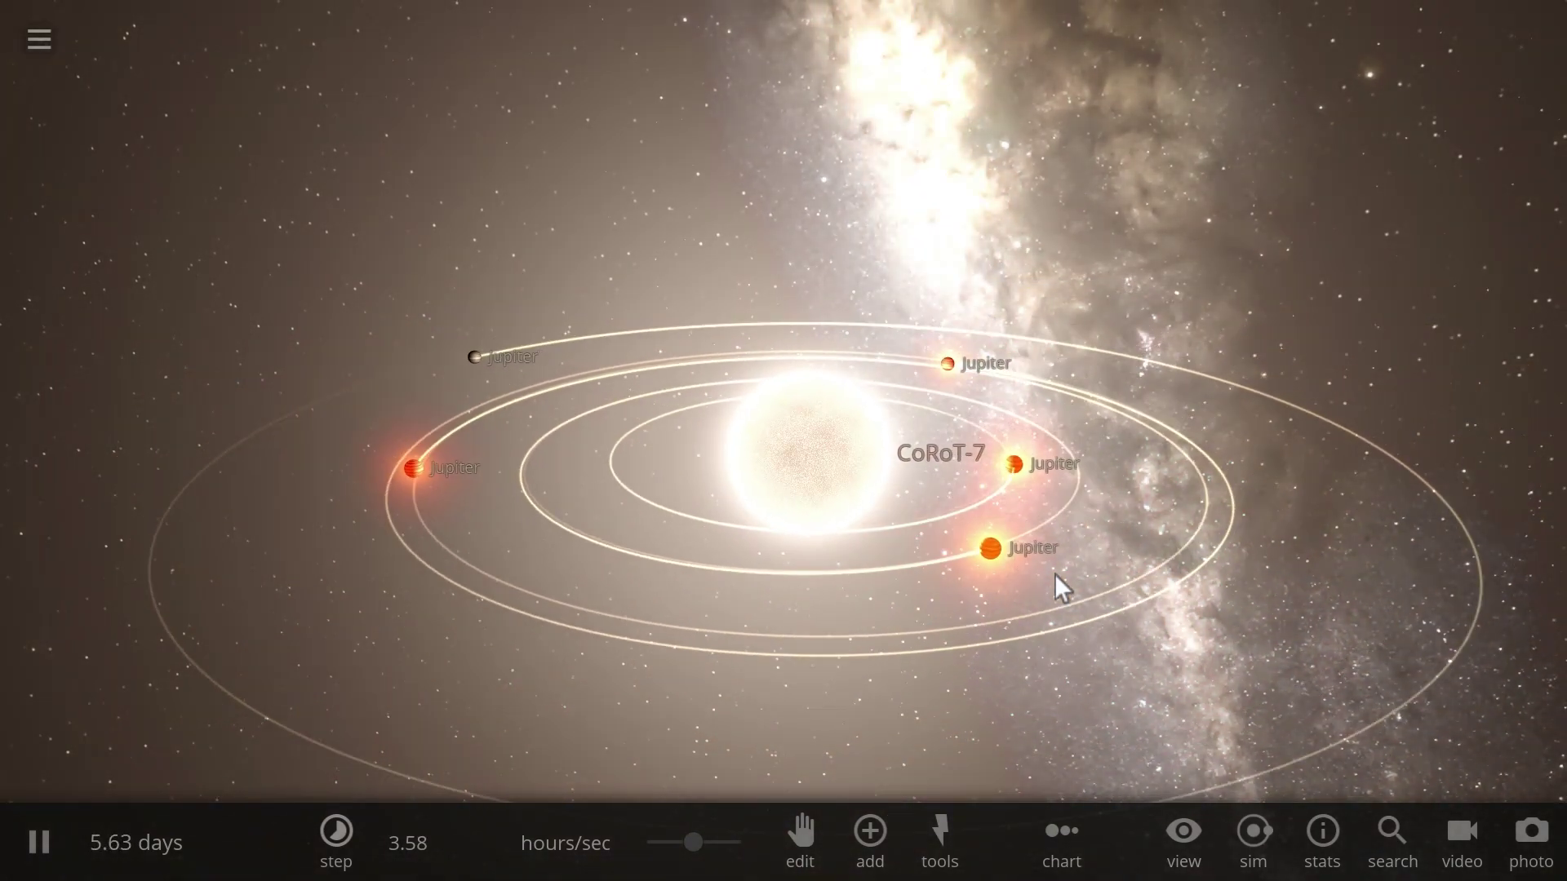
left_click_drag(998, 594, 906, 620)
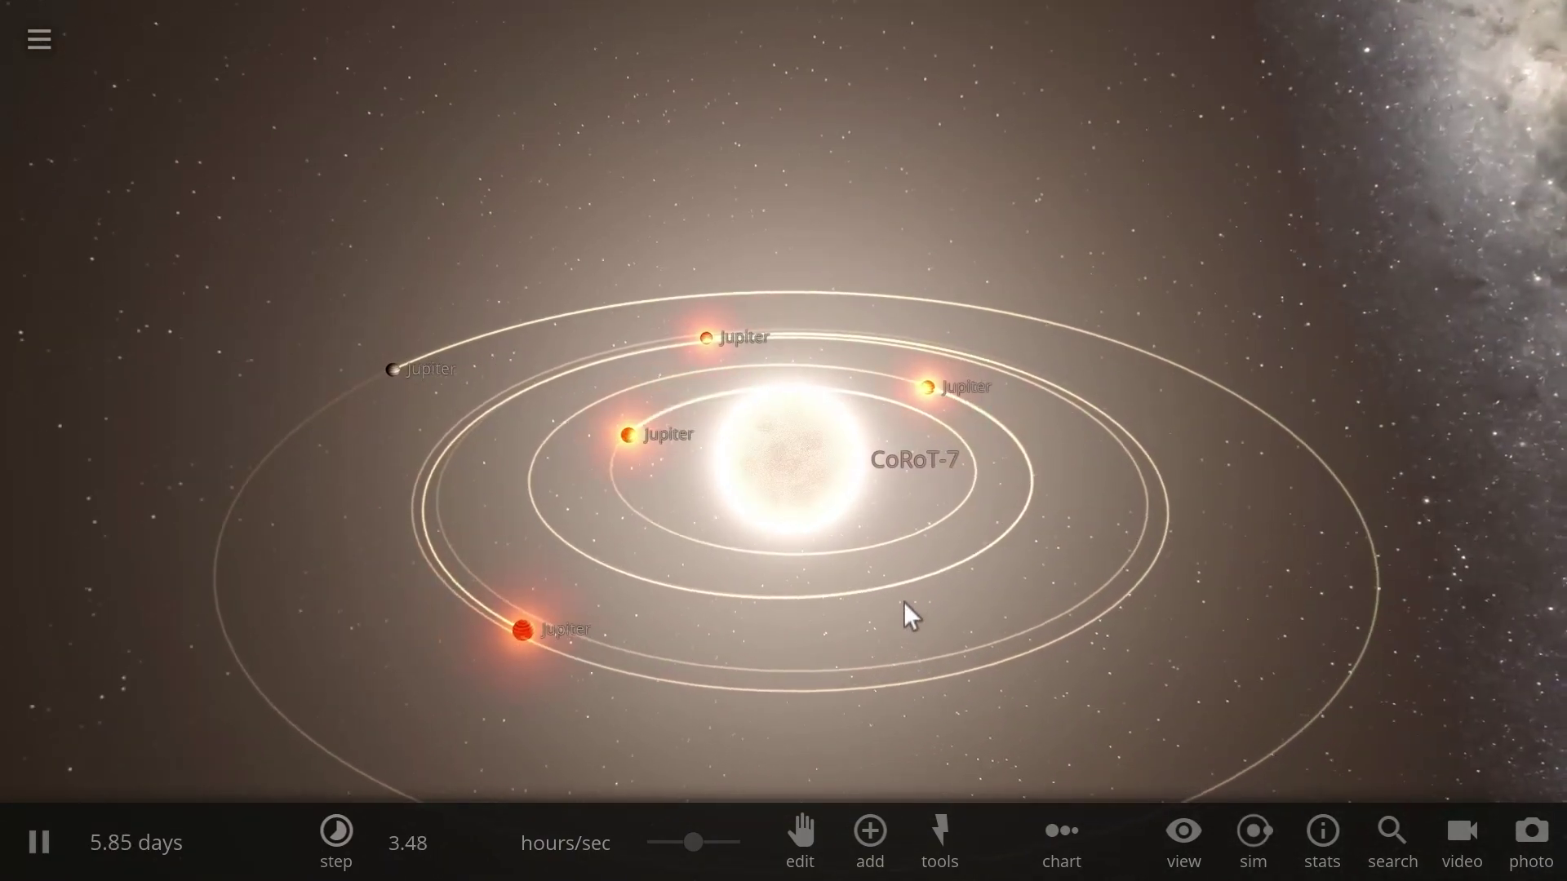
scroll(913, 591, "up", 3)
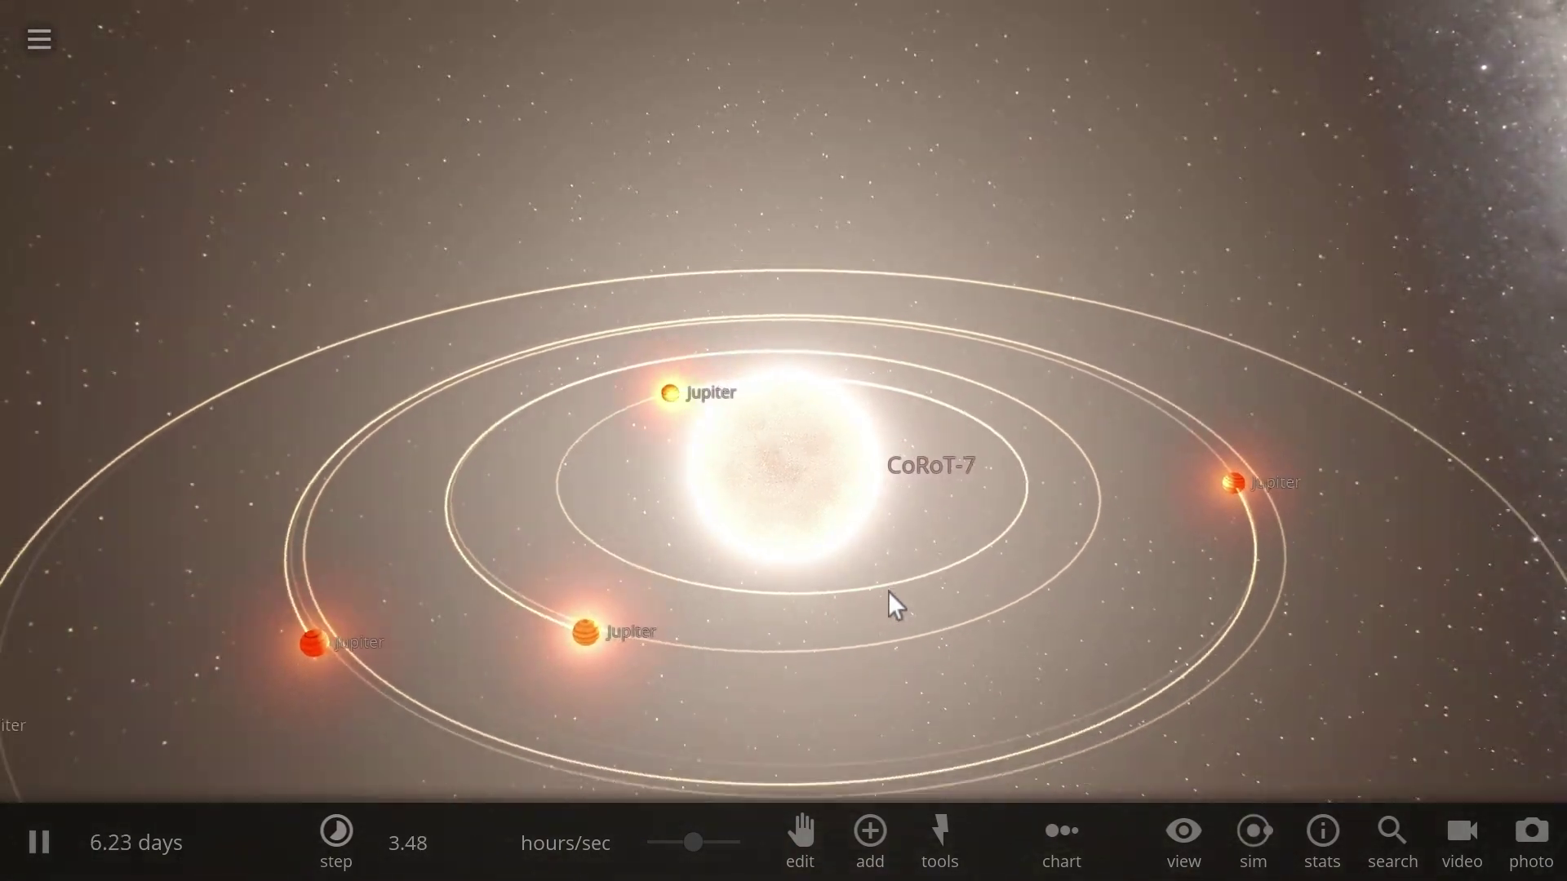
scroll(888, 591, "down", 2)
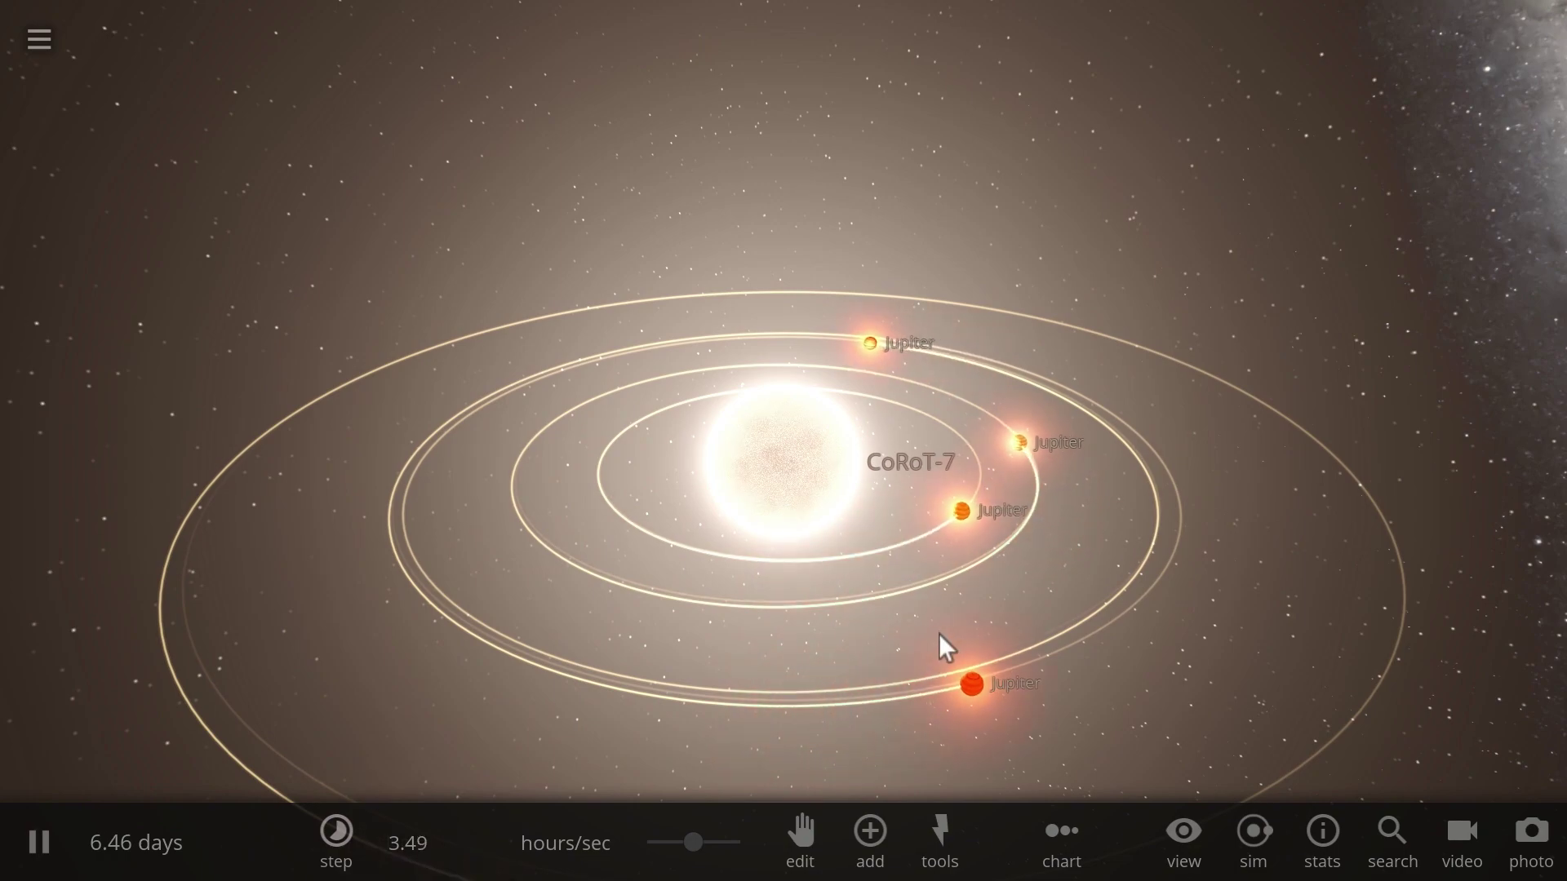
left_click_drag(939, 633, 937, 639)
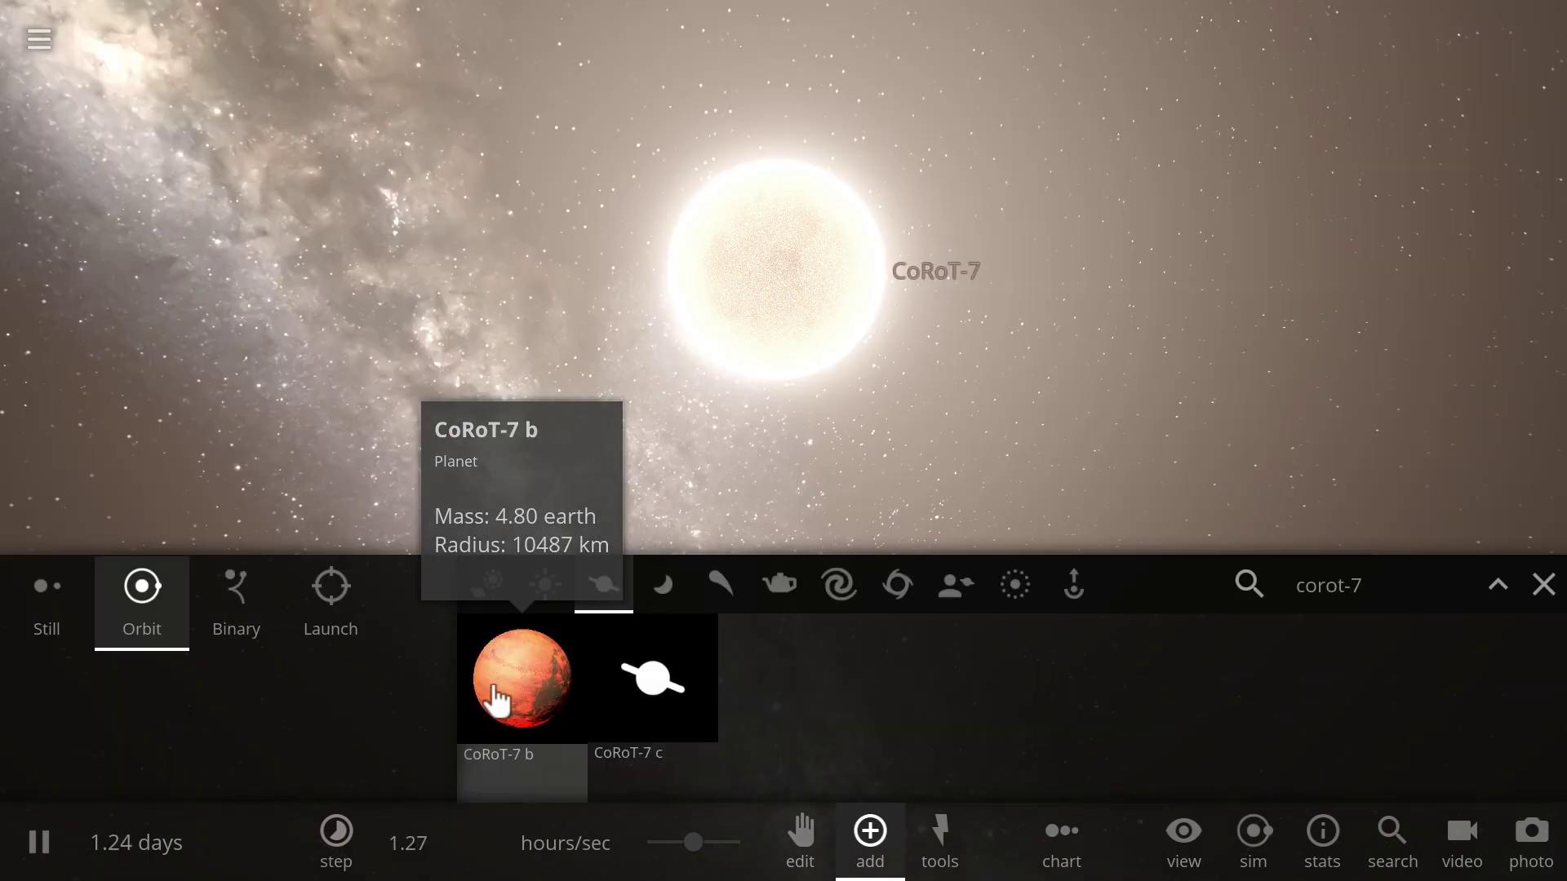
Step: Place CoRoT-7 b in orbit around CoRoT-7 with a semi-major axis of 0.0170 AU
right_click_drag(602, 409, 605, 499)
scroll(648, 442, "up", 2)
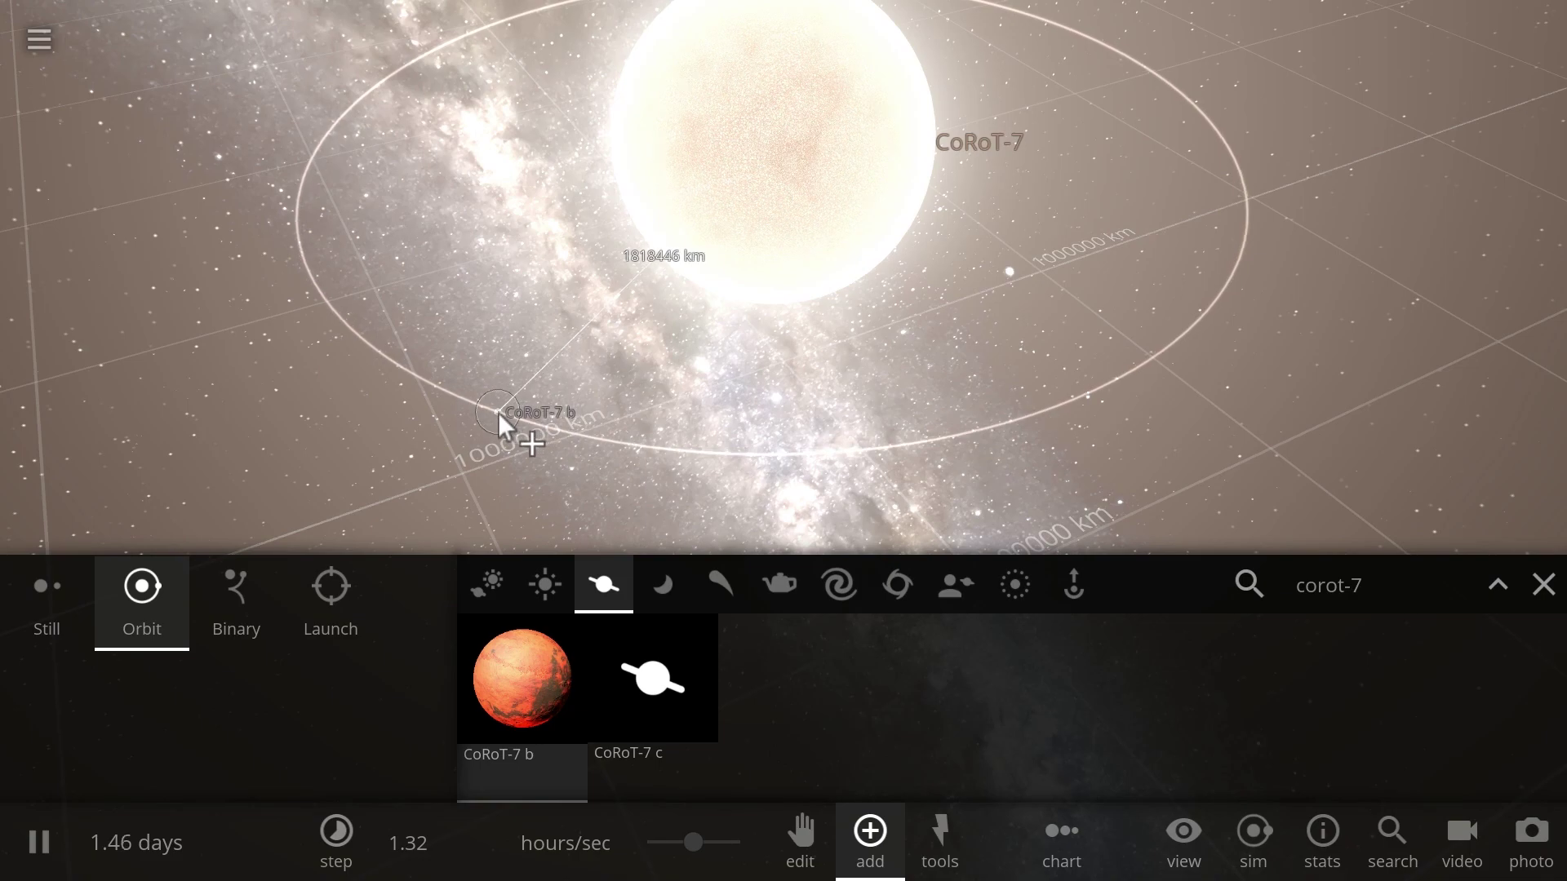
left_click(501, 419)
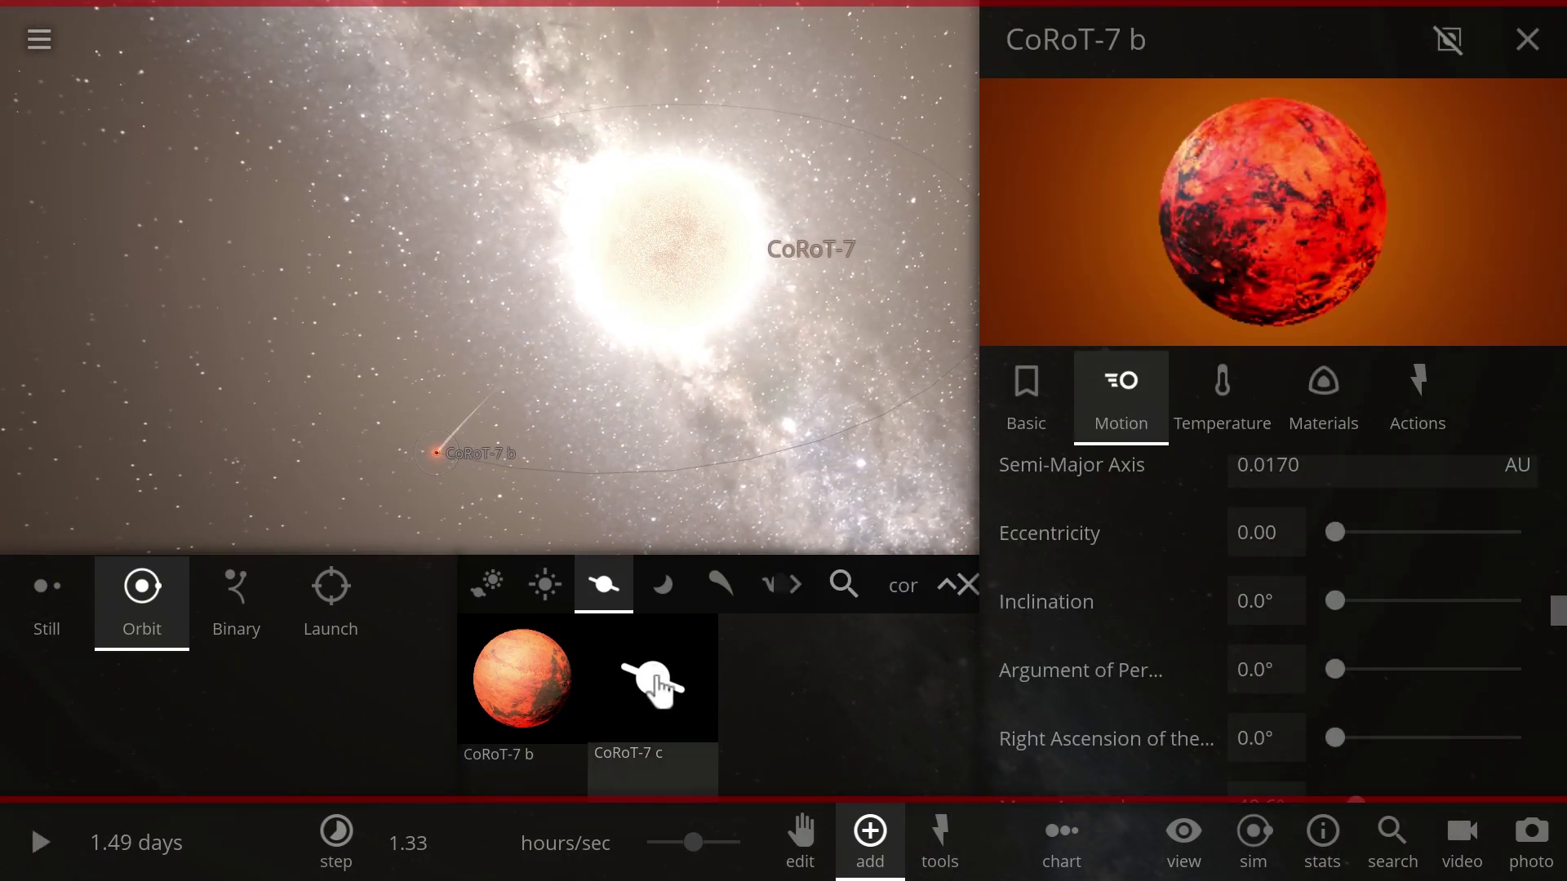
Step: Place CoRoT-7 c in an orbit about 6 million km from CoRoT-7 and resume the simulation
left_click(653, 686)
scroll(520, 477, "down", 5)
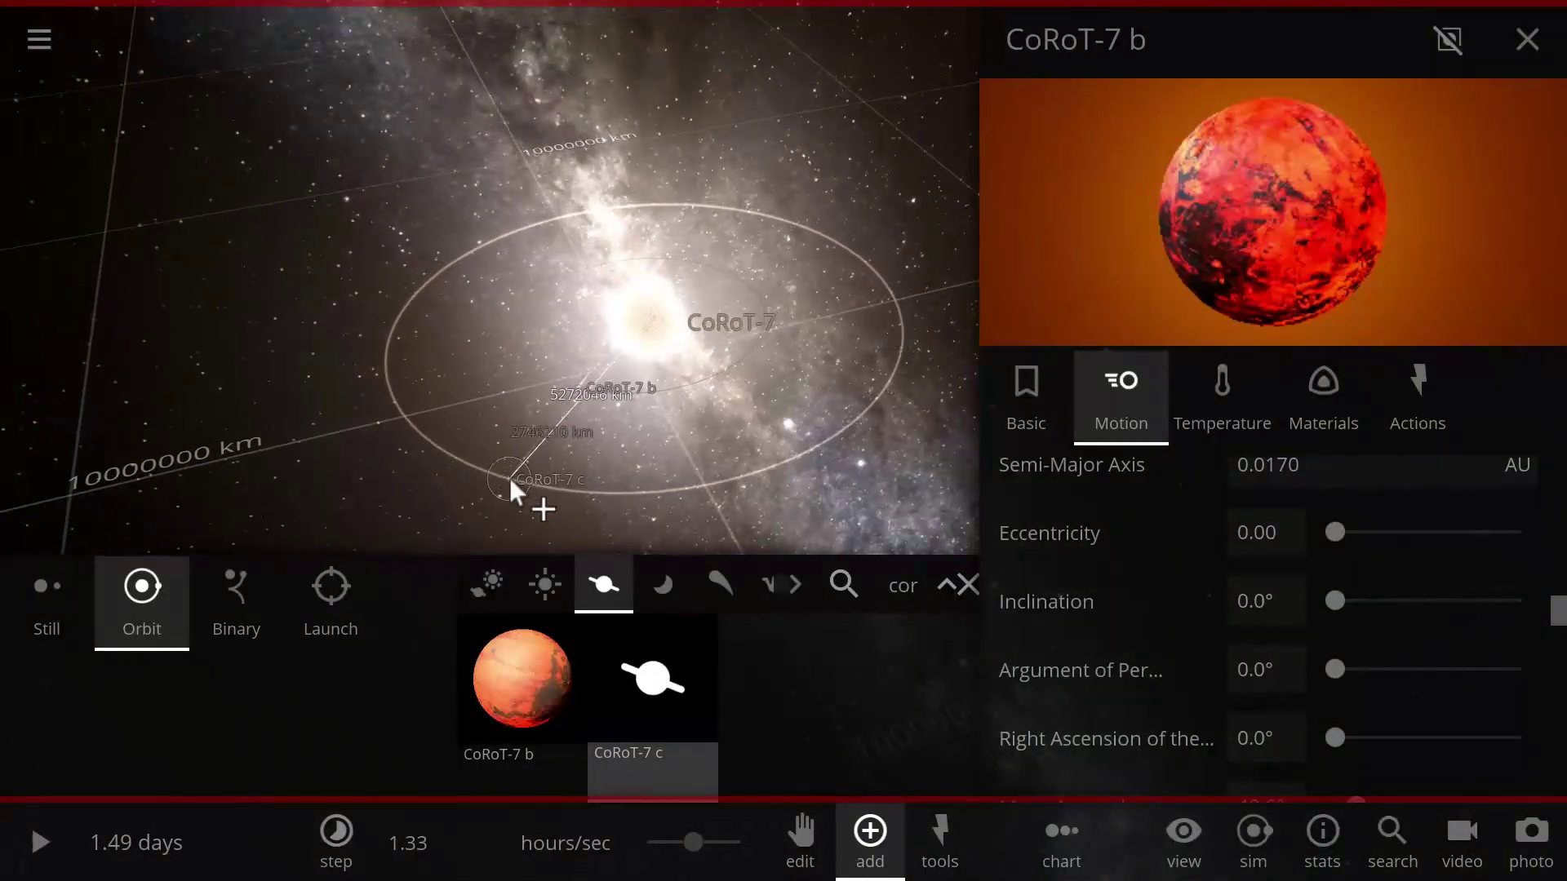
right_click_drag(510, 477, 441, 517)
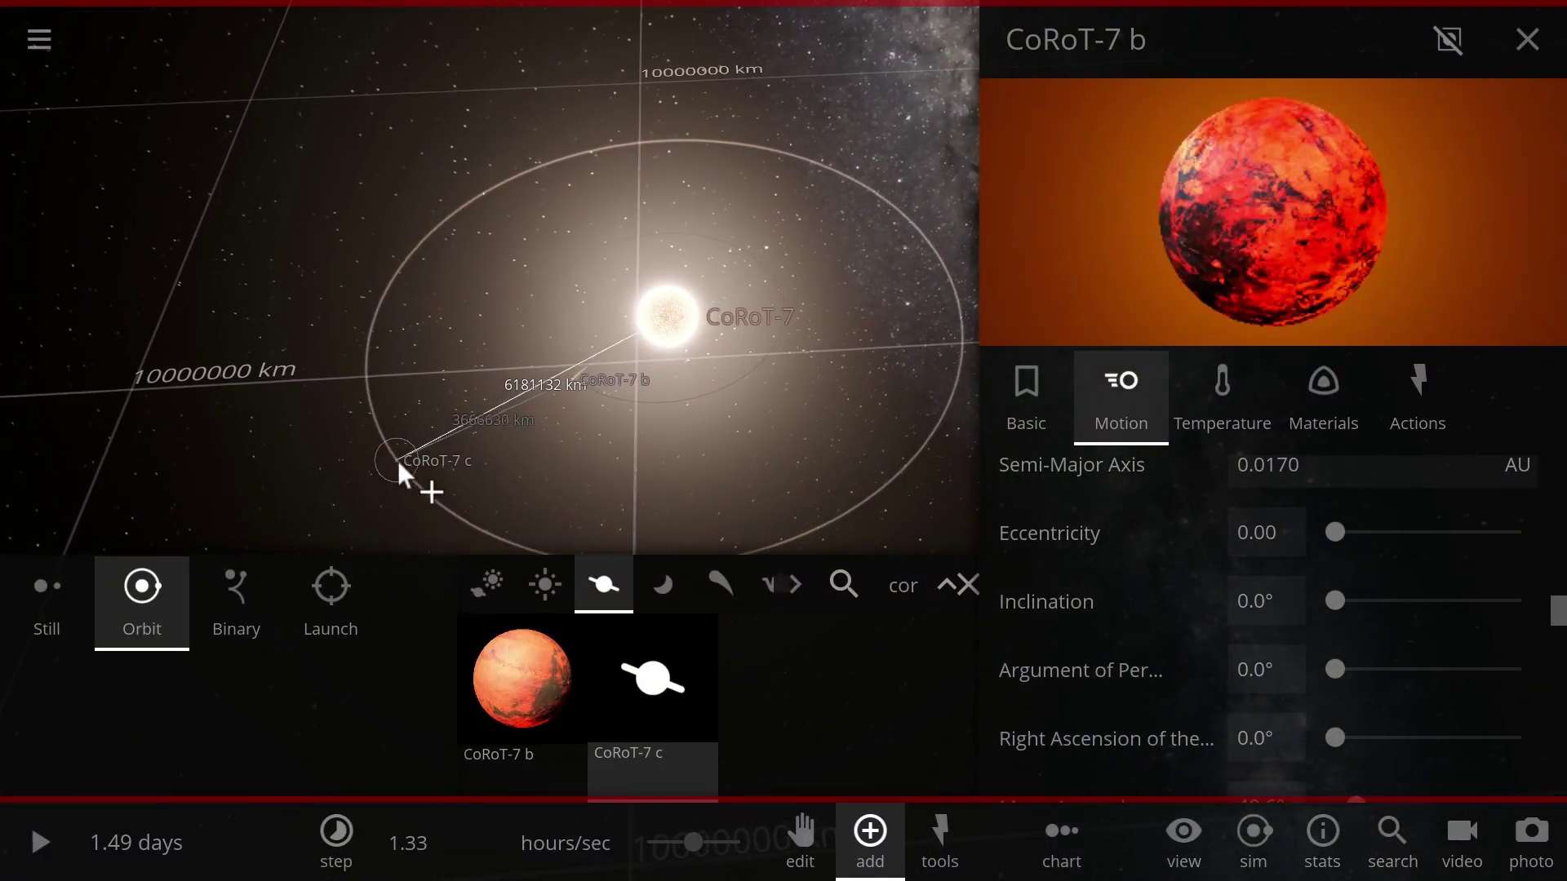
left_click(423, 448)
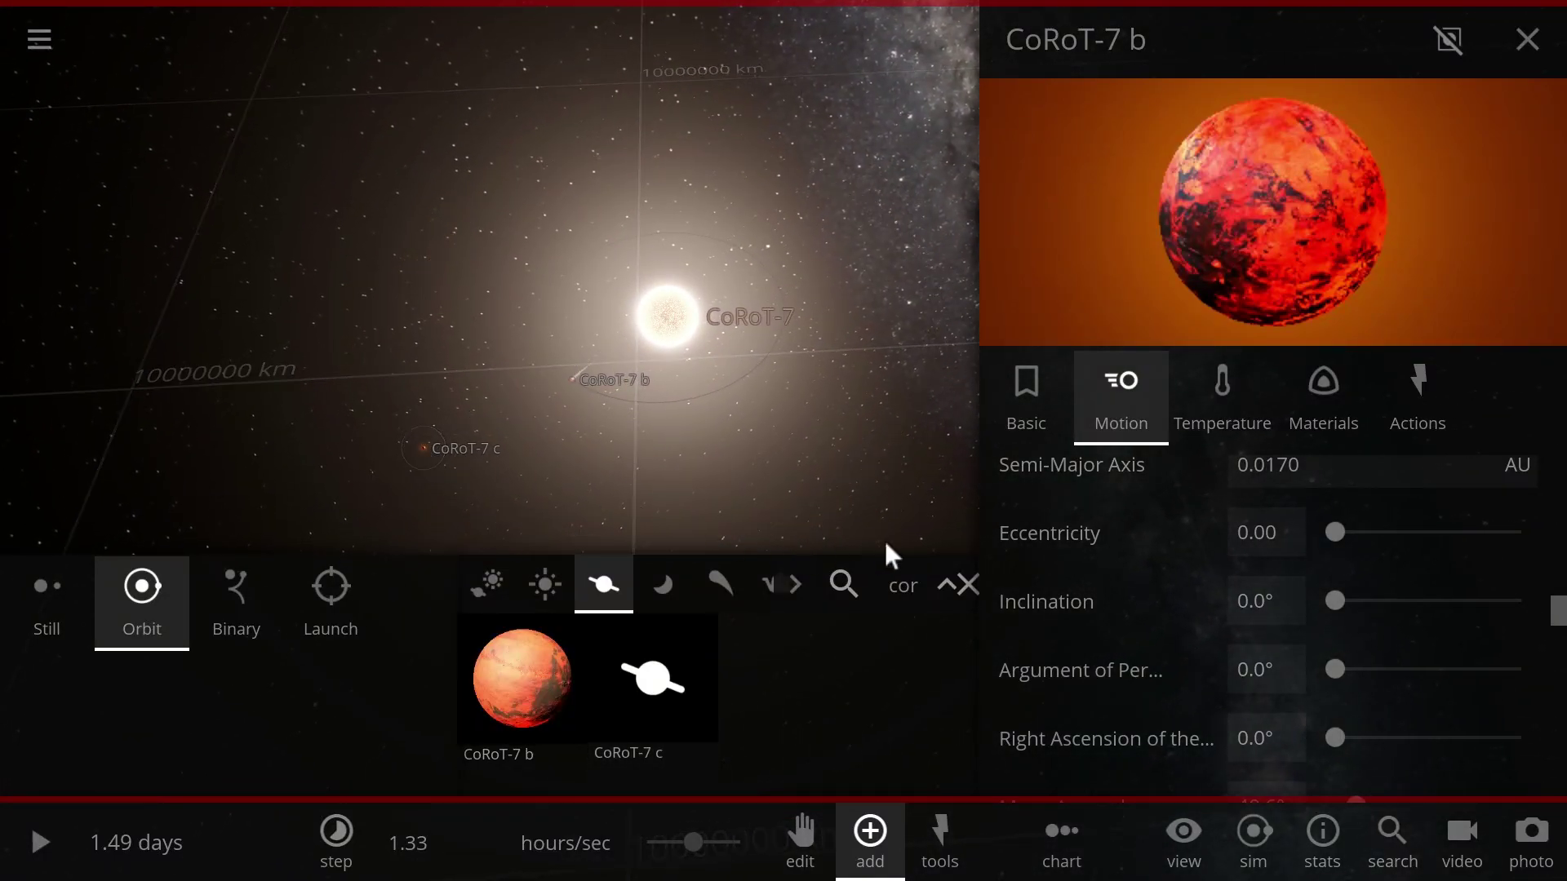
left_click(969, 587)
left_click(1526, 40)
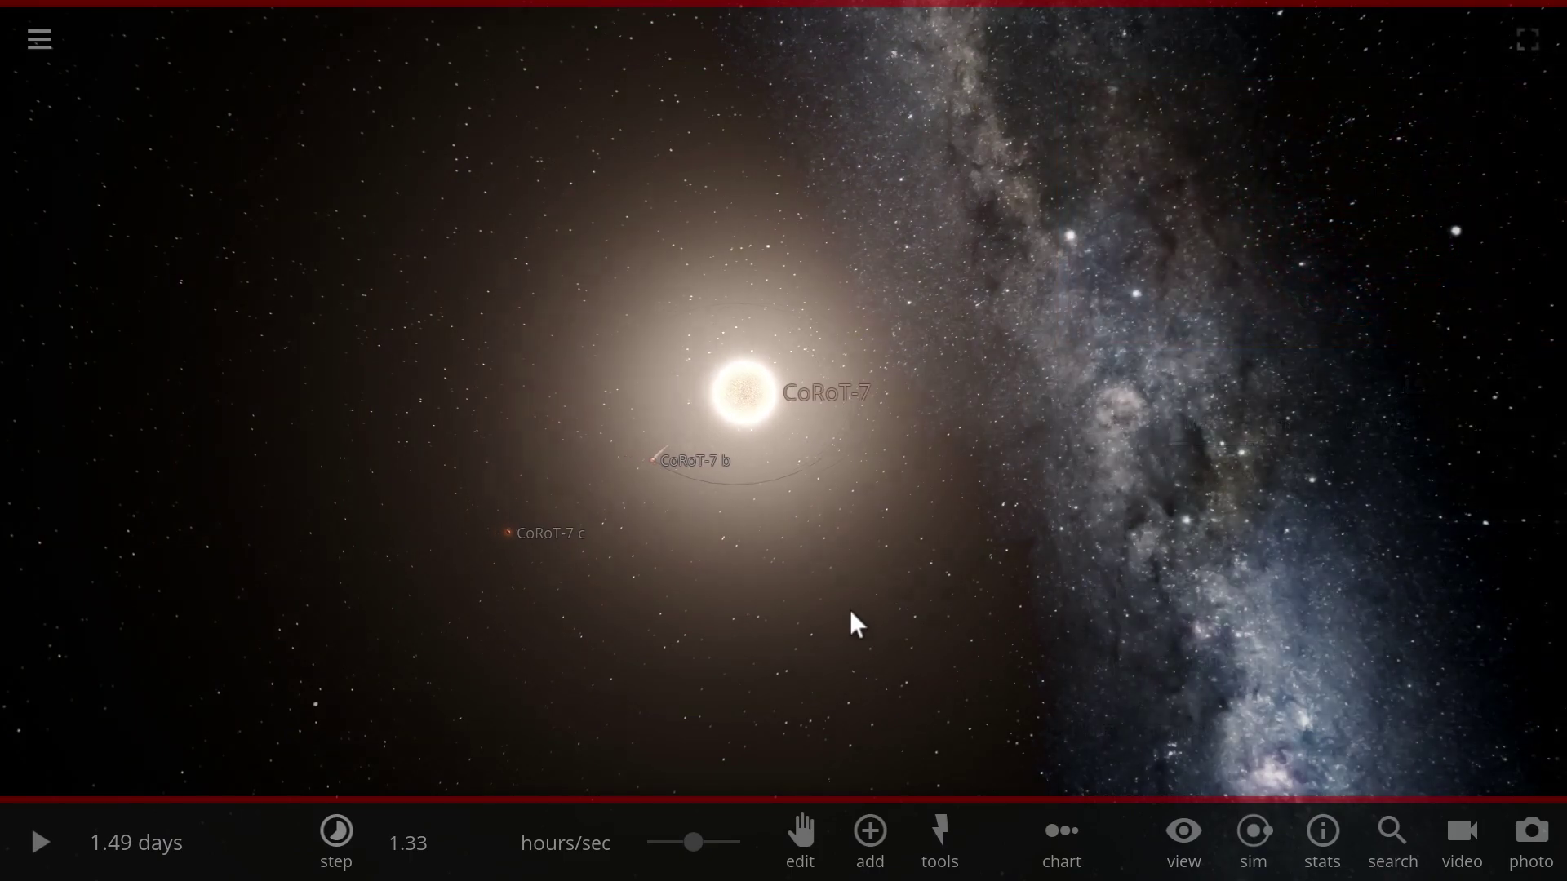
key("space")
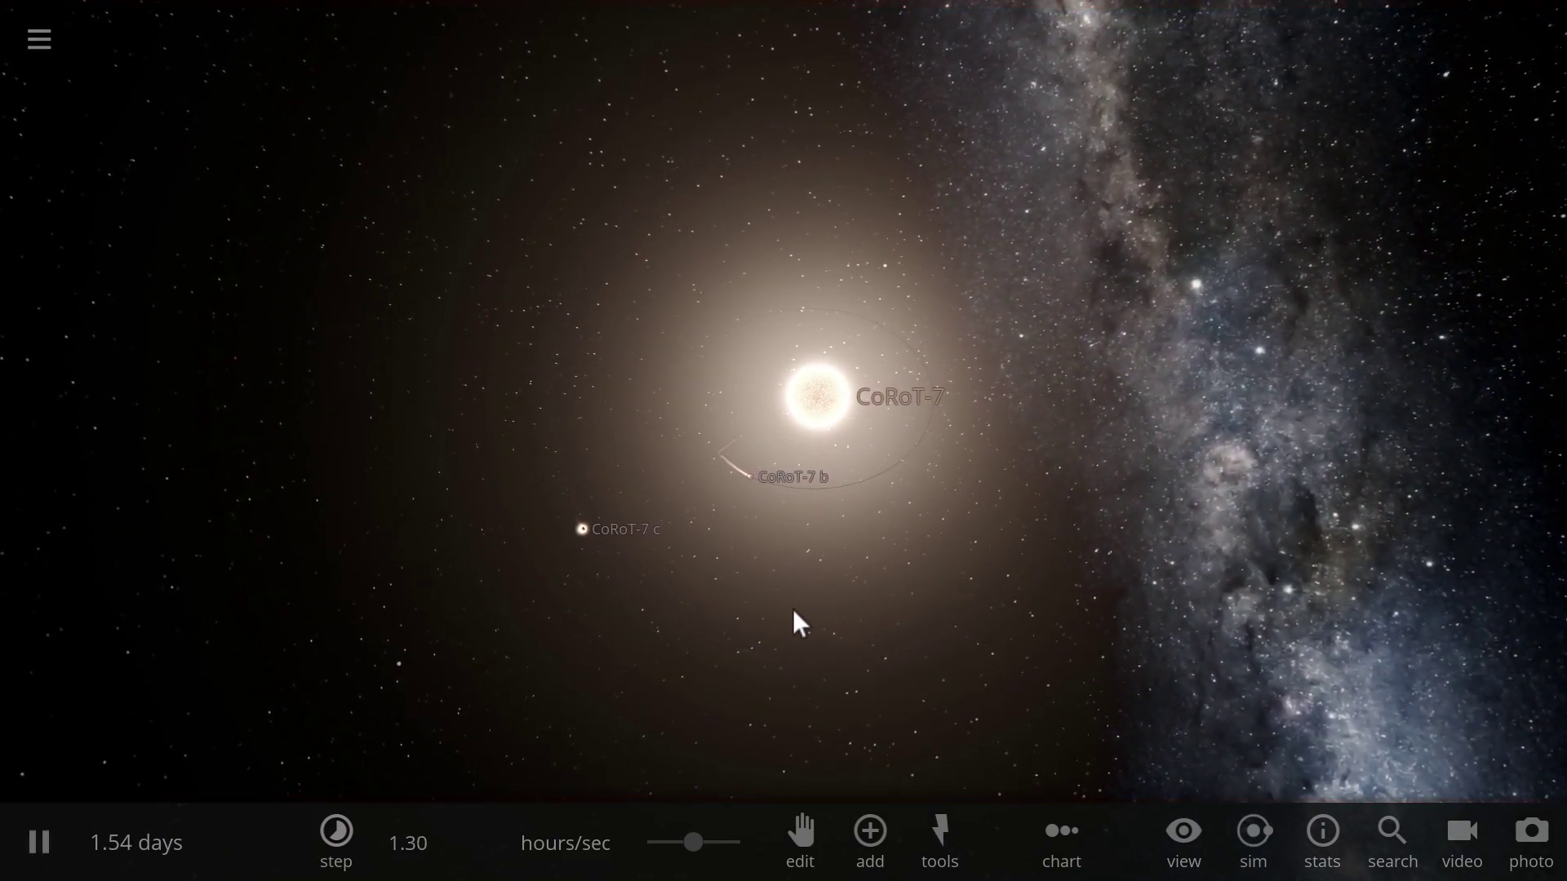
Step: Examine CoRoT-7 c and the fragments around it from near and far, including a fragment's material composition
left_click(614, 571)
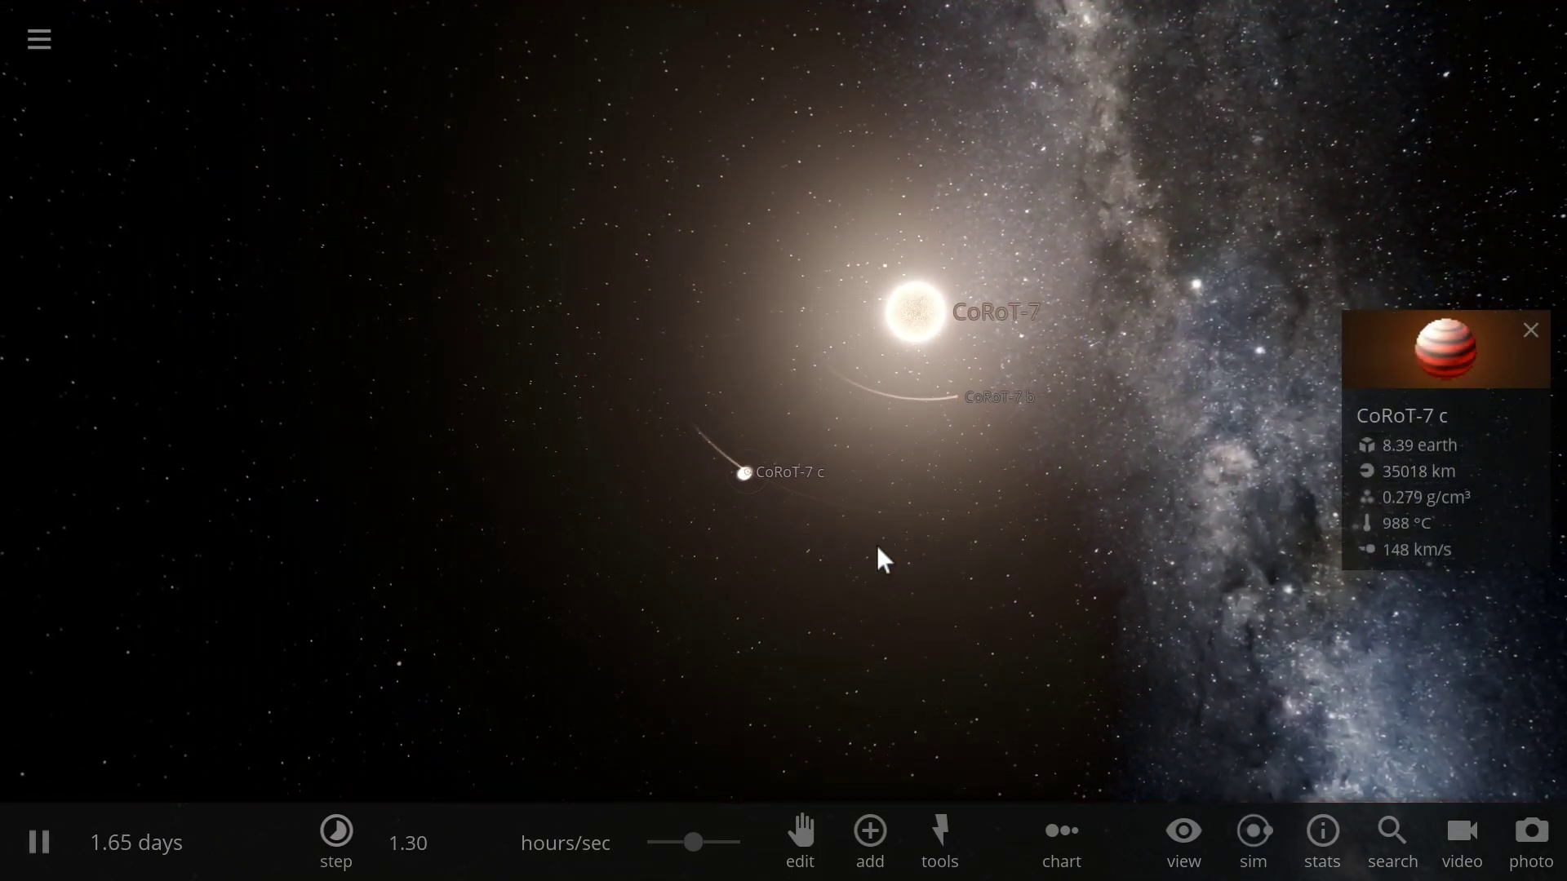
scroll(859, 536, "up", 10)
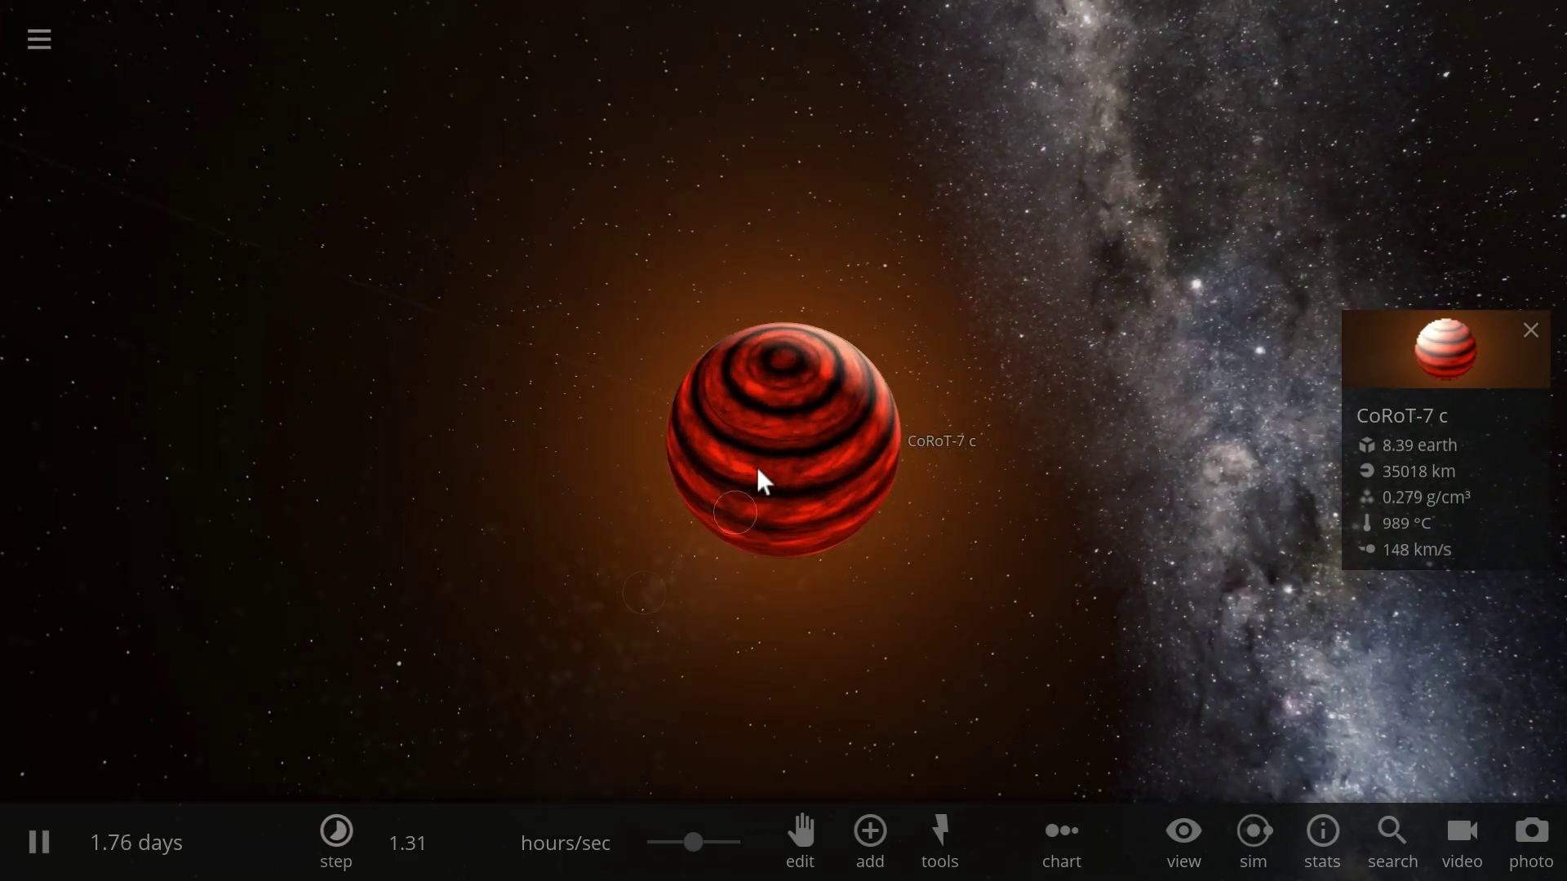
left_click(803, 417)
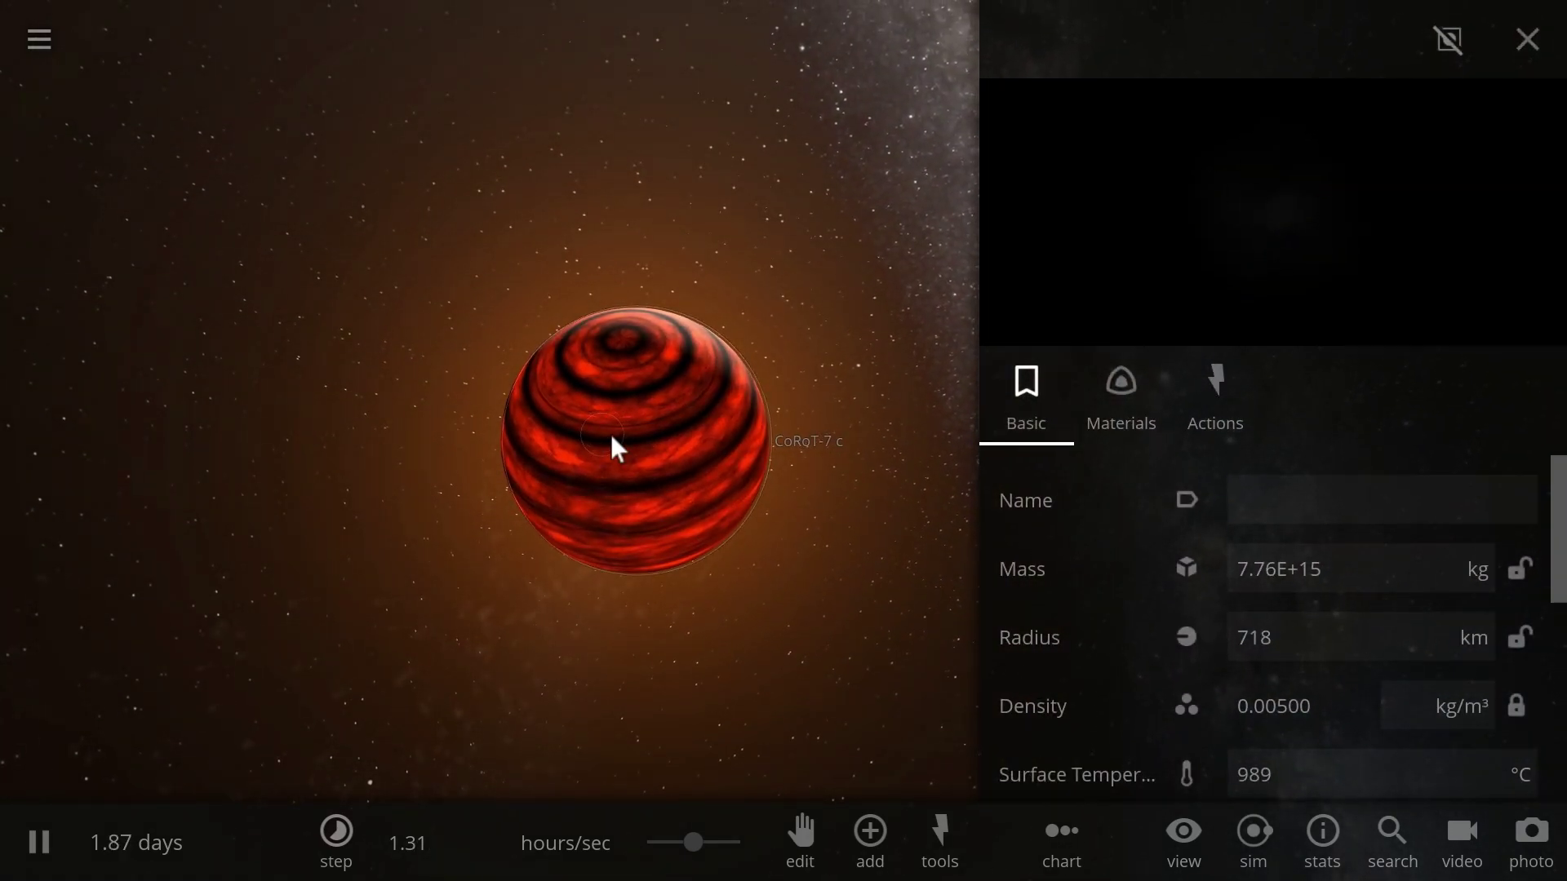
scroll(862, 358, "down", 3)
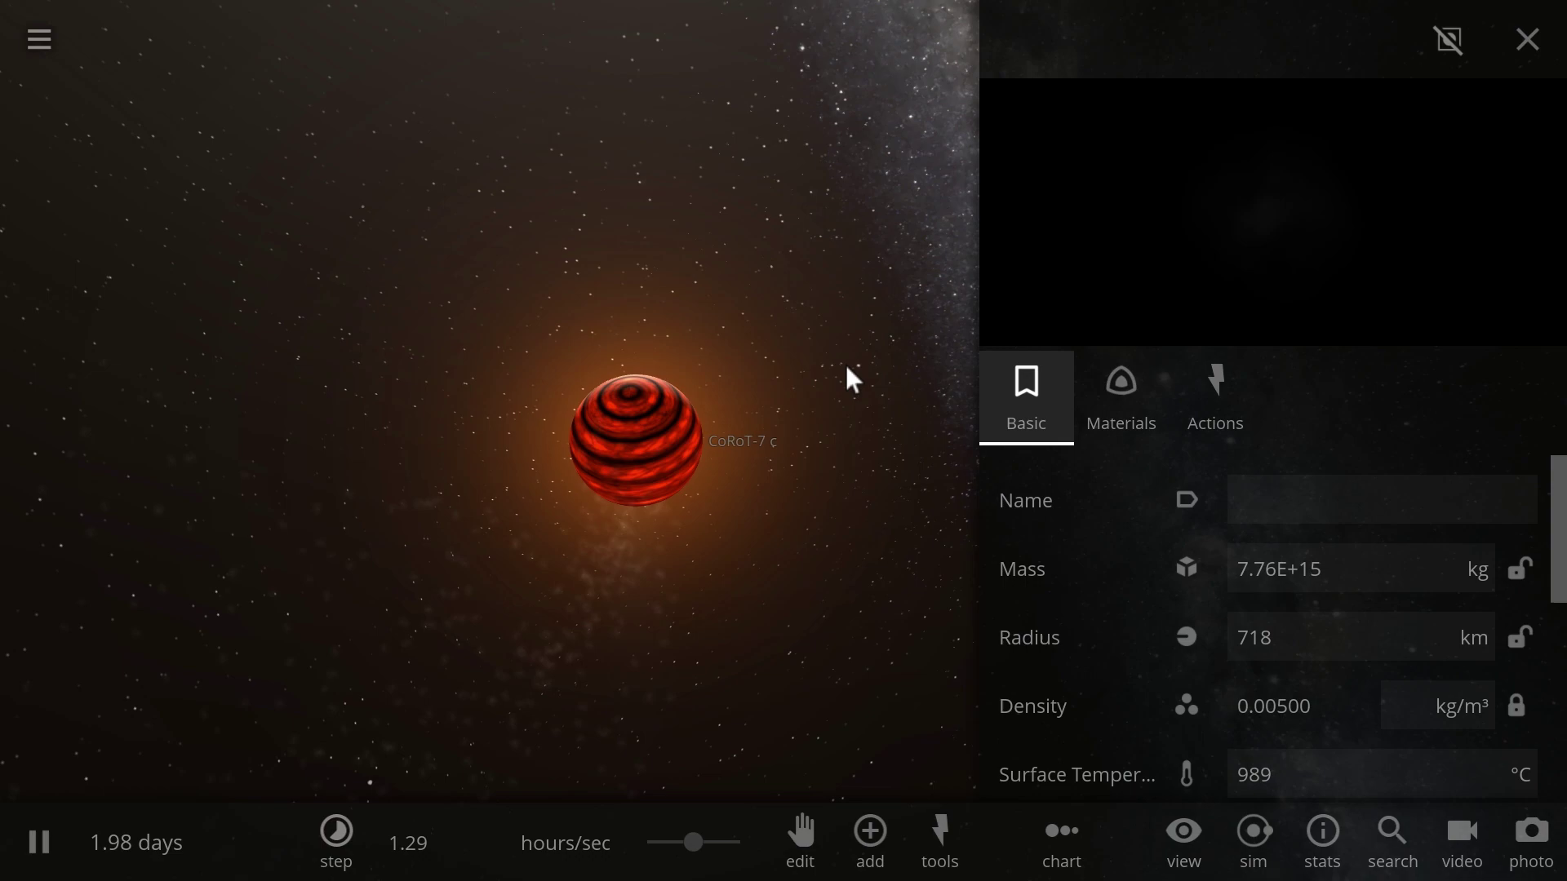
left_click_drag(870, 356, 807, 255)
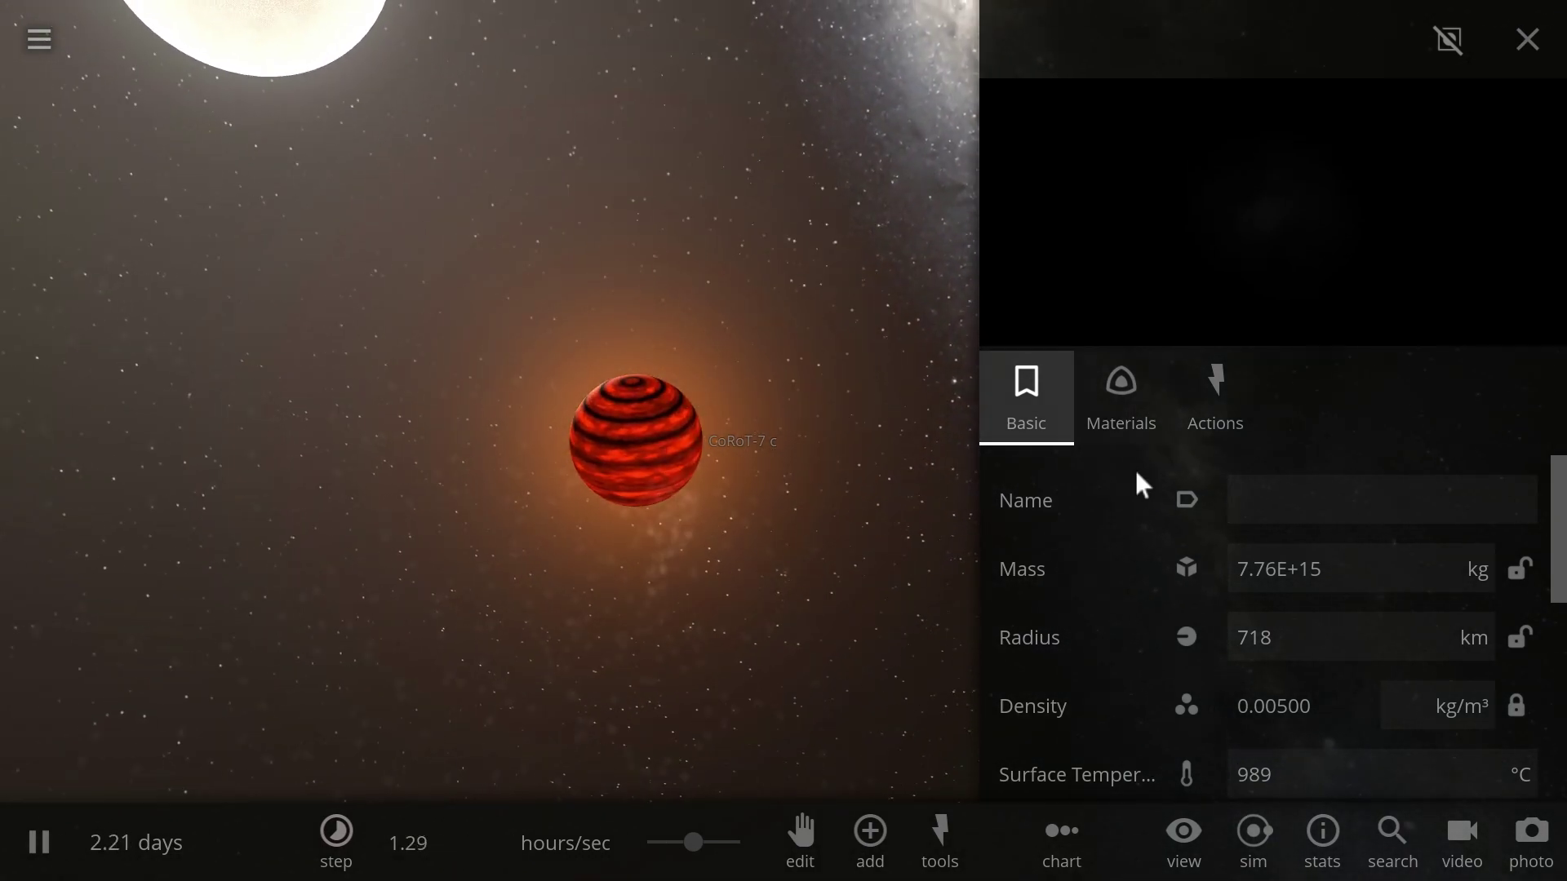
left_click(1111, 379)
left_click(1526, 41)
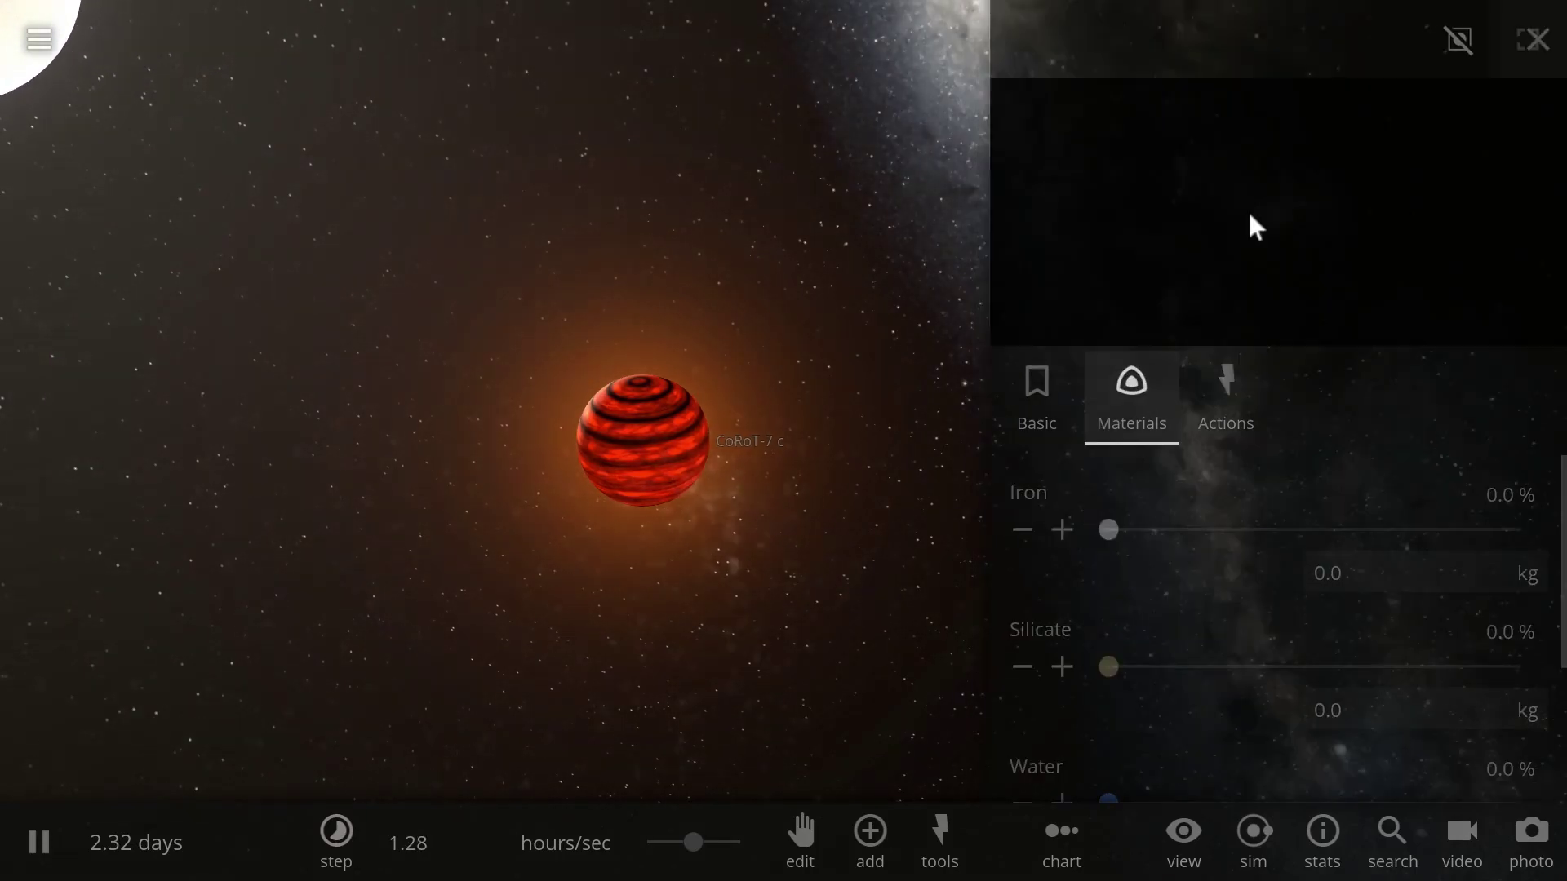
left_click_drag(1019, 341, 715, 296)
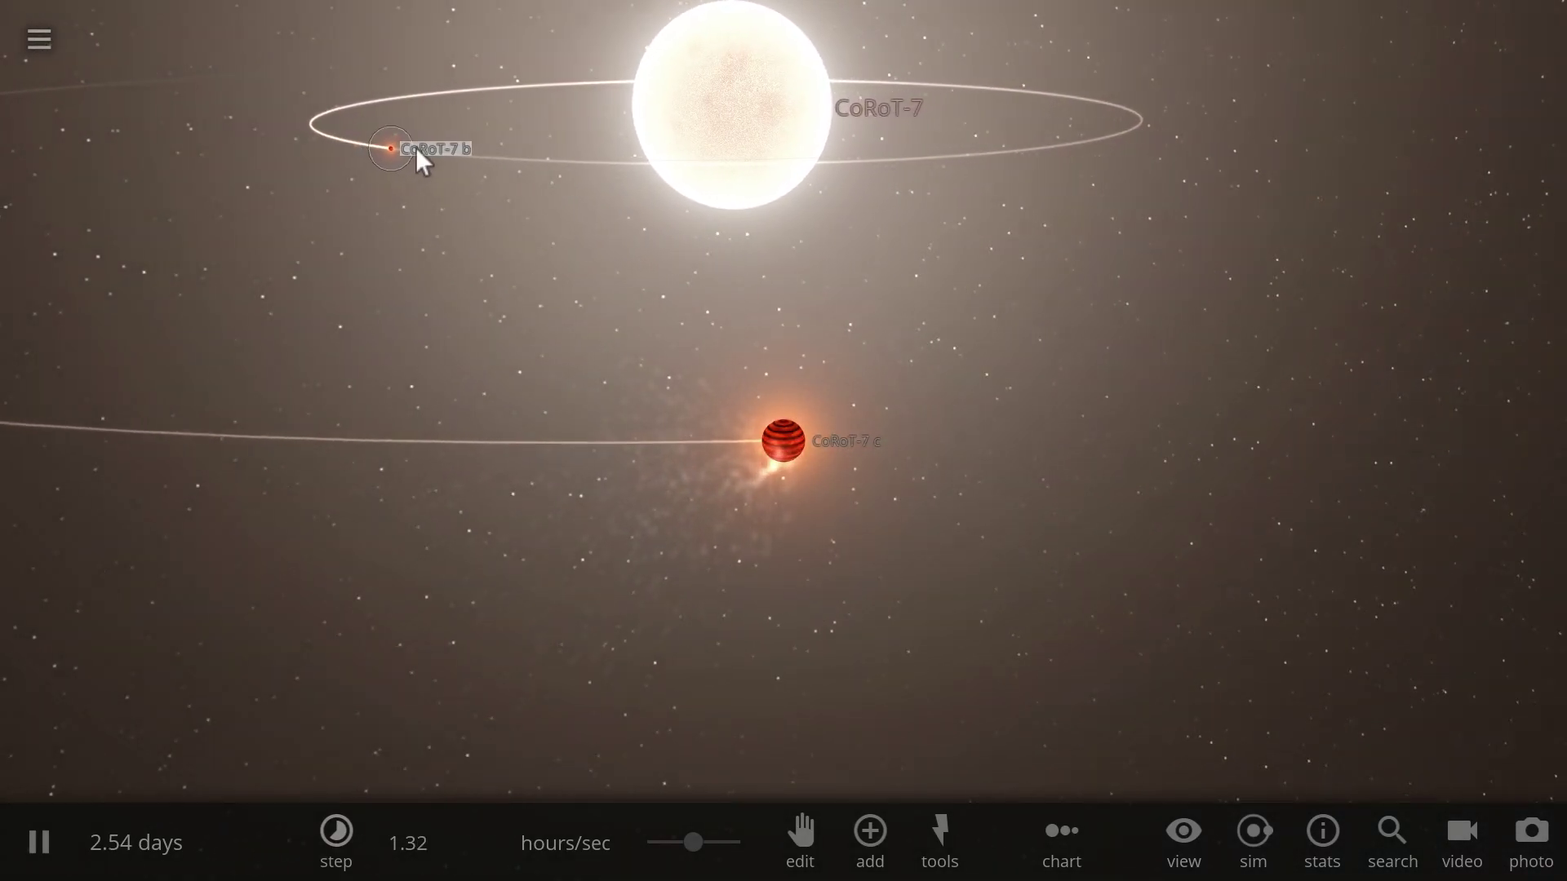
Step: Examine CoRoT-7 b up close and in its orbit around the star while the simulation runs
double_click(415, 148)
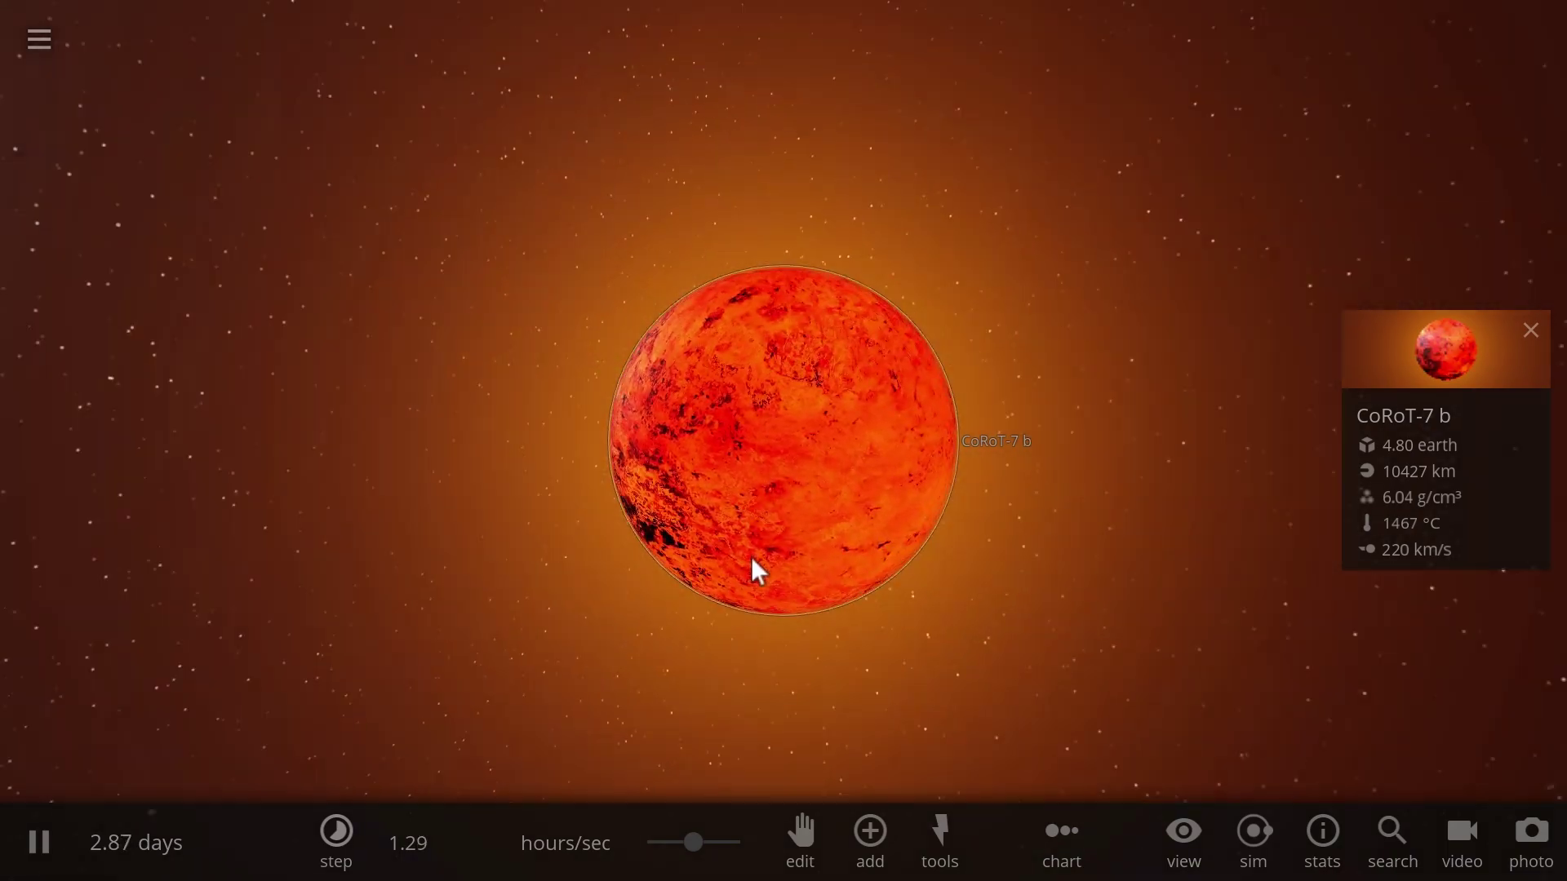
scroll(619, 526, "down", 5)
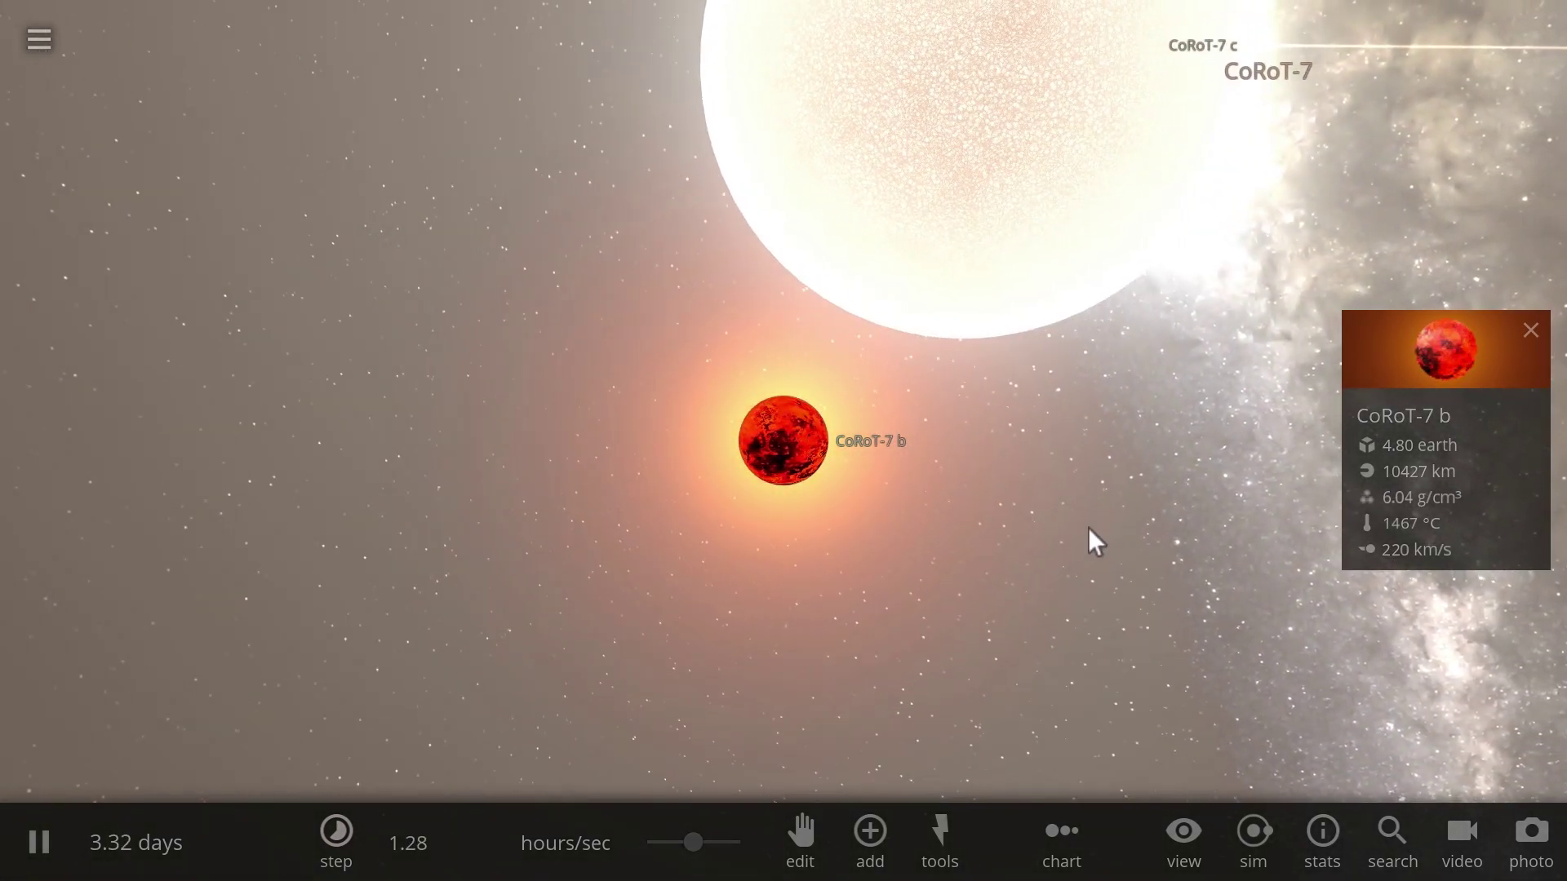
scroll(923, 500, "down", 5)
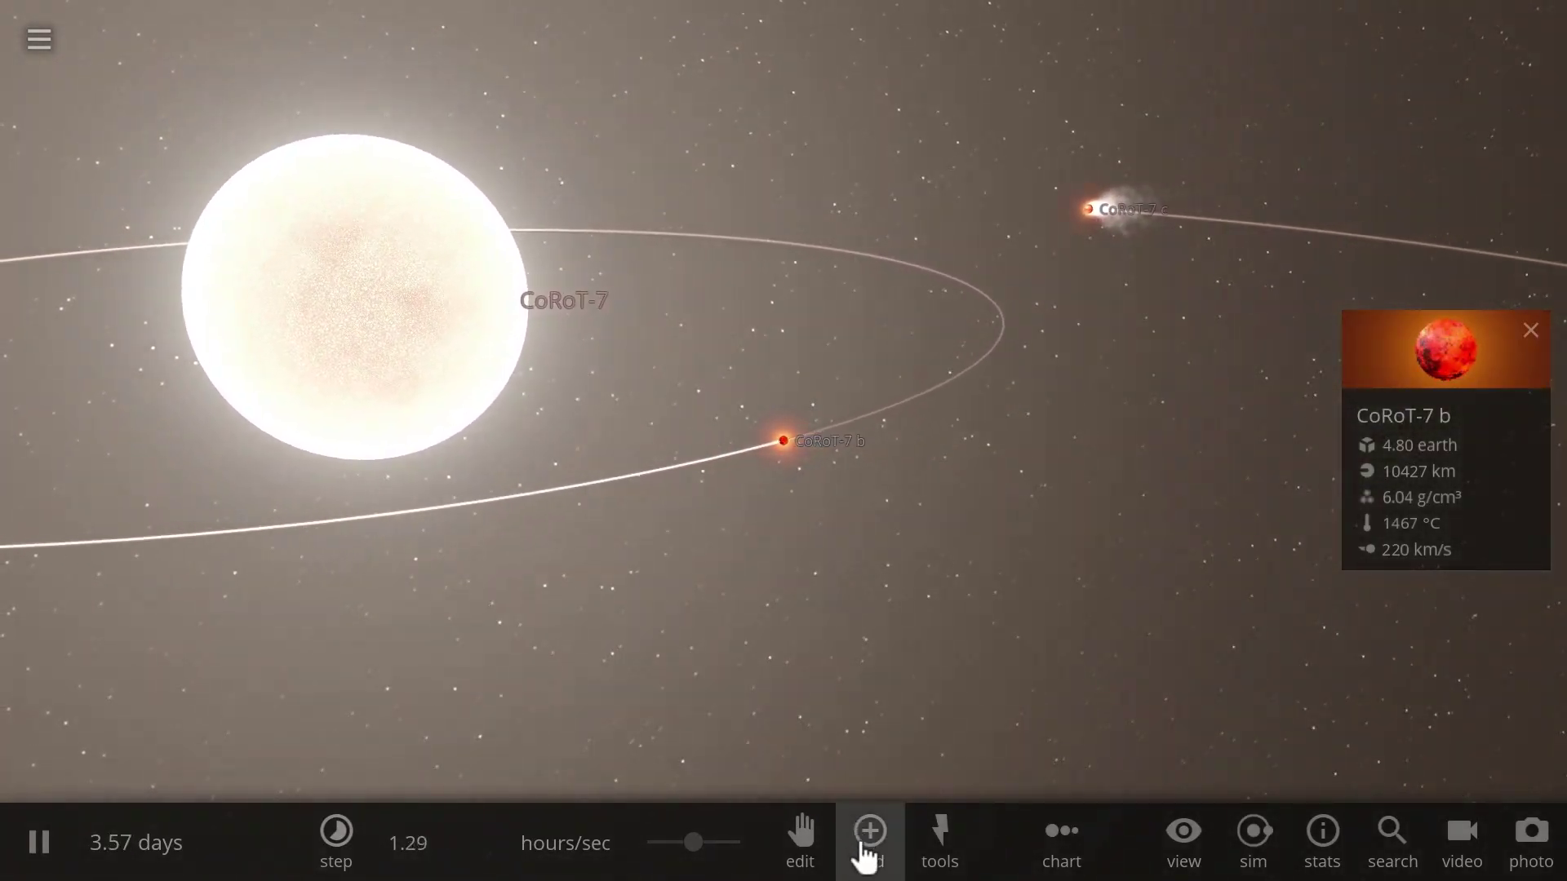
Step: Add a 100-Earth-mass gas giant named Ancient COROT 7b along CoRoT-7 b's orbit and advance the simulation in short bursts
left_click(868, 853)
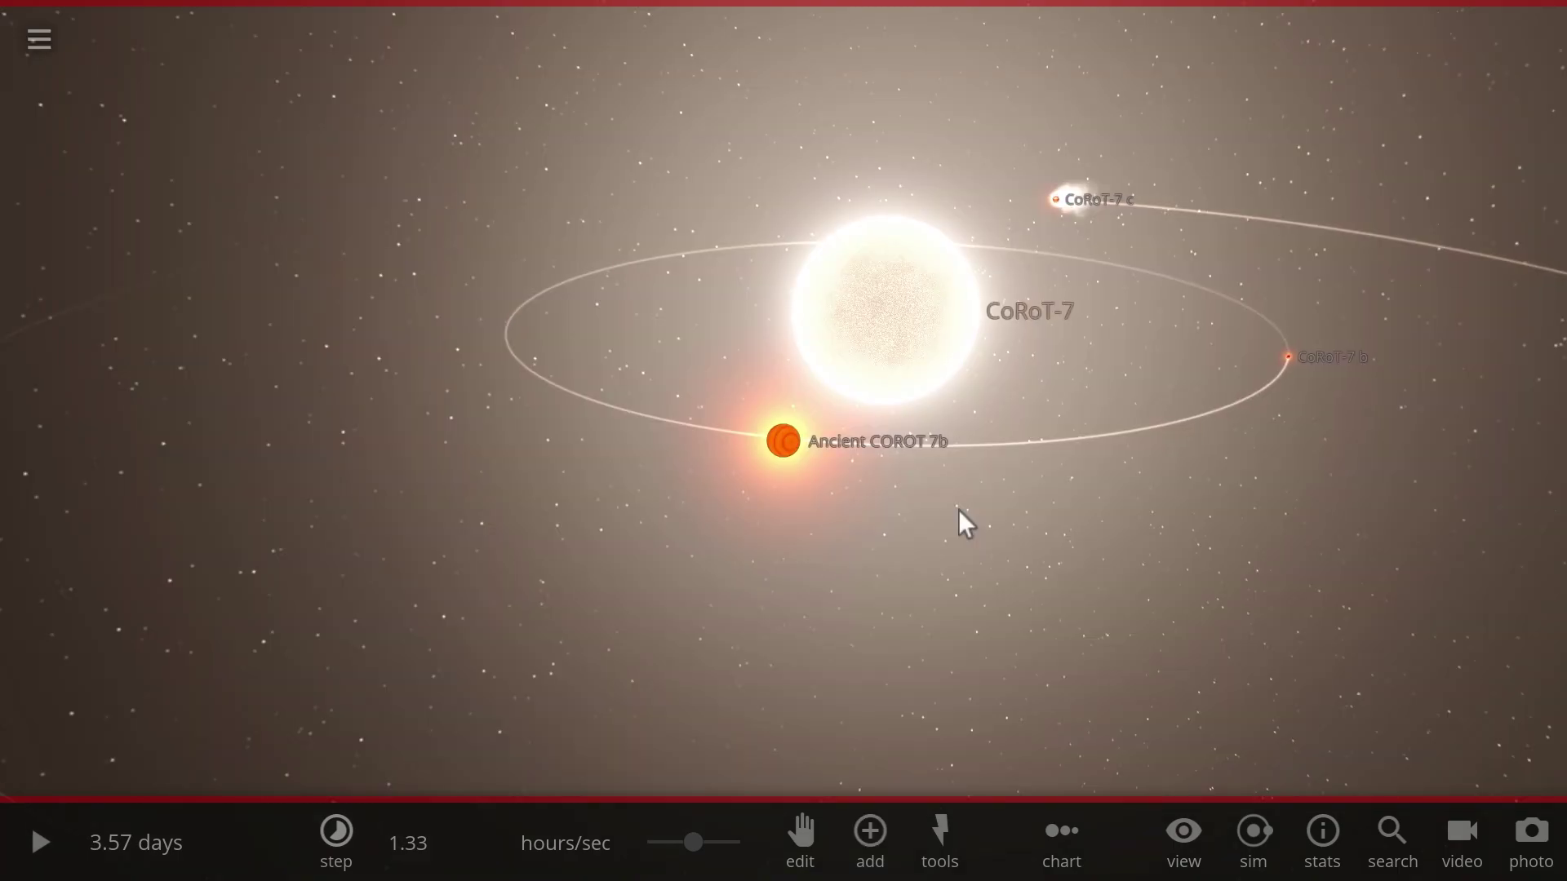
key("space")
scroll(913, 496, "up", 3)
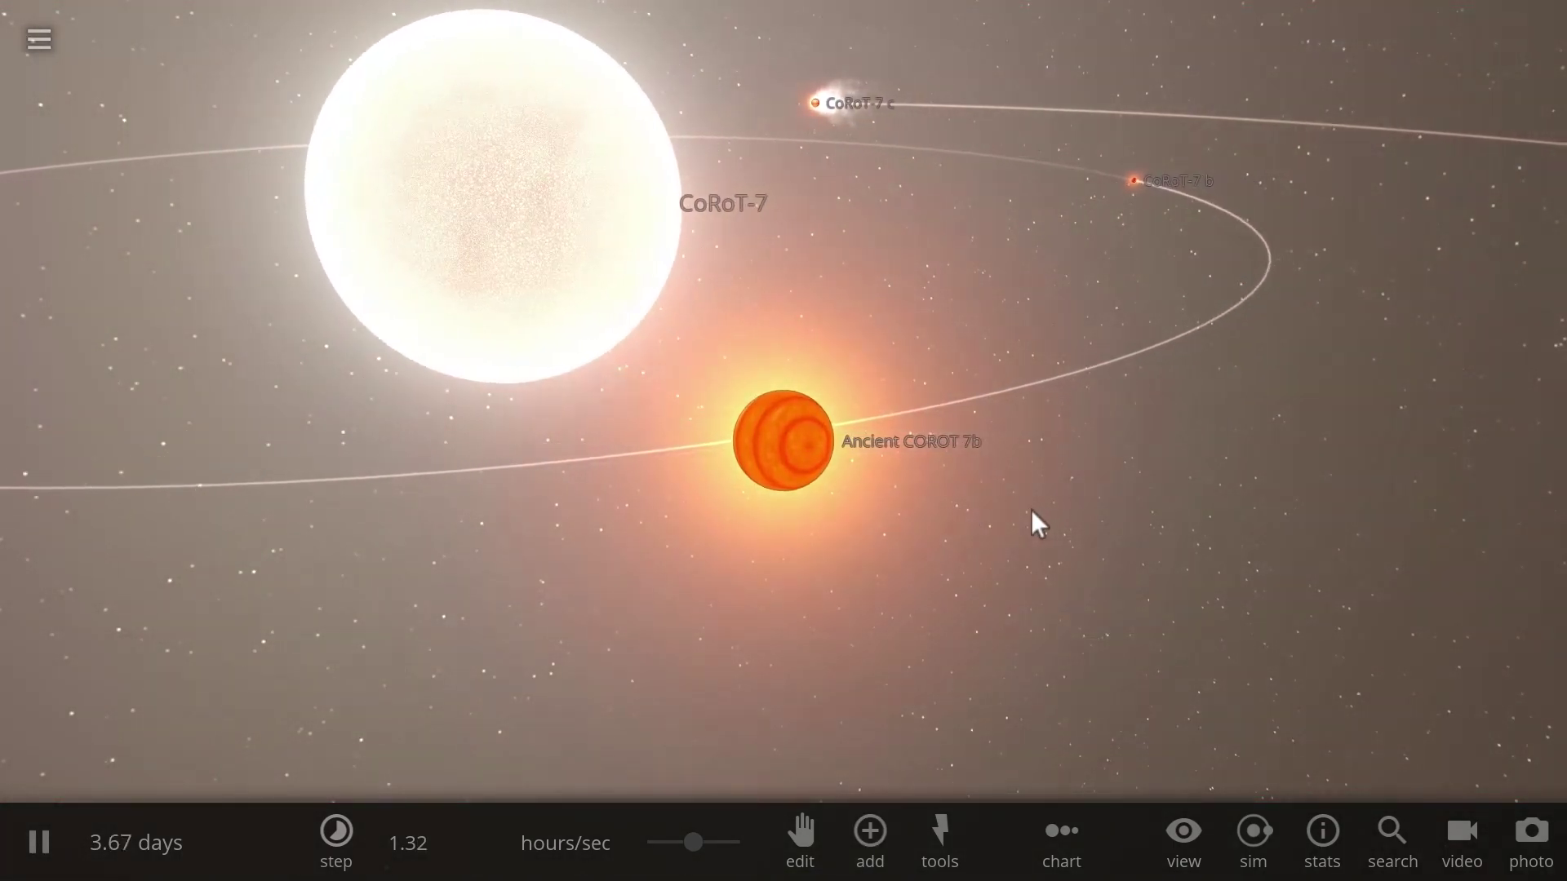
key("space")
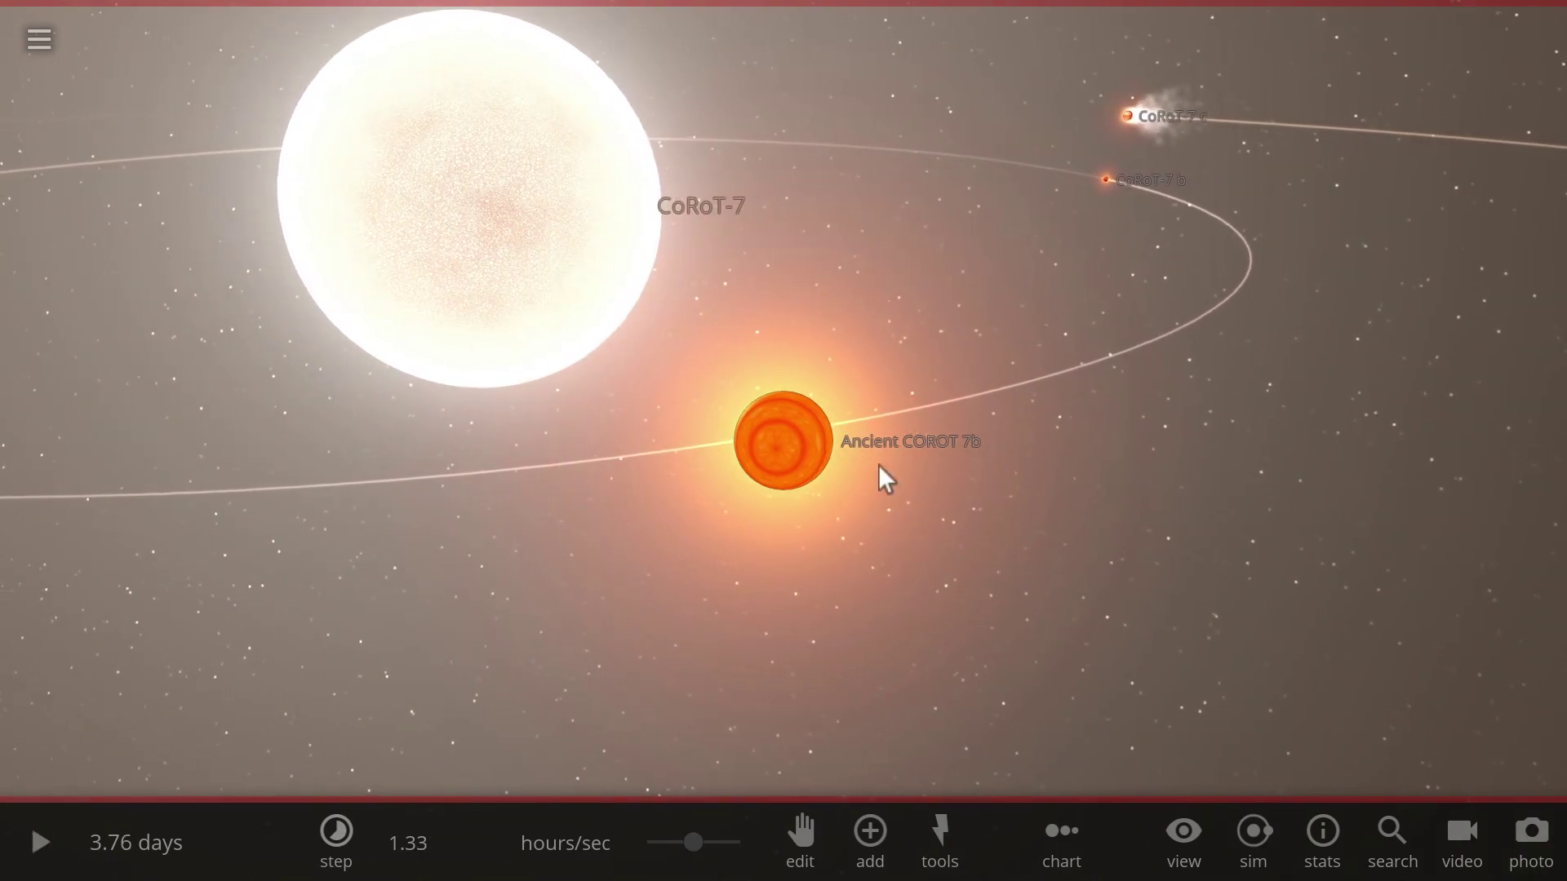
left_click(782, 461)
left_click_drag(1164, 403, 1063, 403)
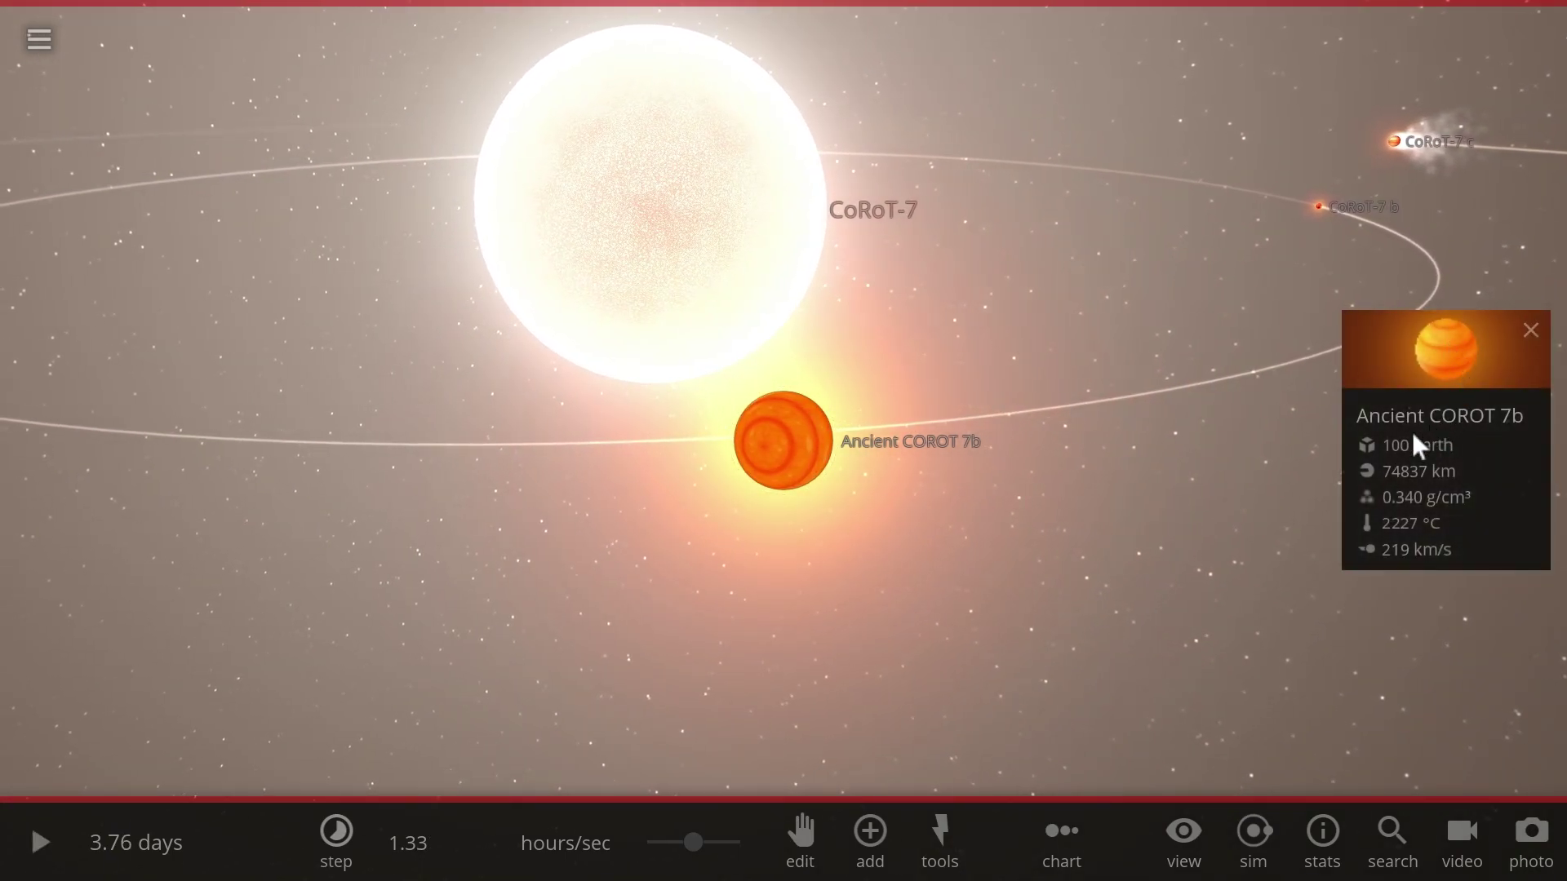
key("space")
key("space")
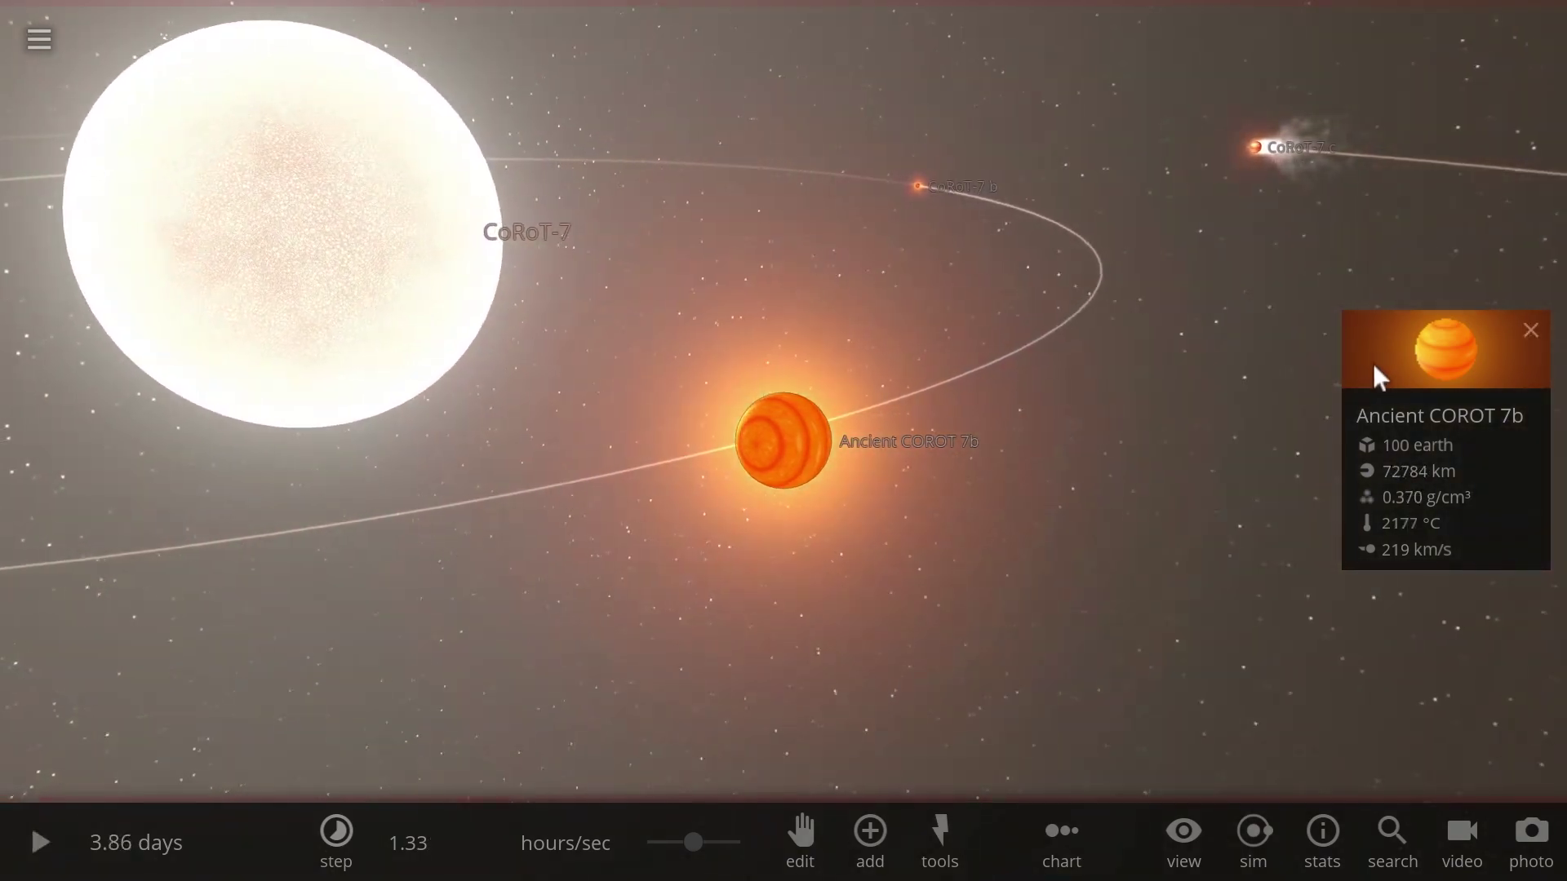
Step: Change Ancient COROT 7b's composition to 98.4 % hydrogen with no iron or silicate, and run the simulation briefly
left_click(1404, 367)
left_click(1317, 412)
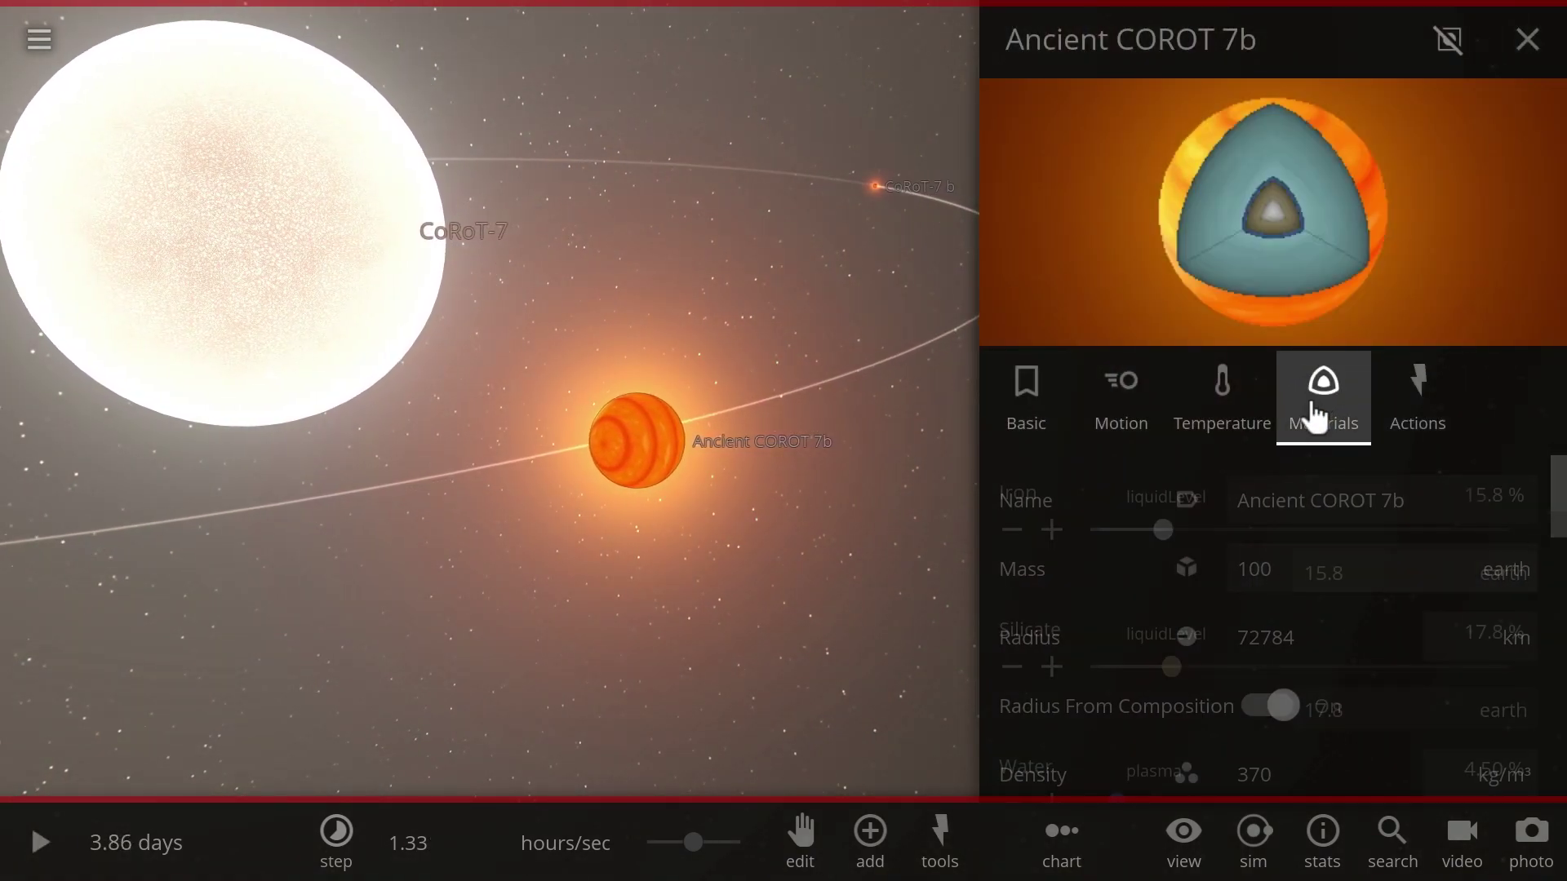
scroll(1216, 615, "down", 3)
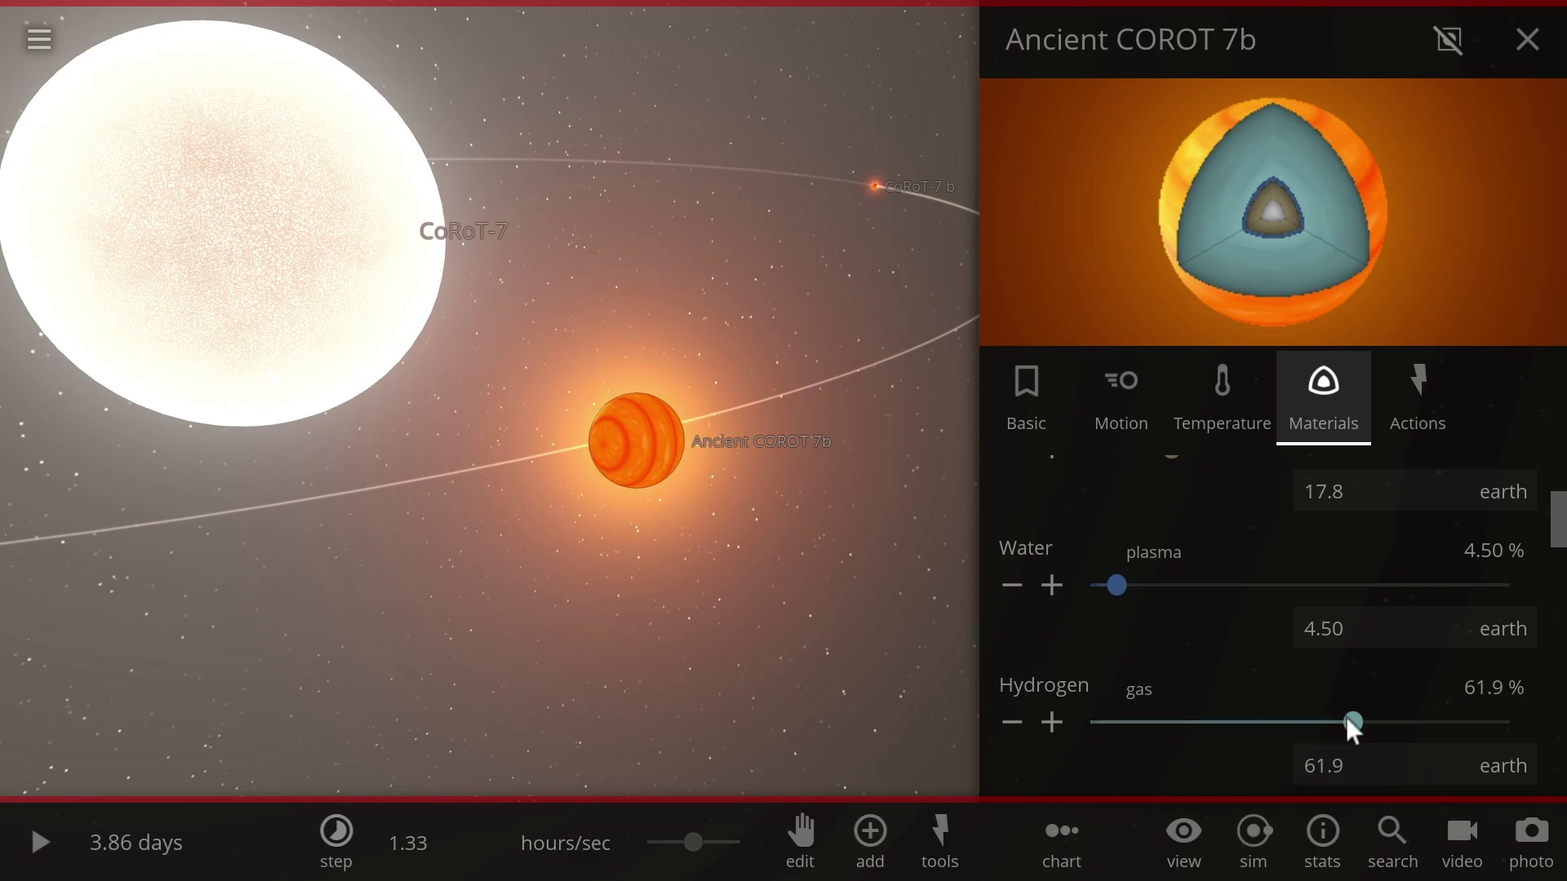
left_click_drag(1368, 720, 1445, 724)
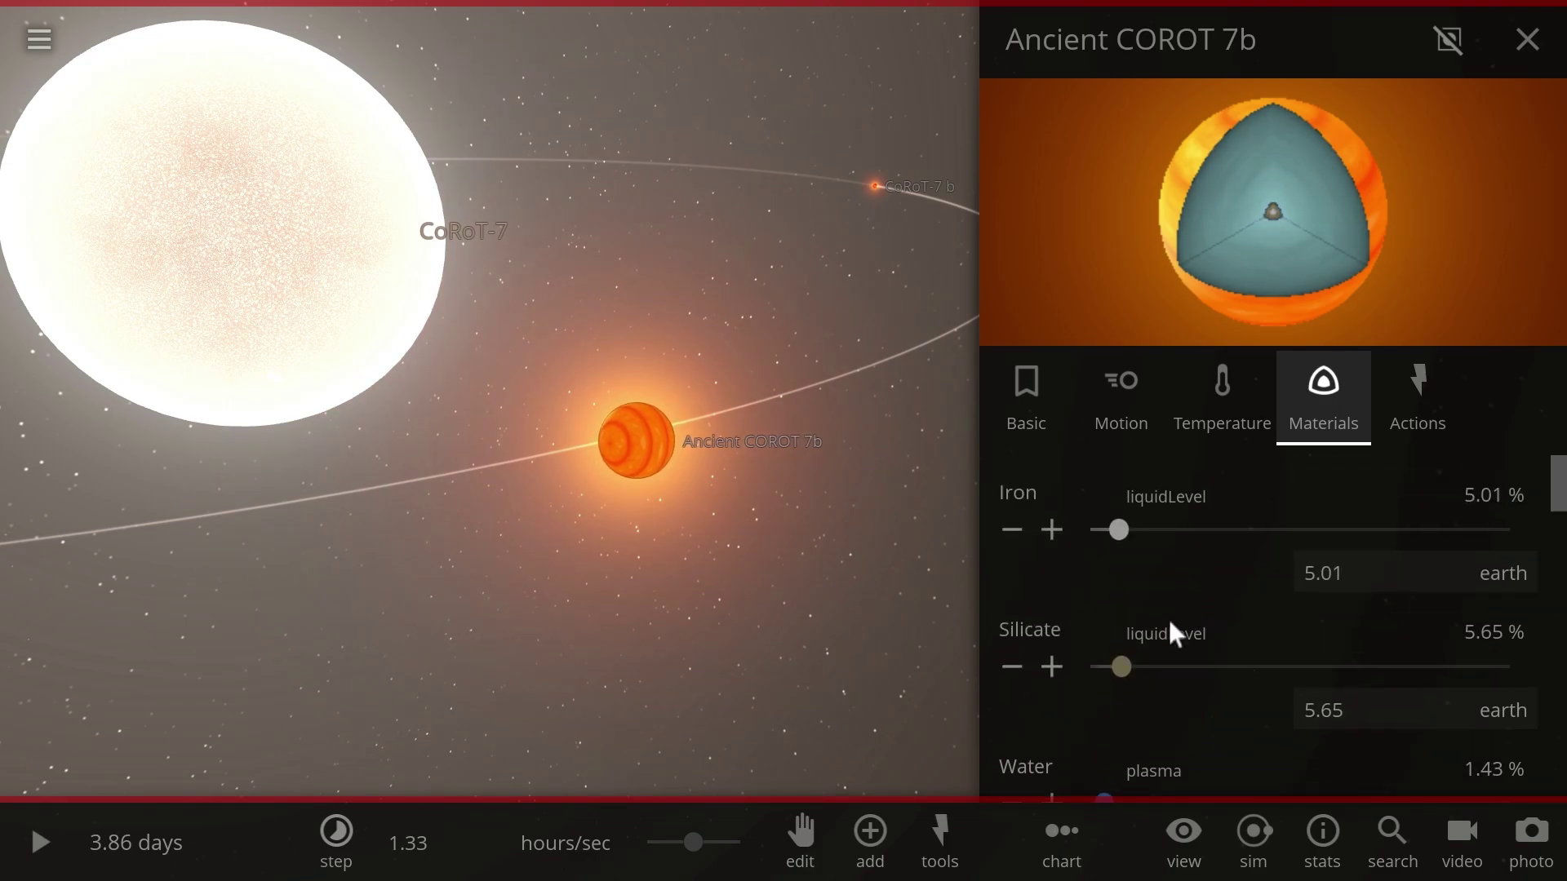
left_click_drag(1120, 531, 1090, 558)
scroll(1221, 622, "down", 3)
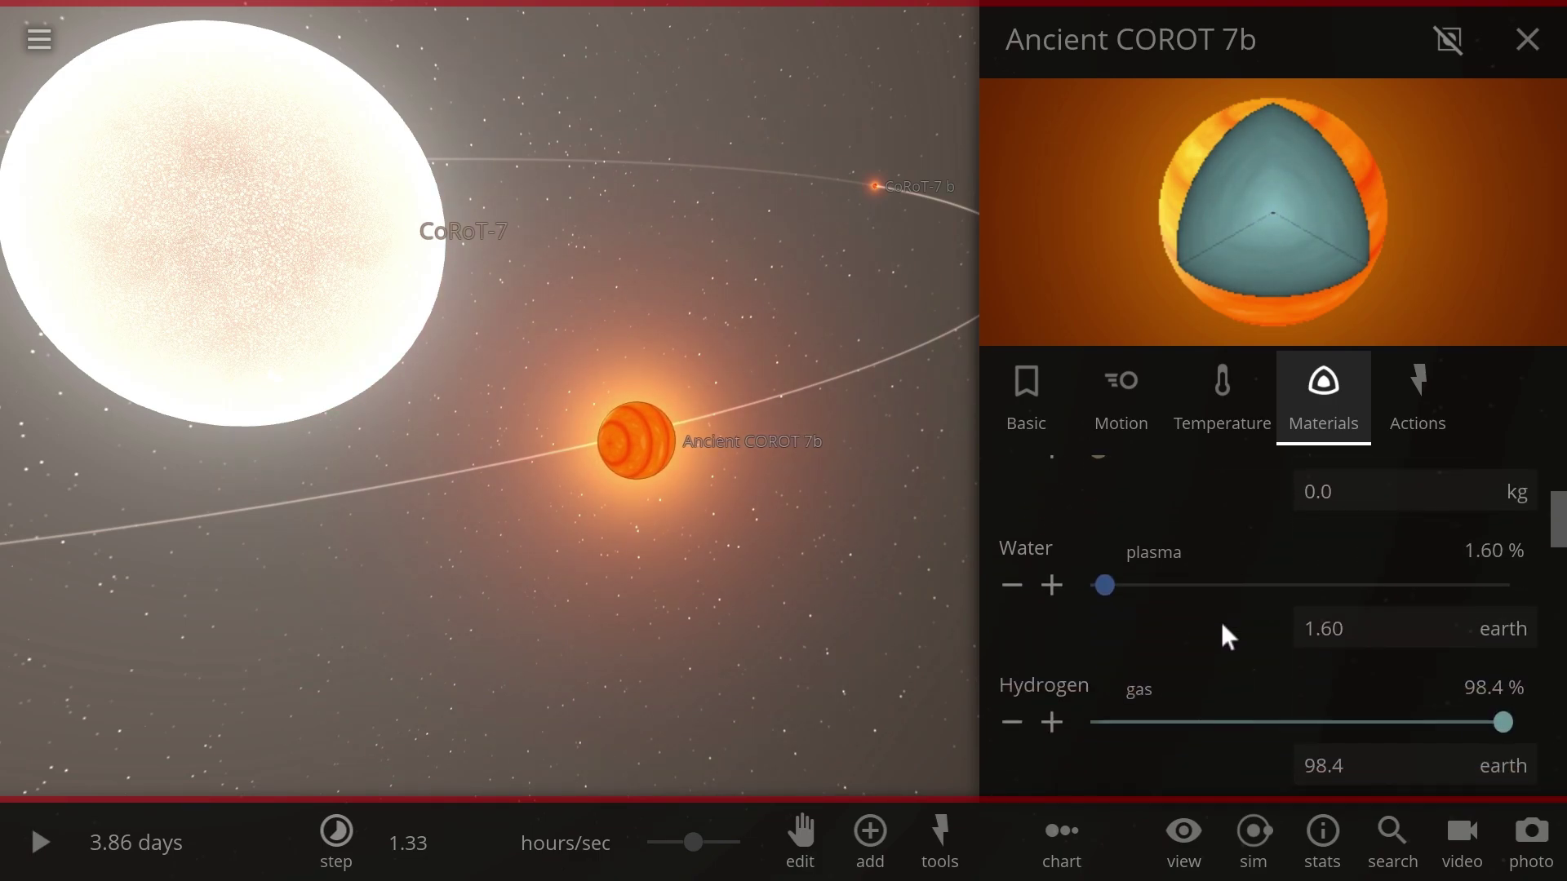
key("space")
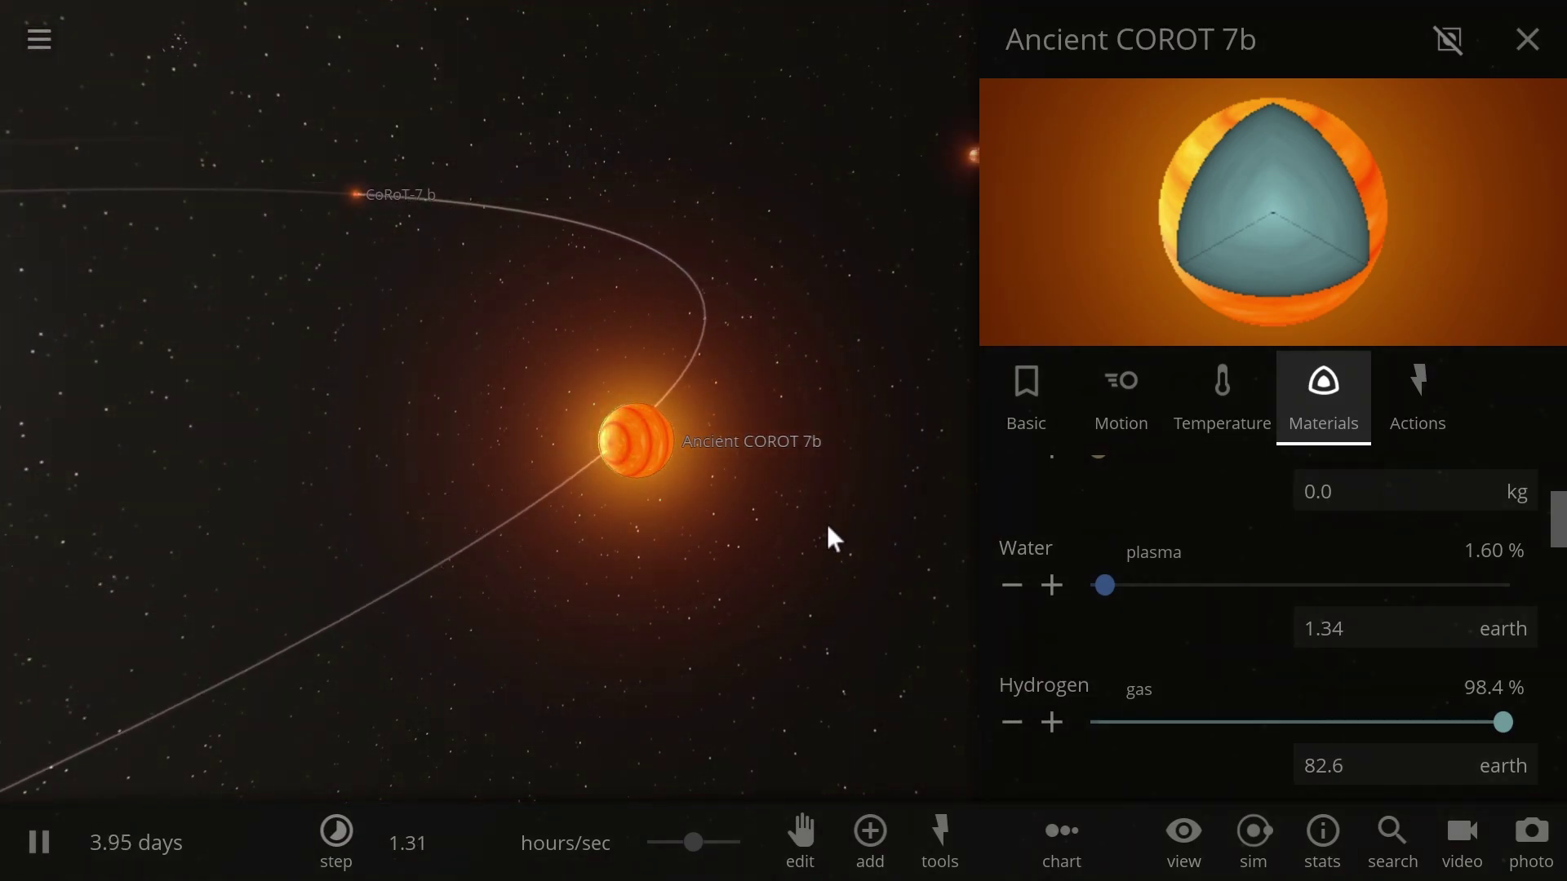
key("space")
Step: Recompose Ancient COROT 7b mainly from iron and silicate, and check its mass while the simulation runs
scroll(1157, 579, "up", 3)
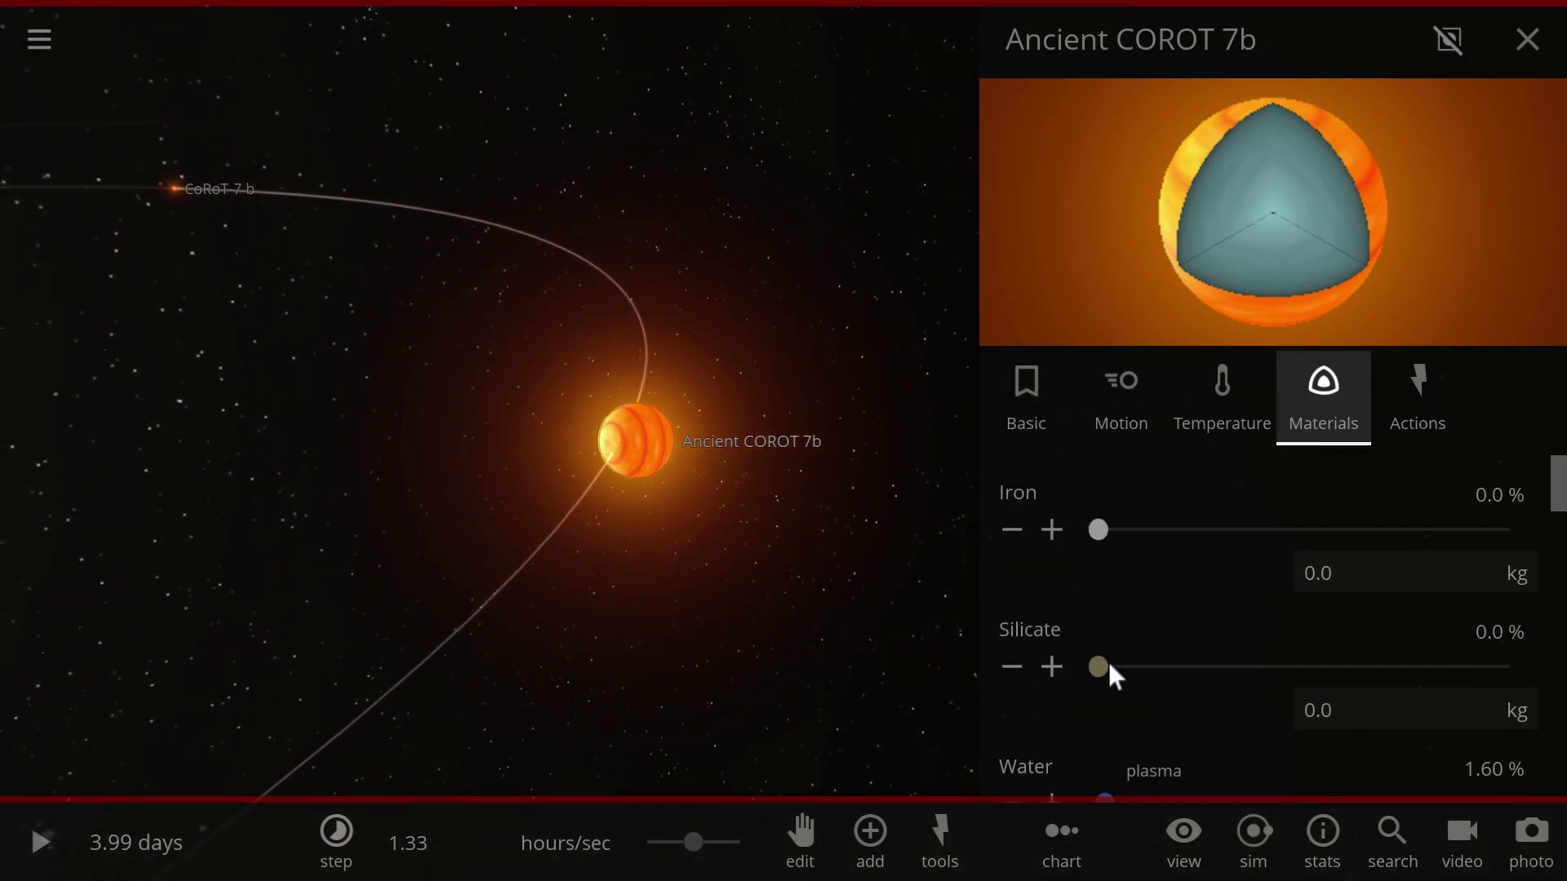
left_click_drag(1104, 667, 1518, 671)
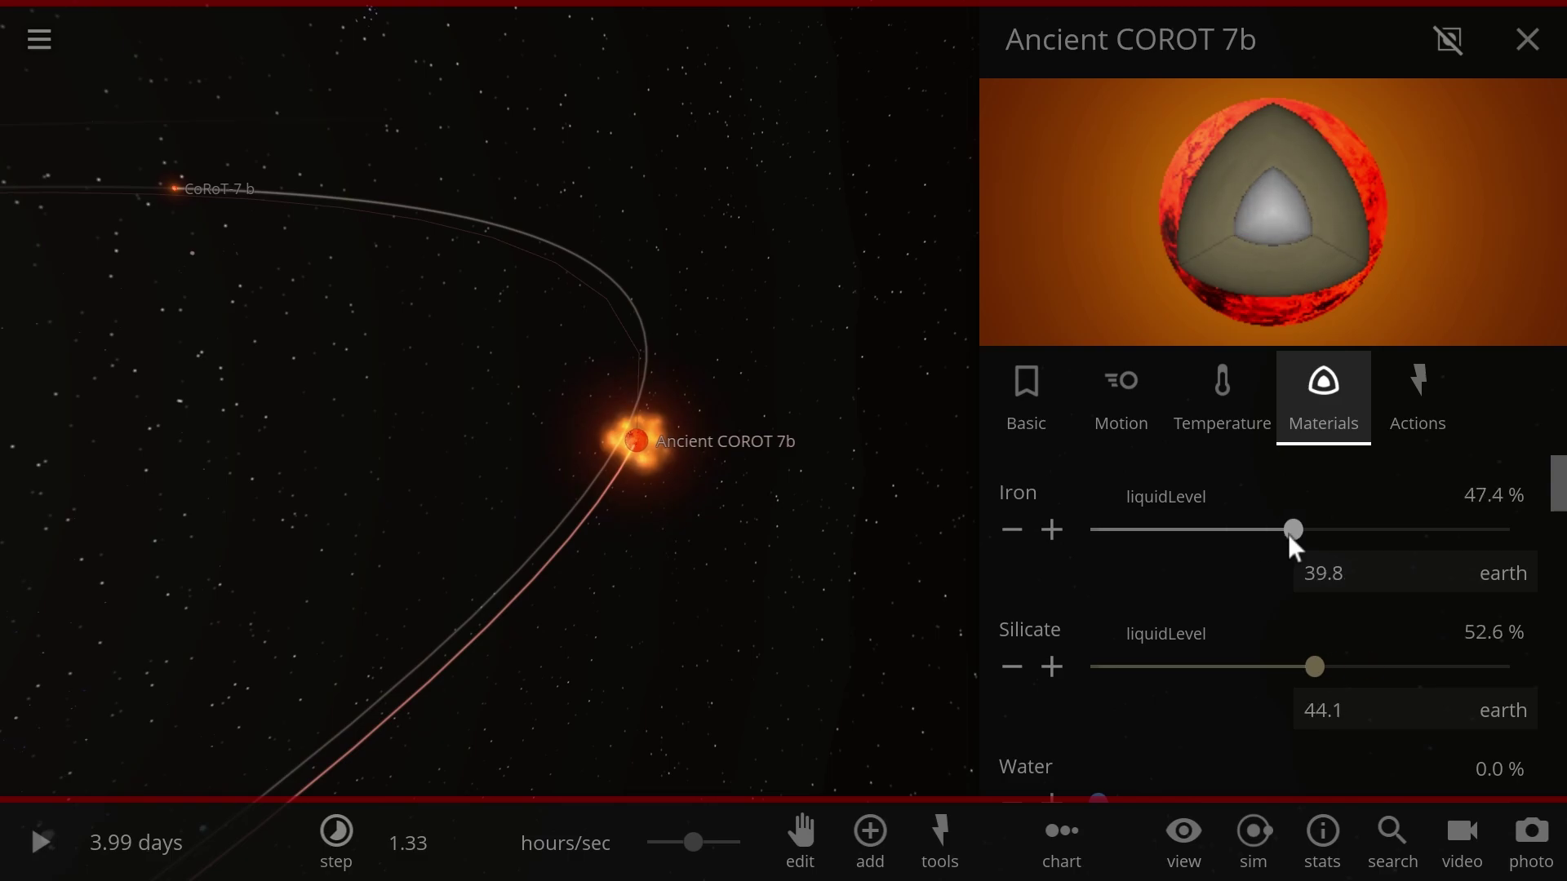
left_click_drag(1293, 532, 1309, 533)
key("space")
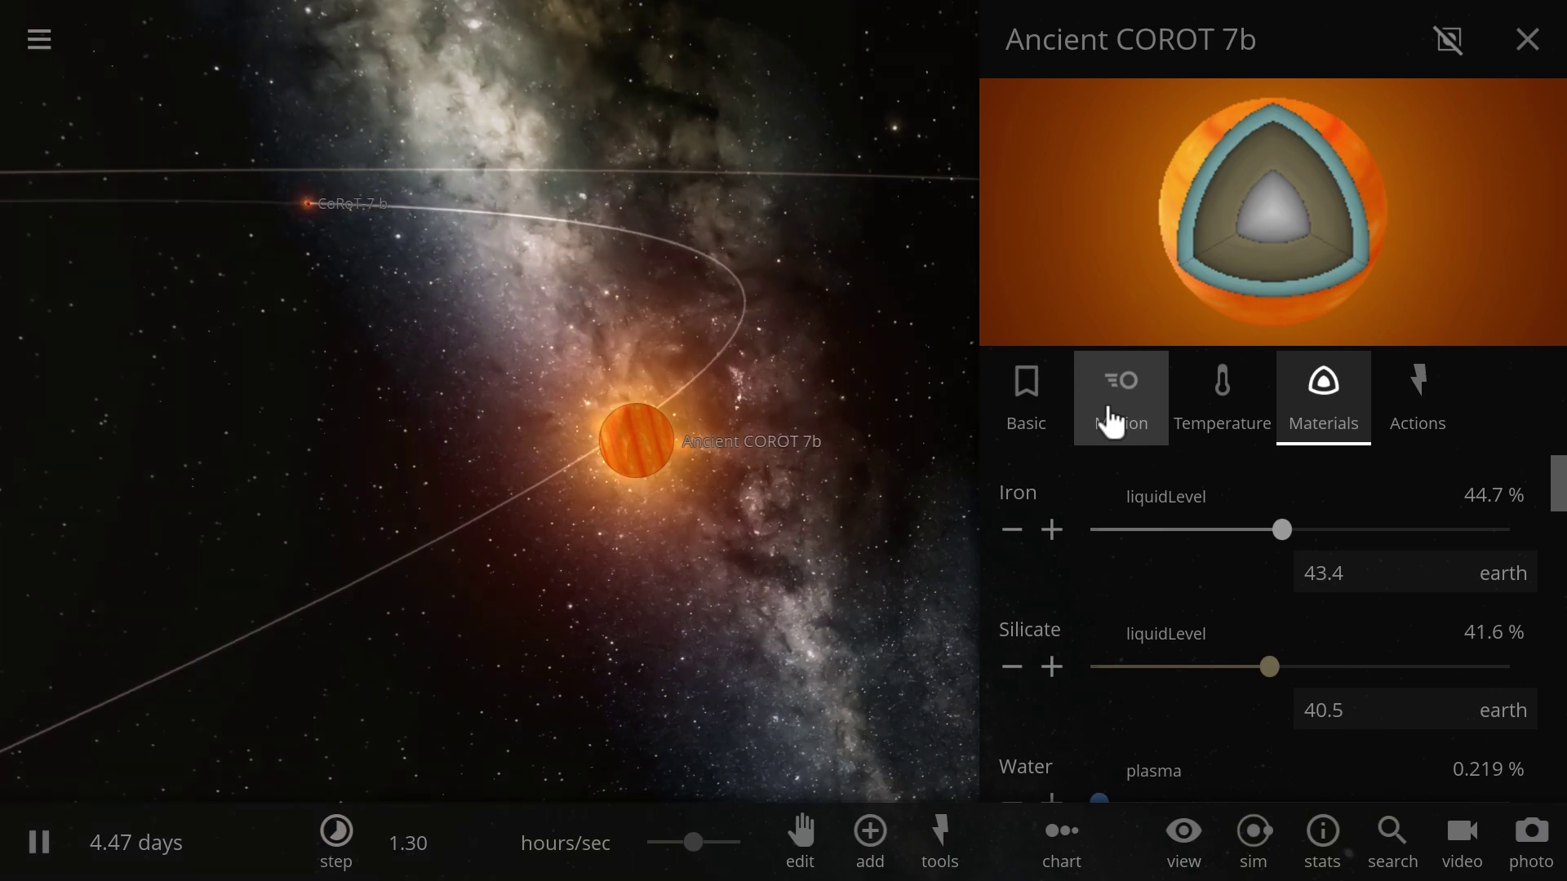
left_click(1114, 418)
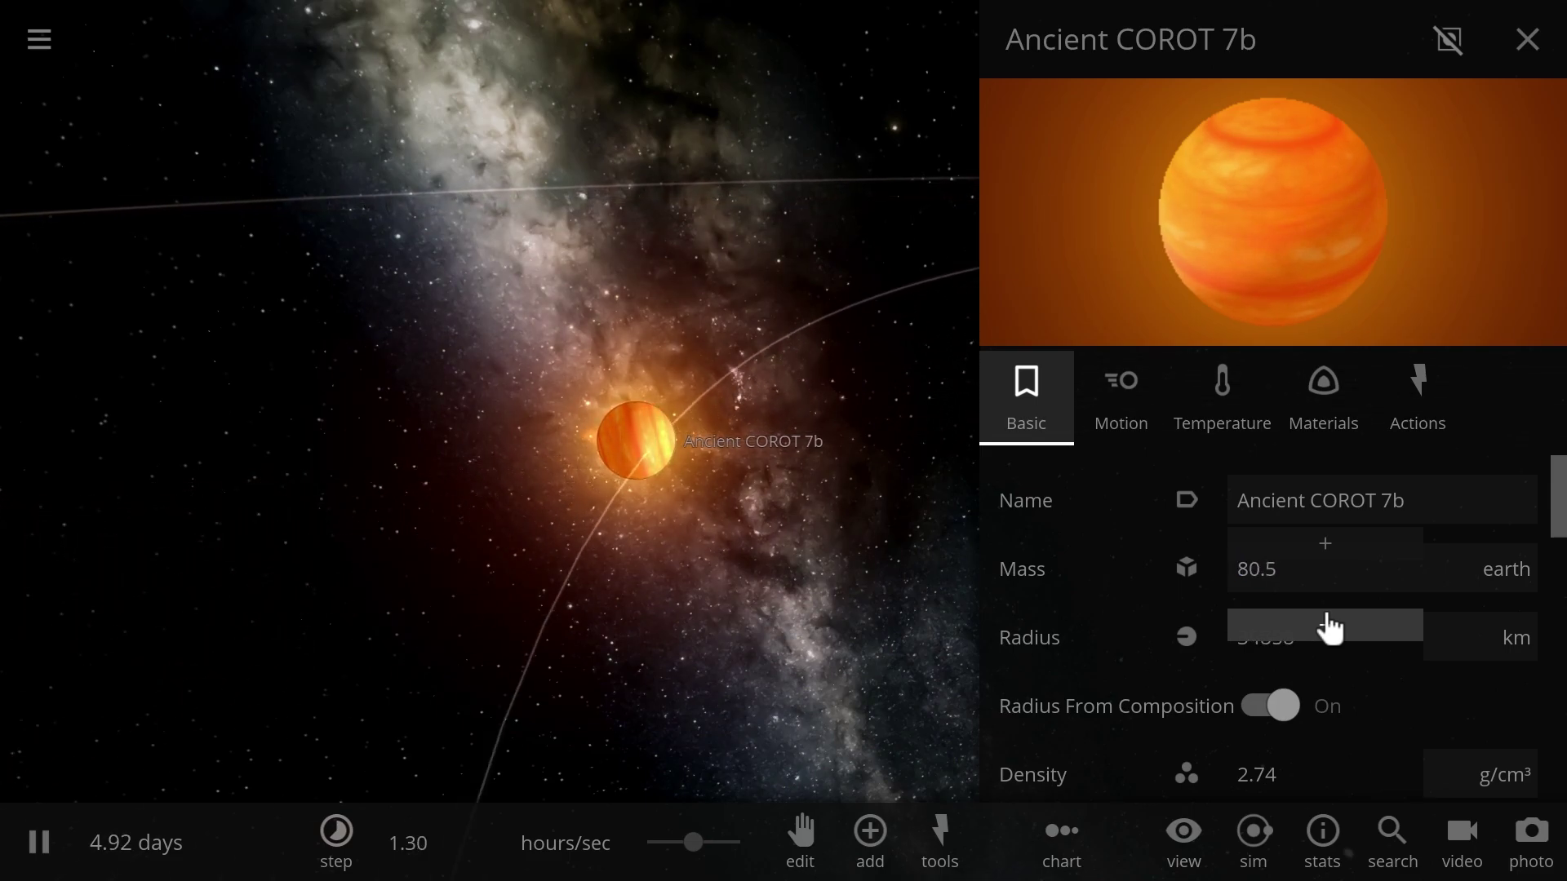
left_click_drag(1330, 629, 1330, 628)
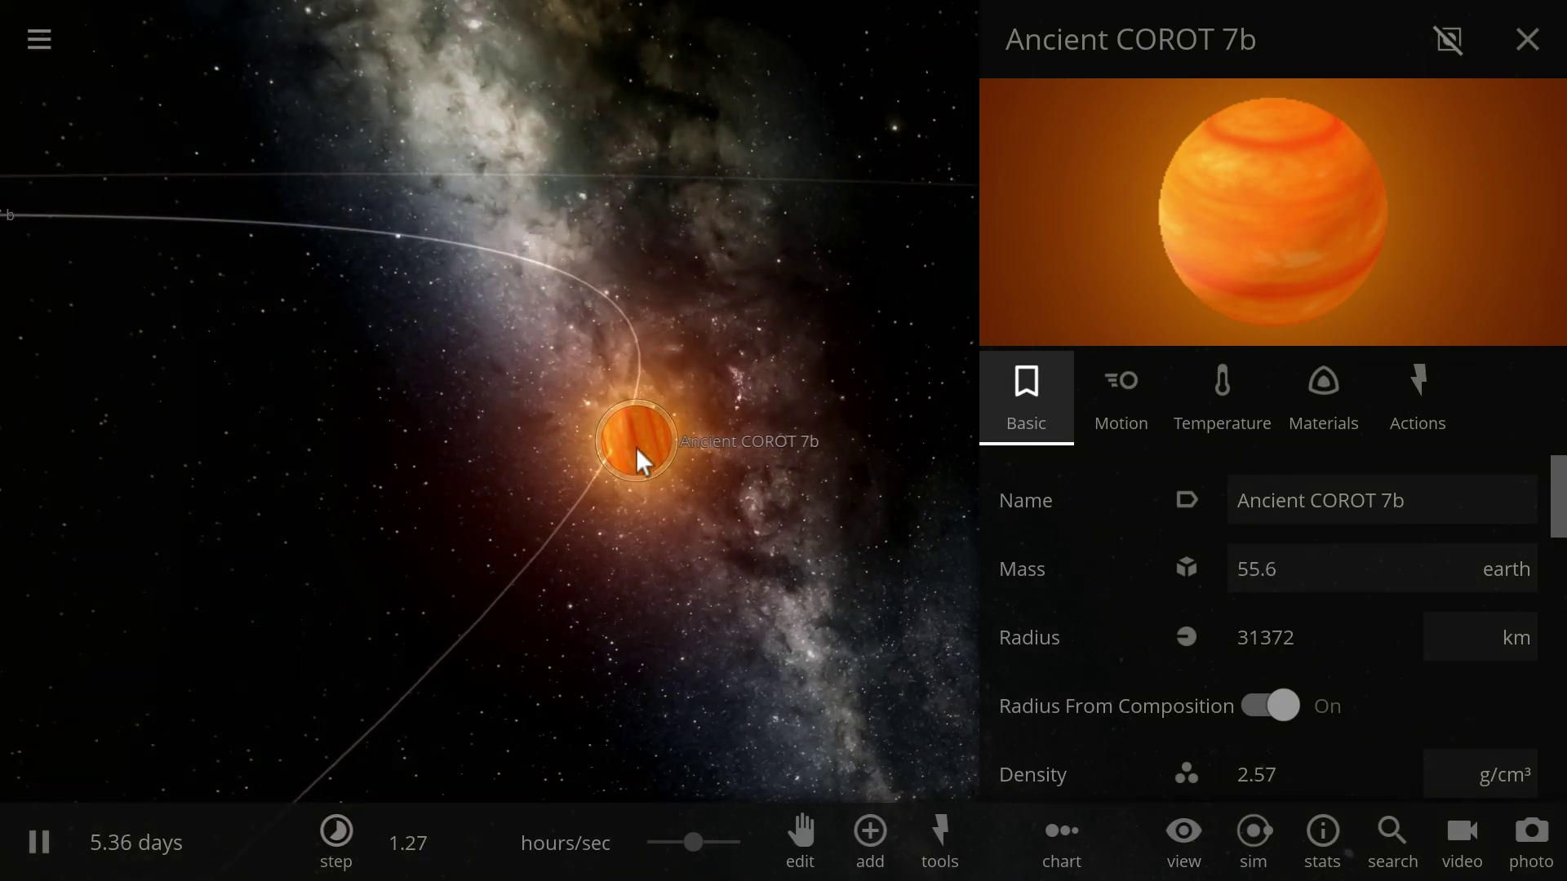
Step: Delete Ancient COROT 7b and focus on CoRoT-7 b up close with the simulation running
key("space")
key("Delete")
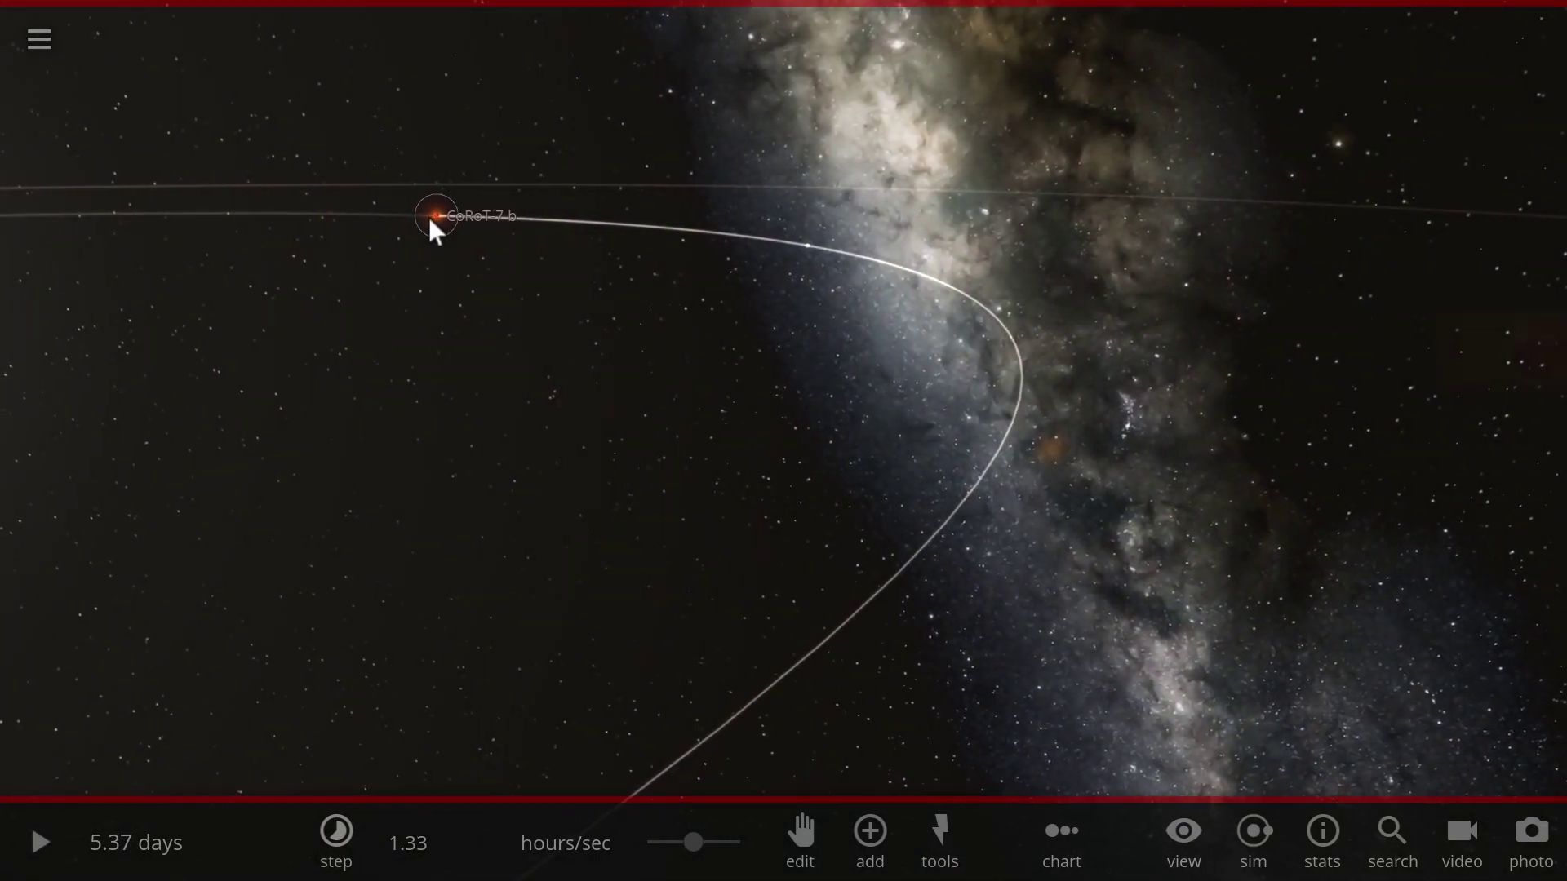
double_click(430, 219)
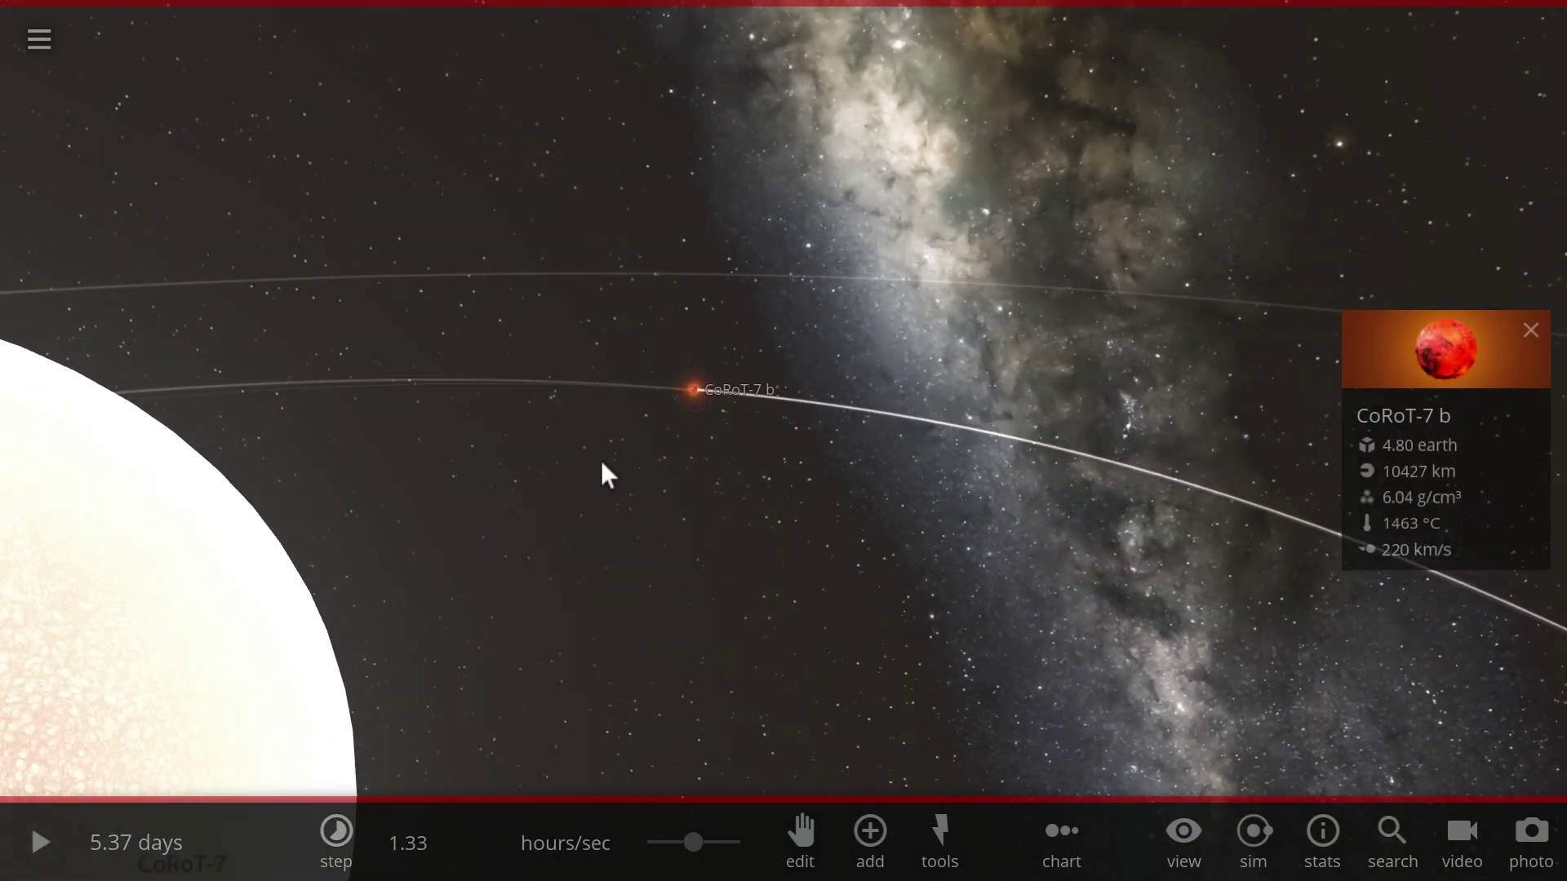
scroll(777, 476, "up", 5)
key("space")
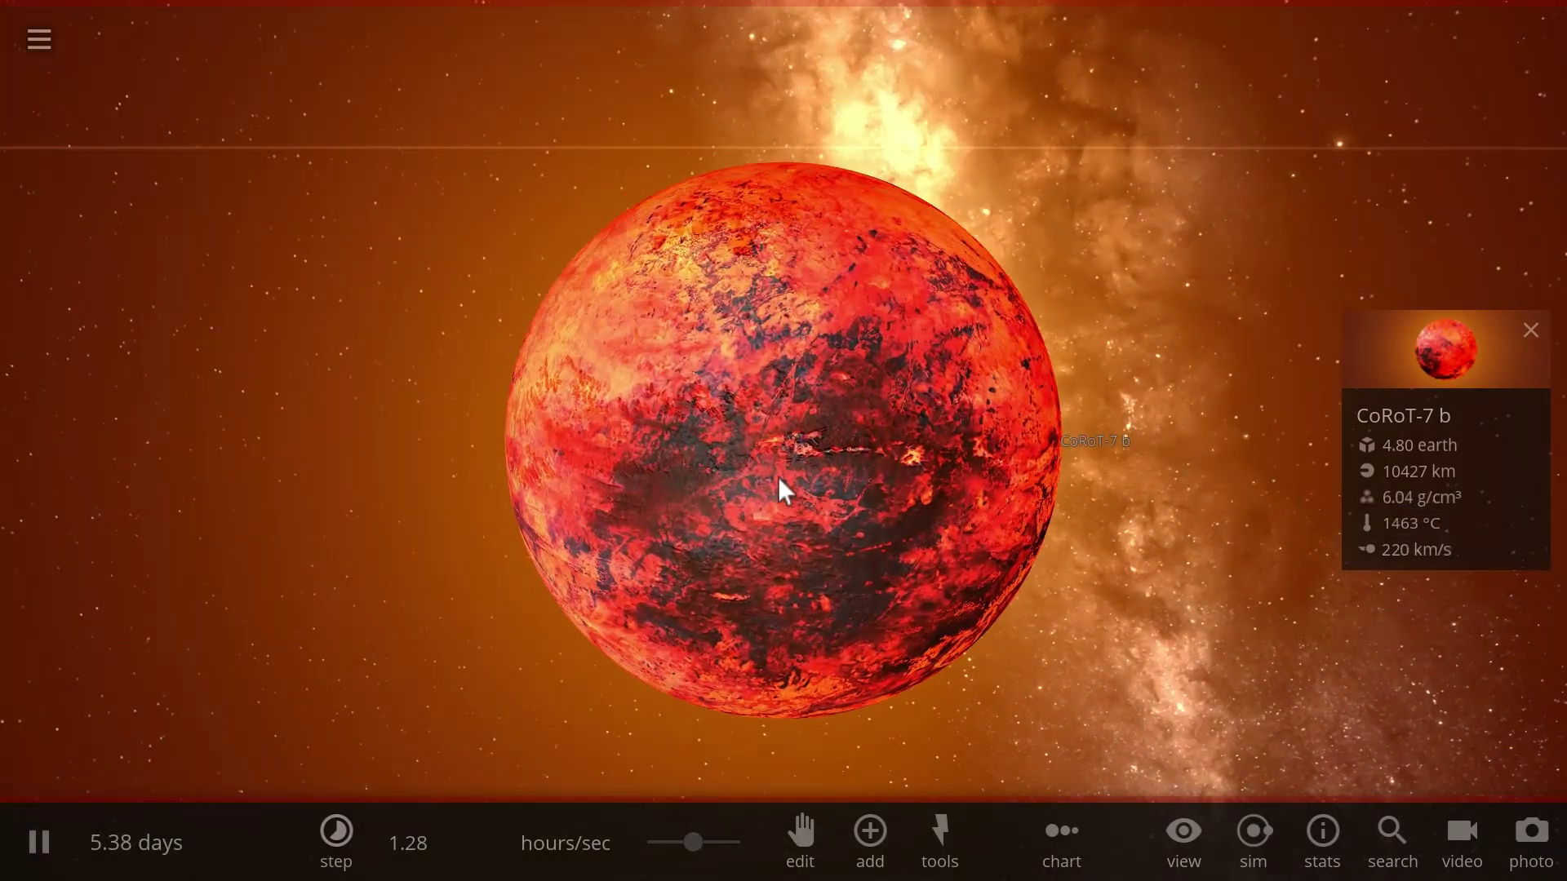
Step: Examine CoRoT-7 b's surface up close and from farther away while the simulation runs
scroll(777, 477, "down", 2)
scroll(816, 475, "up", 1)
scroll(831, 474, "up", 2)
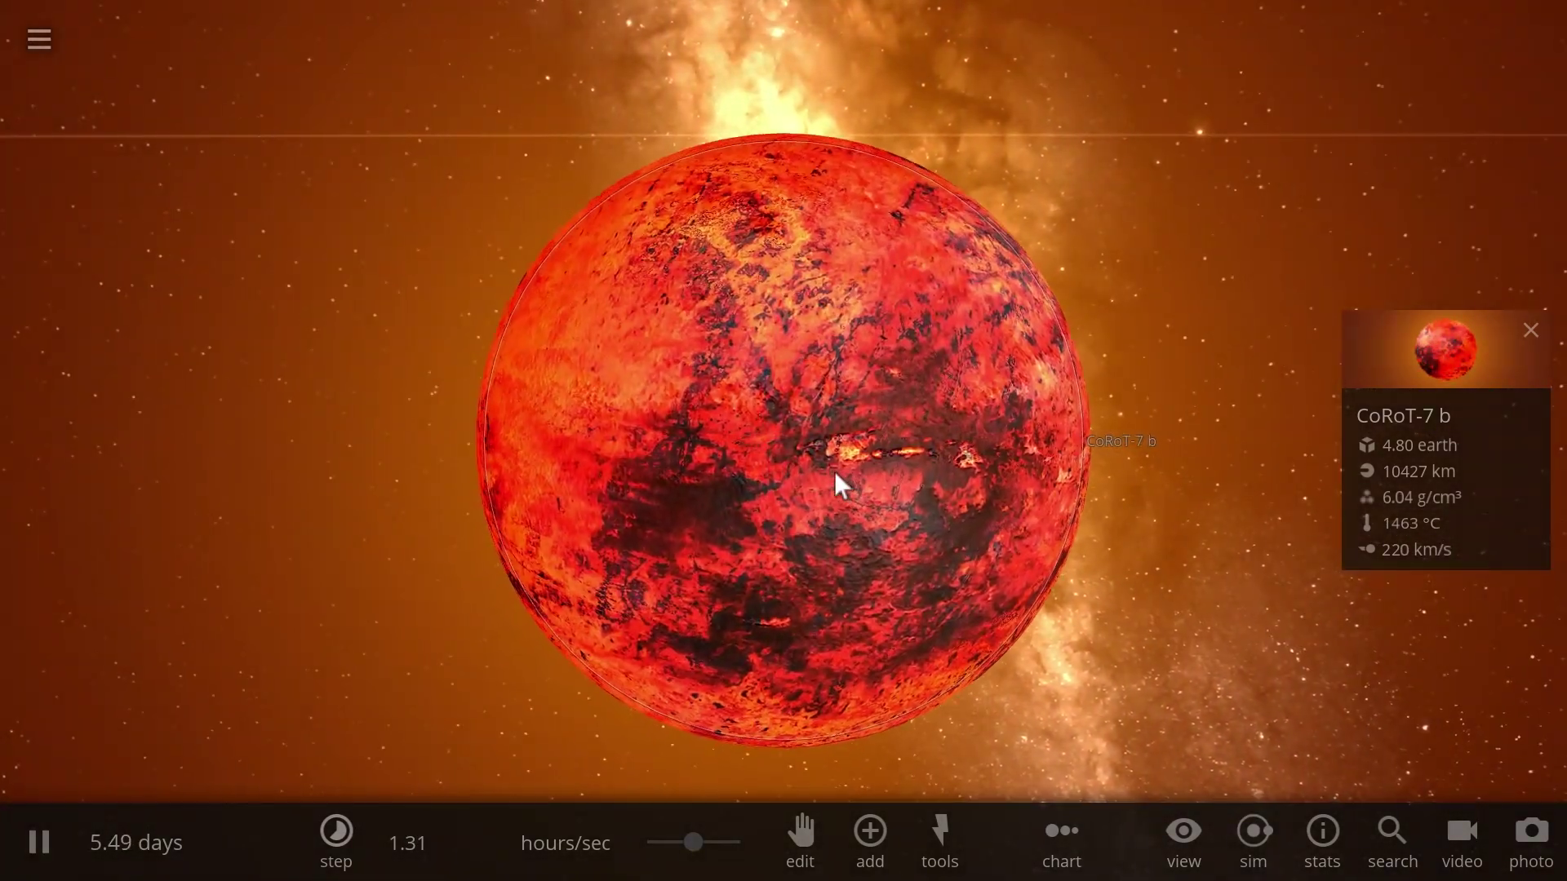
left_click_drag(896, 428, 947, 444)
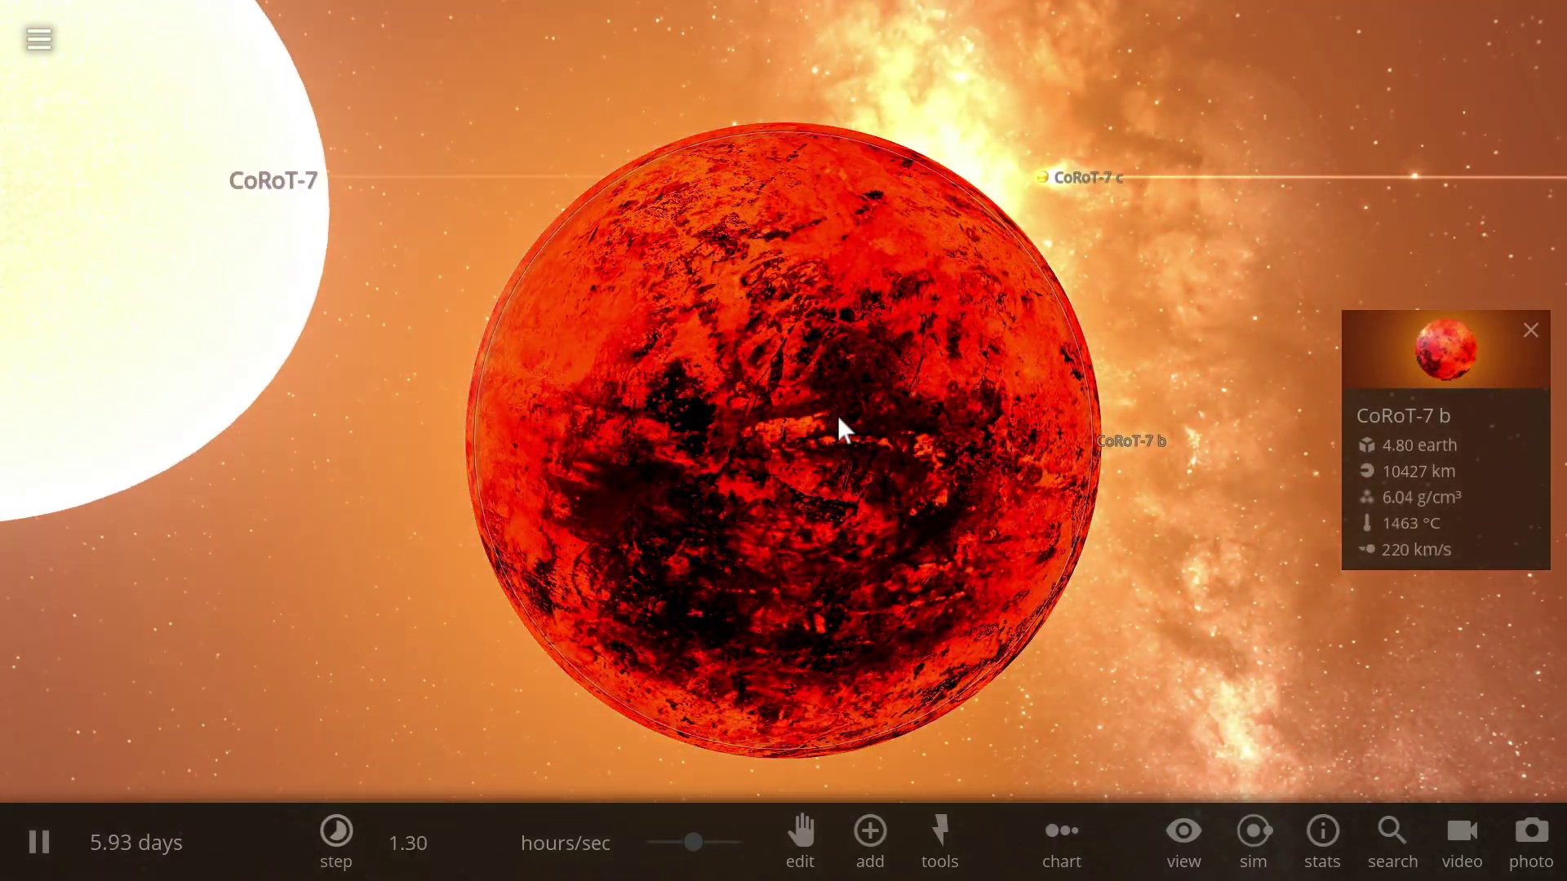
scroll(767, 424, "down", 3)
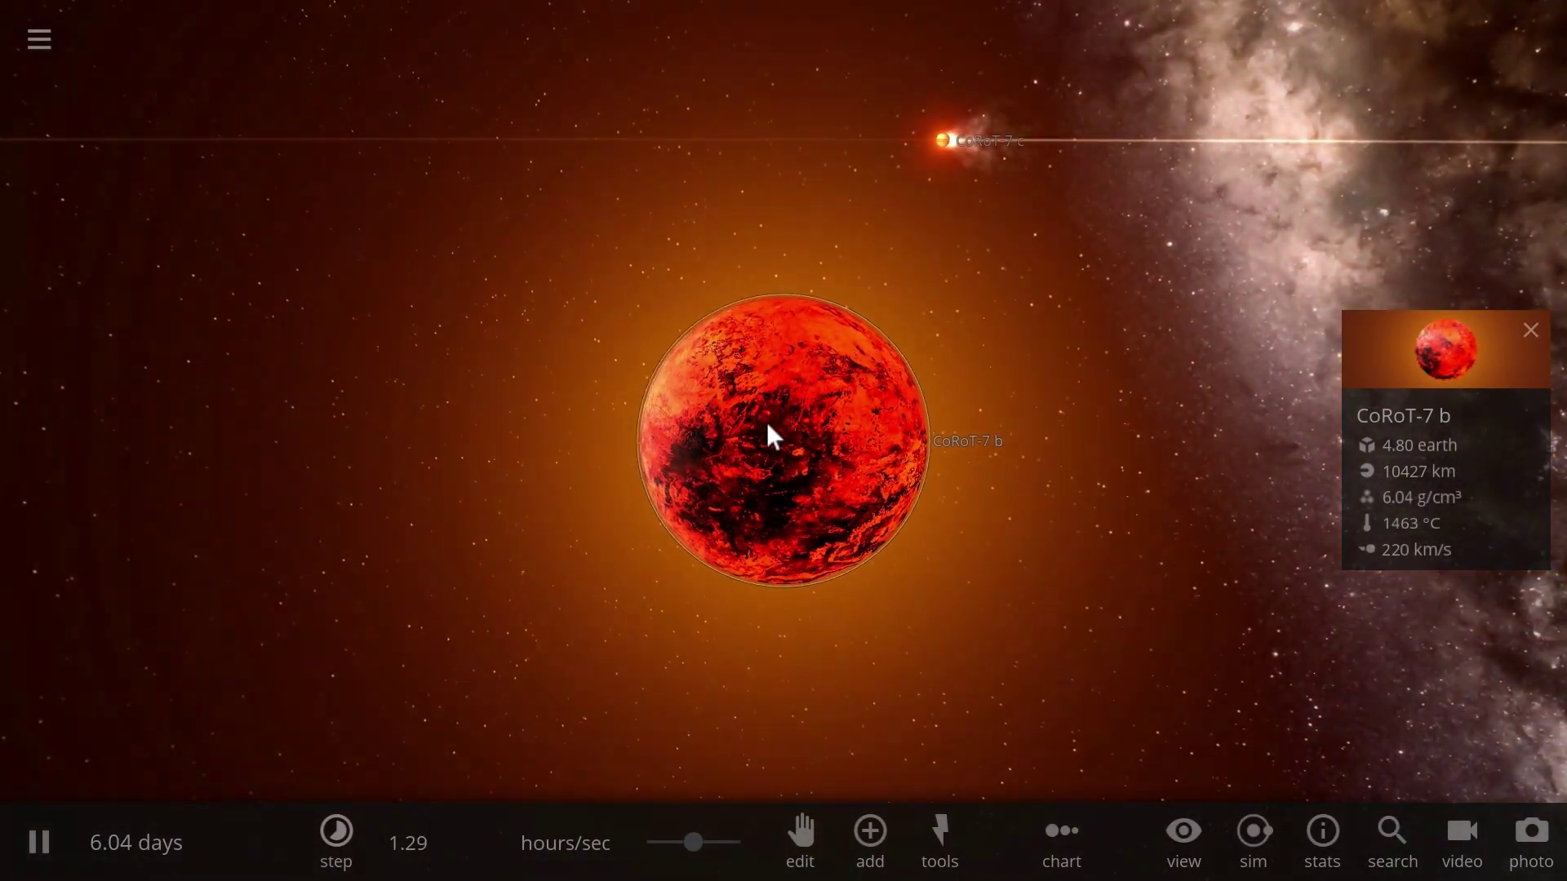
scroll(766, 423, "down", 3)
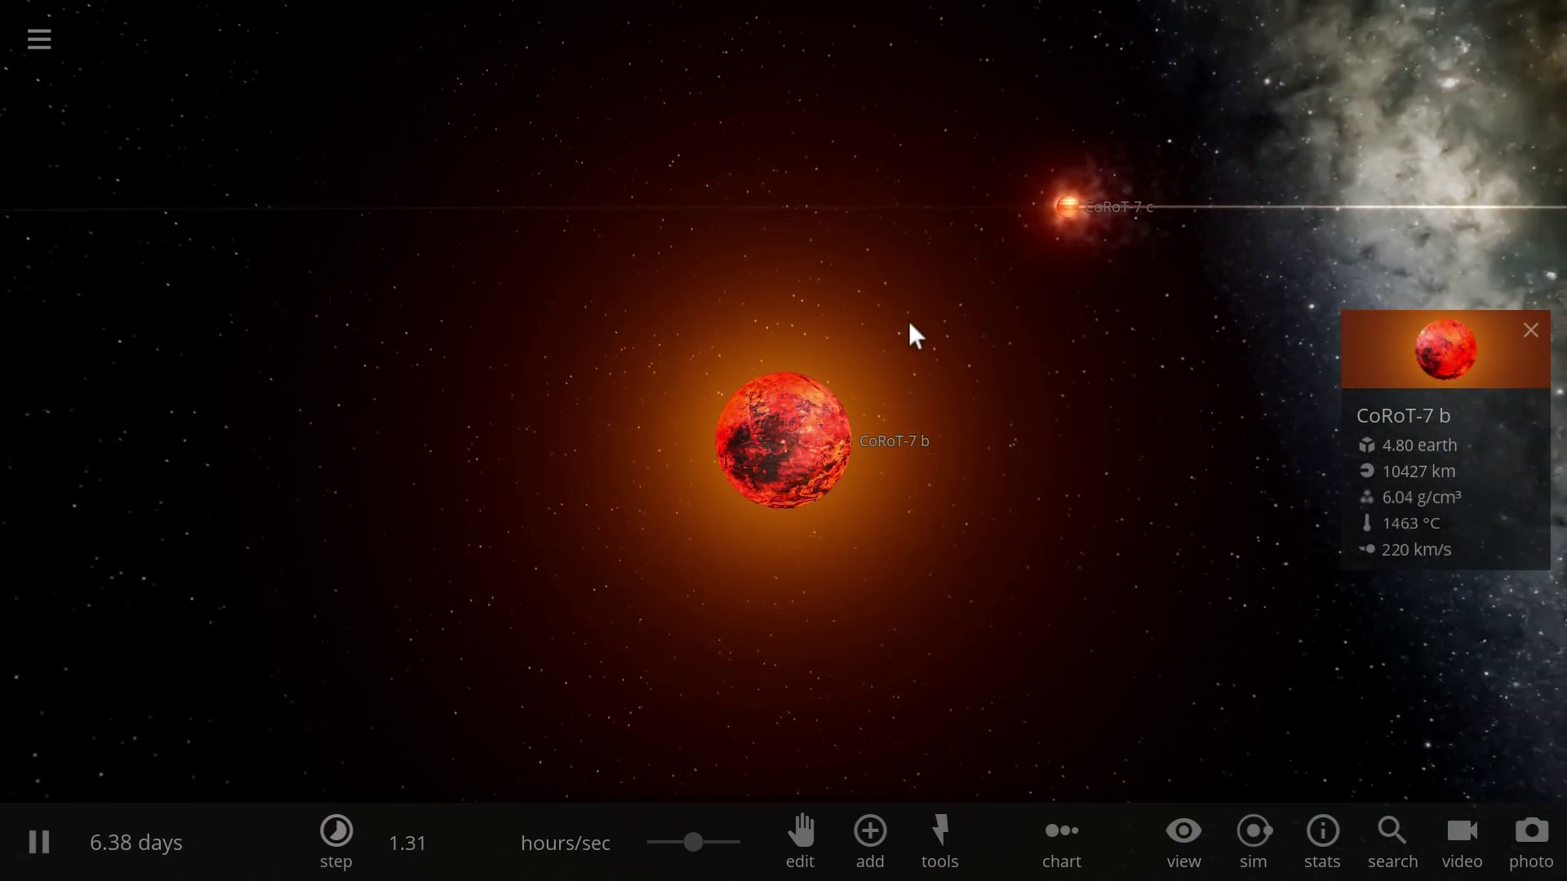
Step: Focus on the material beside CoRoT-7 c, examine the planet up close, and check an escaping fragment's basic properties
key("space")
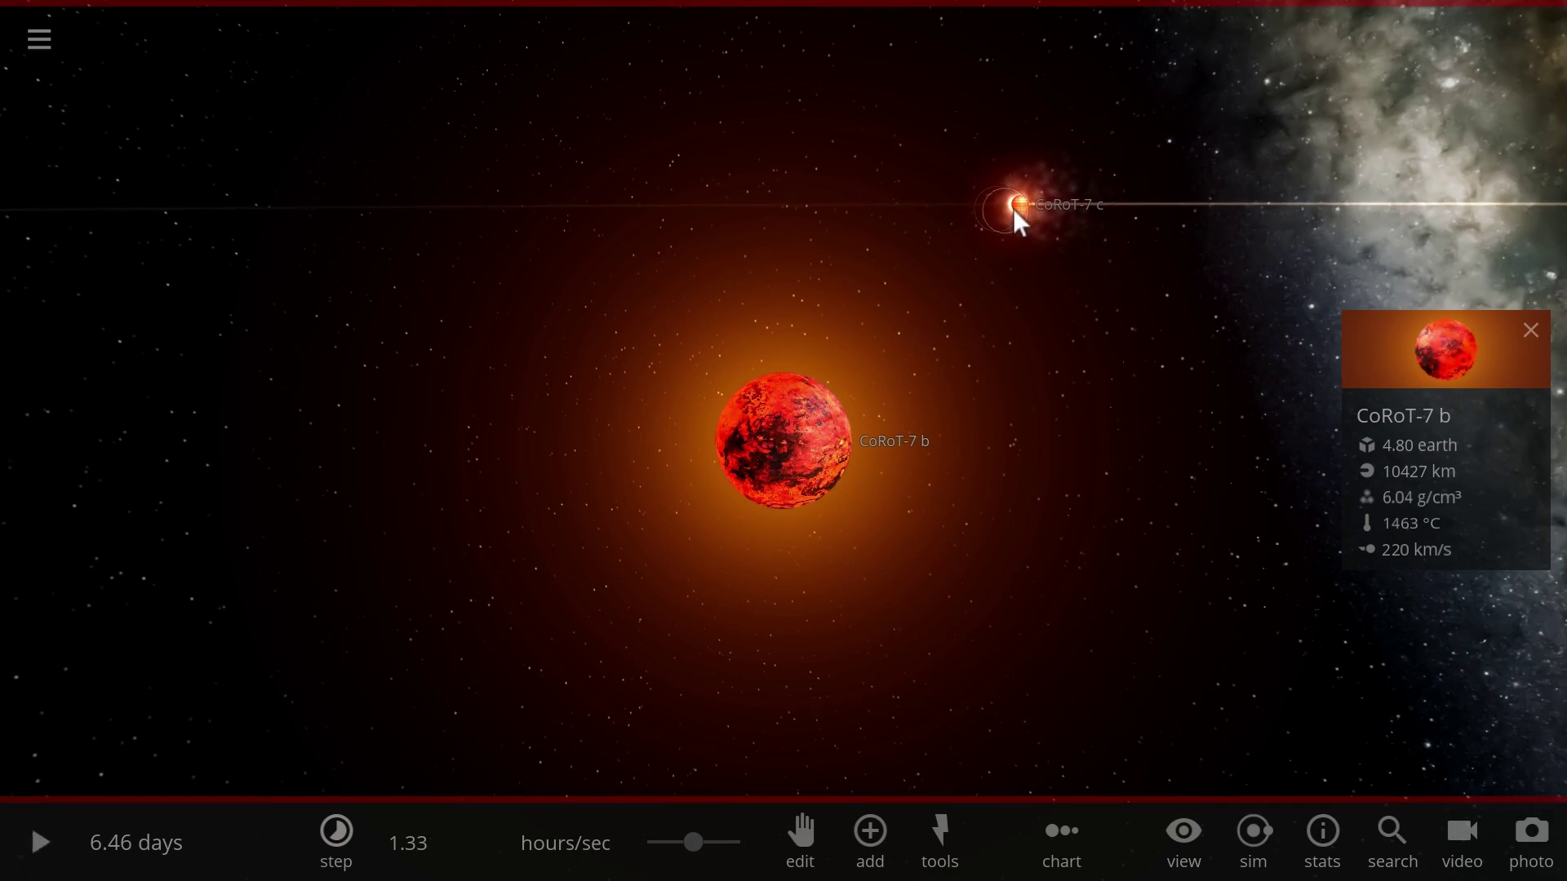
double_click(1017, 206)
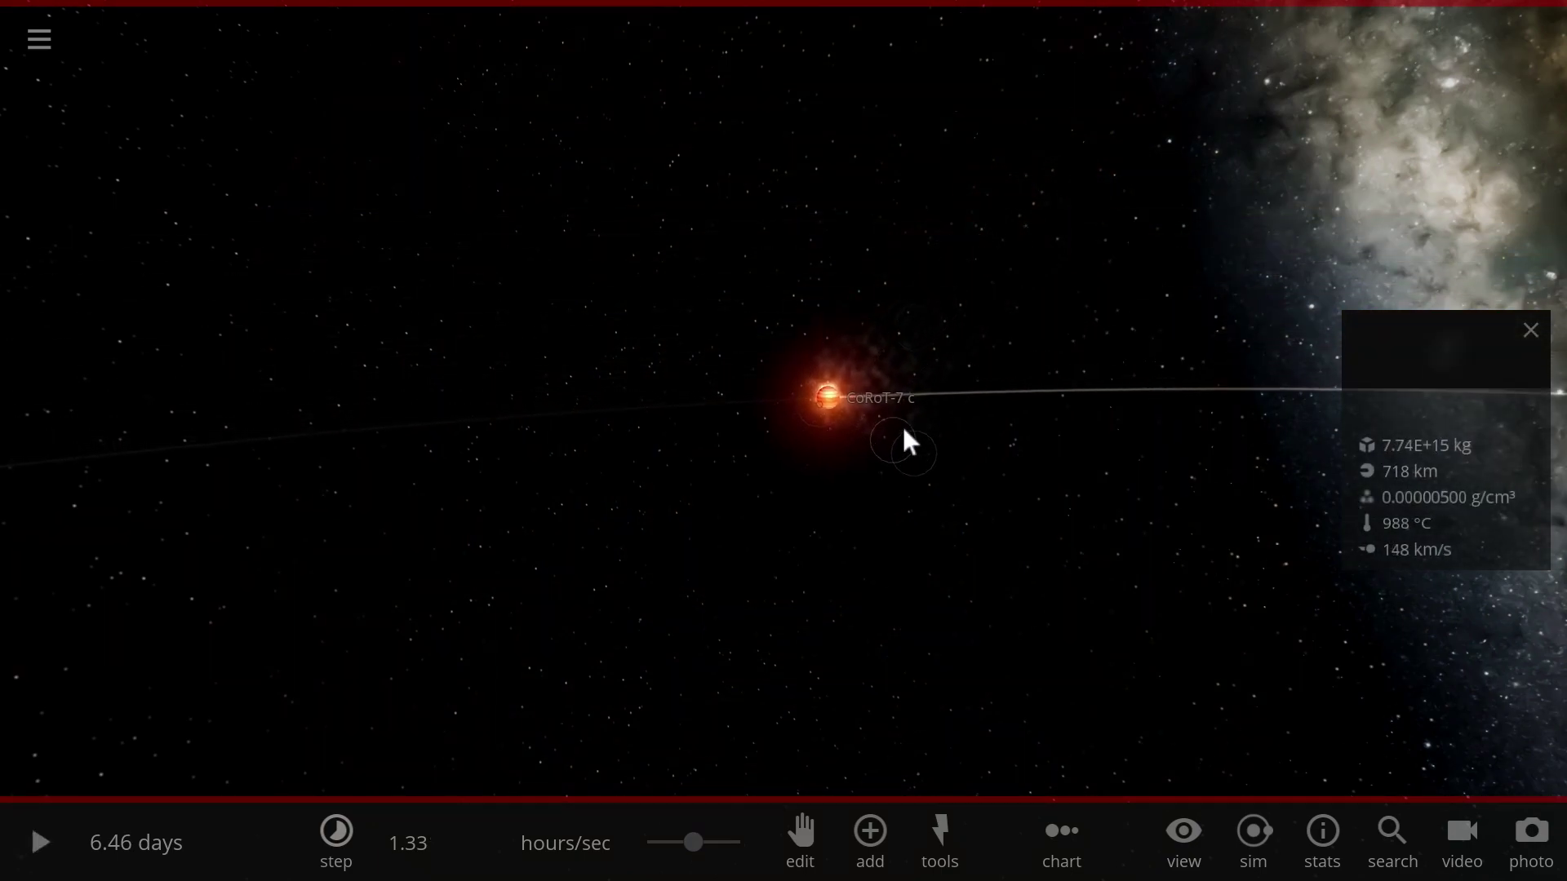
key("space")
scroll(855, 467, "up", 5)
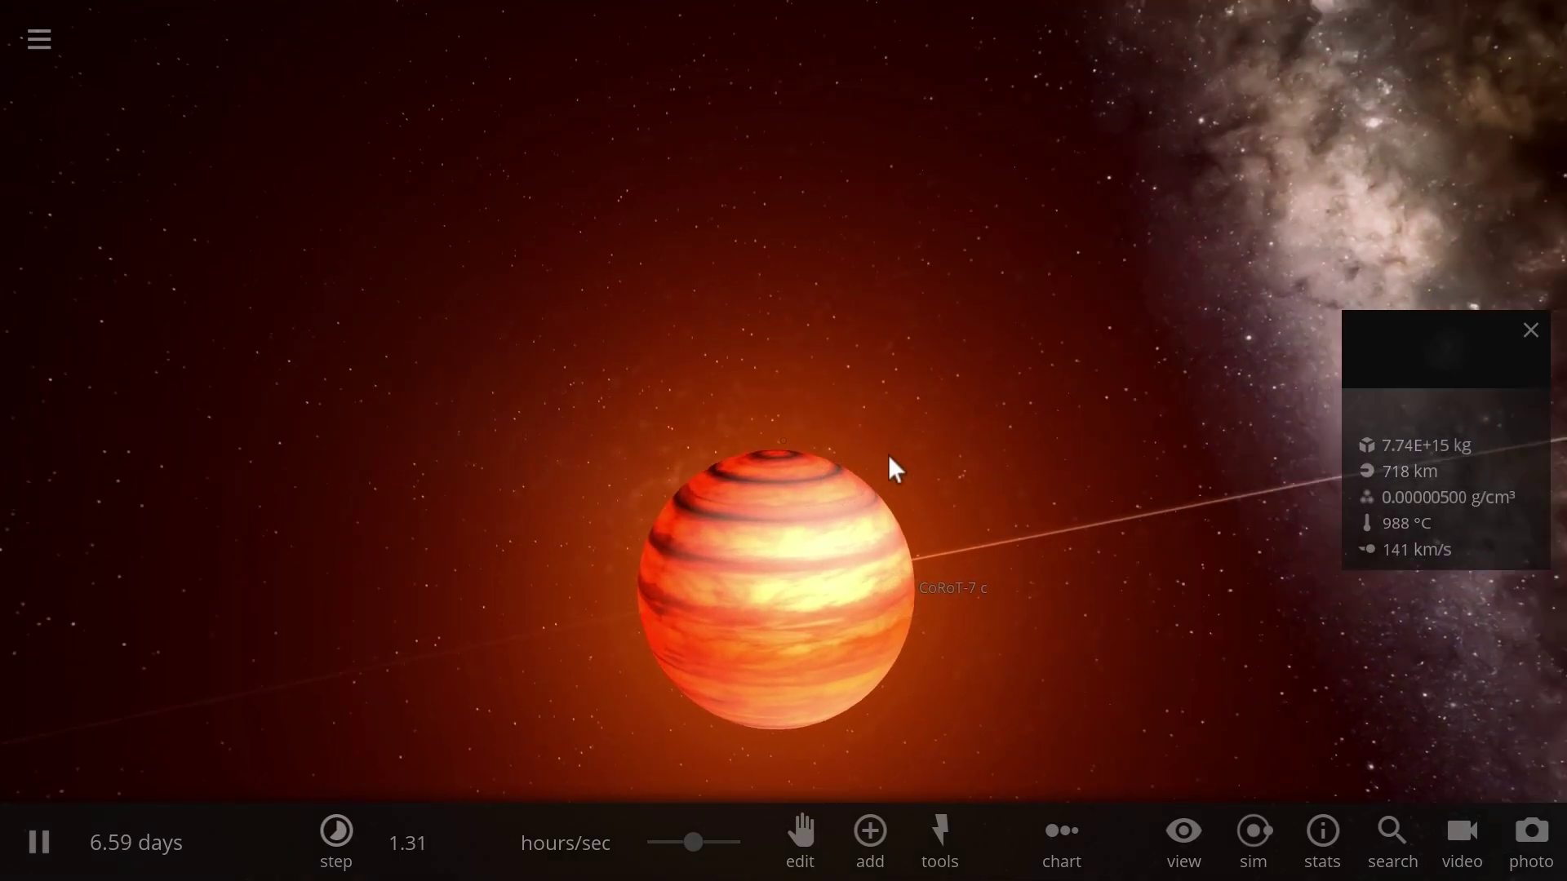
scroll(896, 469, "down", 3)
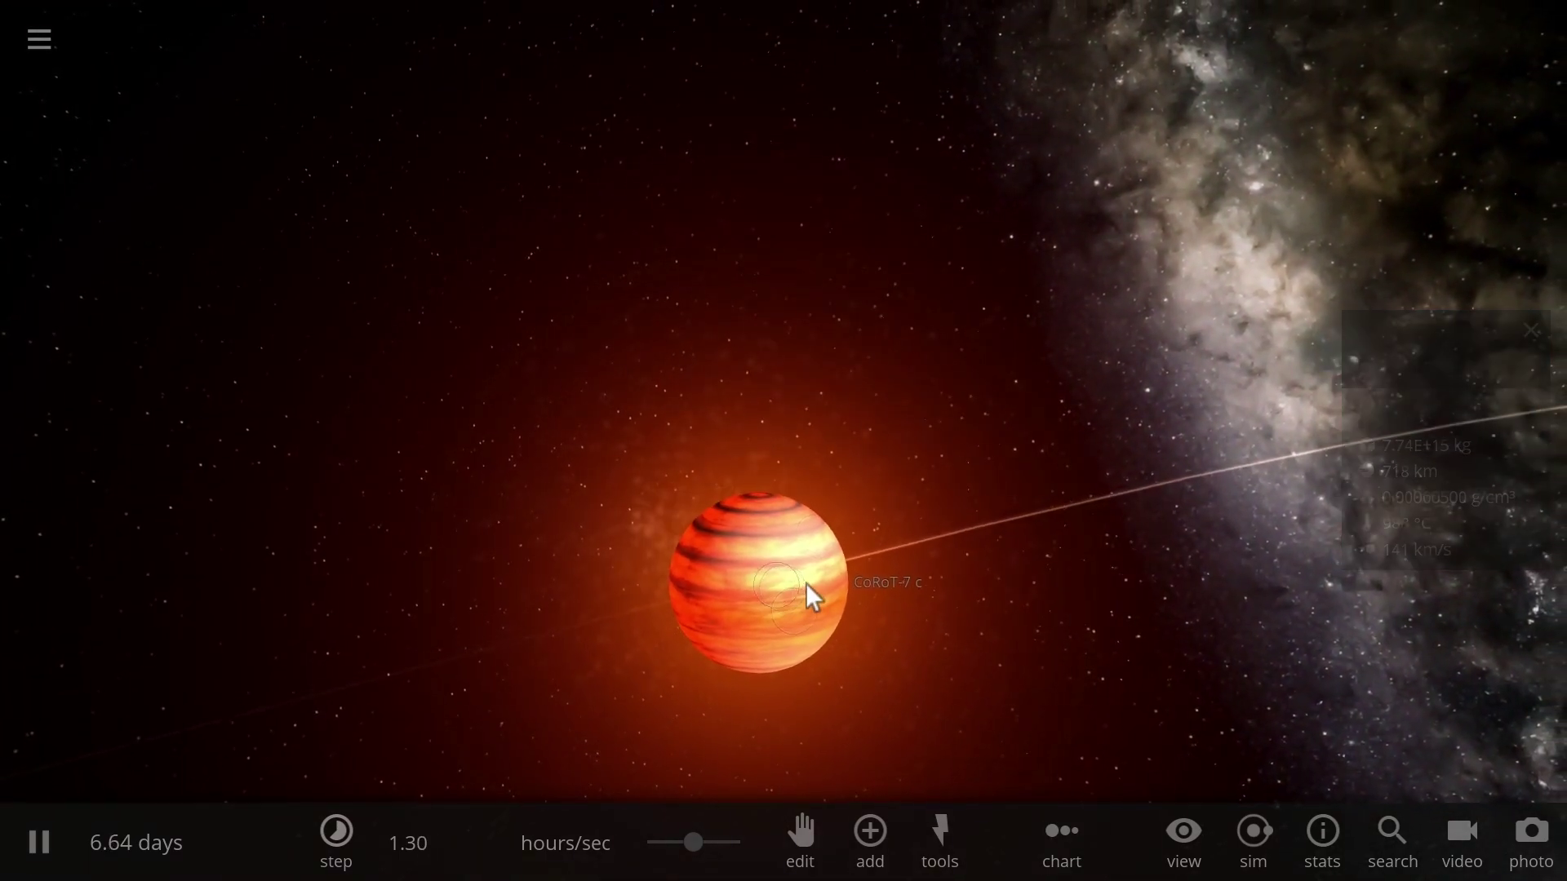
left_click_drag(808, 622, 961, 556)
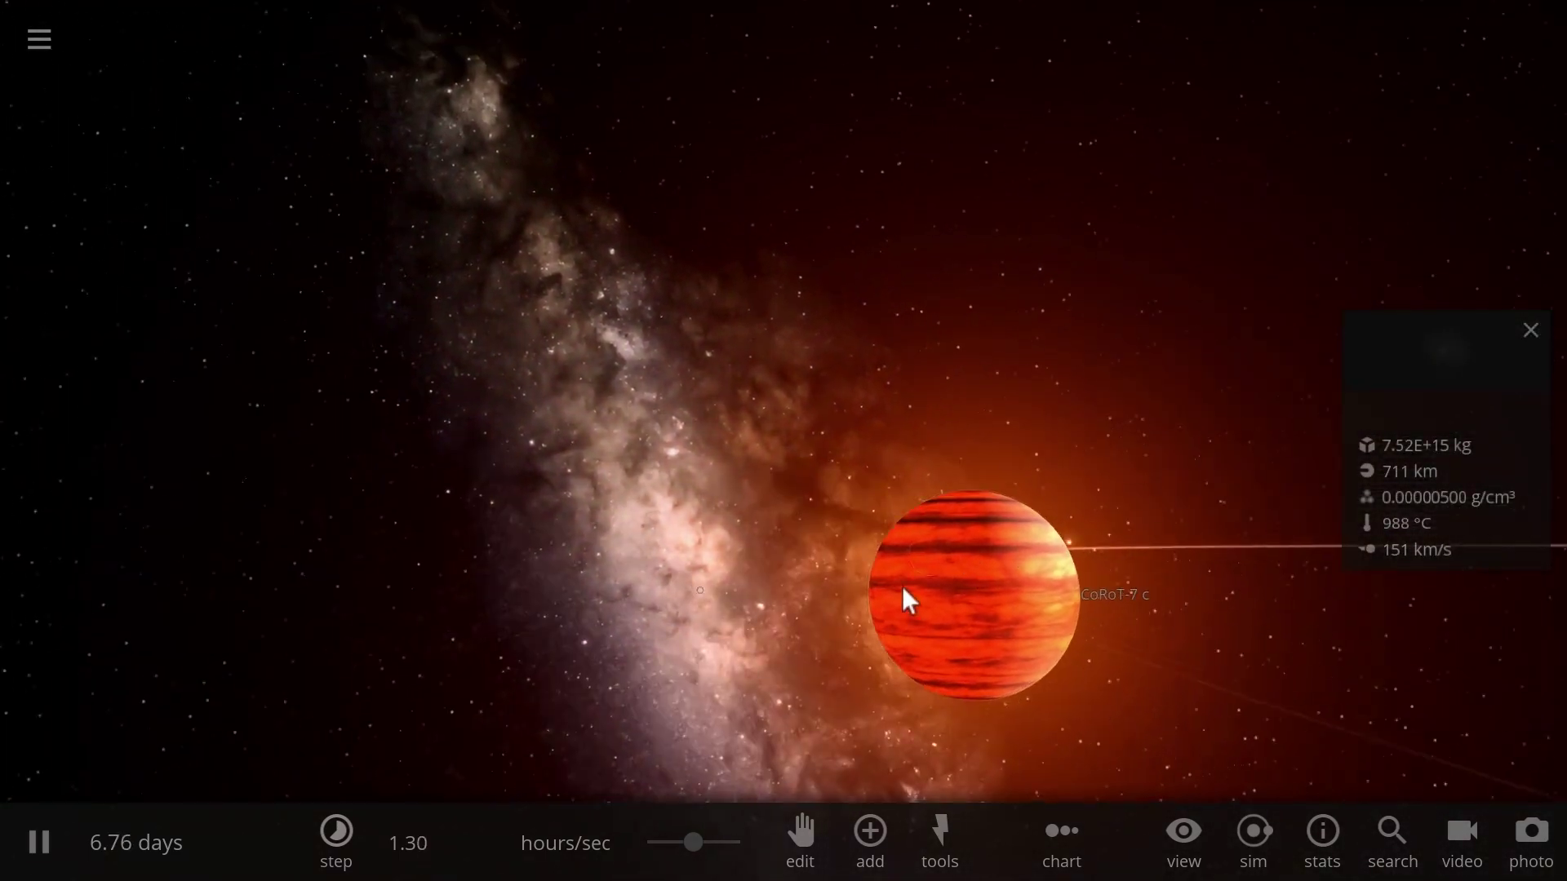
left_click(963, 659)
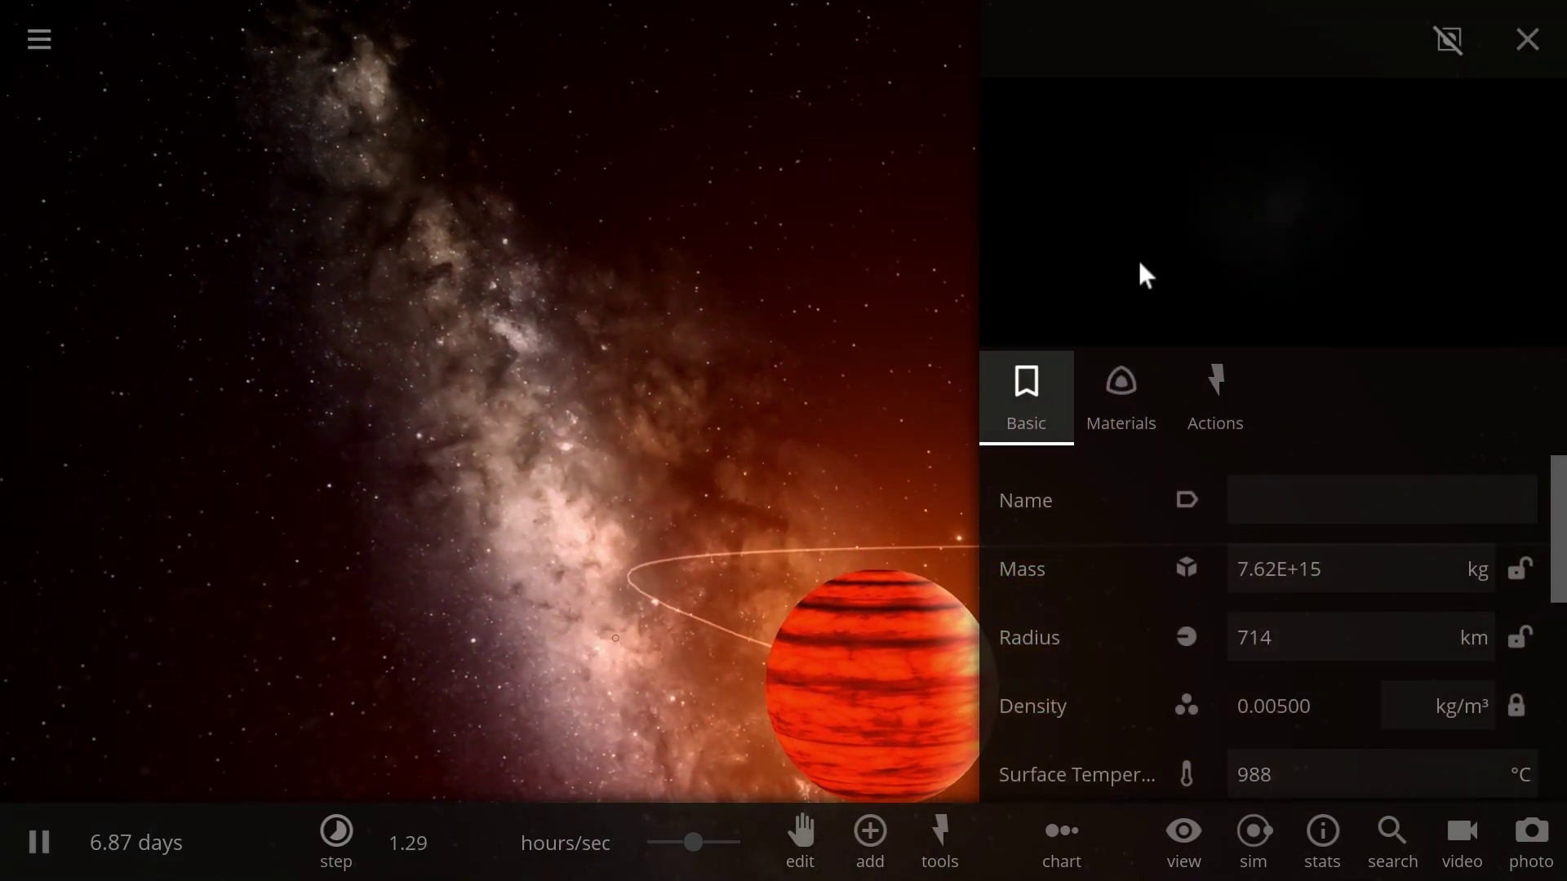
left_click(1534, 55)
left_click_drag(1053, 379, 1208, 326)
scroll(1261, 550, "down", 3)
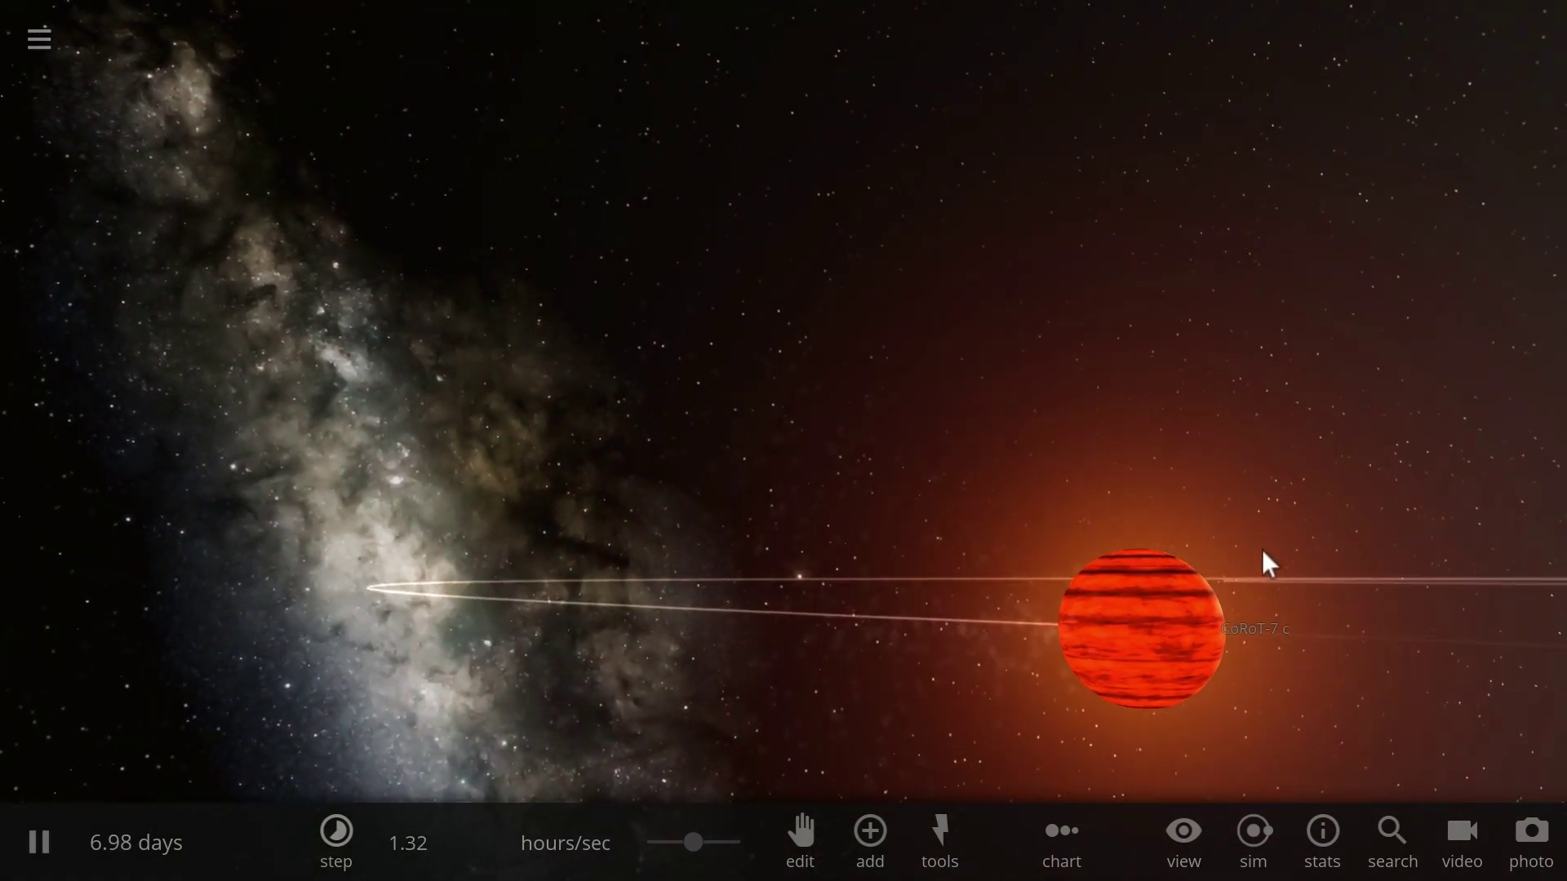
Step: Check CoRoT-7 c's mass loss in its material properties, showing the rate in earth/yr and finally in moon/yr
key("space")
left_click_drag(1092, 582, 844, 689)
left_click(1371, 416)
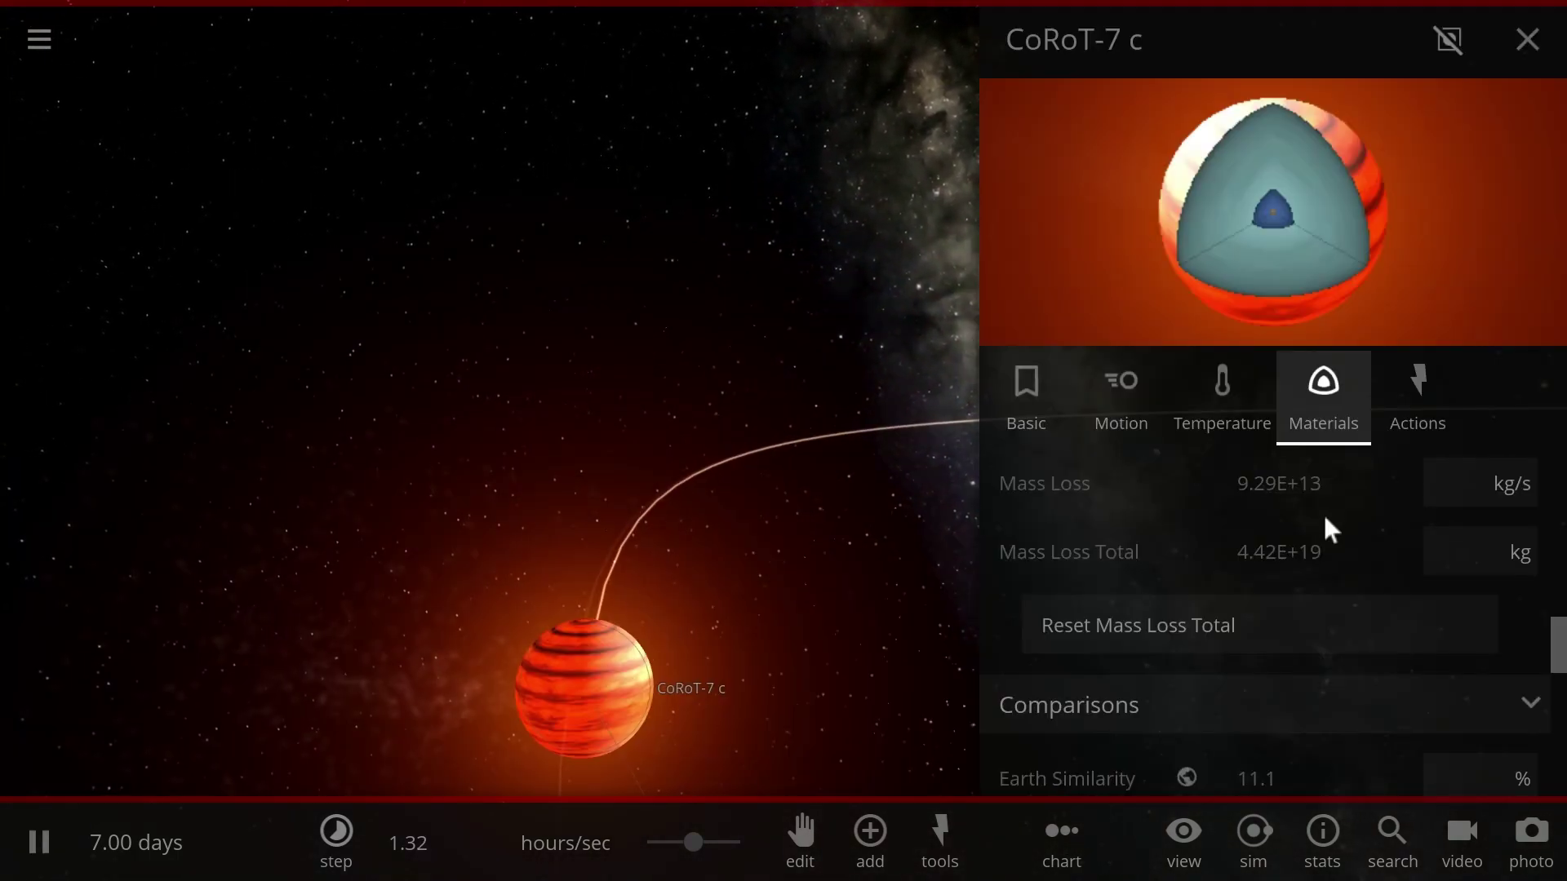
scroll(1320, 526, "up", 3)
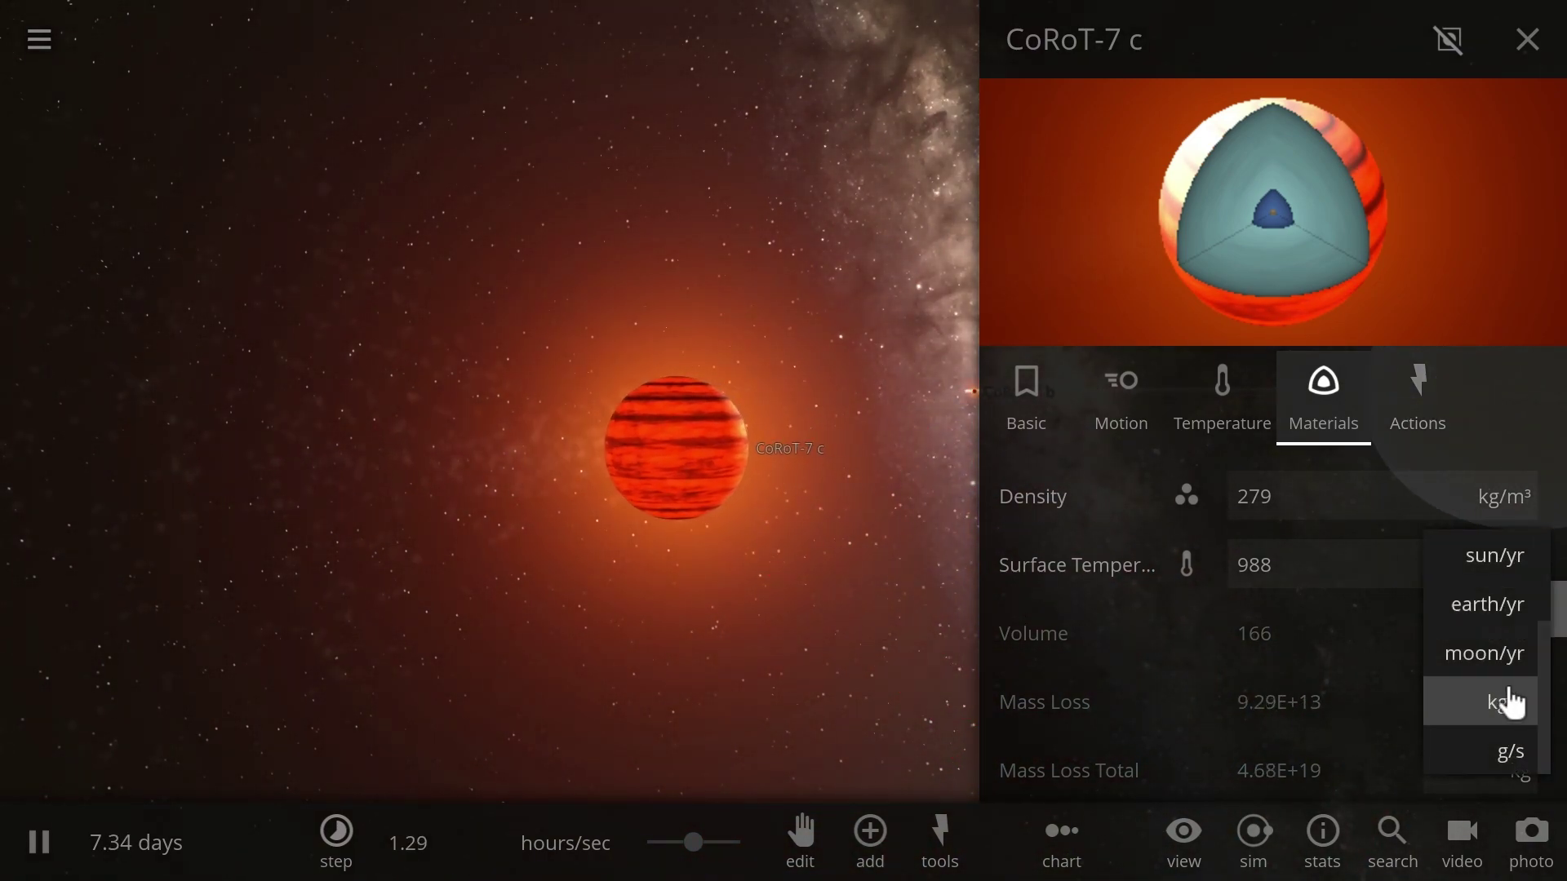
left_click(1510, 625)
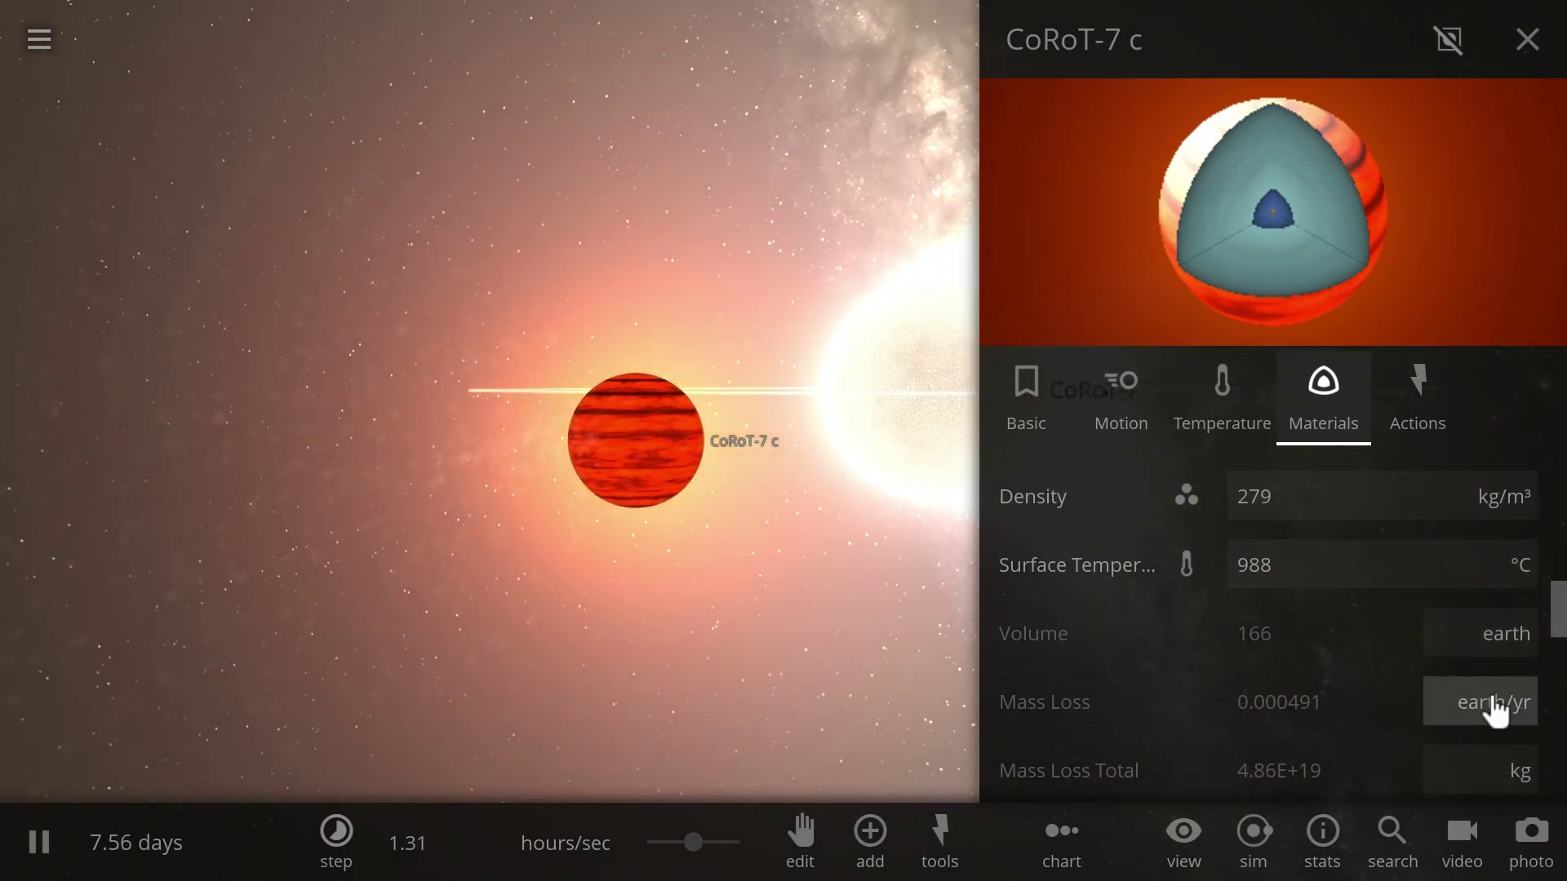
left_click(1502, 755)
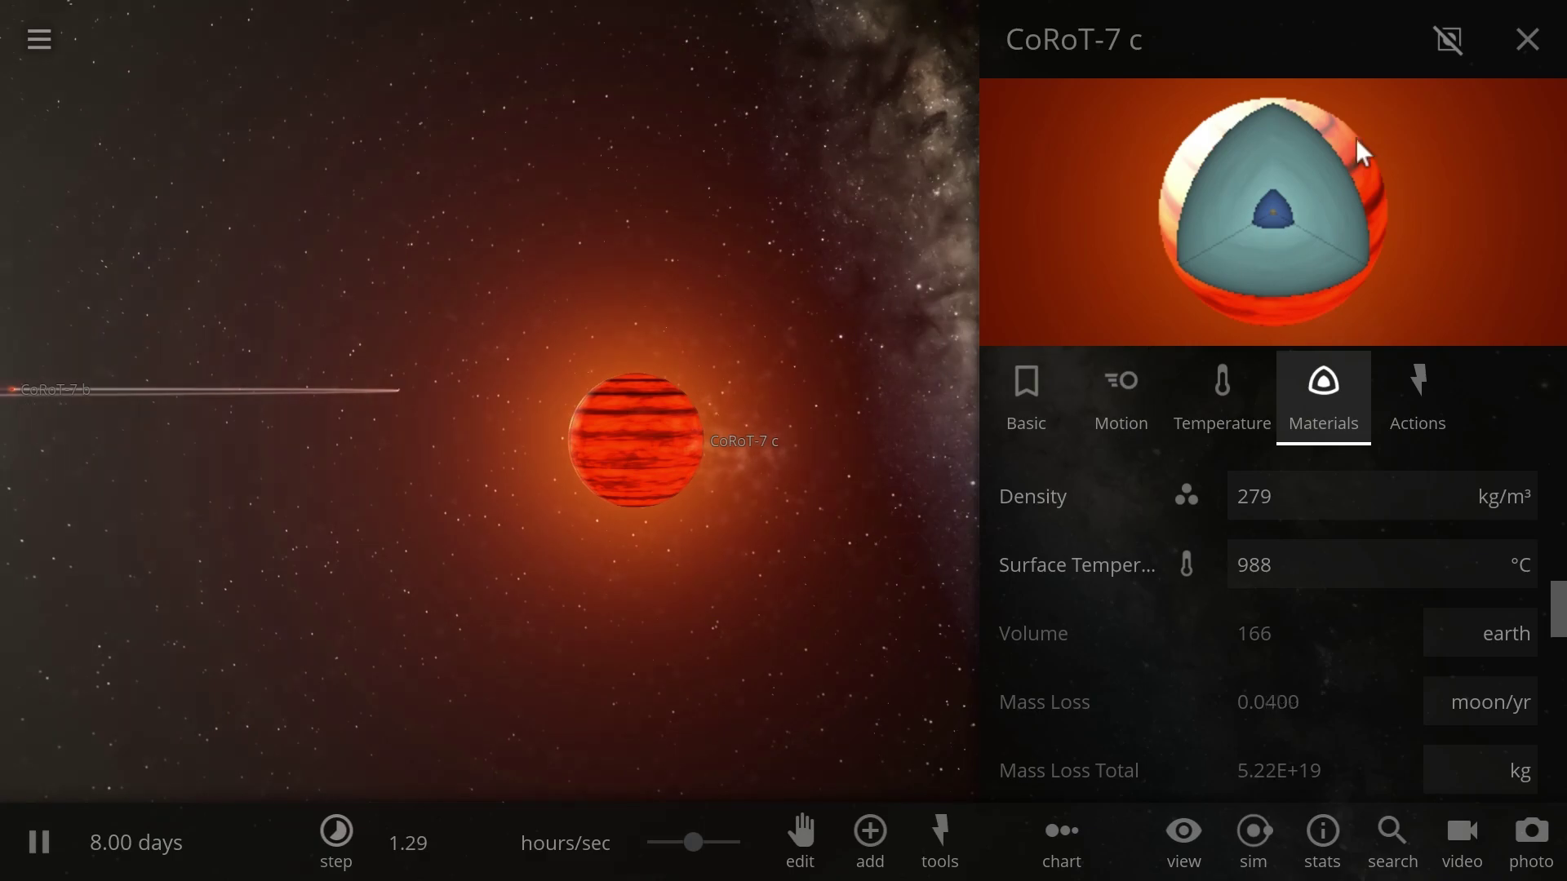
left_click(1528, 41)
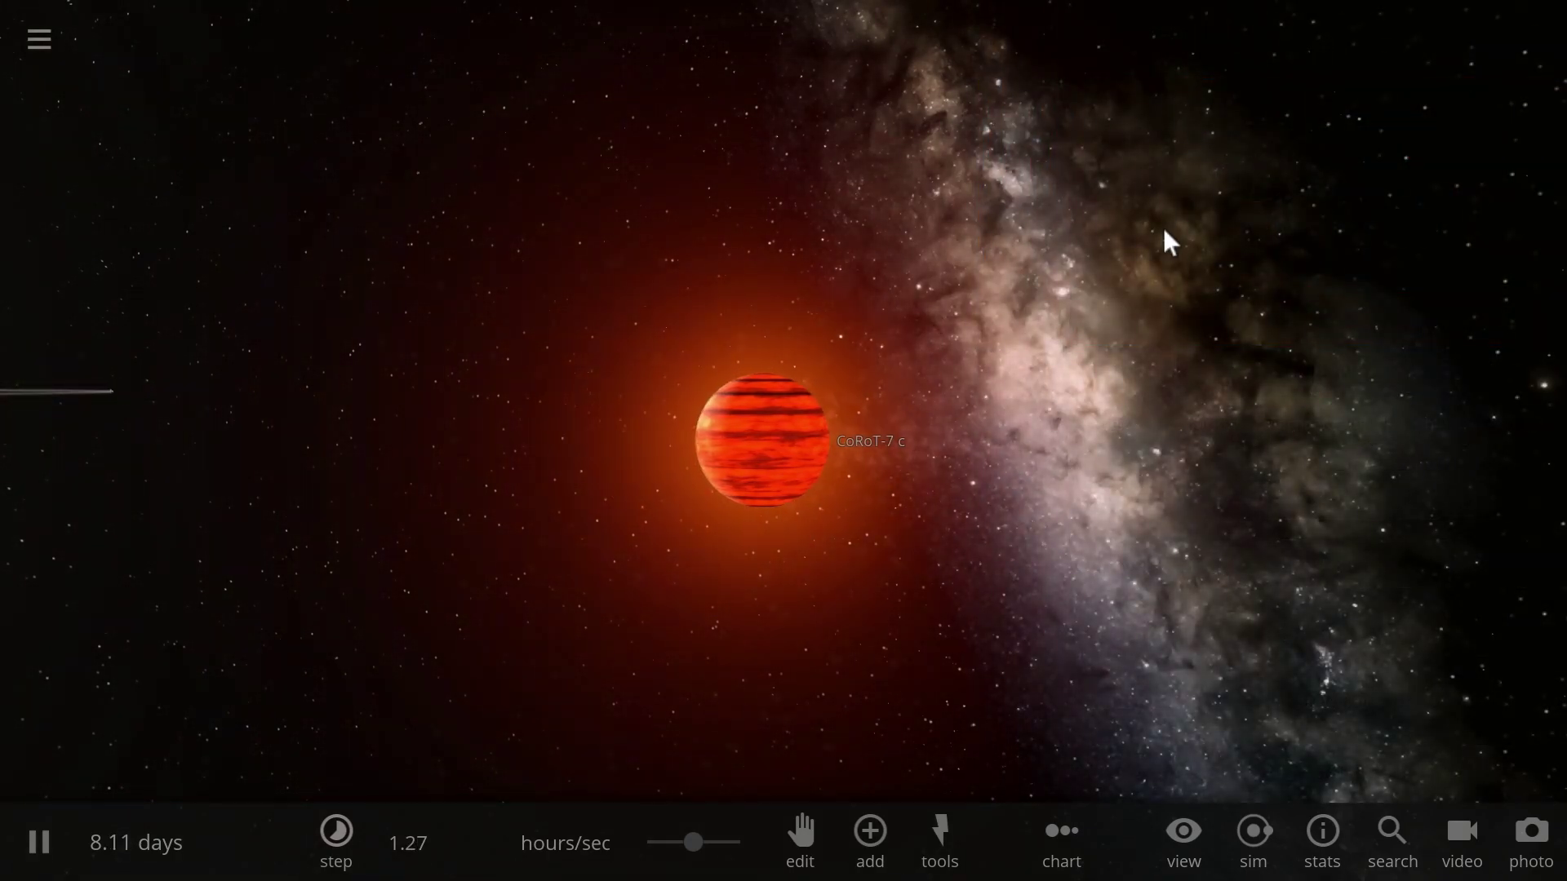
Step: Examine CoRoT-7 c against its star and along its orbit while the simulation runs
left_click_drag(1125, 265, 1065, 474)
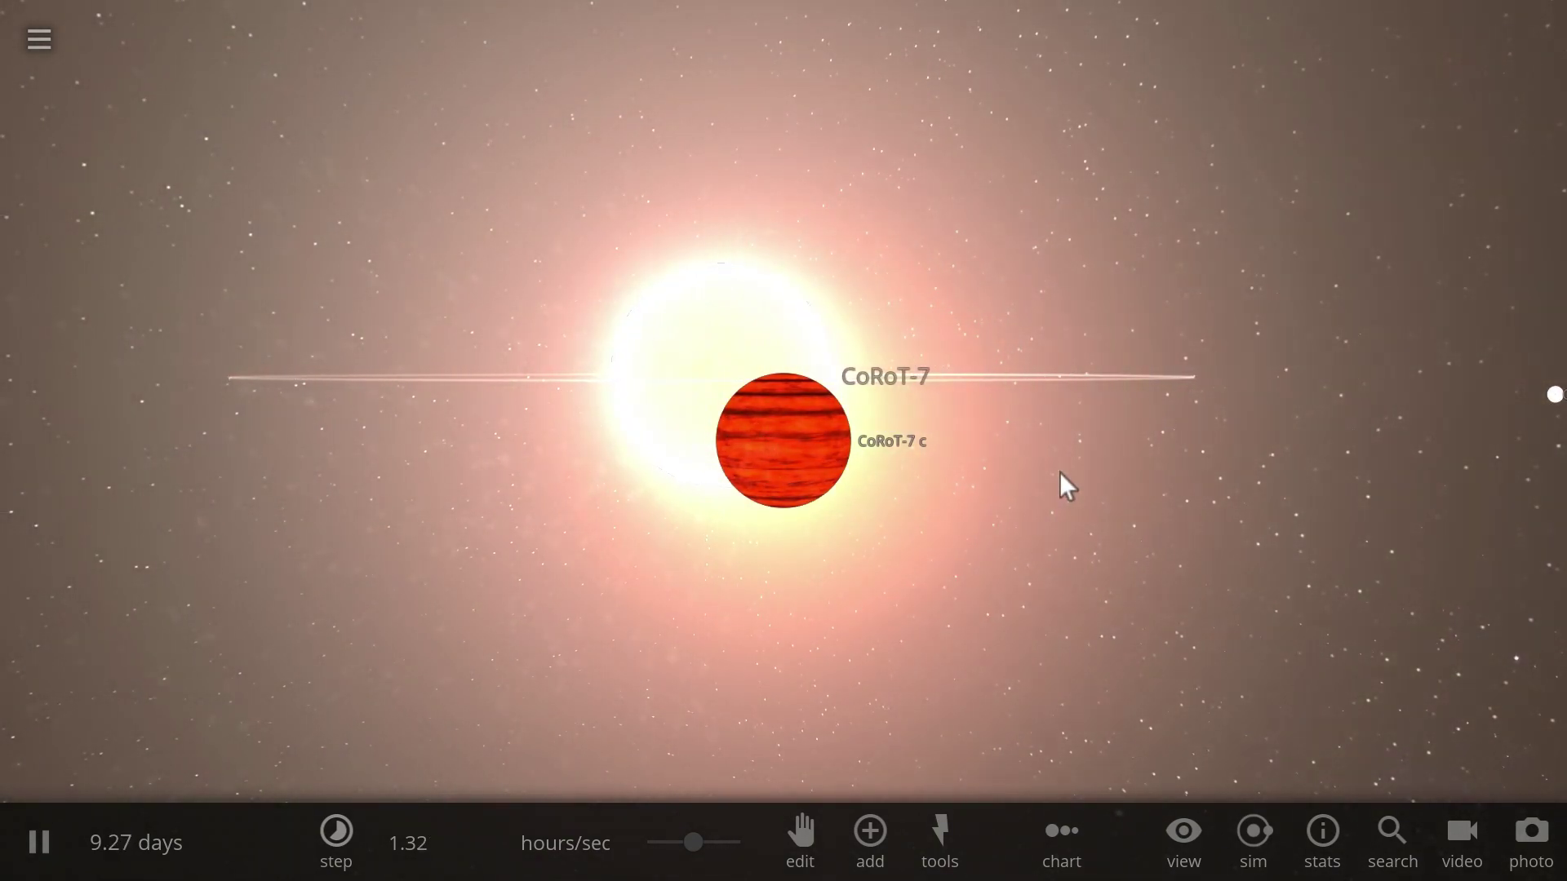
left_click_drag(1080, 497, 986, 508)
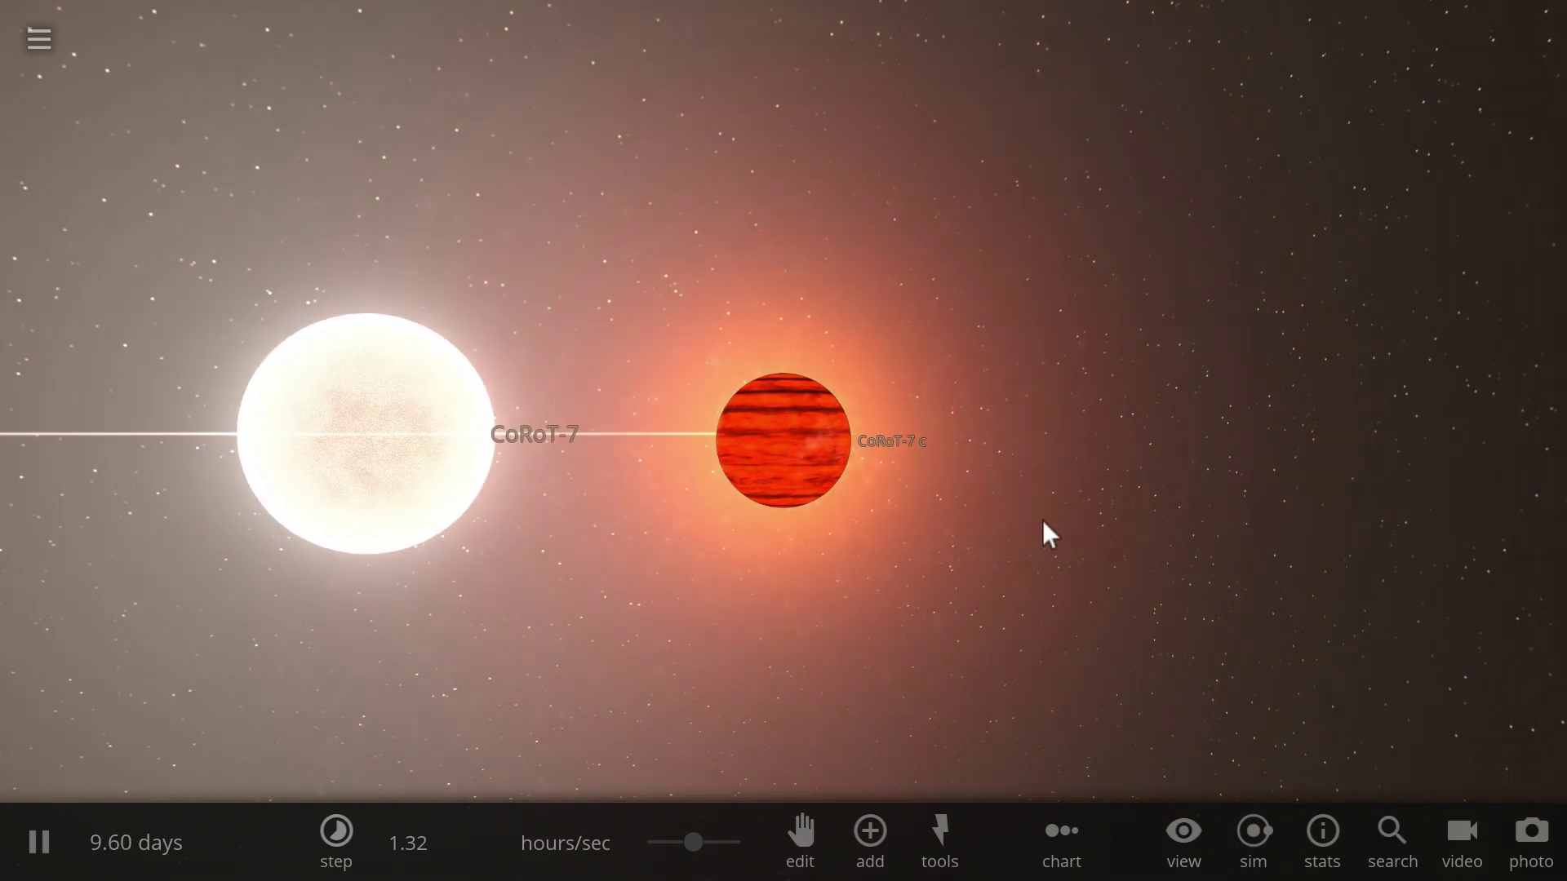
left_click_drag(1042, 521, 913, 534)
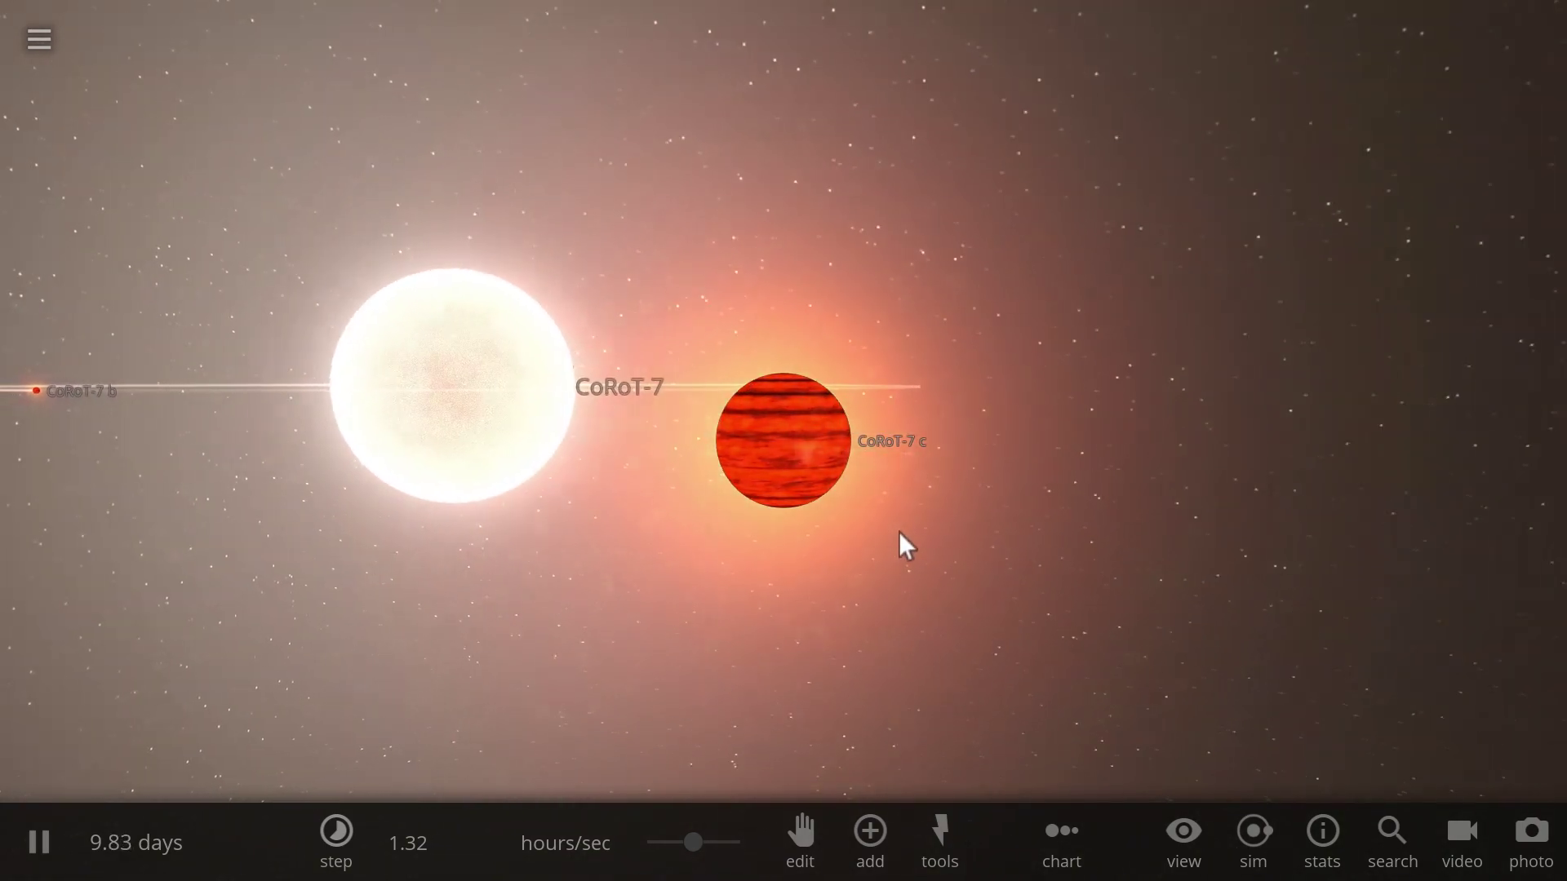
left_click_drag(884, 533, 664, 634)
scroll(794, 546, "down", 5)
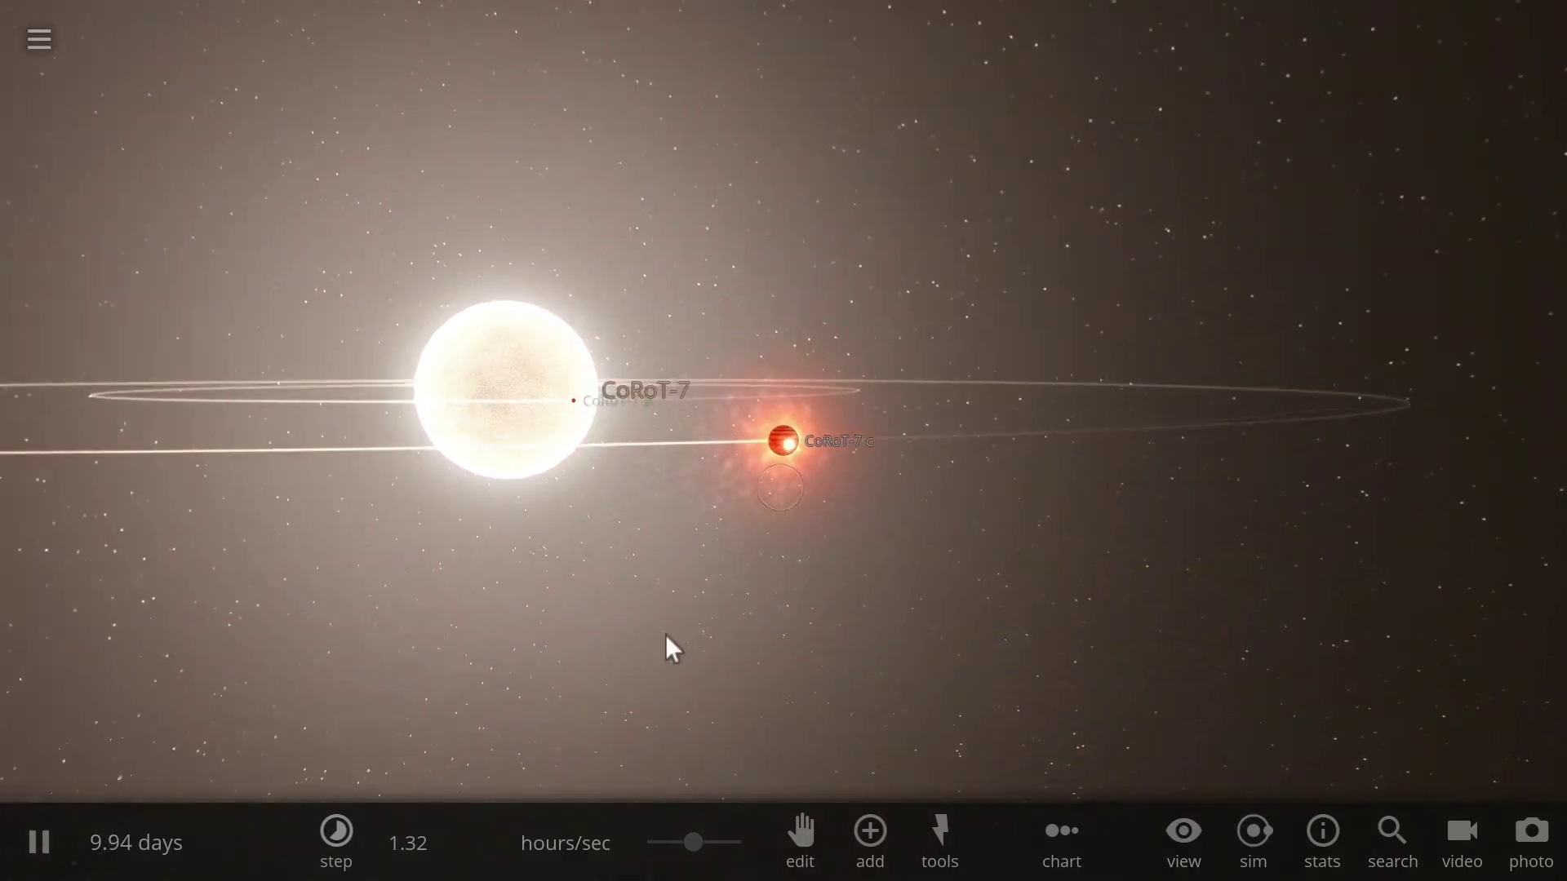
Step: Focus on CoRoT-7 b and examine it against the star, pausing the simulation
key("space")
left_click(898, 258)
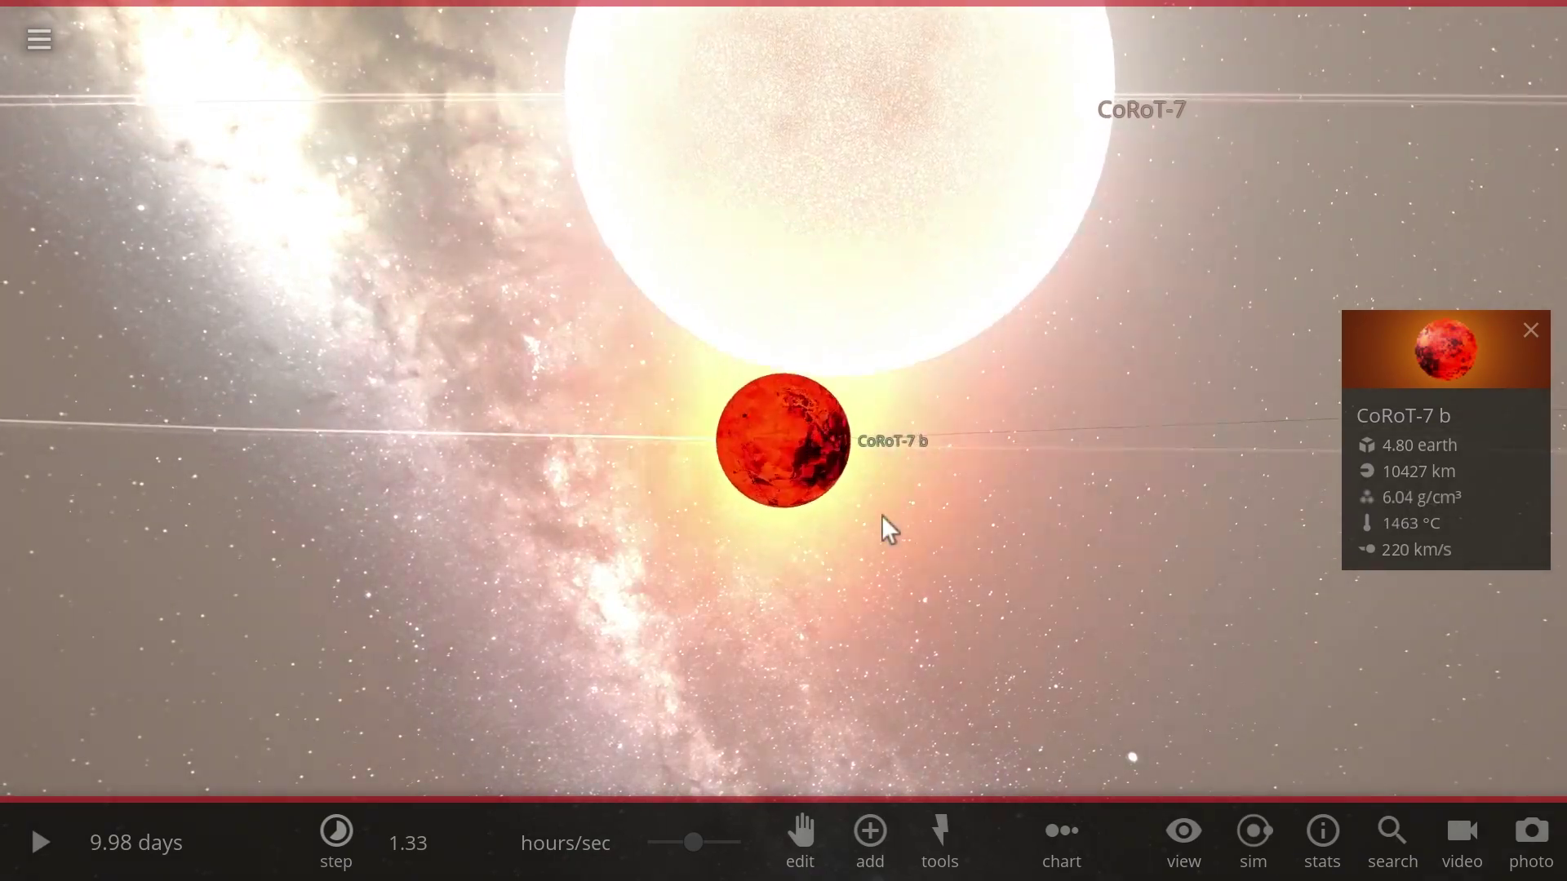
key("space")
left_click_drag(950, 547, 857, 553)
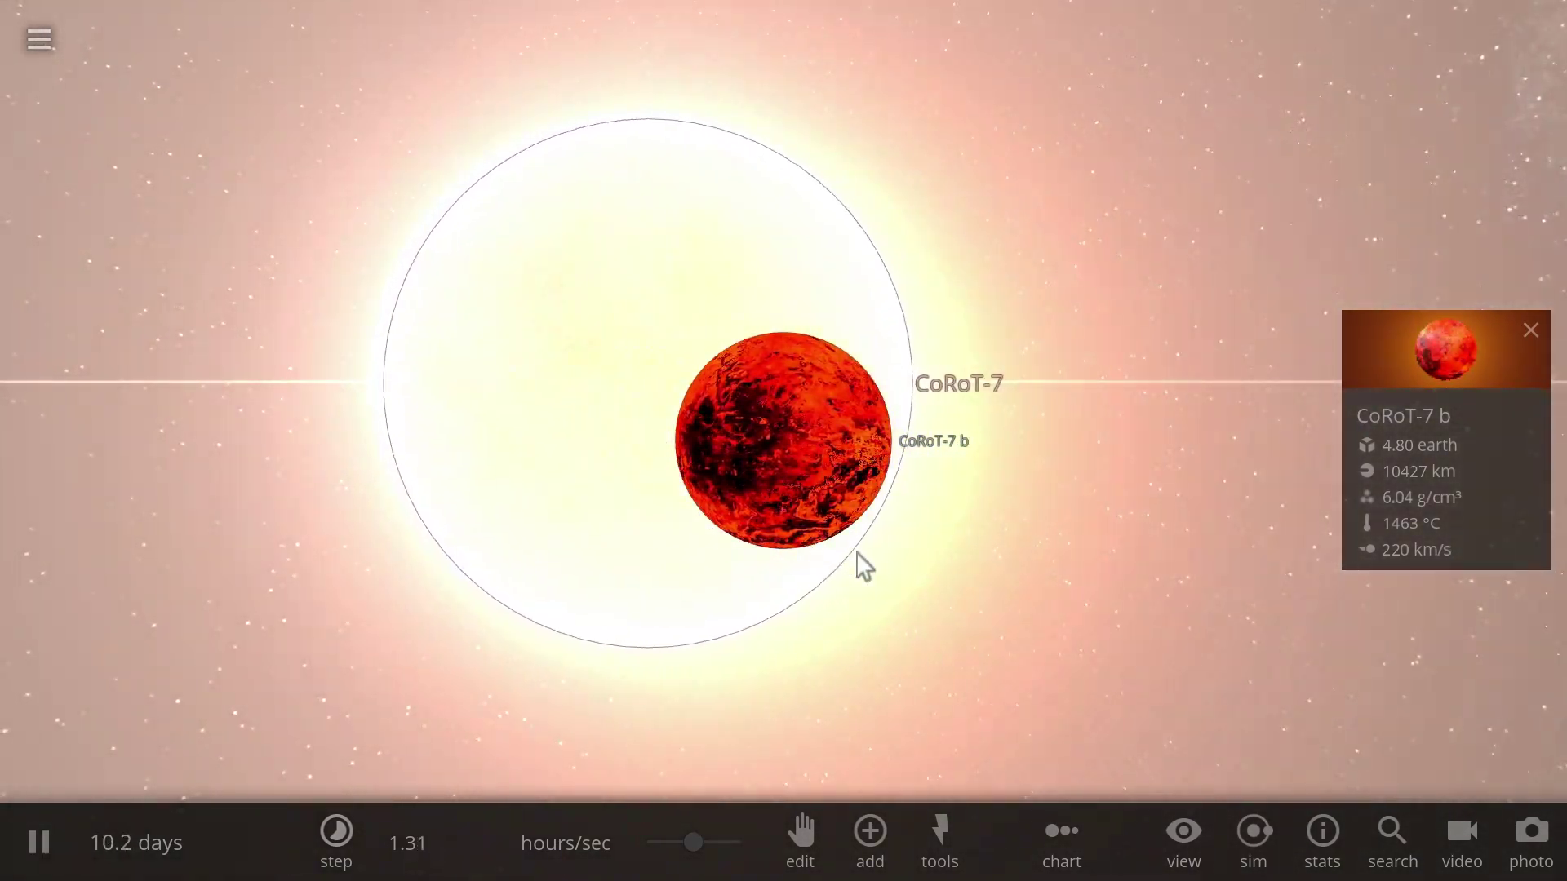
key("space")
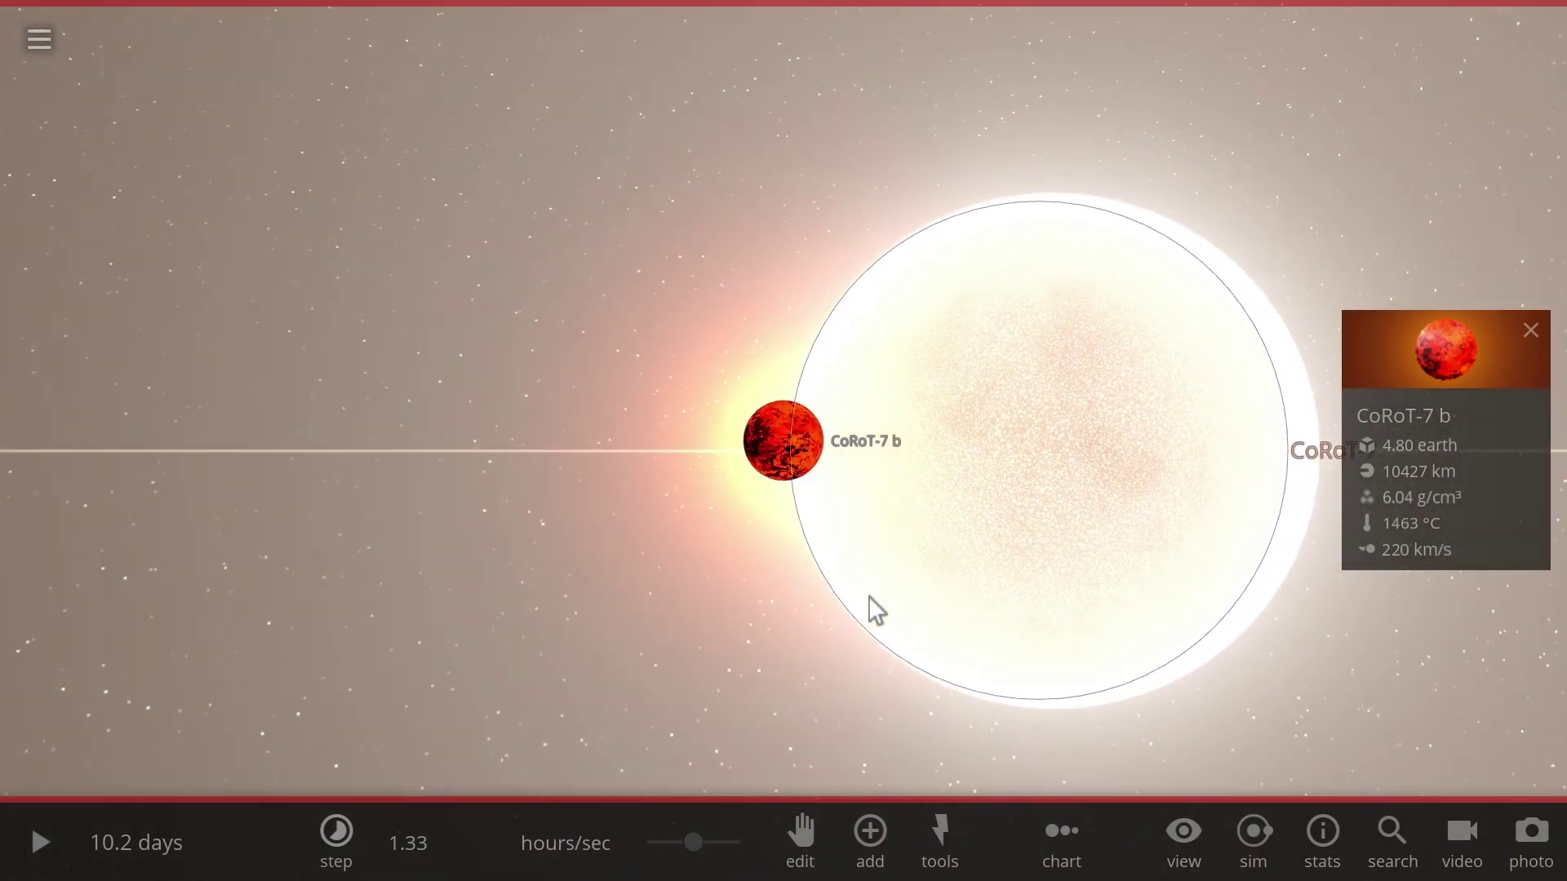
Step: Examine the orbits of both planets around CoRoT-7 and resume the simulation to watch CoRoT-7 c's gas tail
key("space")
key("space")
scroll(900, 657, "down", 8)
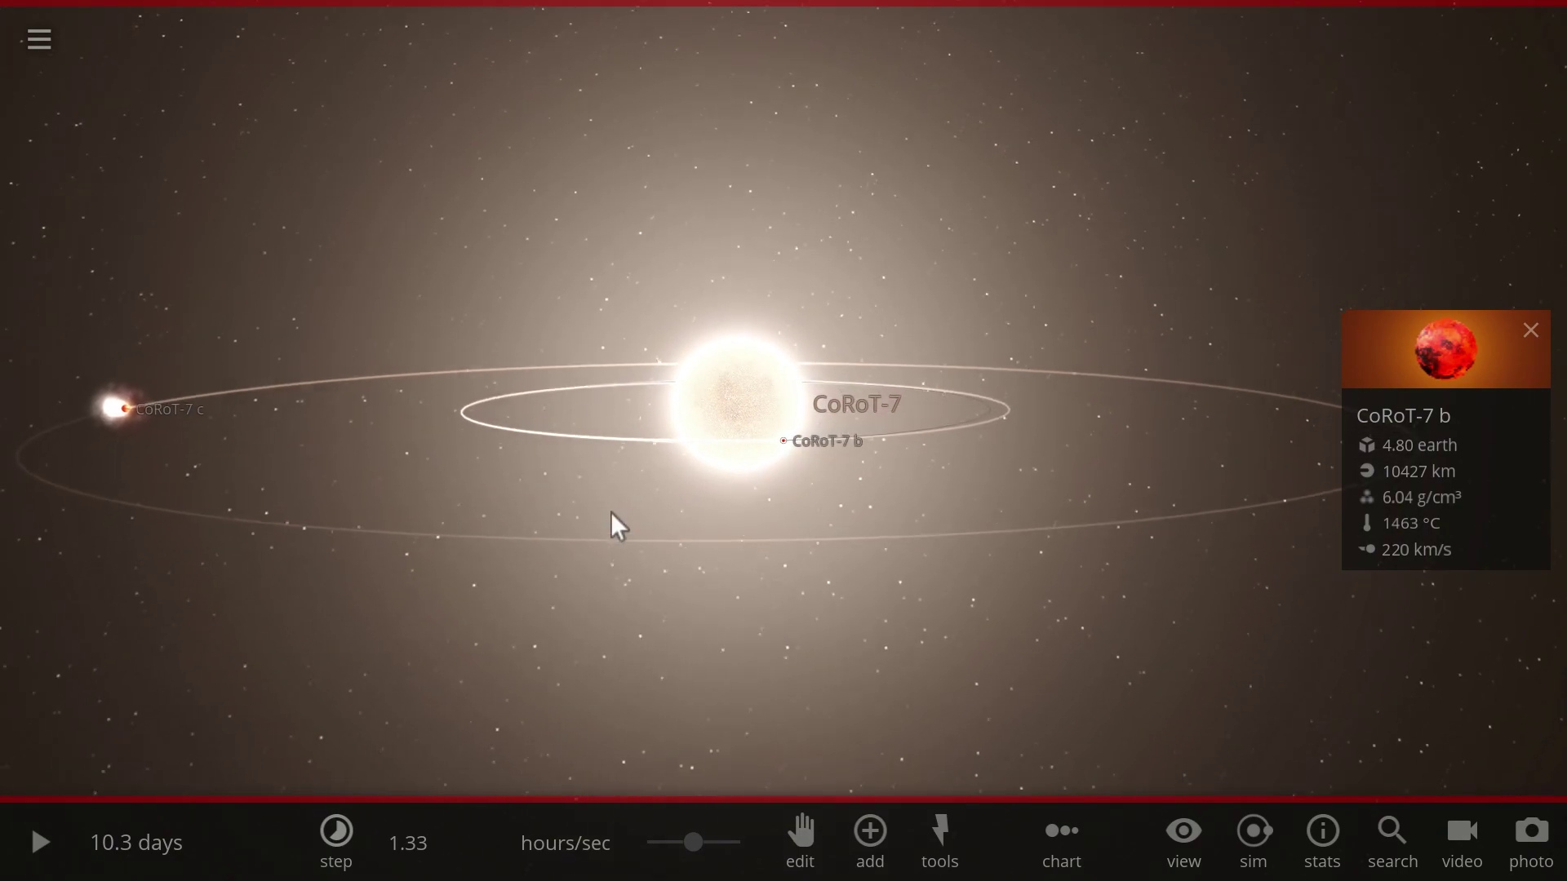
key("space")
left_click_drag(752, 538, 555, 575)
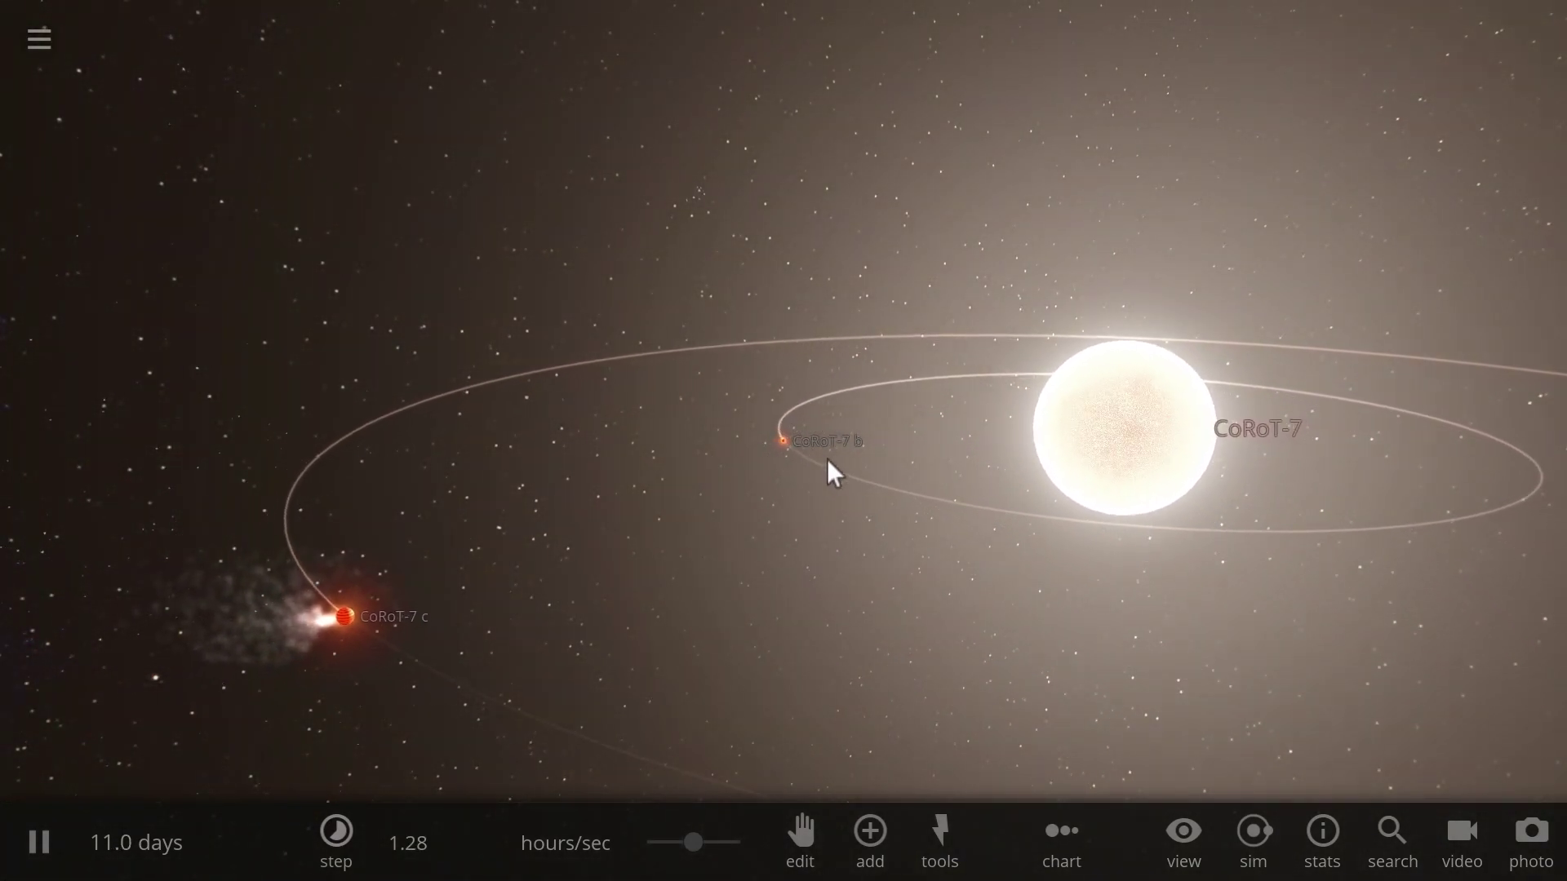
Step: Examine CoRoT-7 b up close and check its material composition and basic properties
scroll(827, 460, "up", 5)
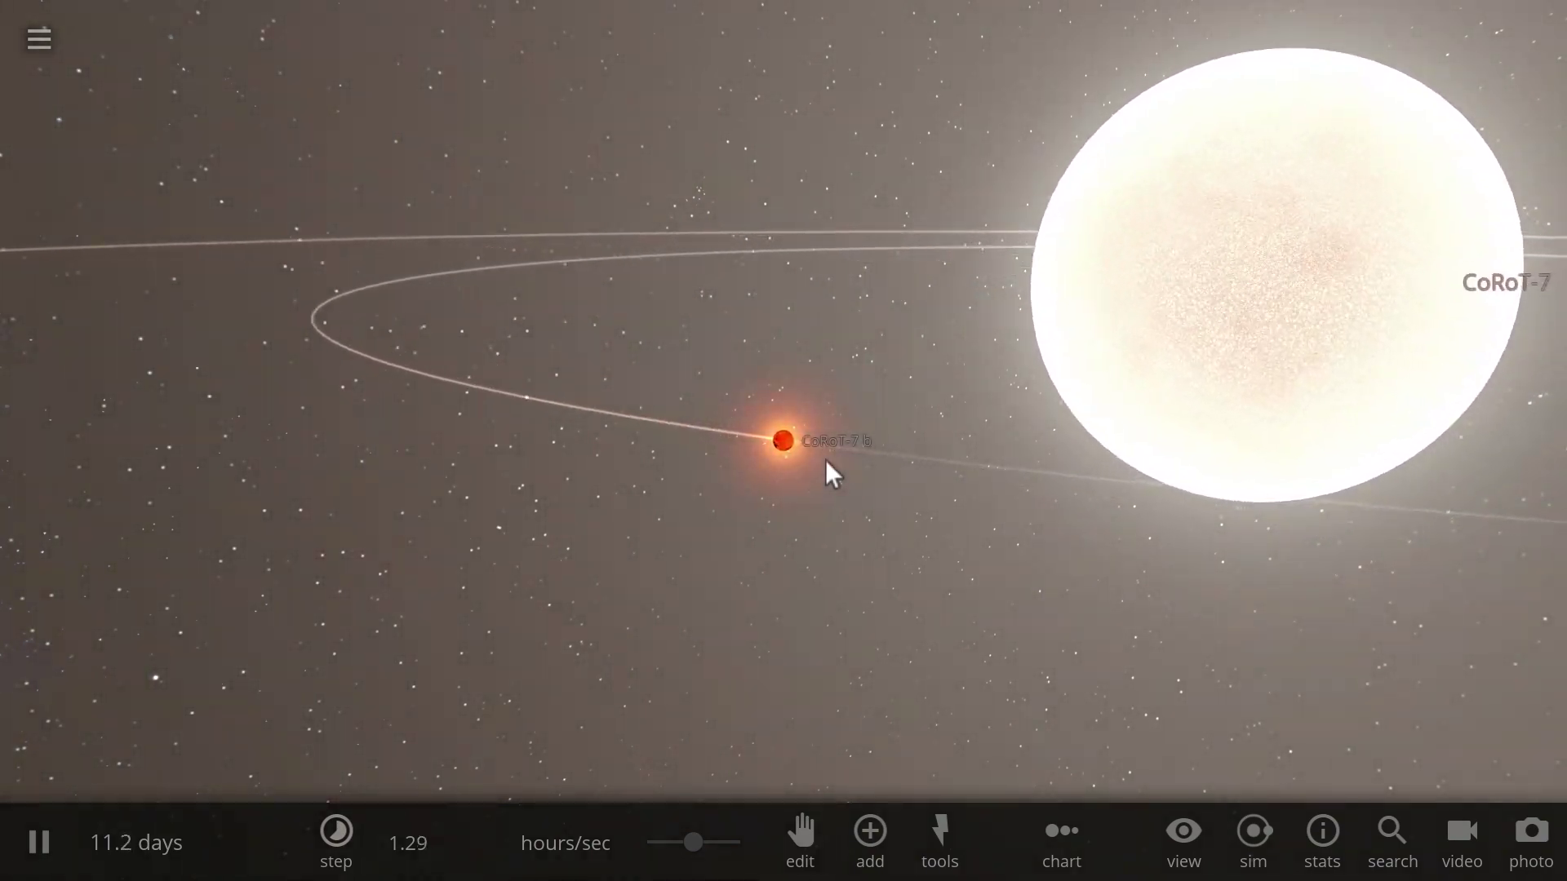
scroll(825, 459, "up", 8)
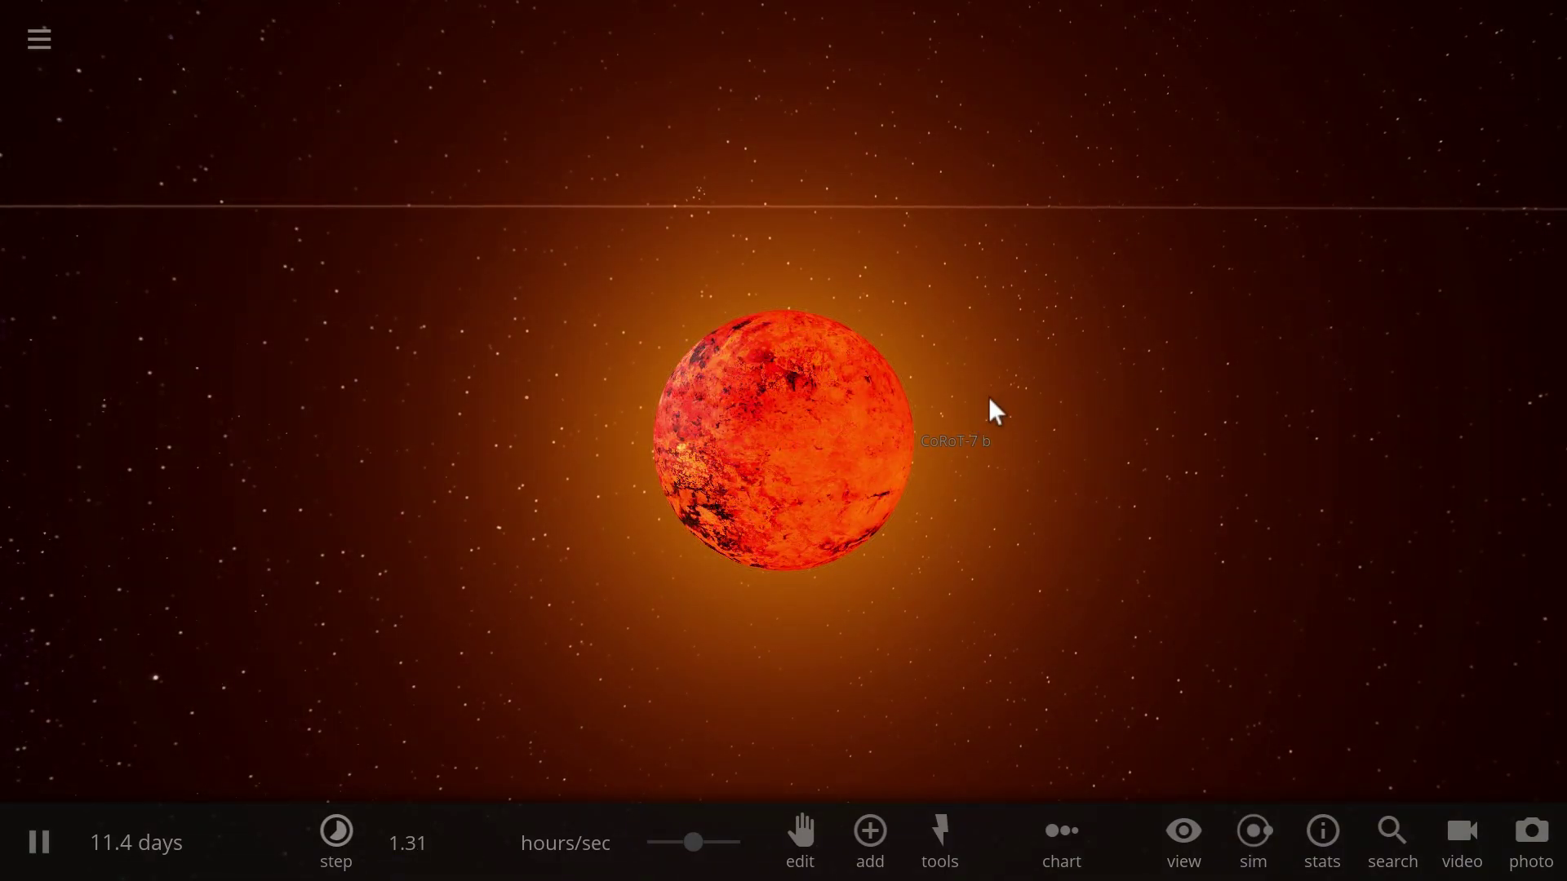
left_click_drag(988, 399, 393, 415)
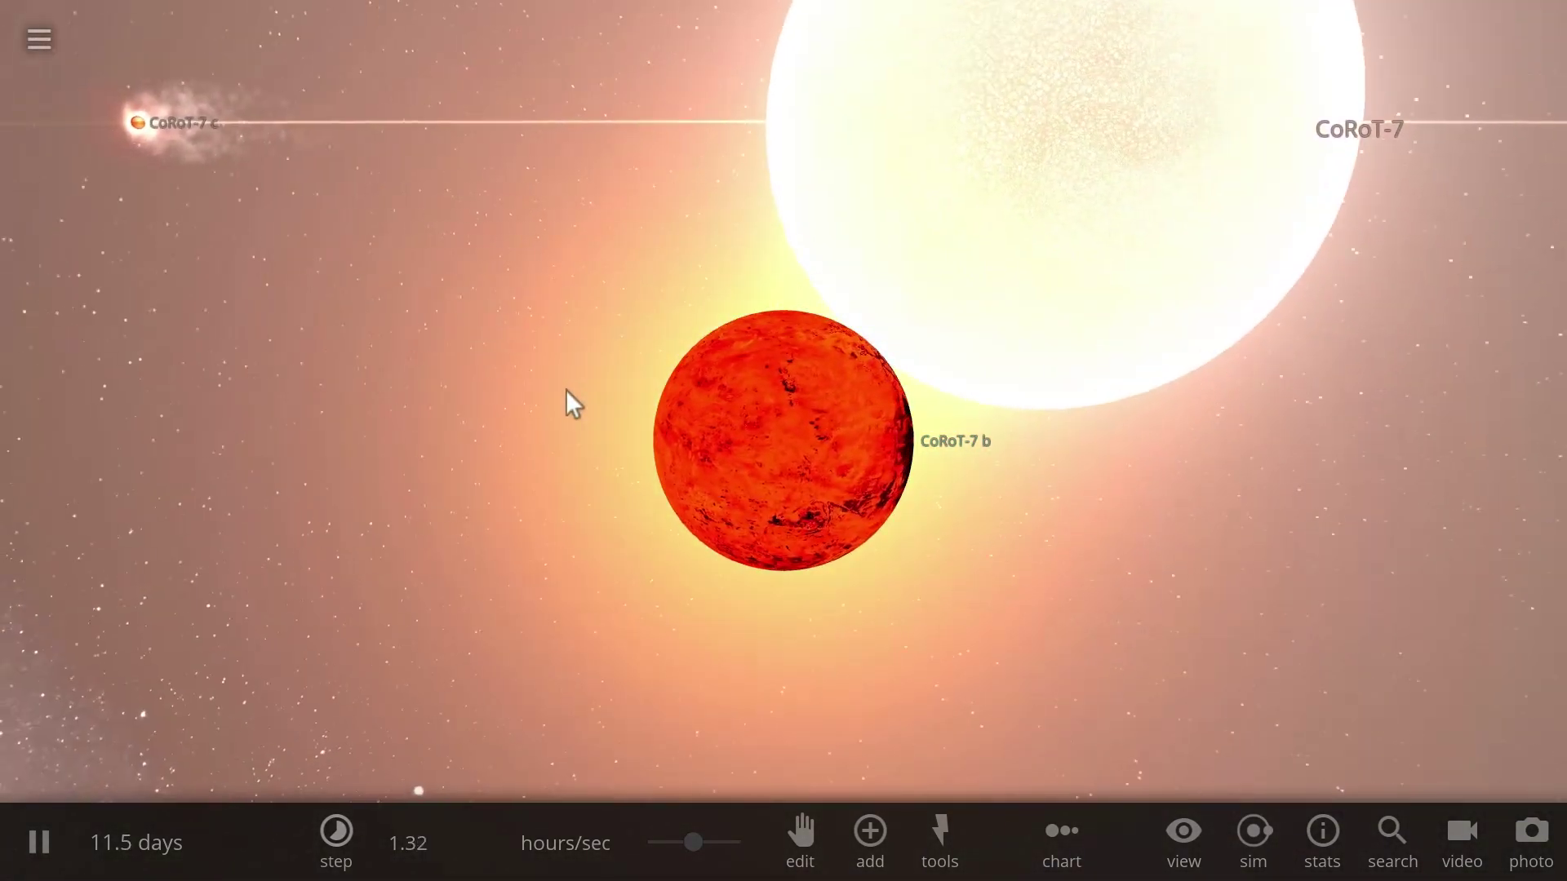
scroll(567, 389, "up", 3)
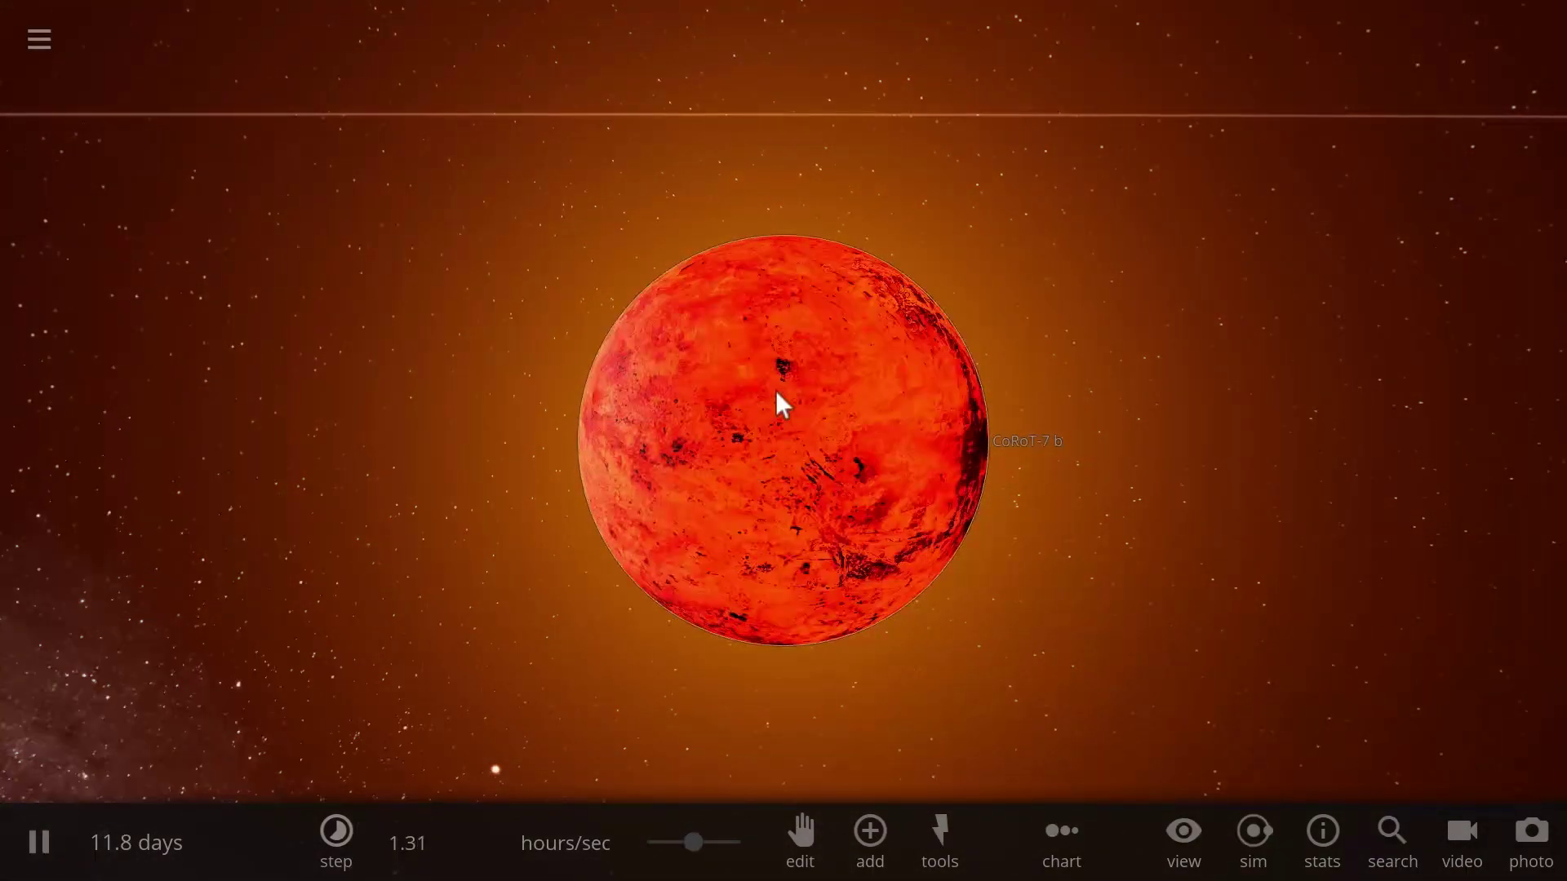
left_click(775, 391)
left_click(1434, 359)
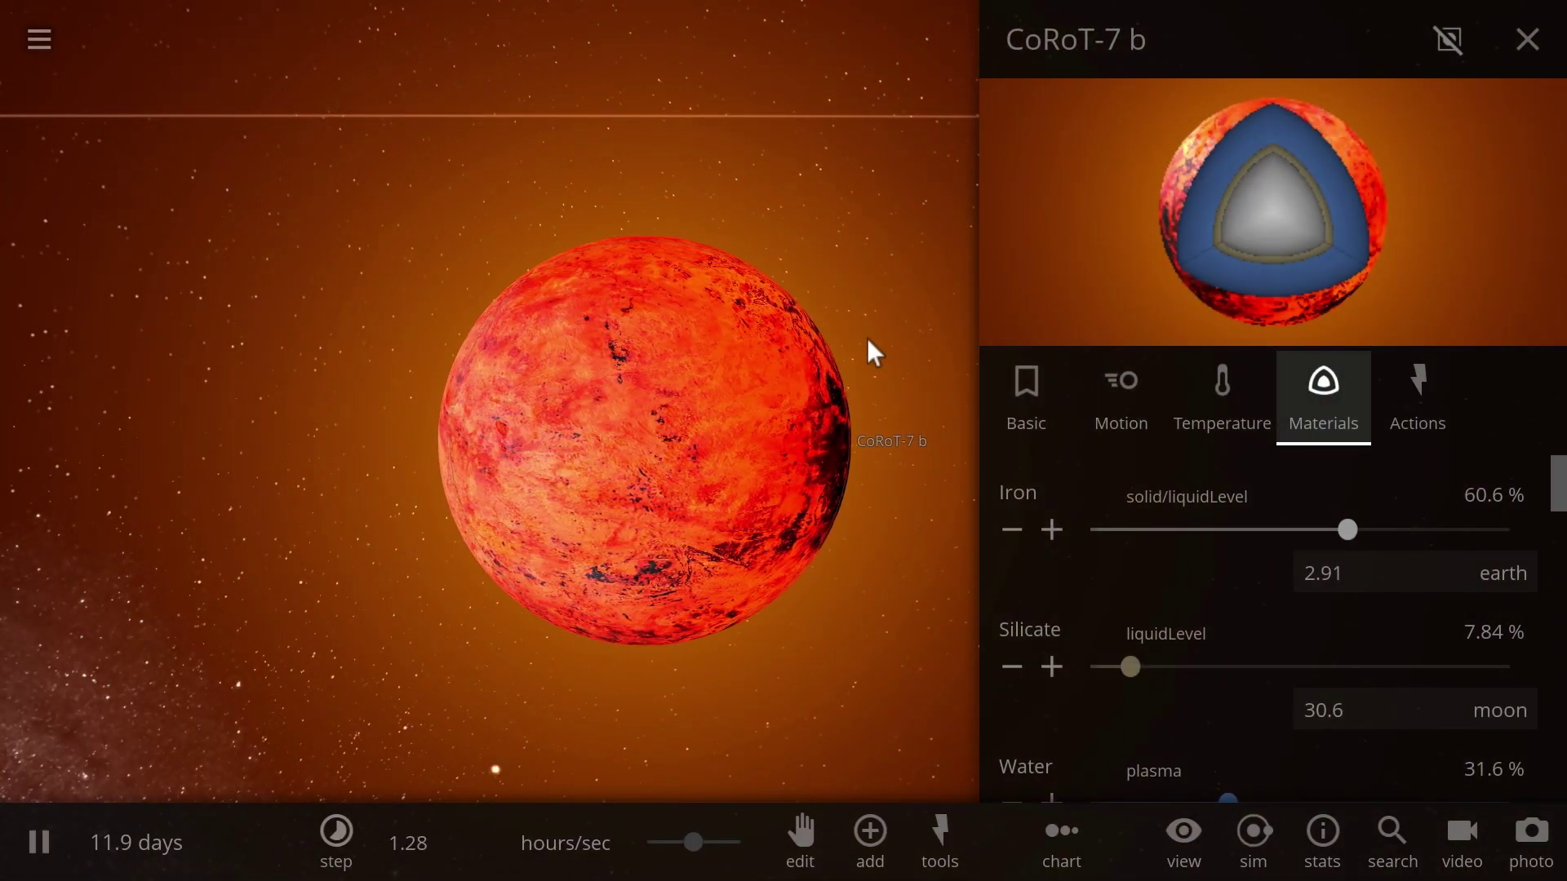
left_click(1042, 401)
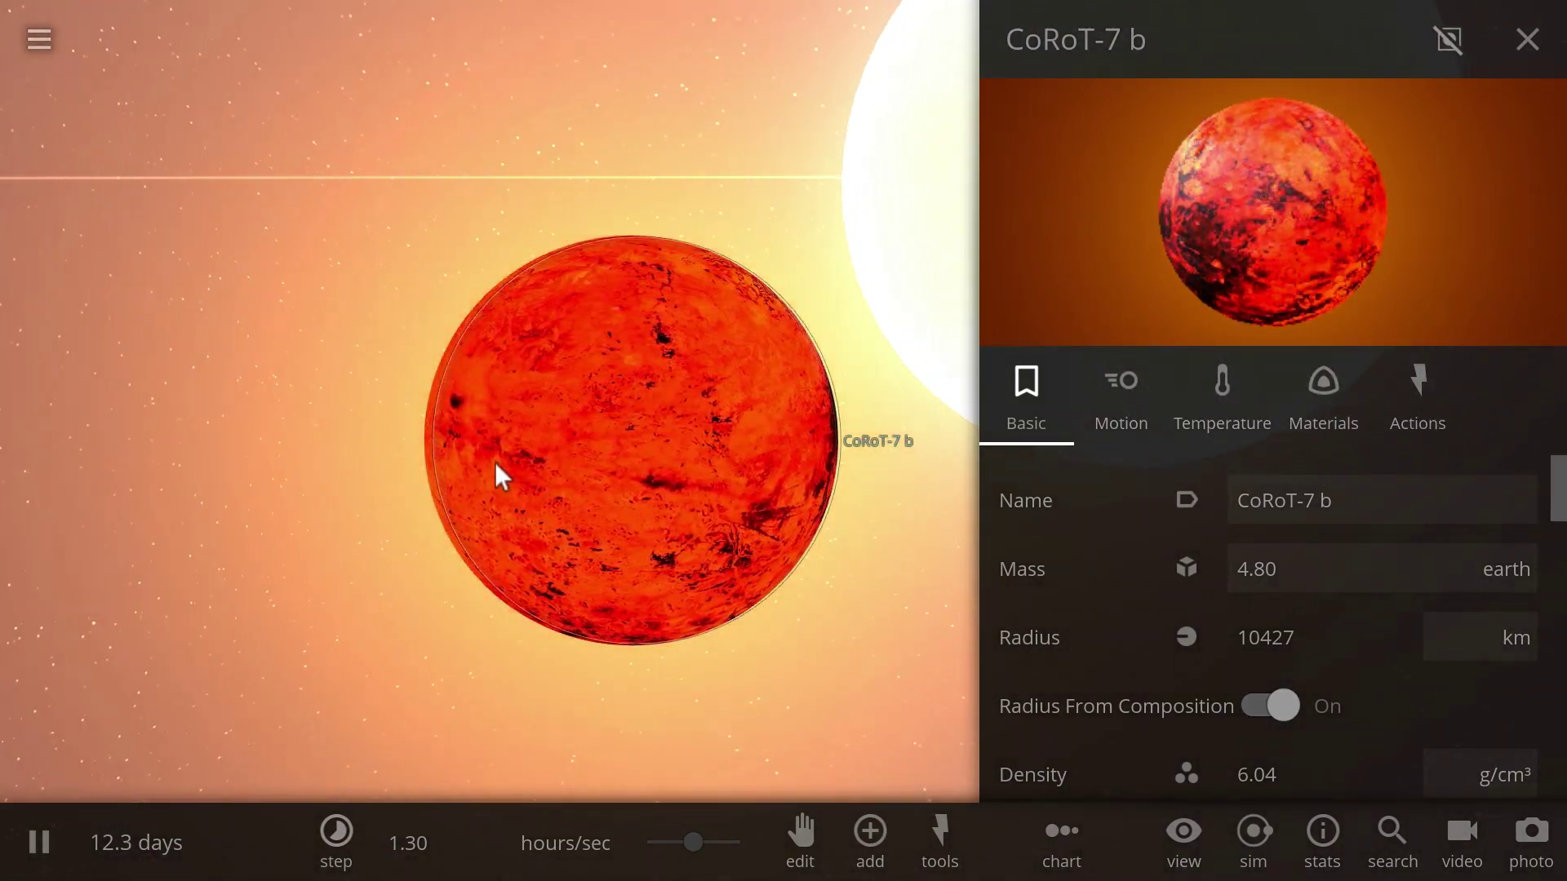
Step: Examine CoRoT-7 b's surface from several sides, then close its properties and view the planet alone
key("space")
left_click_drag(641, 425, 389, 361)
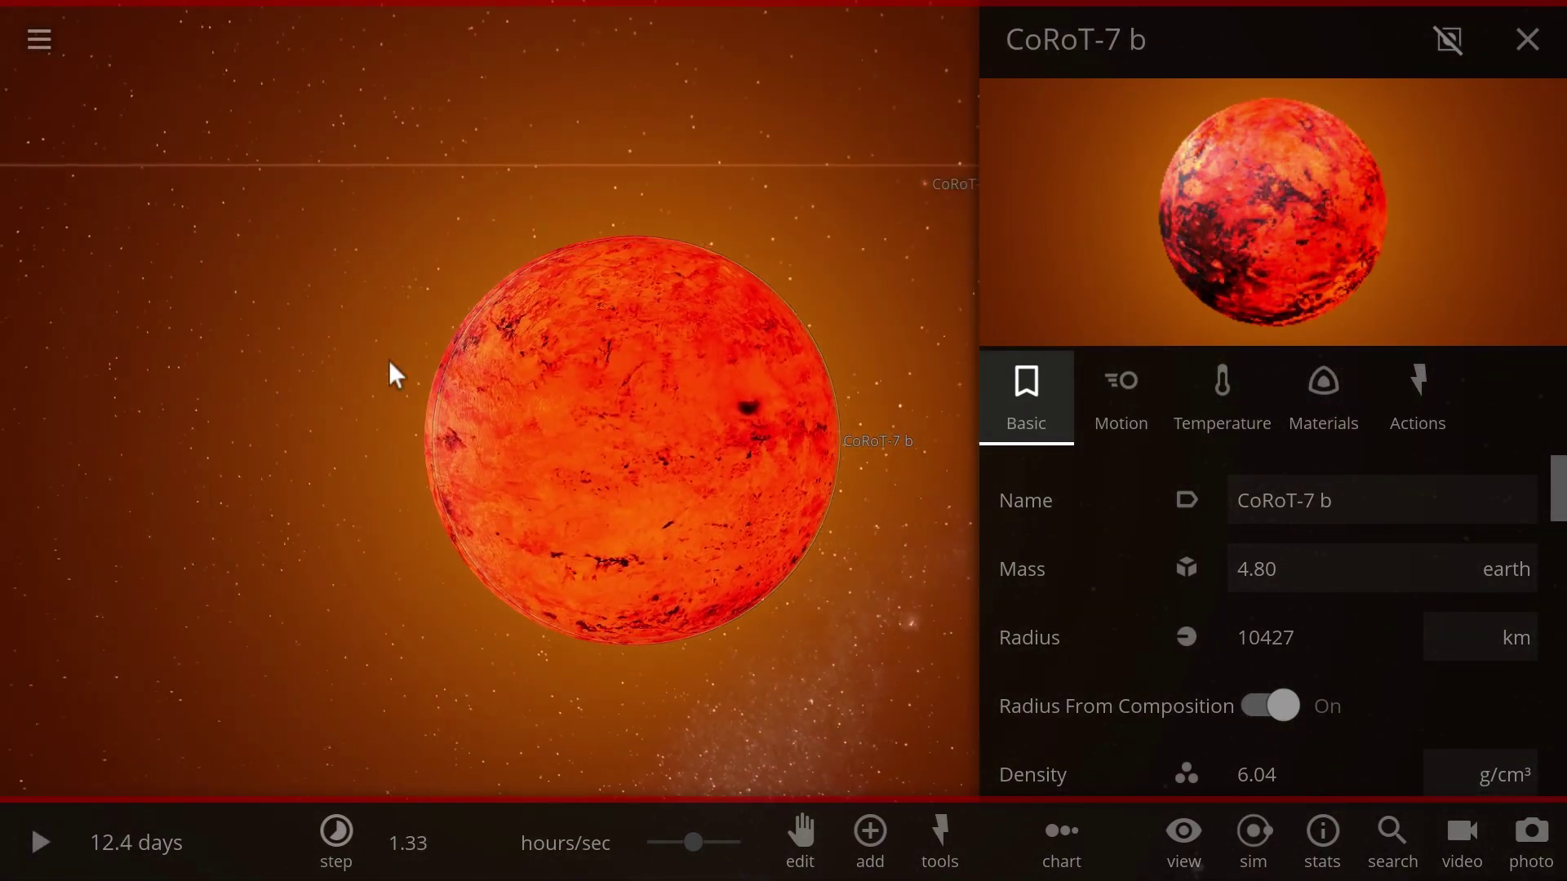
left_click_drag(626, 460, 624, 510)
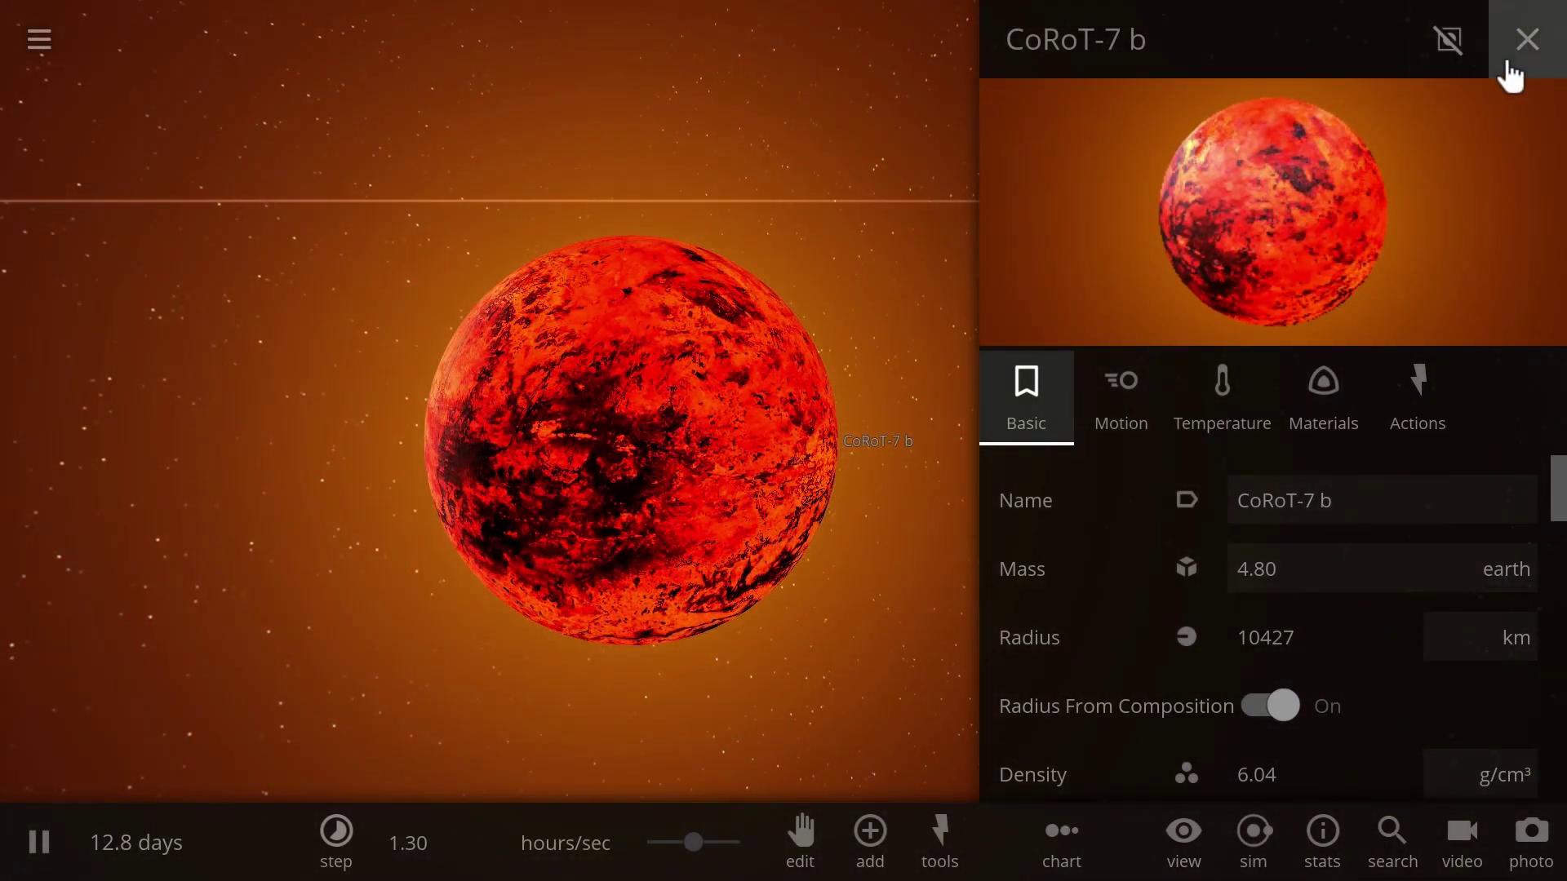
left_click(1513, 59)
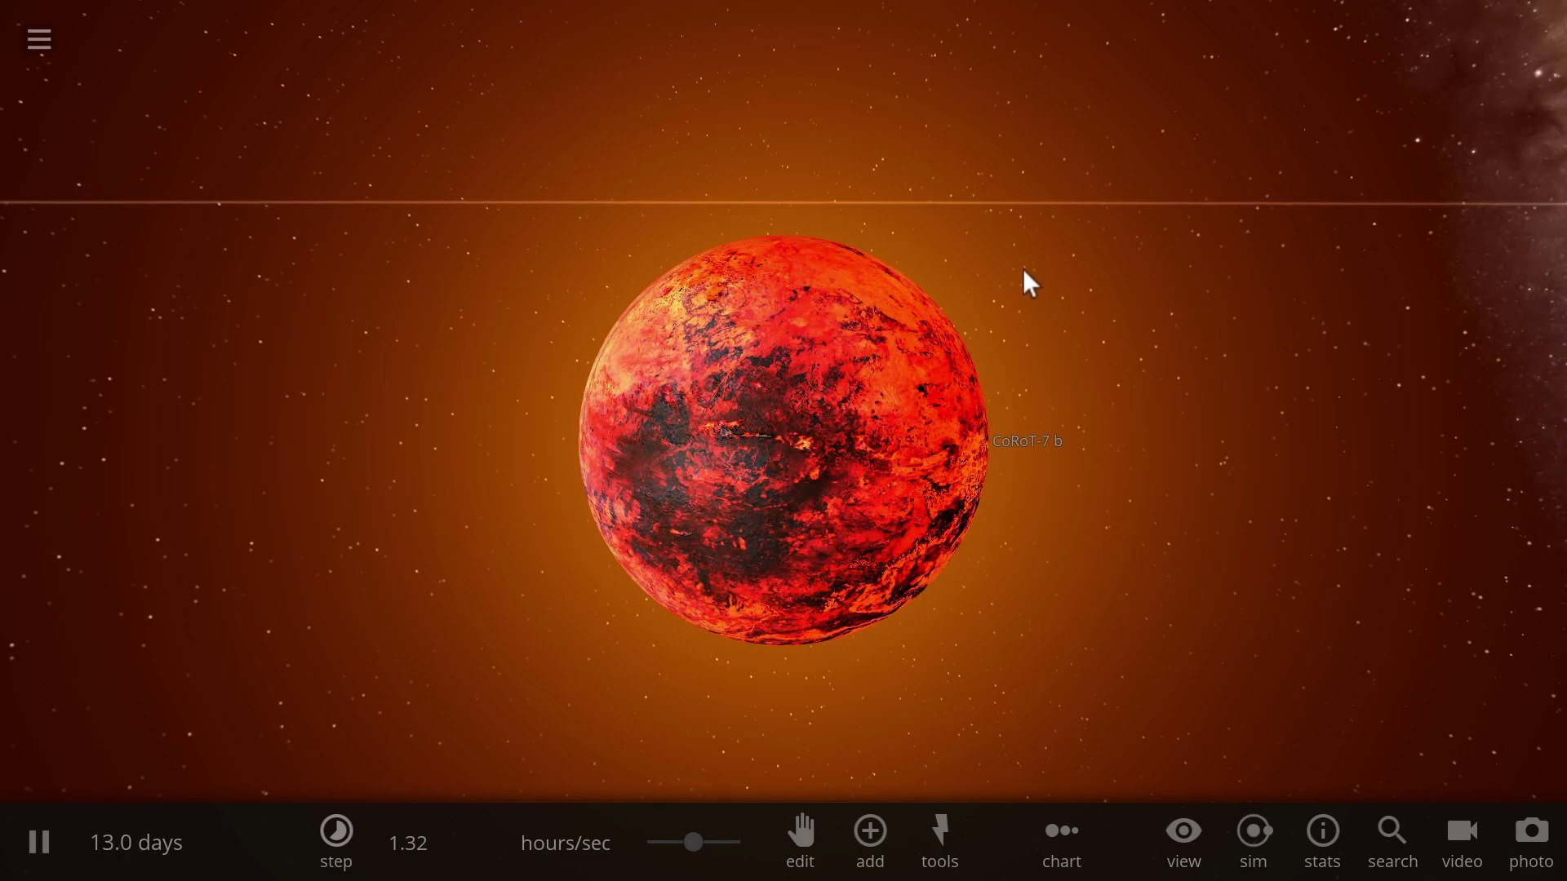
left_click_drag(1022, 268, 1050, 301)
scroll(1076, 318, "up", 5)
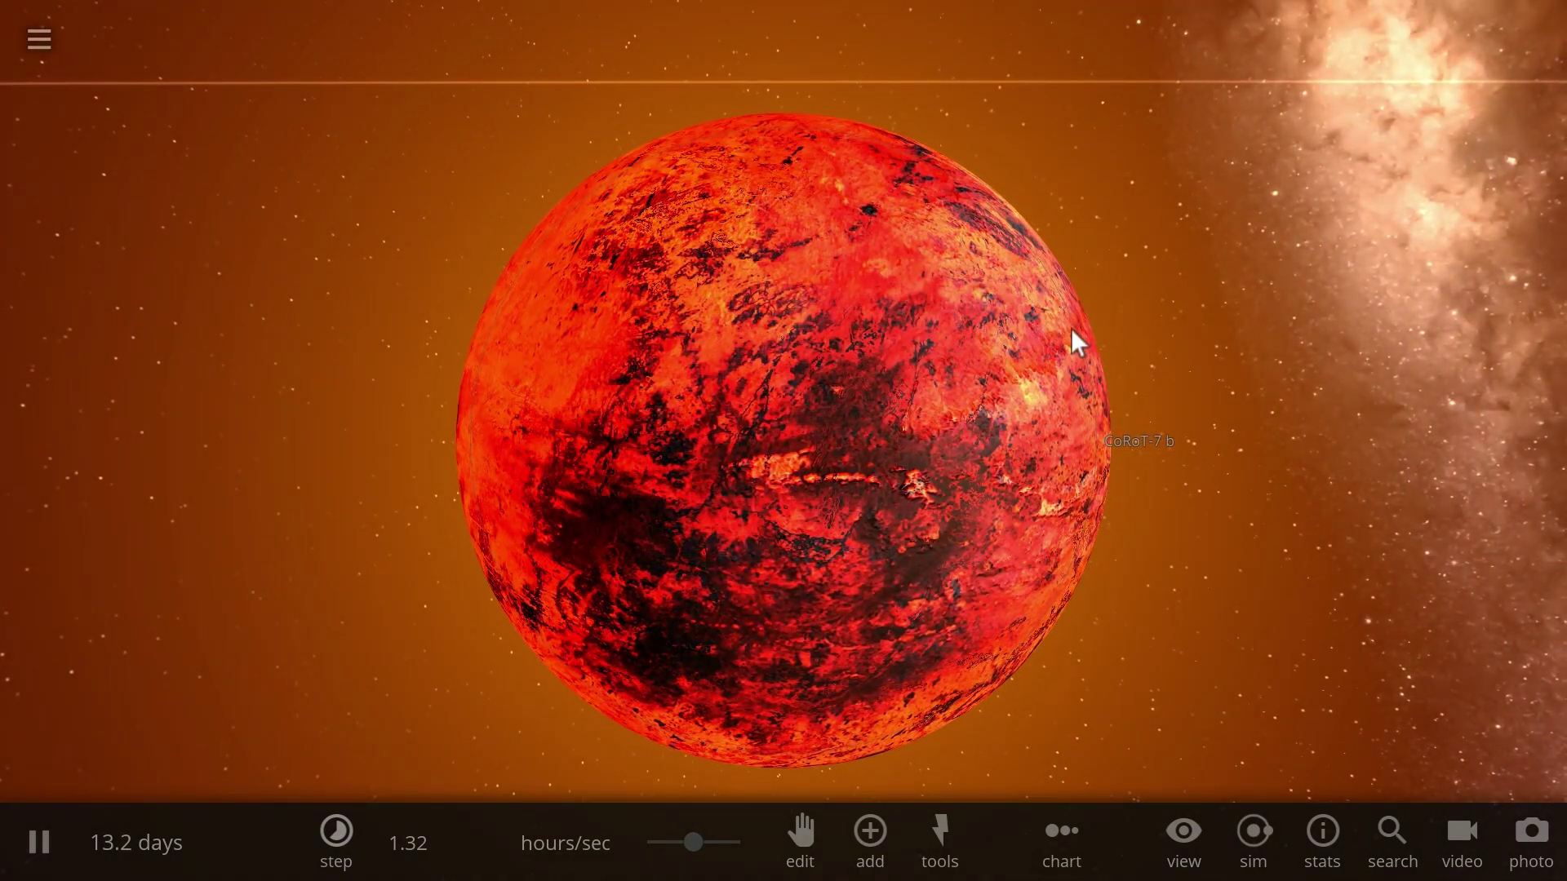
Step: Pause the simulation and examine CoRoT-7 b's molten surface from several sides and against the star
left_click_drag(1066, 330, 1106, 350)
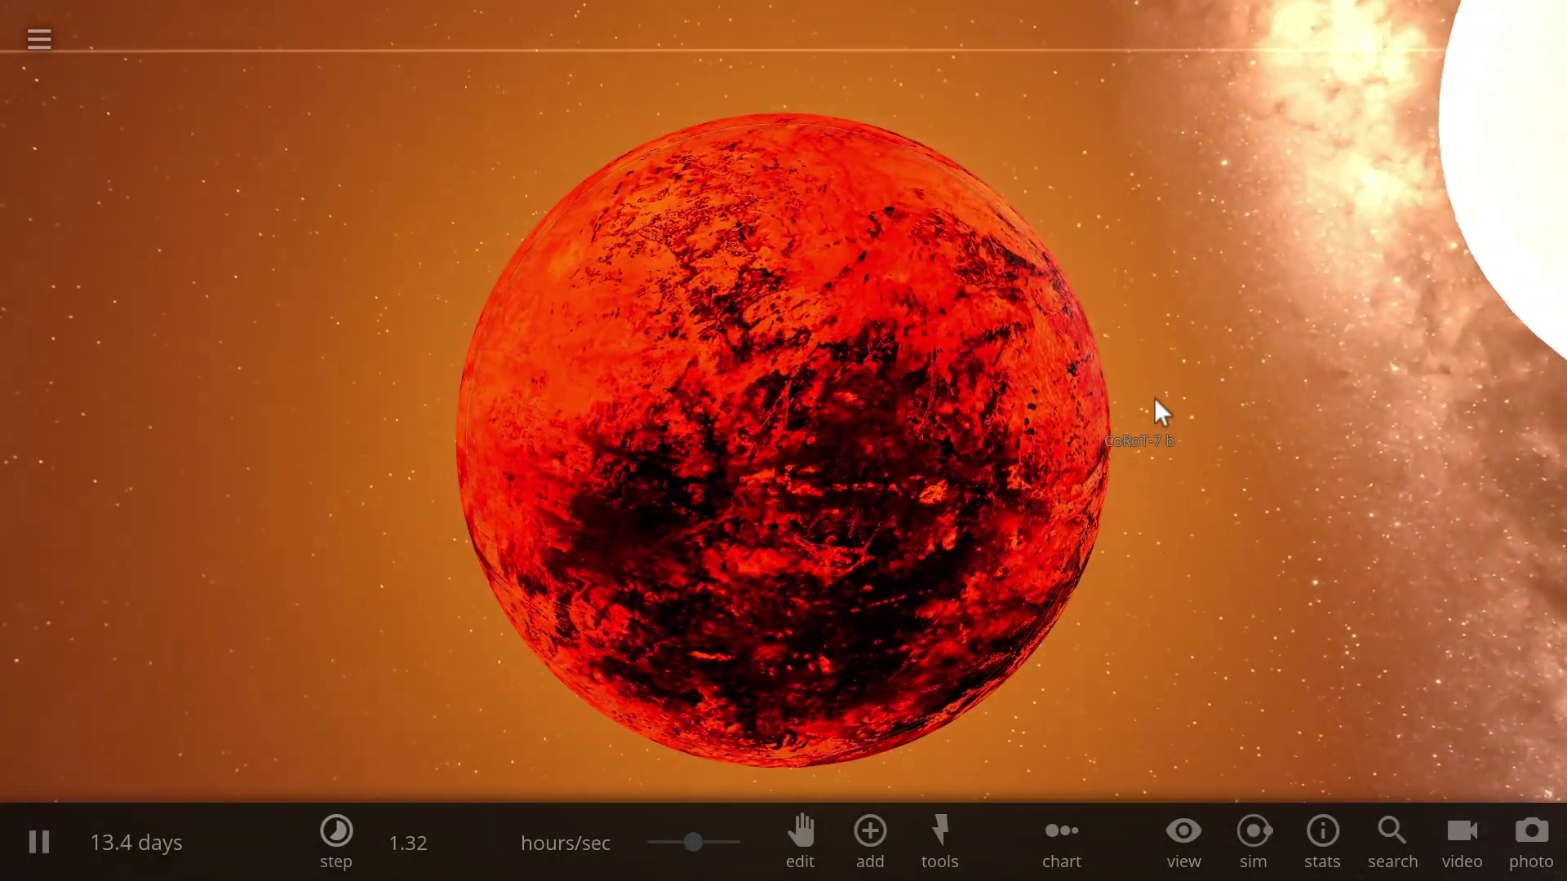
key("space")
left_click_drag(1154, 398, 1139, 348)
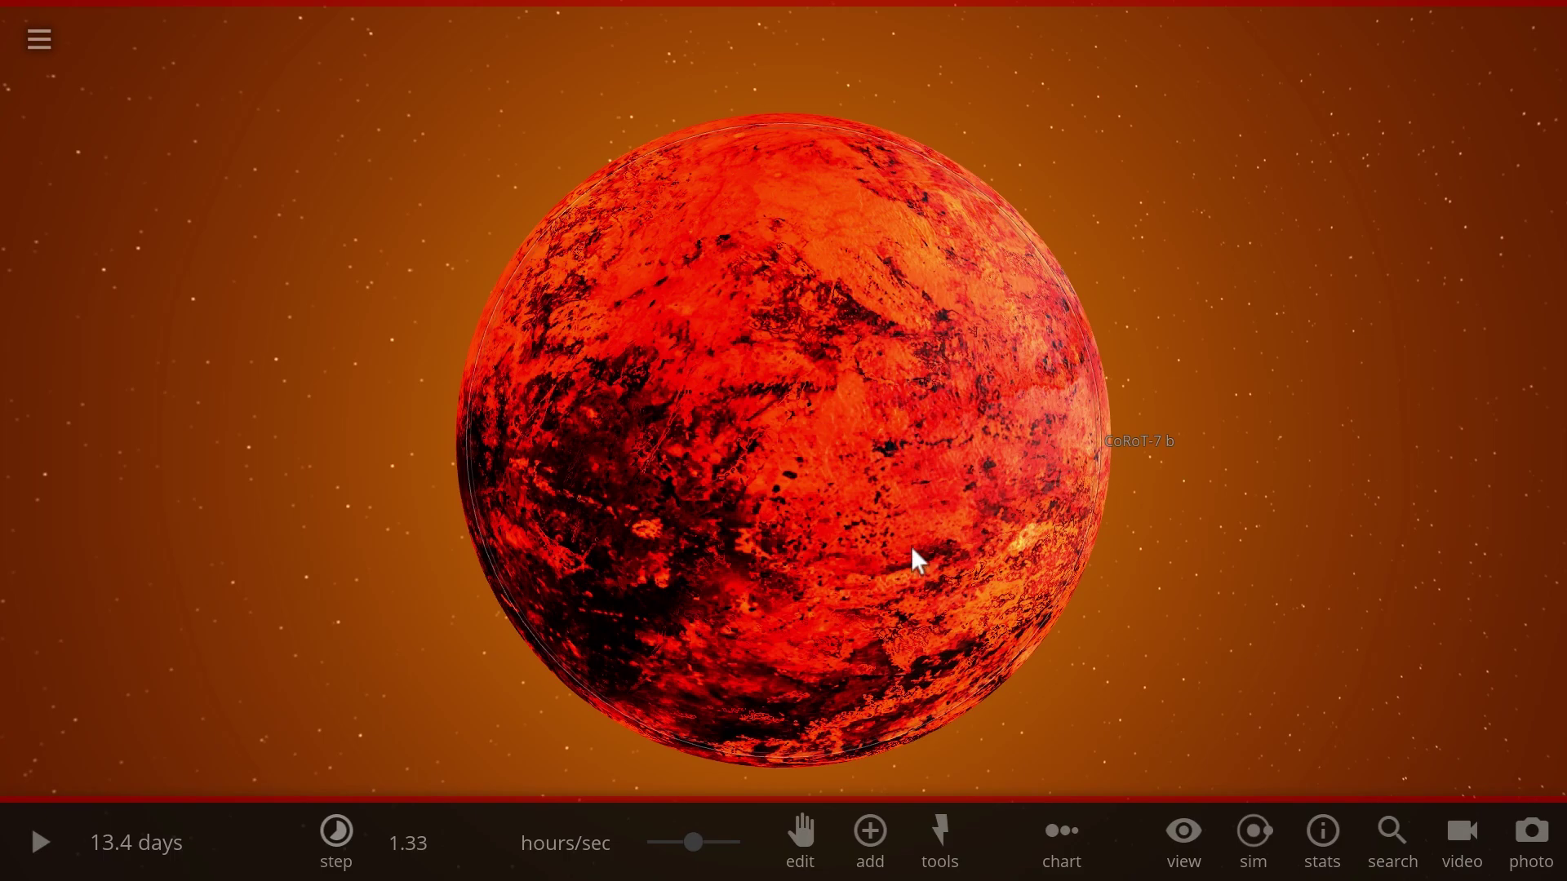
left_click_drag(912, 549, 531, 462)
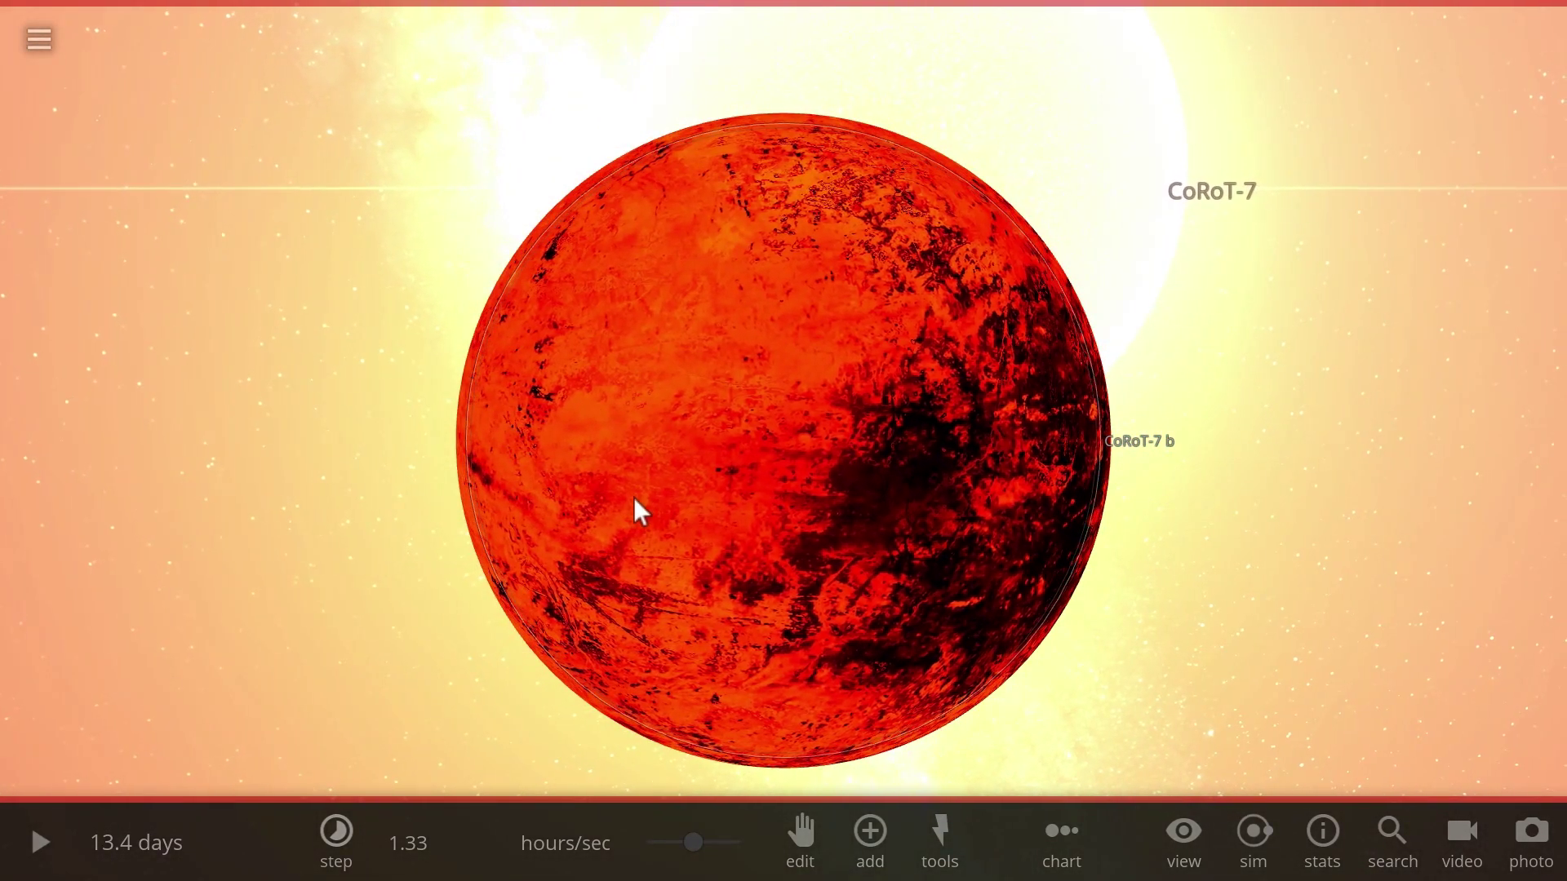
left_click_drag(622, 402, 994, 377)
left_click_drag(791, 508, 655, 396)
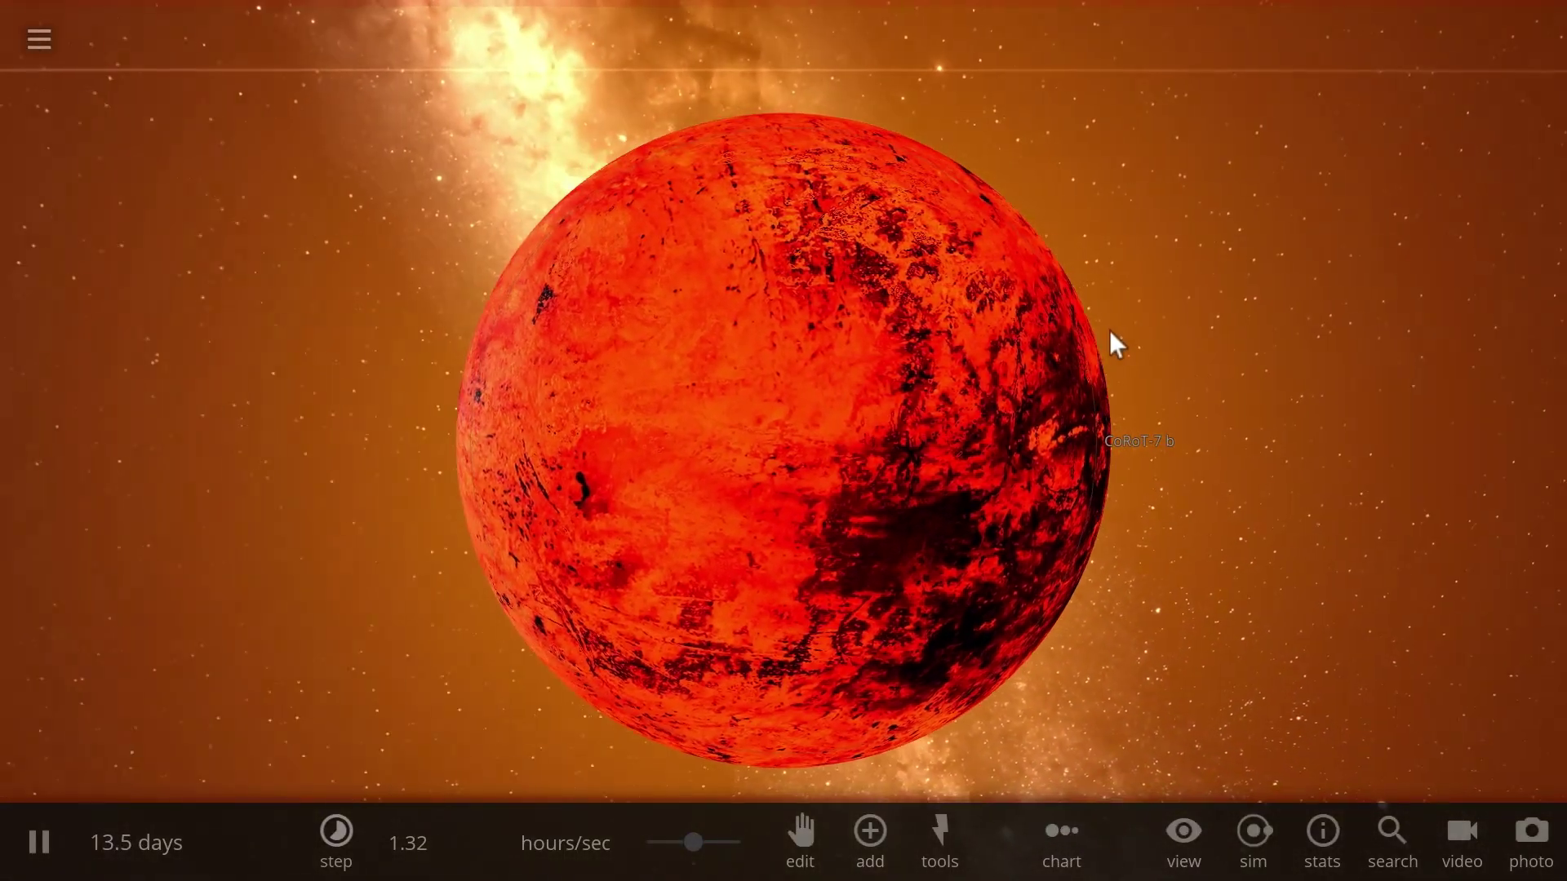
Step: Watch CoRoT-7 b from near and far as it orbits, pausing and resuming the simulation
scroll(1127, 360, "down", 3)
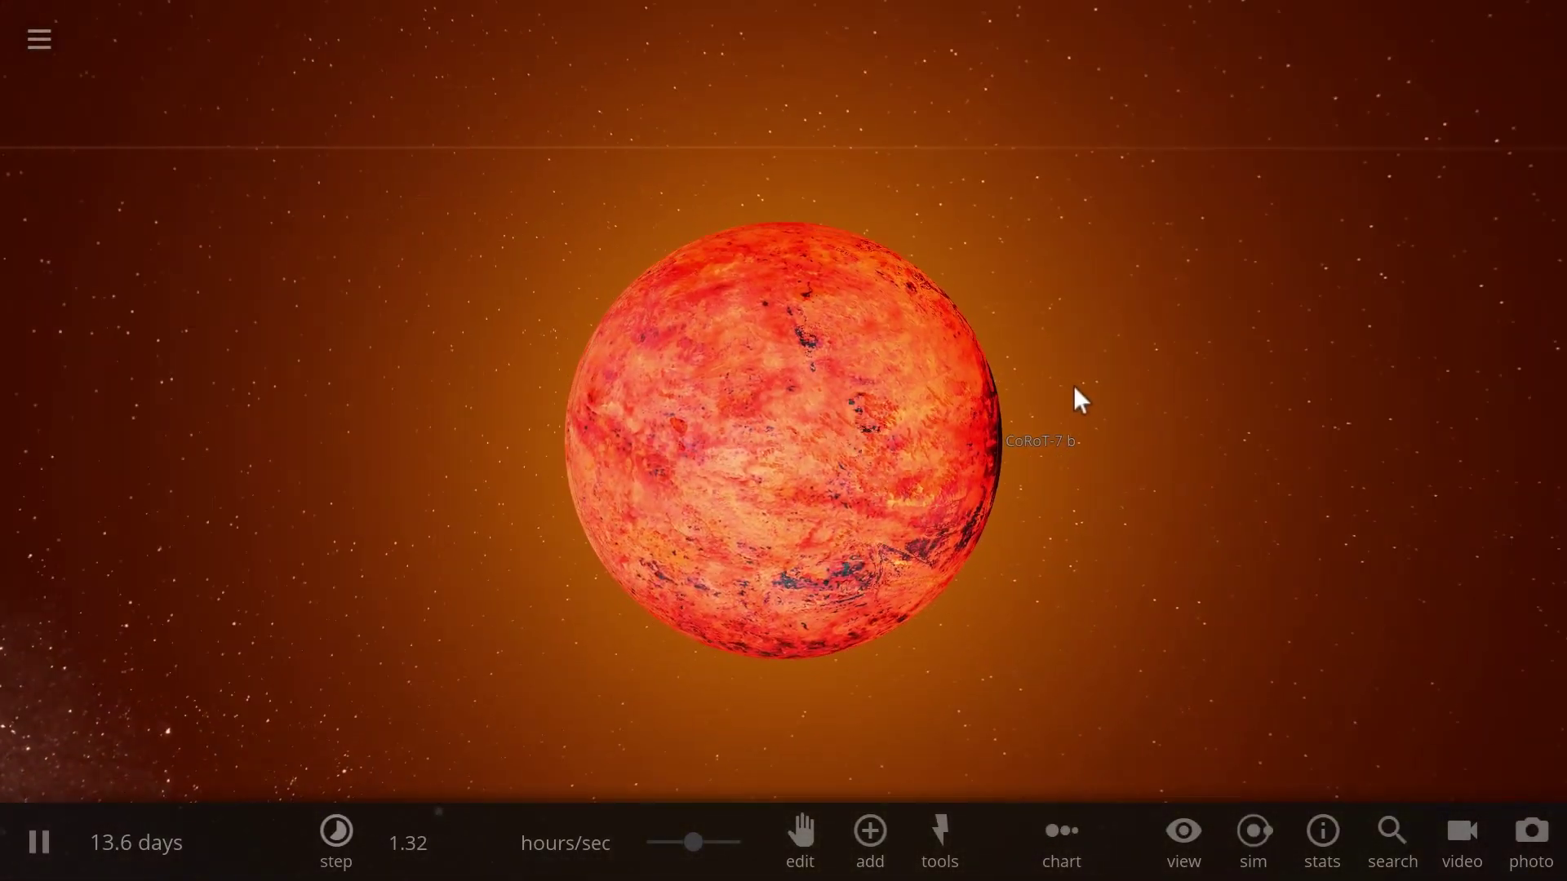
key("space")
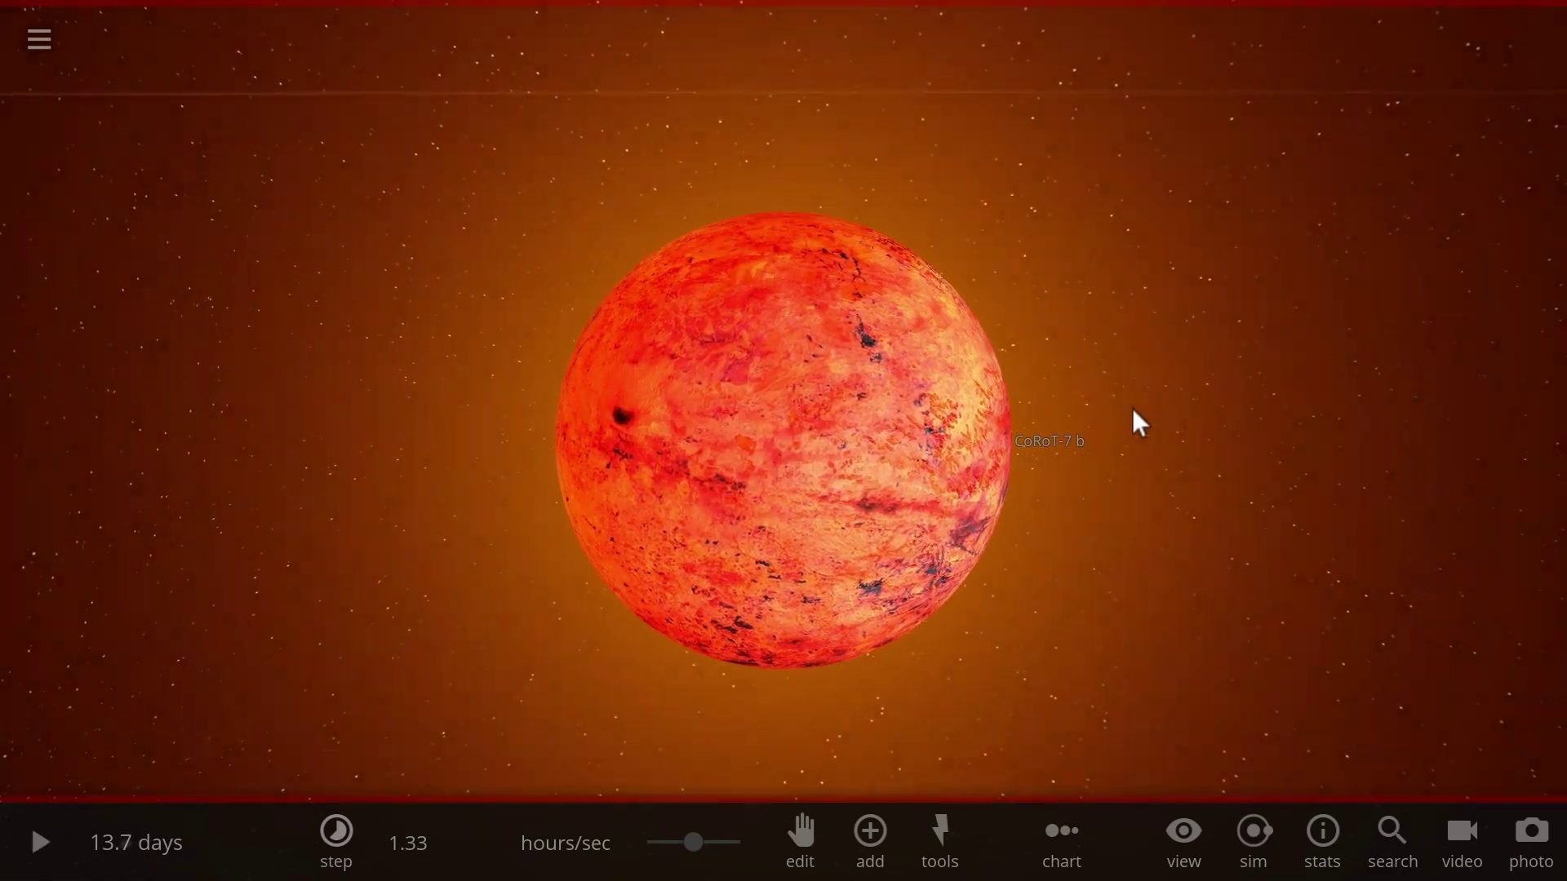
scroll(1132, 408, "up", 4)
key("space")
scroll(894, 405, "down", 2)
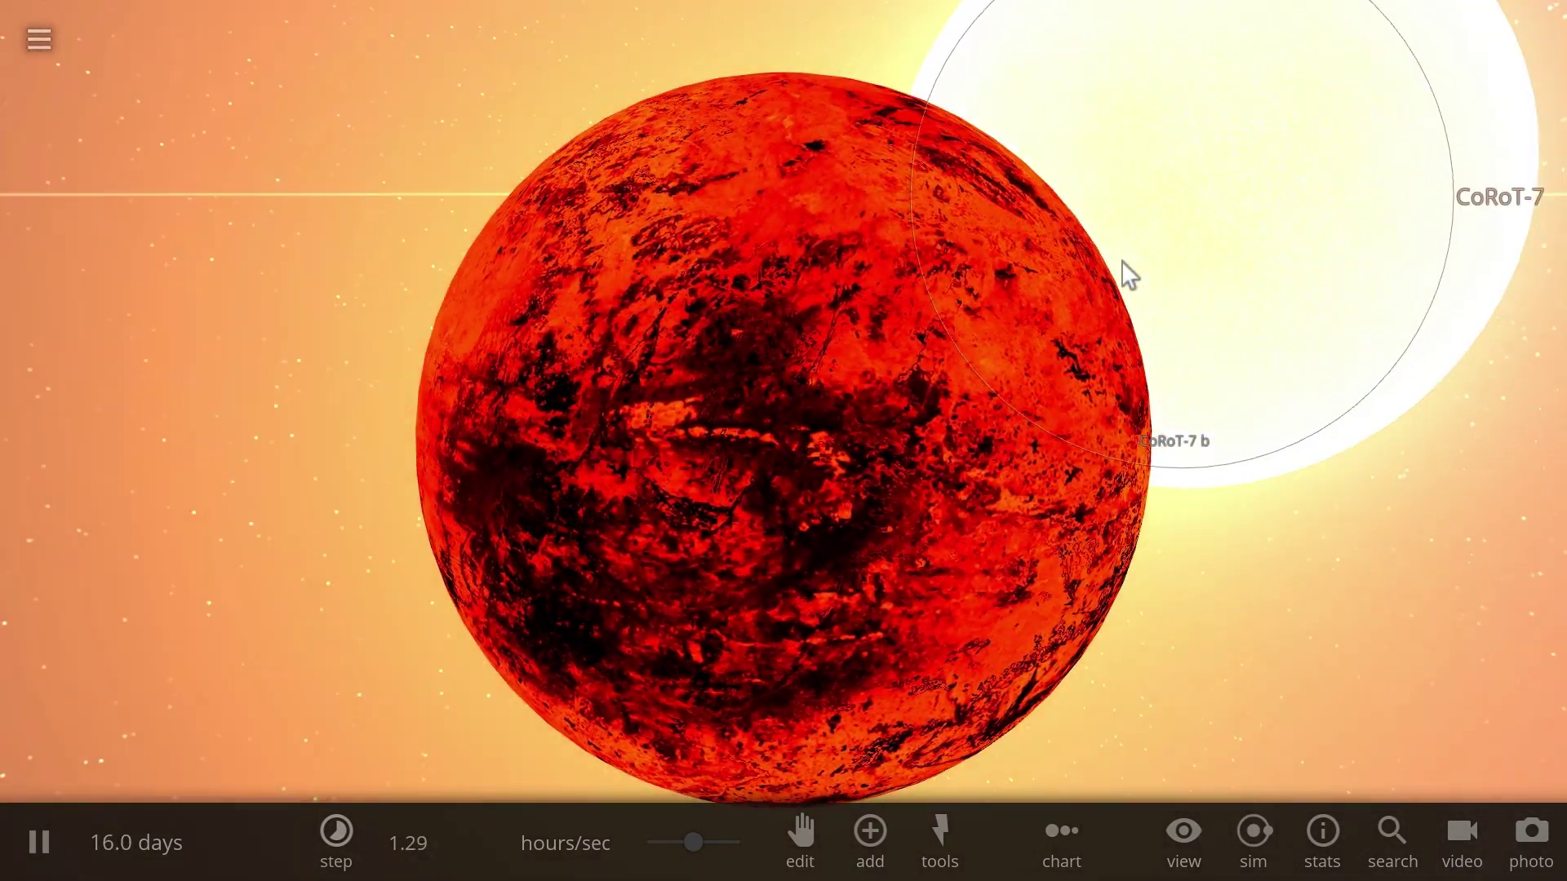
scroll(952, 433, "down", 3)
scroll(761, 480, "down", 5)
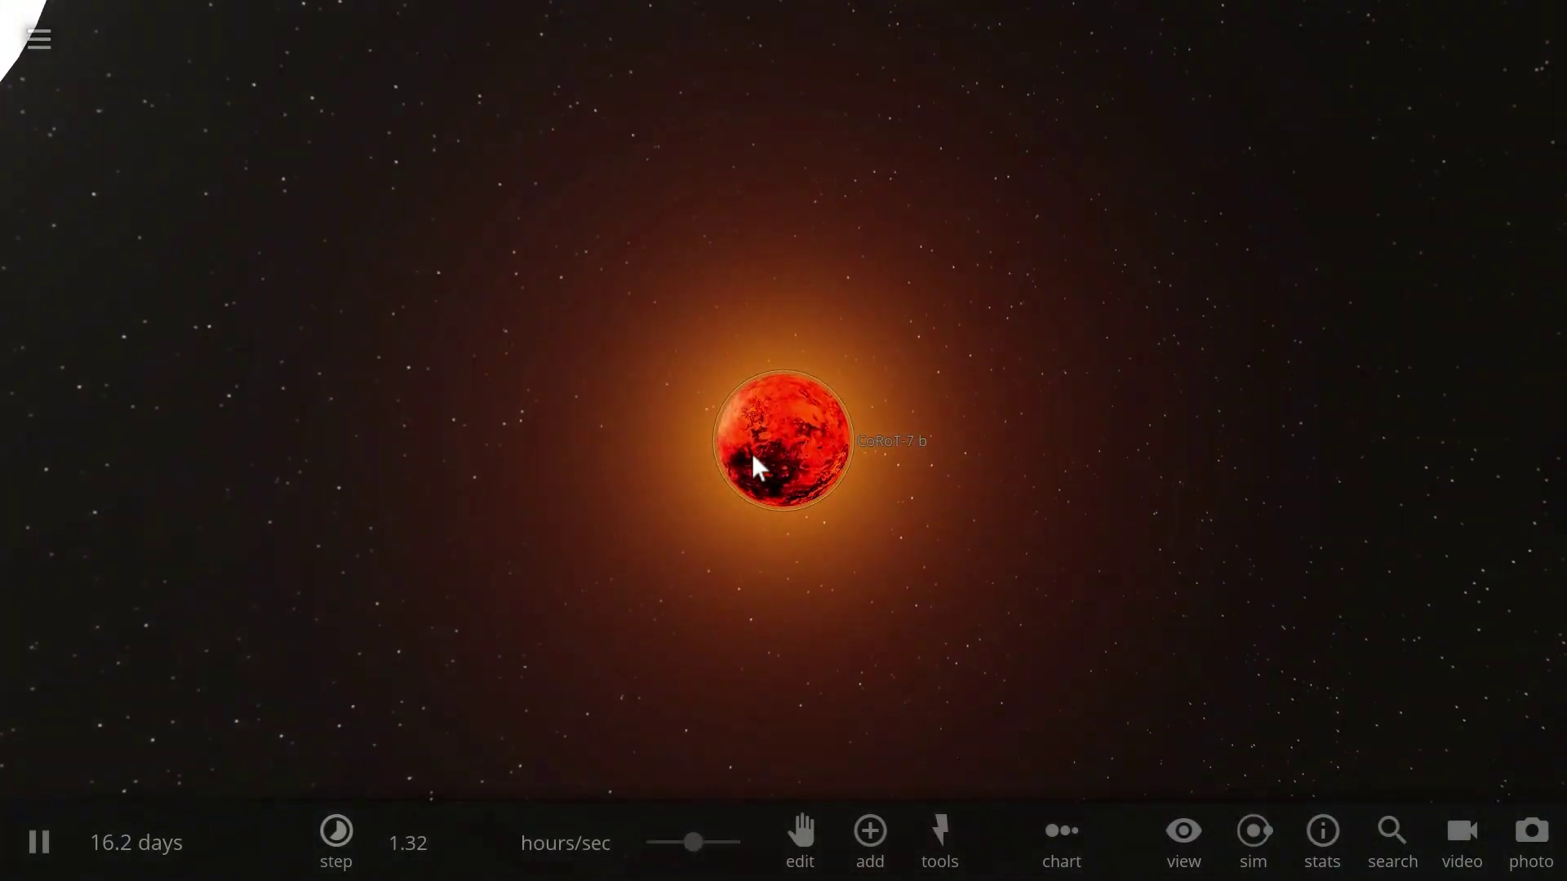
Step: Set the orbital eccentricity of CoRoT-7 b to 0.08 in its motion properties
left_click(804, 470)
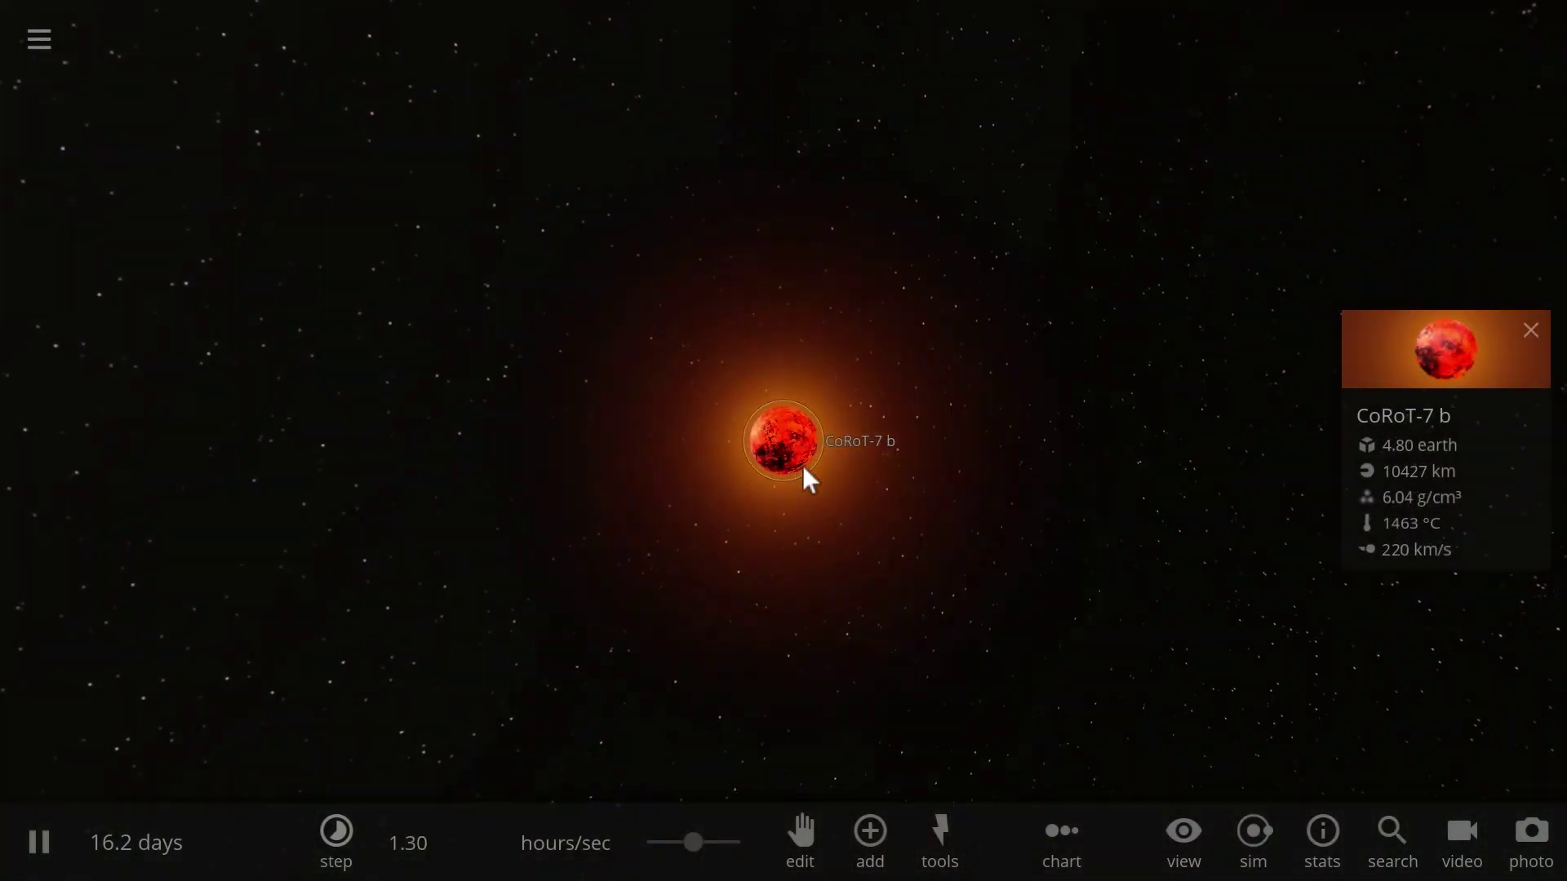
left_click(1425, 351)
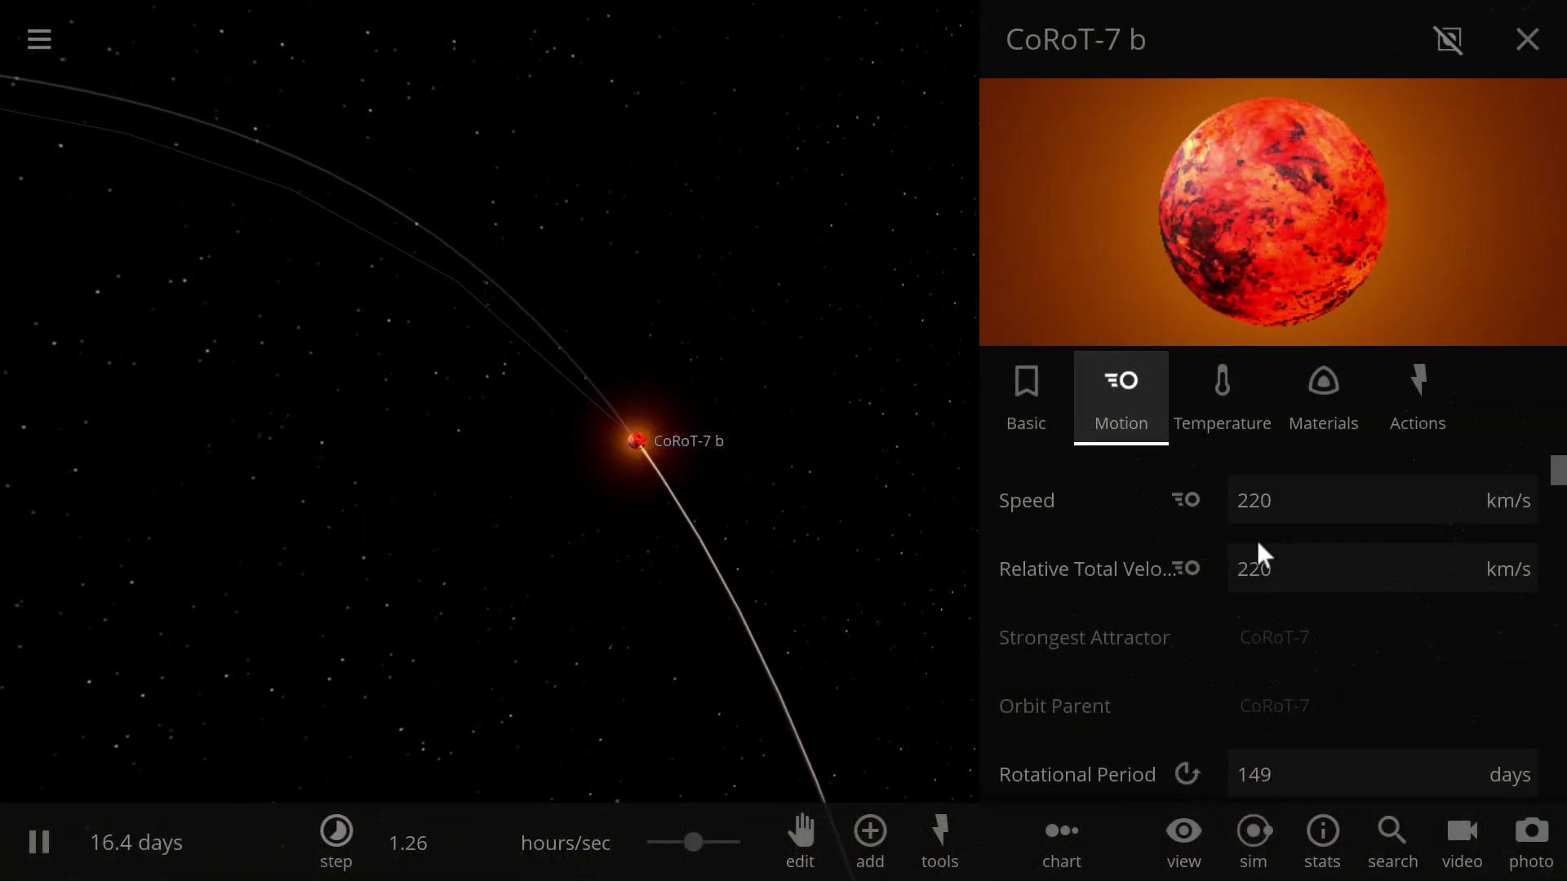
scroll(1256, 543, "down", 10)
scroll(1270, 560, "down", 6)
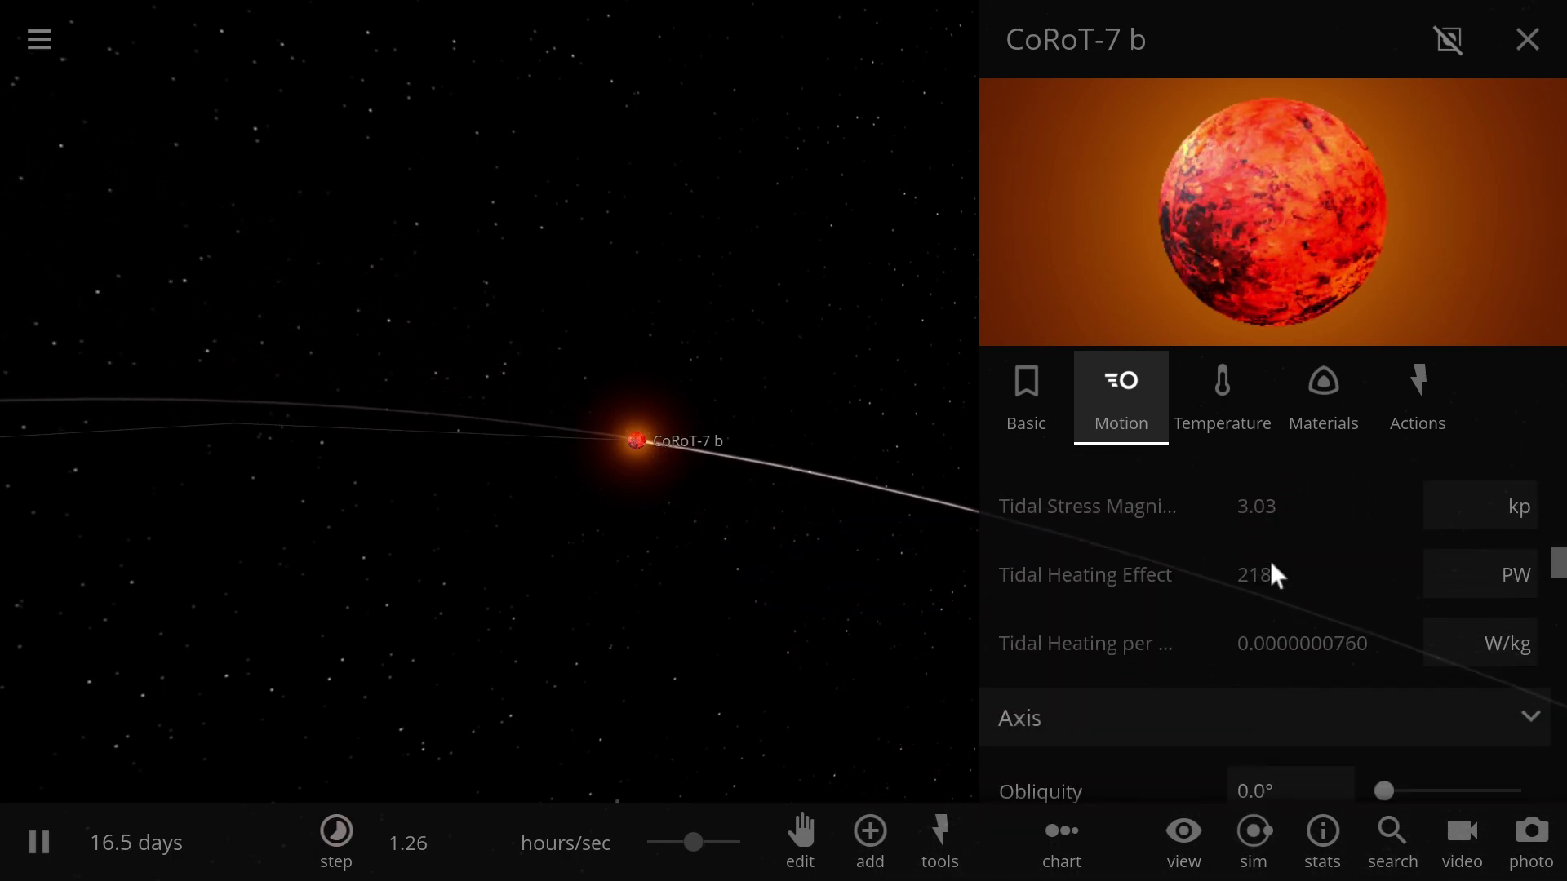
scroll(1272, 564, "up", 3)
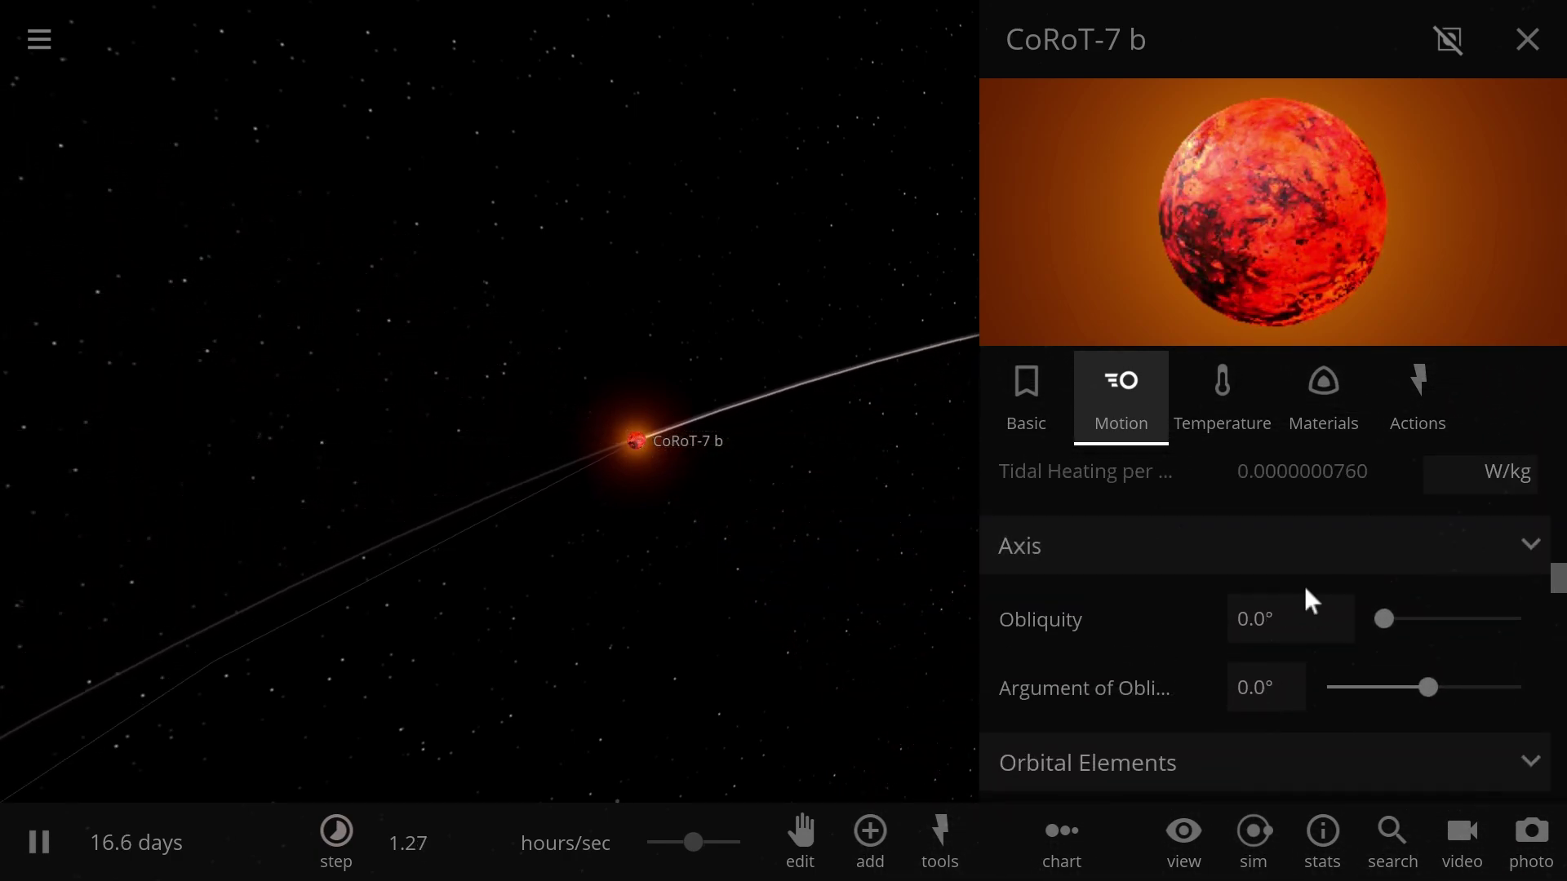
scroll(1330, 604, "down", 3)
left_click_drag(1337, 688, 1361, 693)
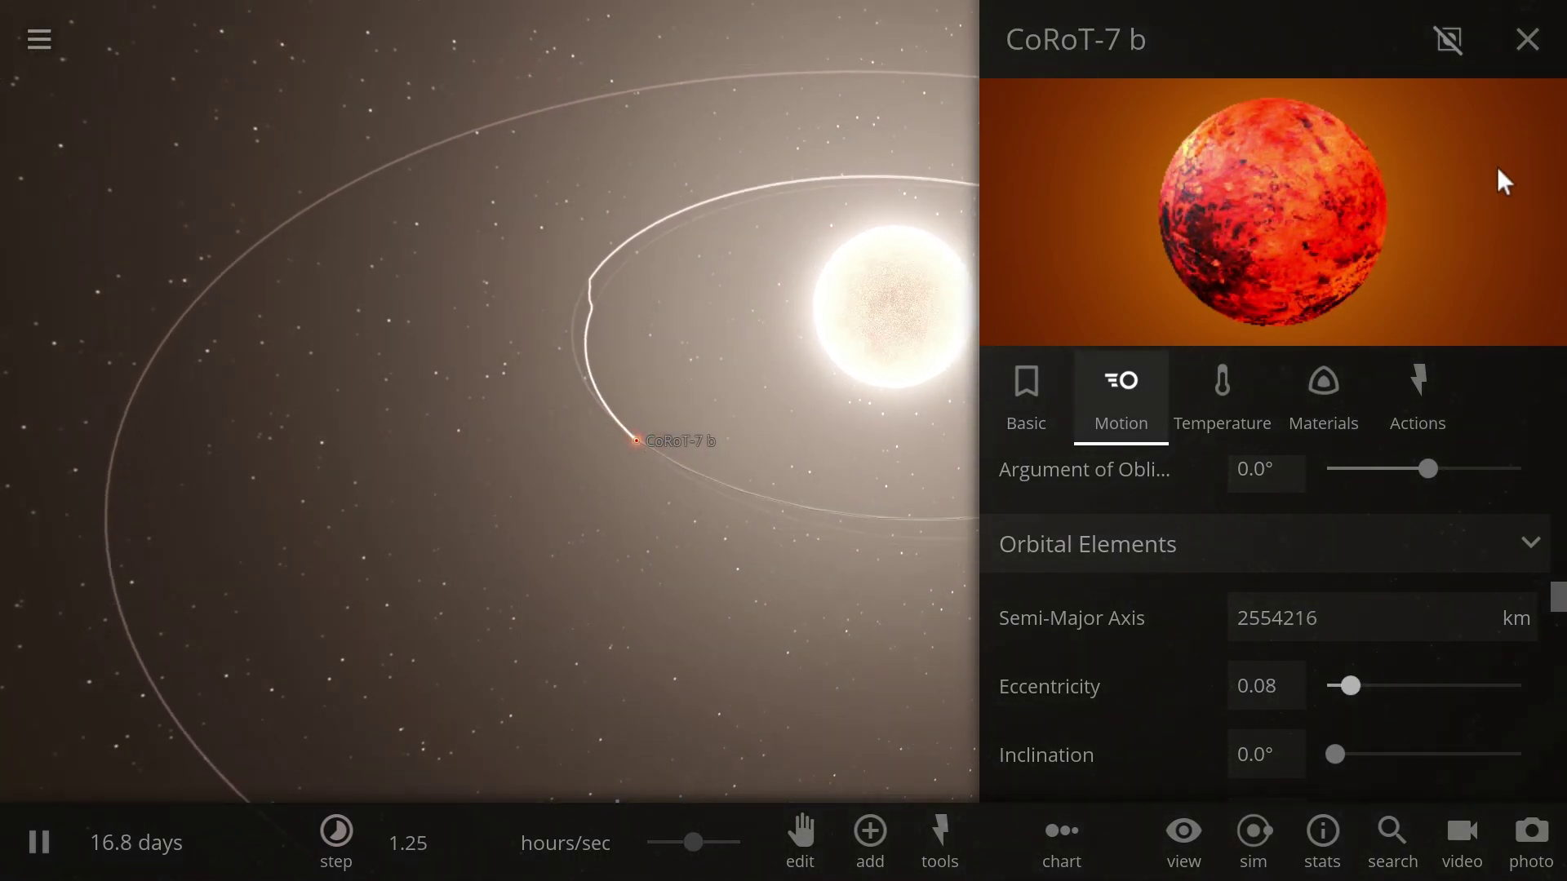
left_click(1527, 39)
Step: Add Jupiter with its moons in orbit around CoRoT-7 at about 3.7 AU
left_click(870, 831)
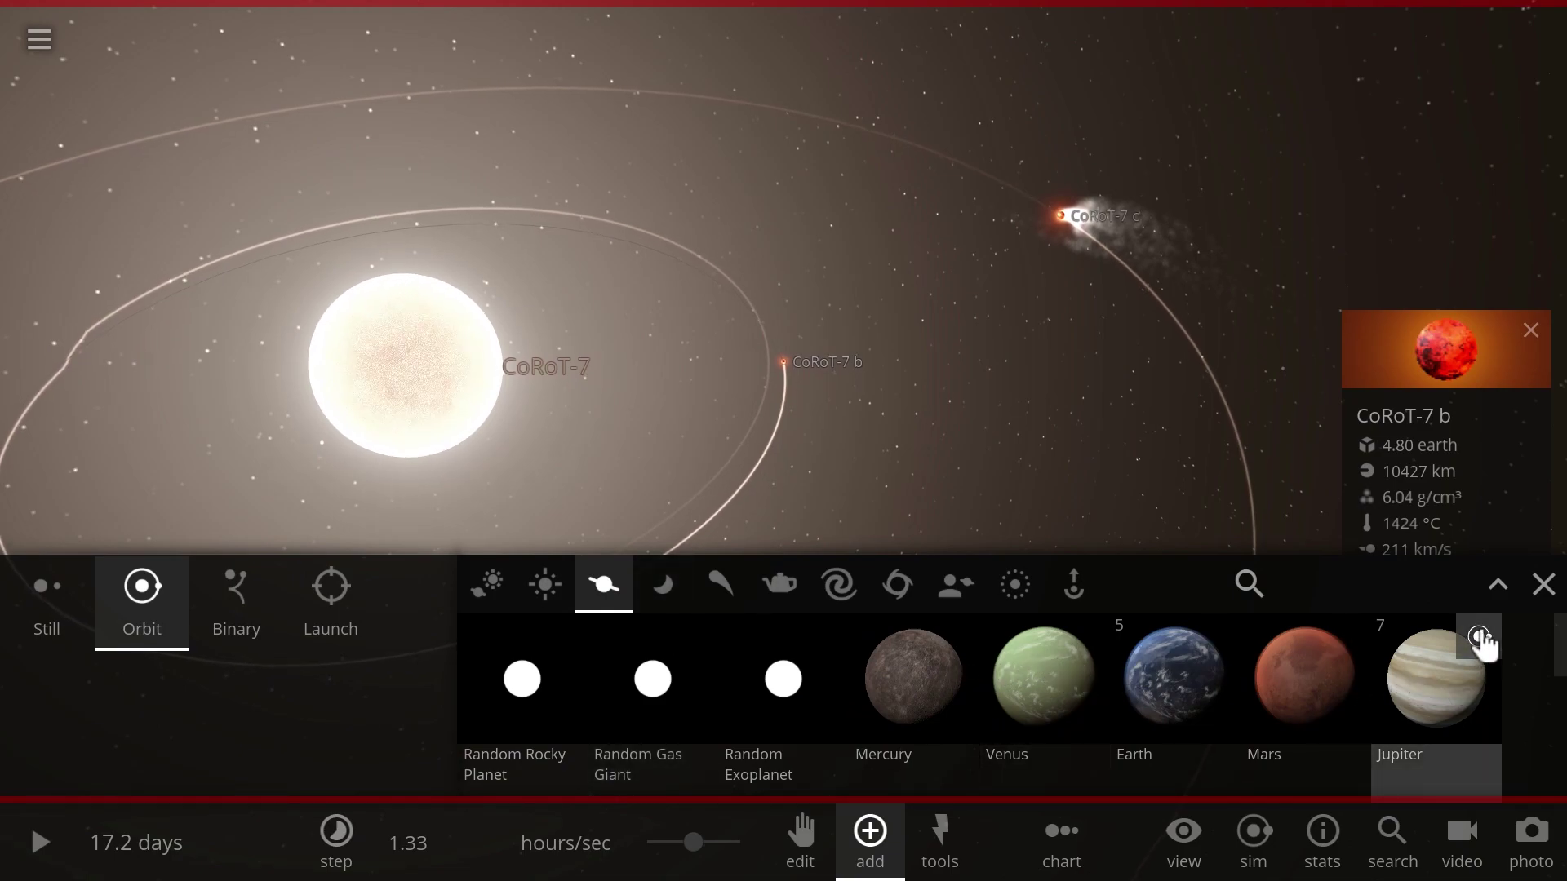
scroll(1219, 330, "down", 8)
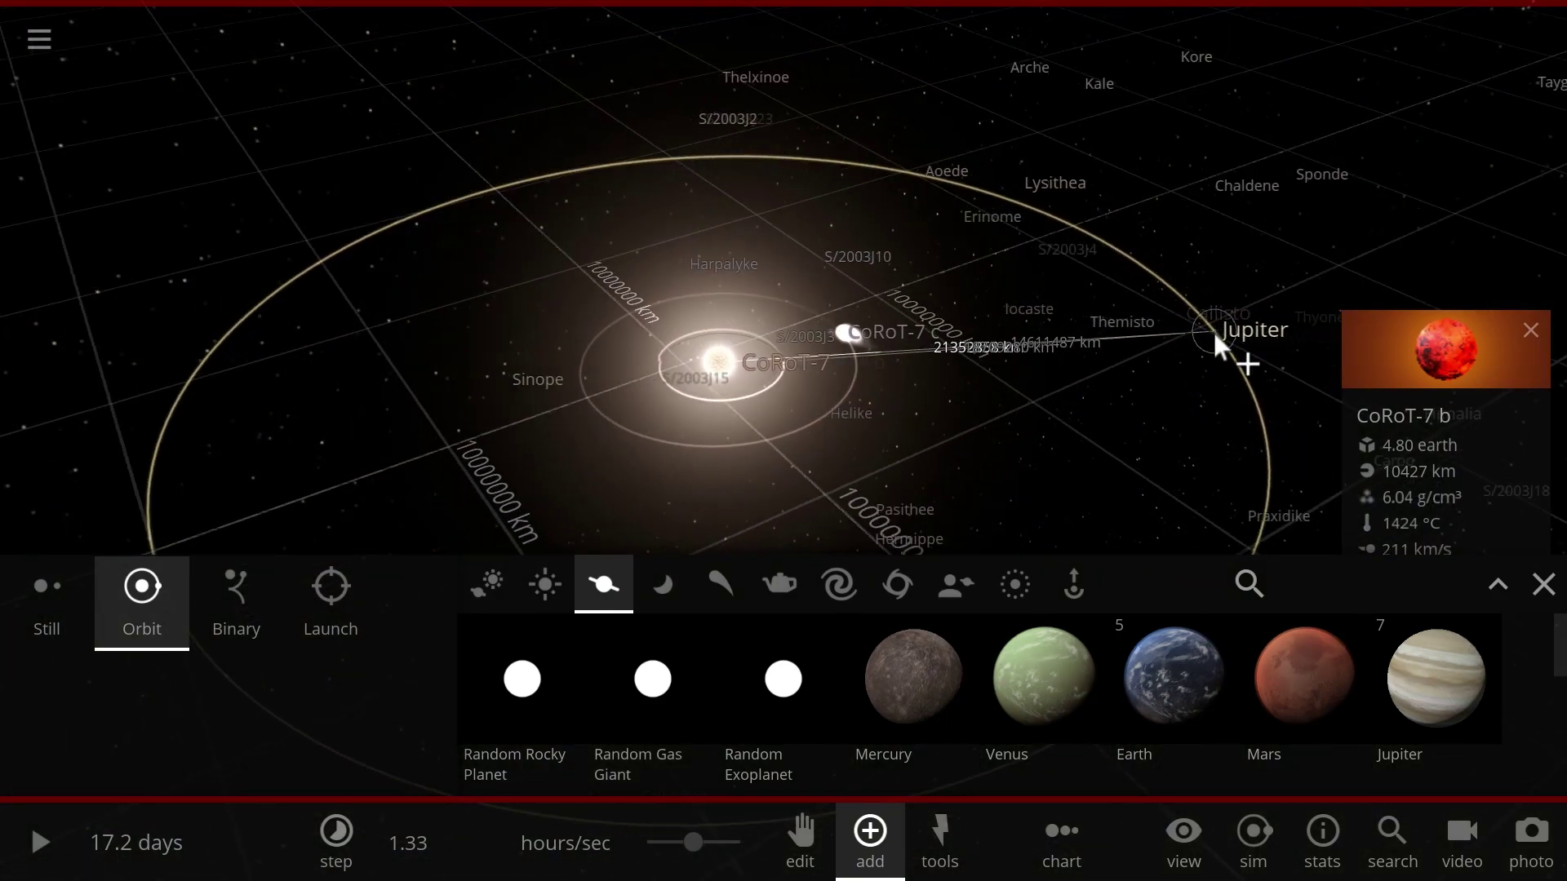
scroll(1241, 326, "down", 4)
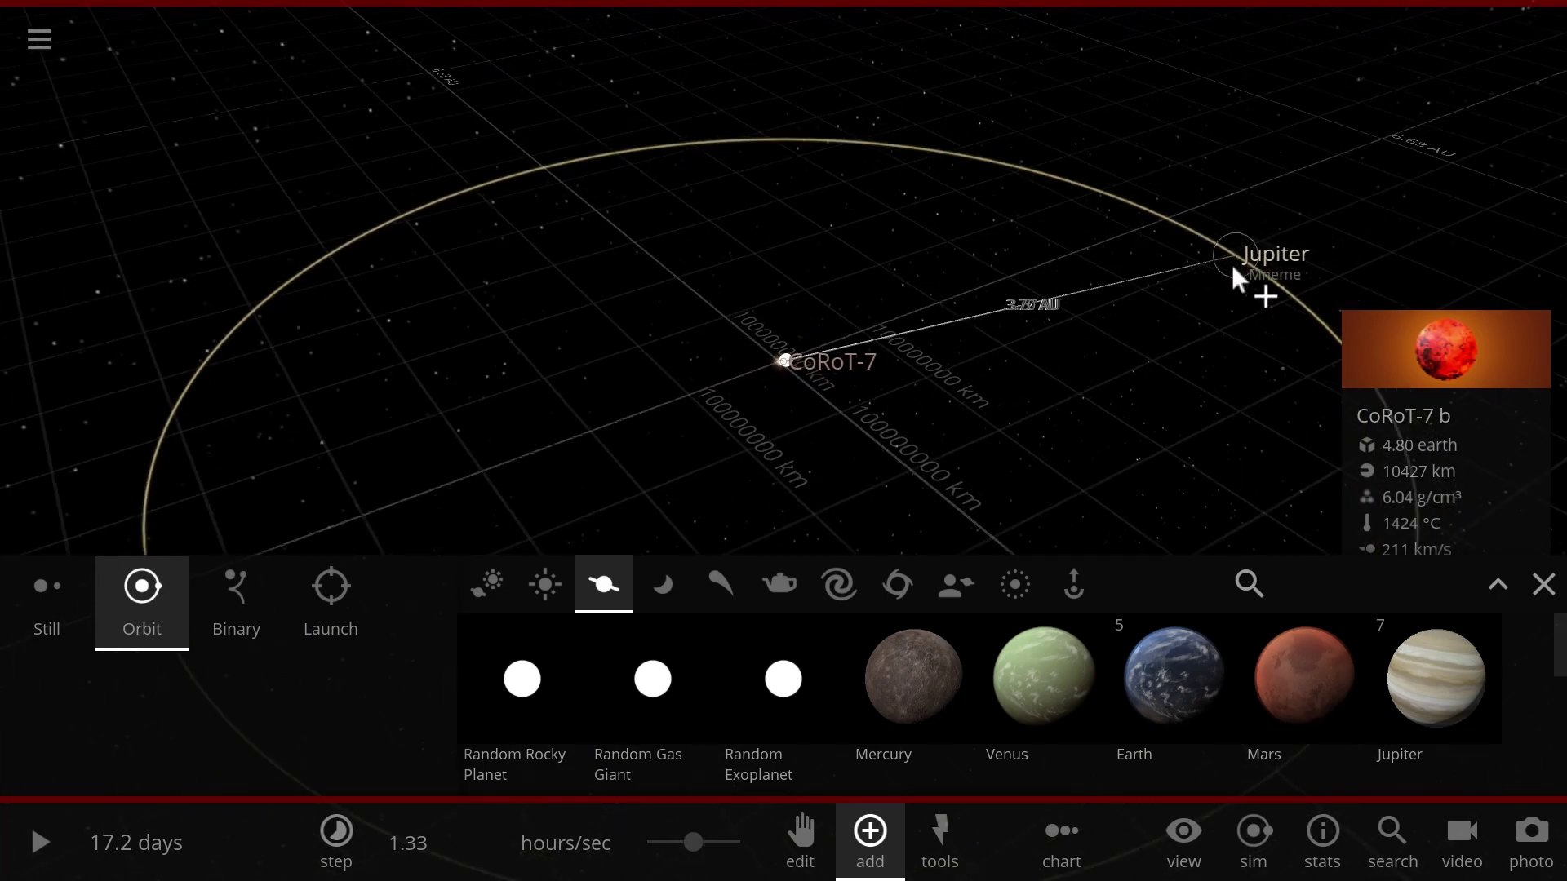
left_click(1232, 265)
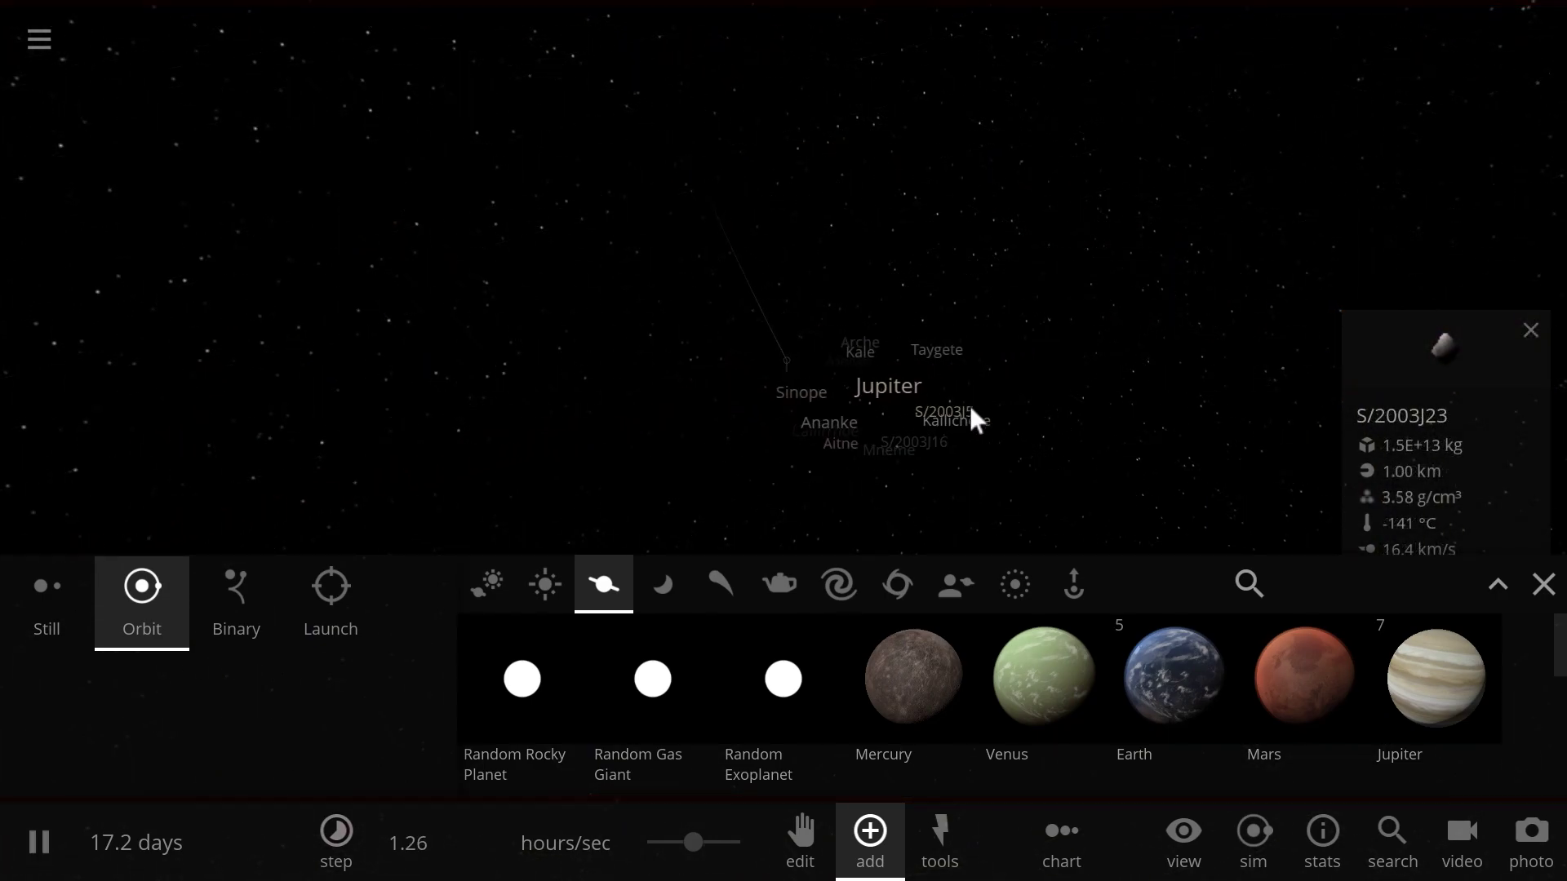
Step: Locate Jupiter among its moons, focus on Io with the simulation running, and close the object library
scroll(955, 418, "up", 5)
left_click(963, 424)
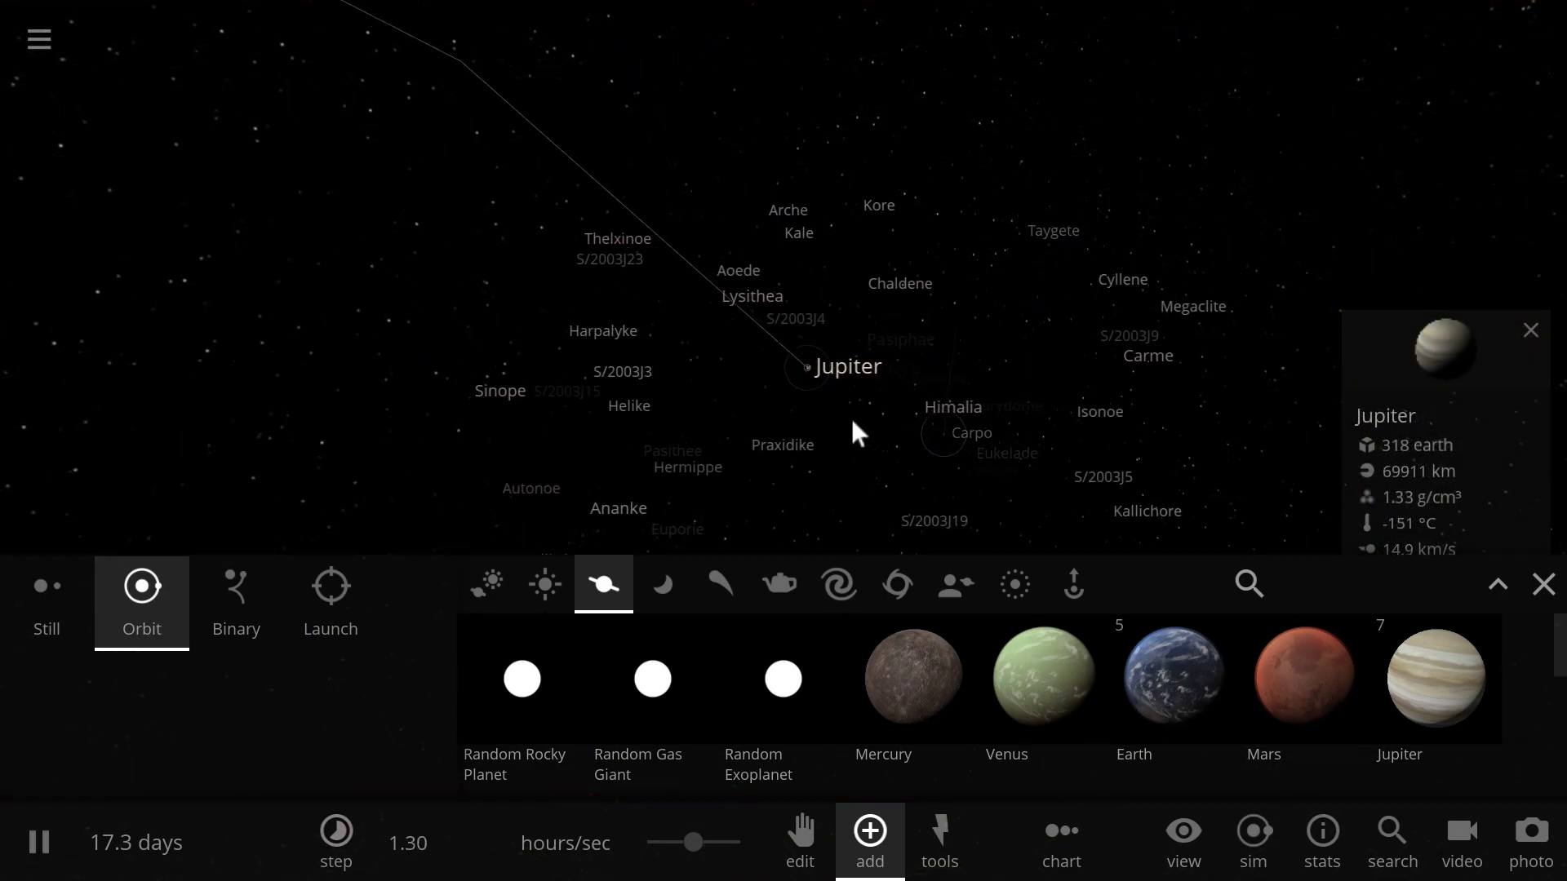
scroll(839, 427, "up", 6)
key("space")
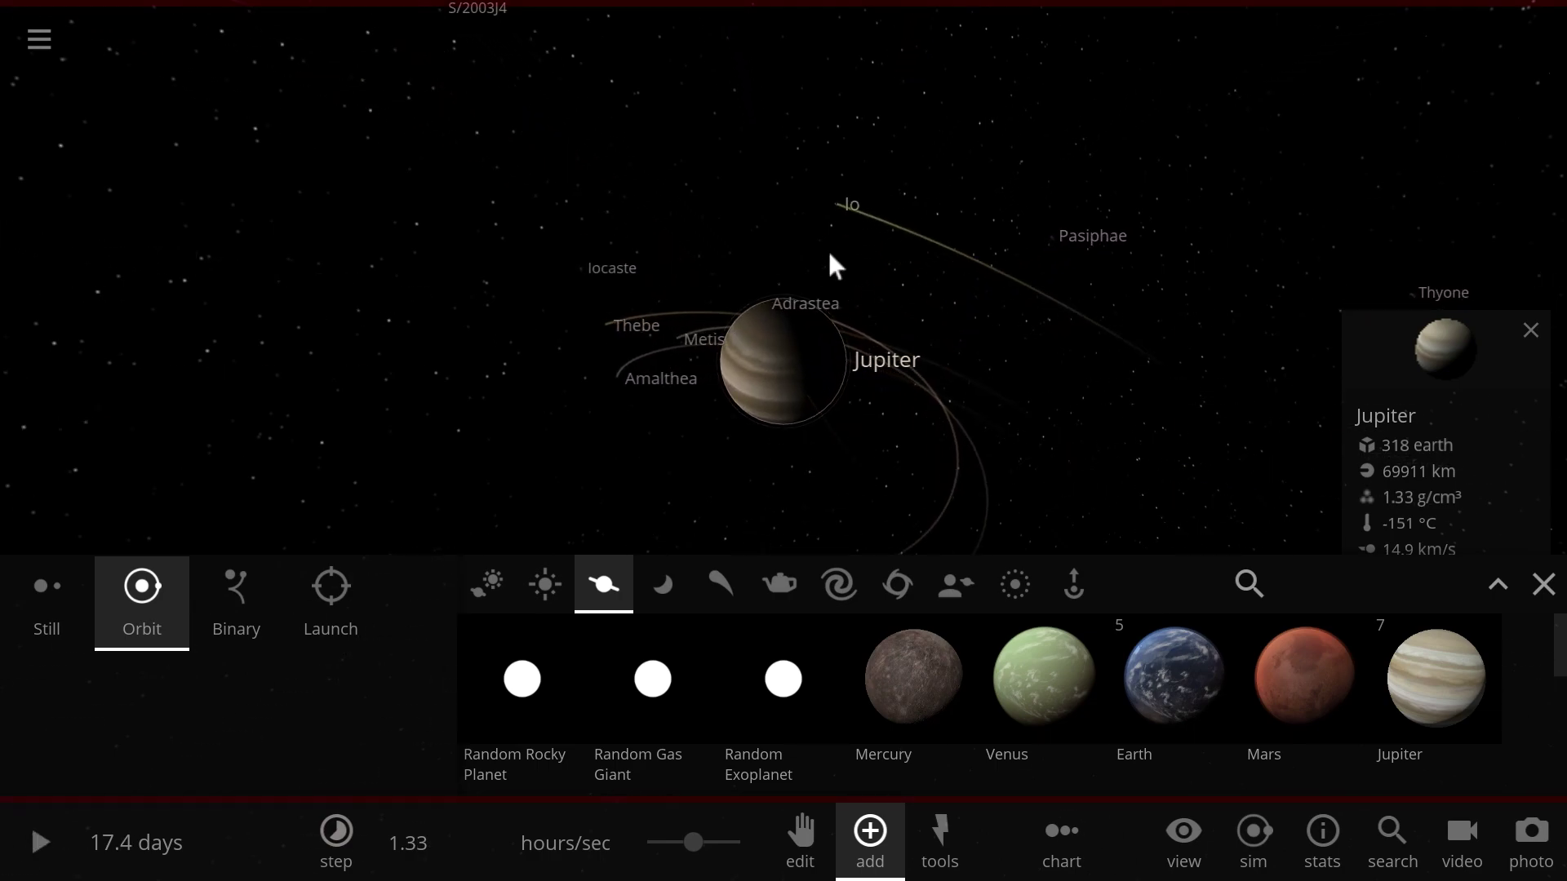
double_click(834, 198)
key("space")
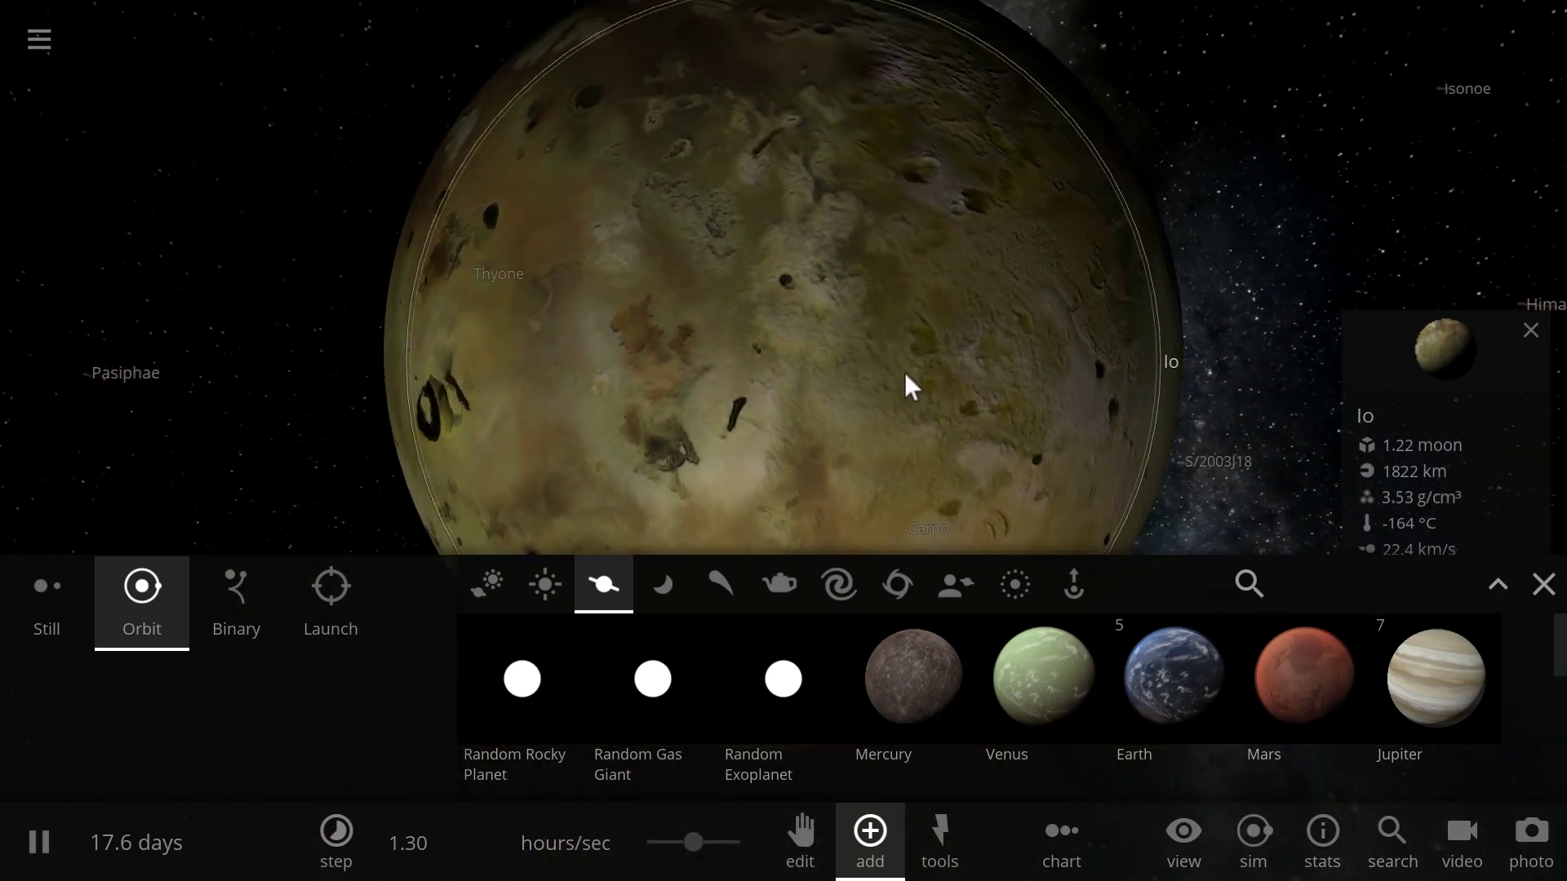
left_click(1543, 584)
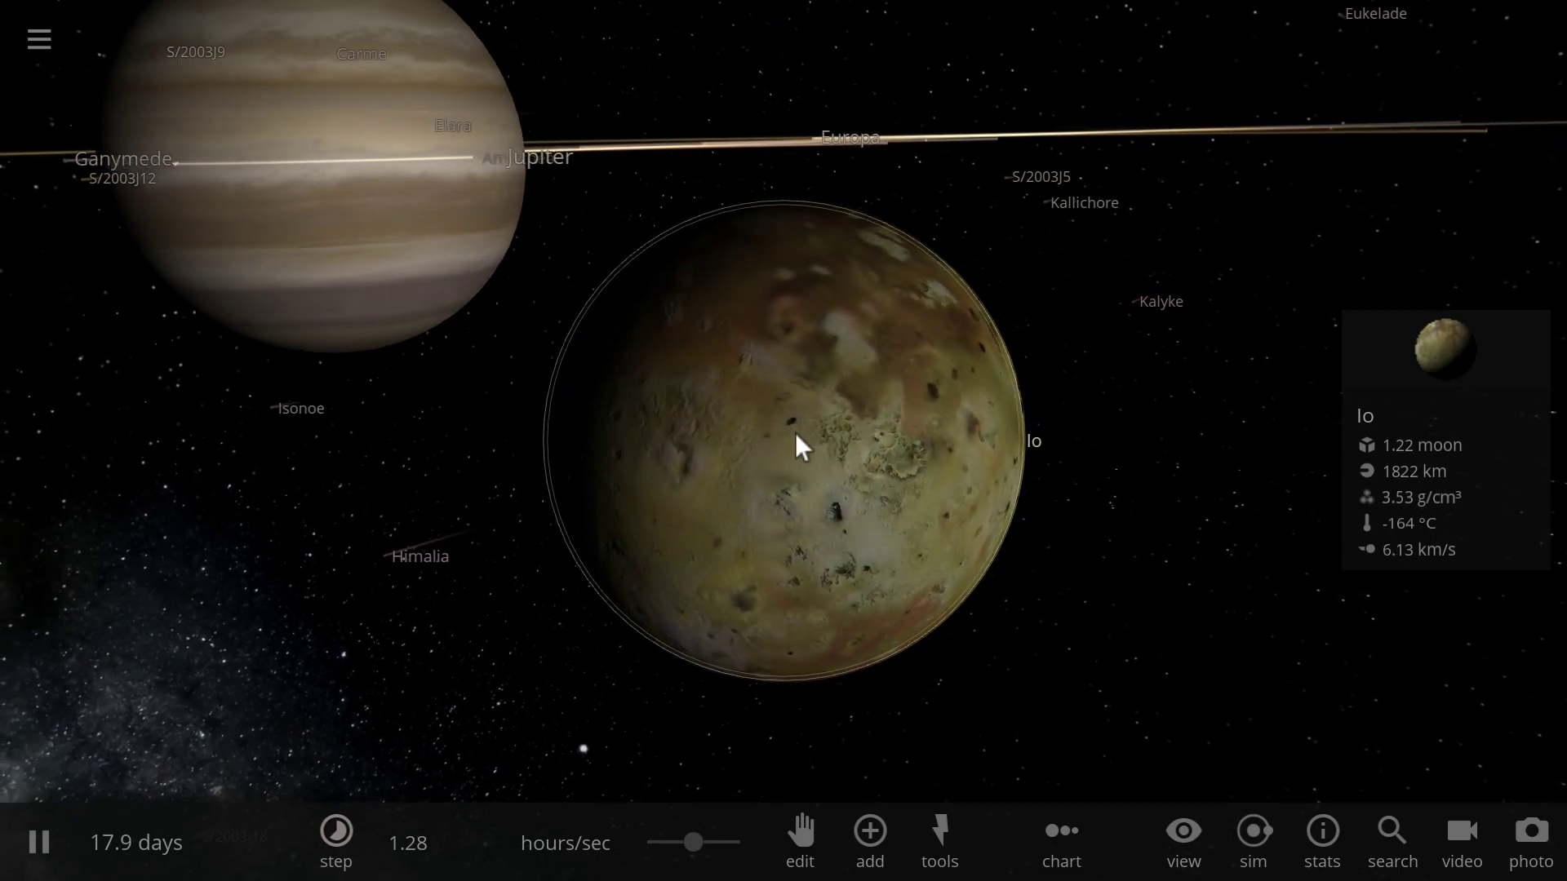
Step: Examine Io's surface up close and its place within Jupiter's moon system
scroll(772, 433, "up", 3)
left_click_drag(785, 428, 650, 482)
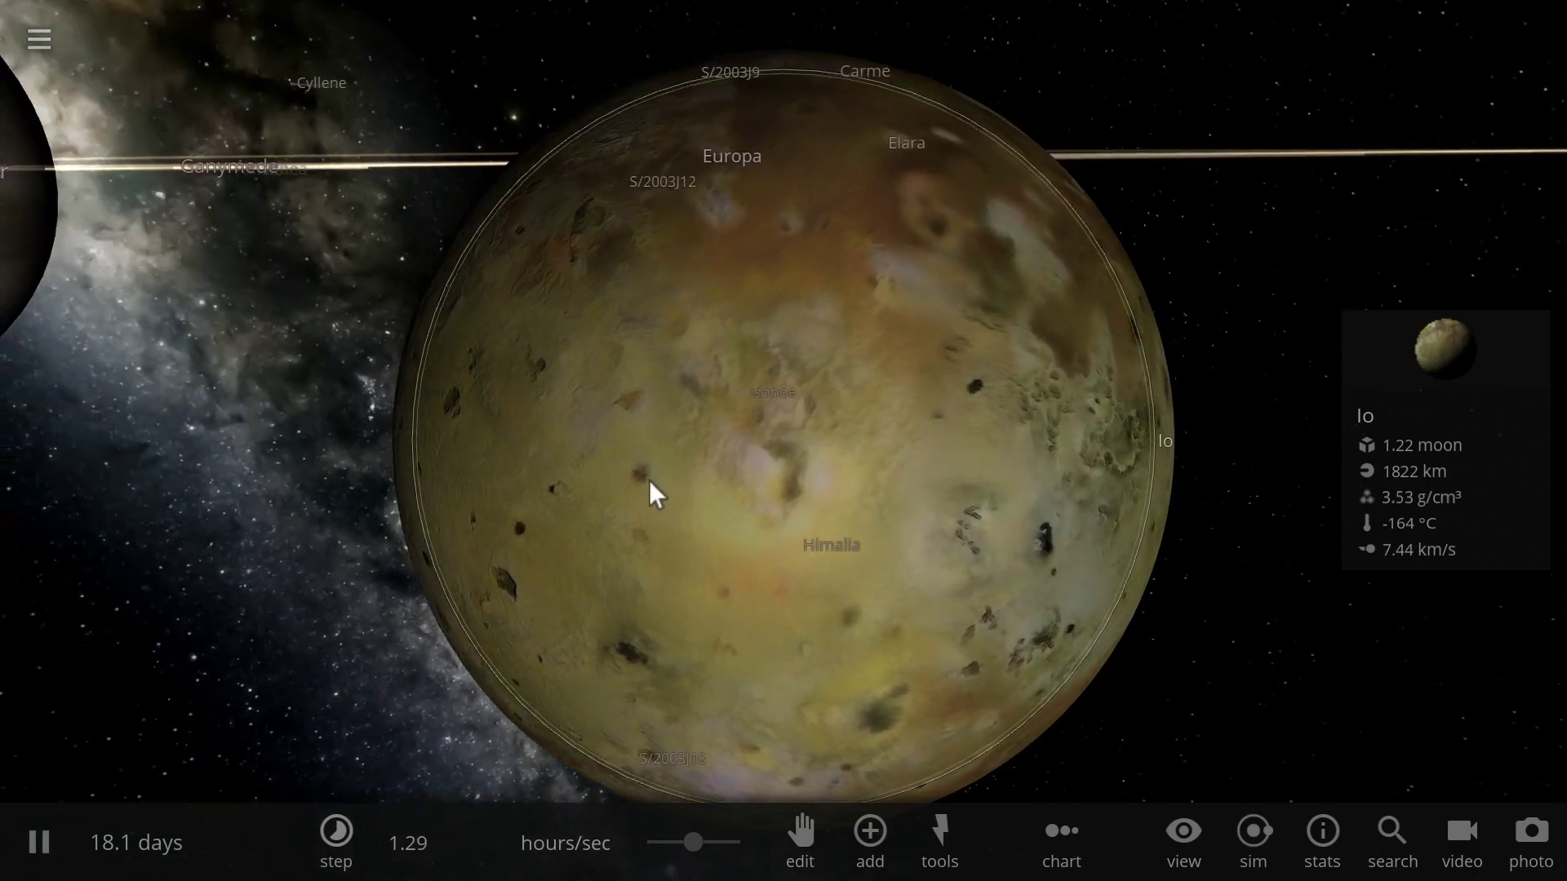
scroll(614, 511, "down", 6)
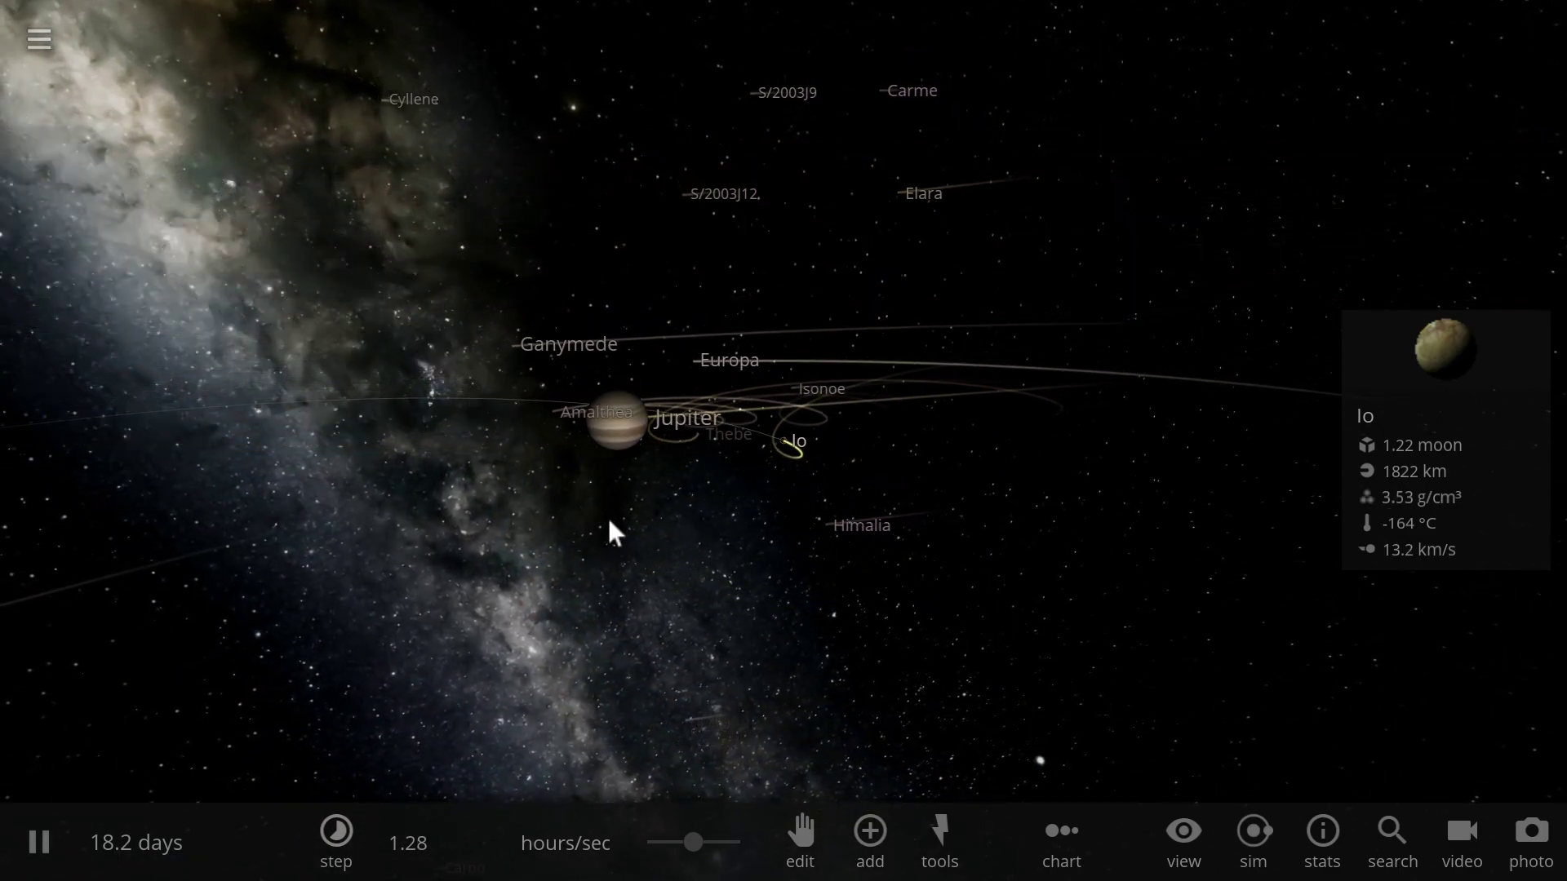
scroll(531, 448, "down", 5)
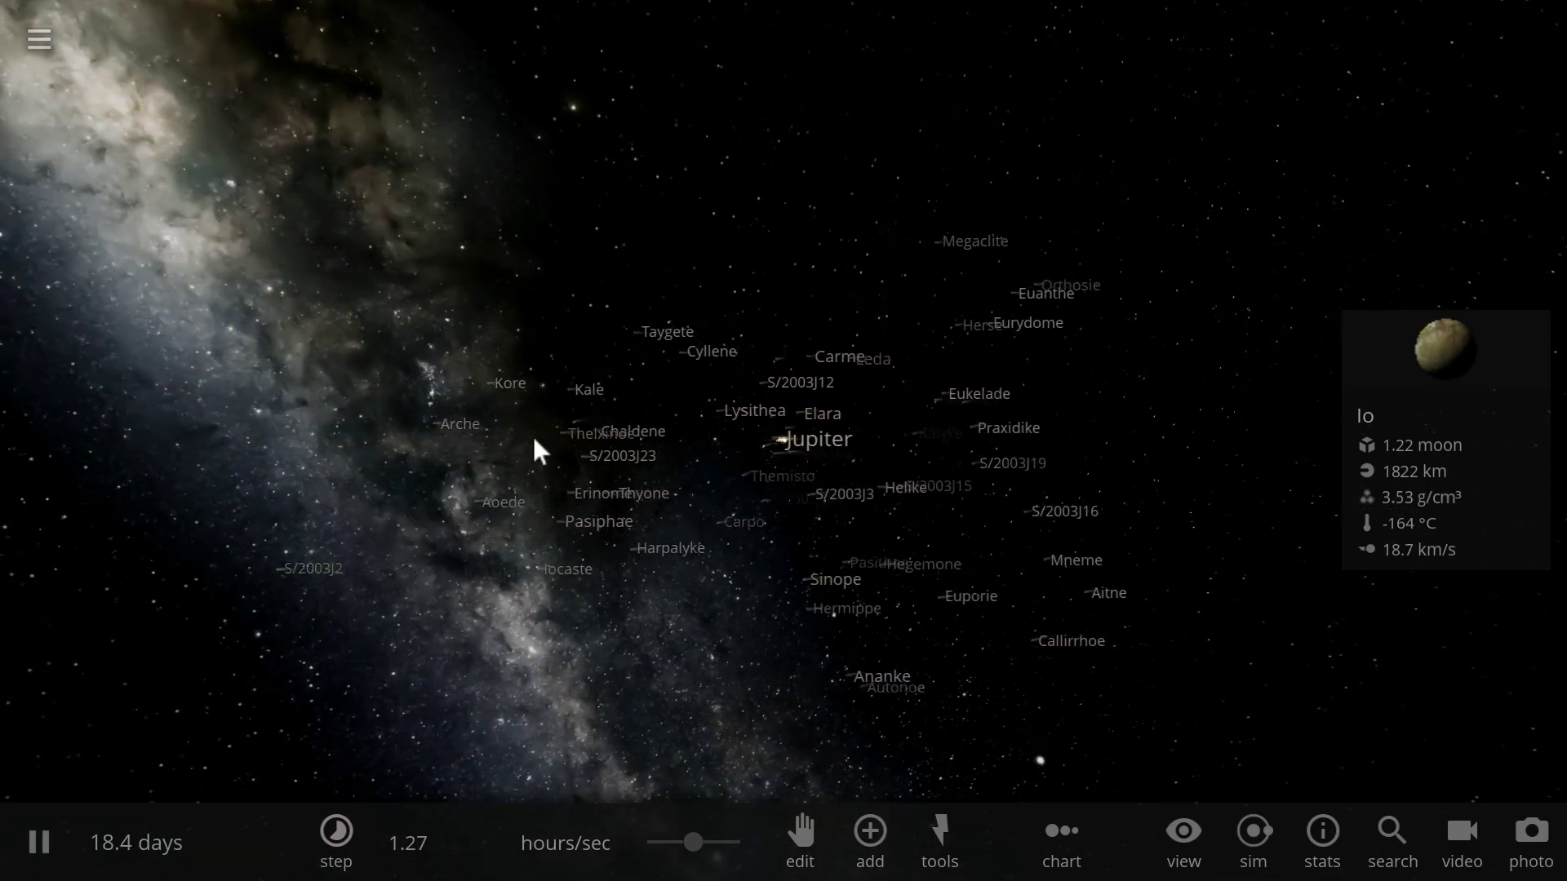
scroll(534, 439, "down", 4)
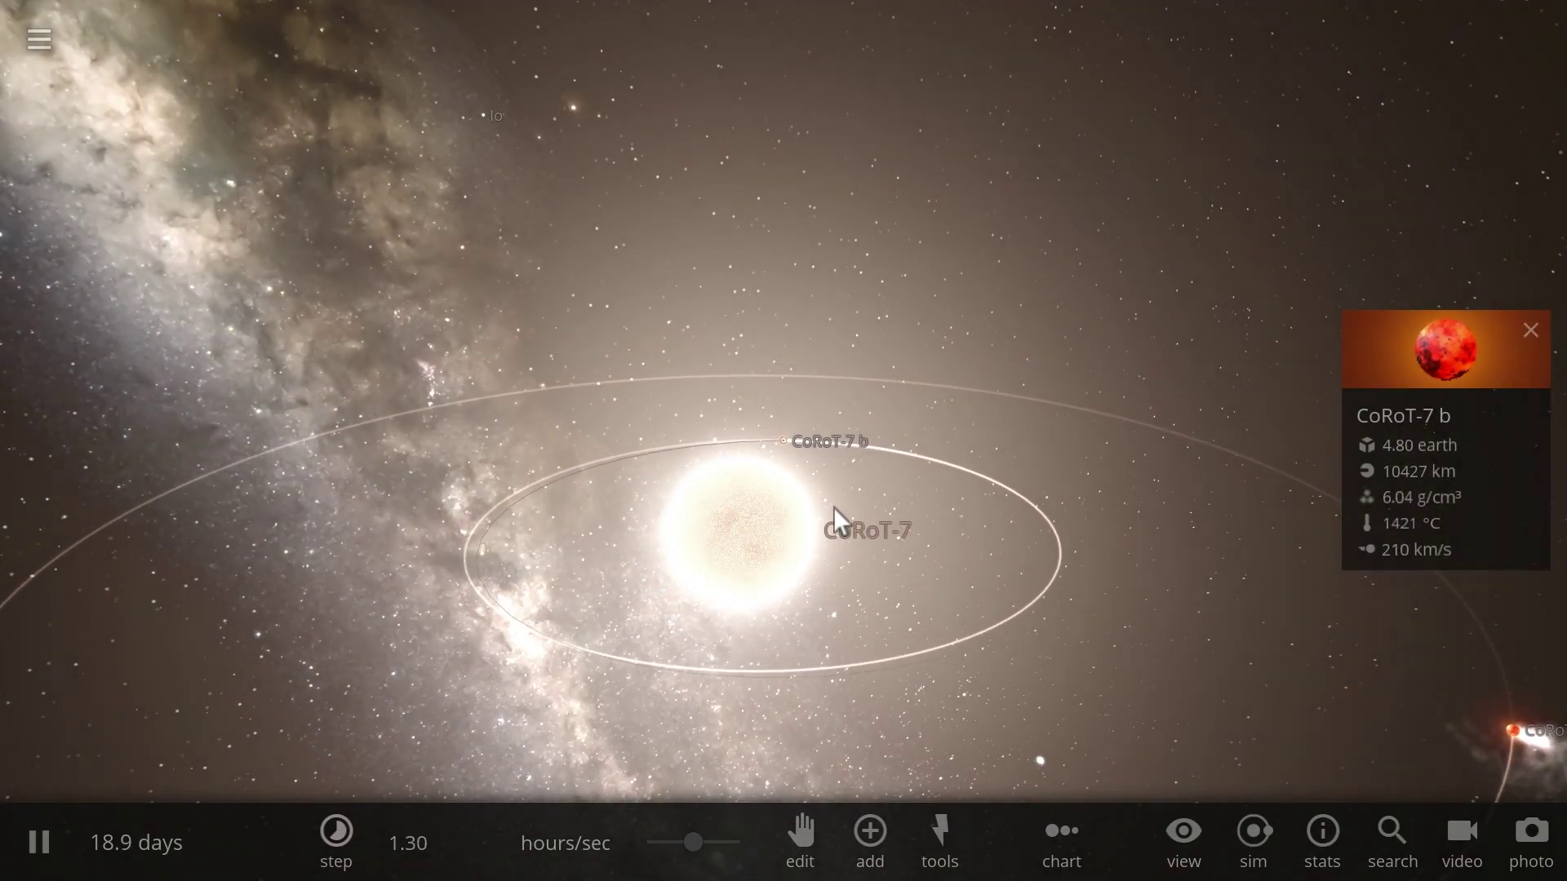
Step: Return to CoRoT-7 b and examine its surface up close from different distances and sides
scroll(834, 507, "up", 3)
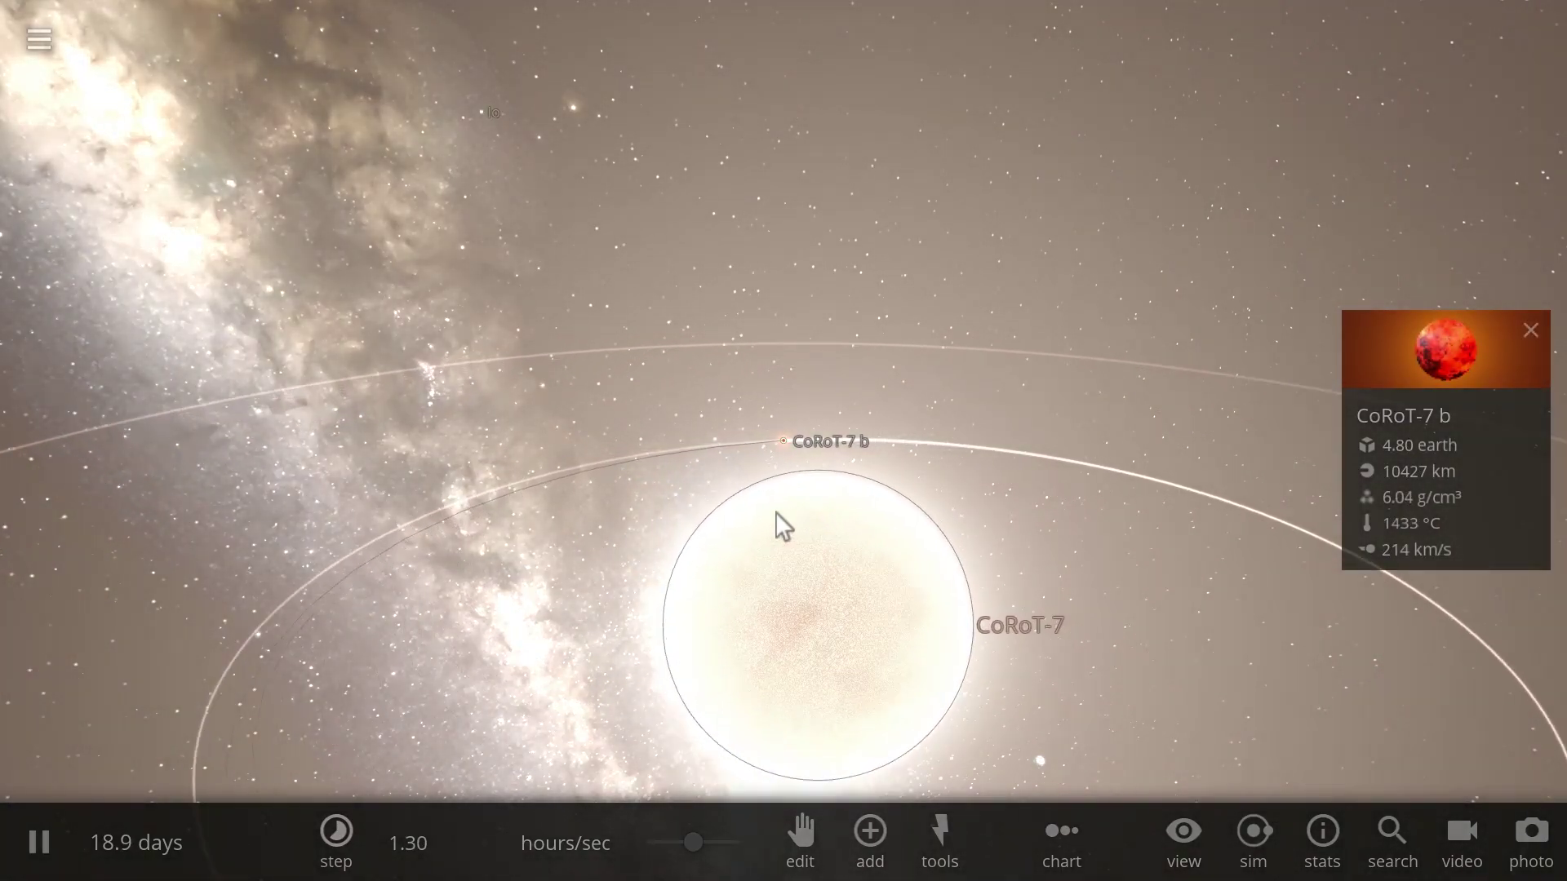
scroll(775, 512, "up", 8)
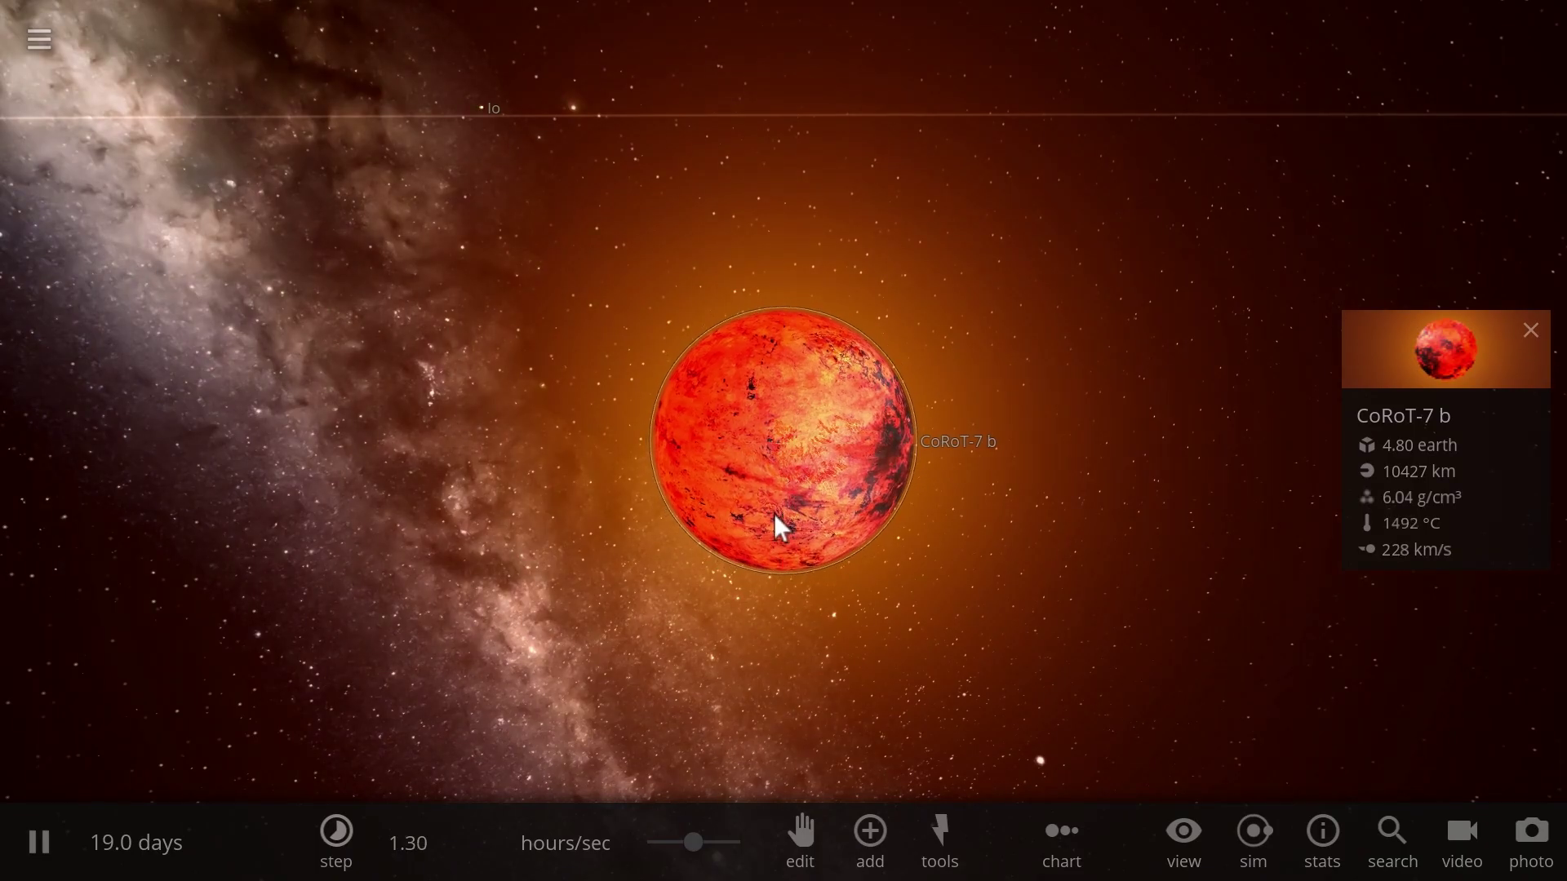
scroll(775, 516, "up", 5)
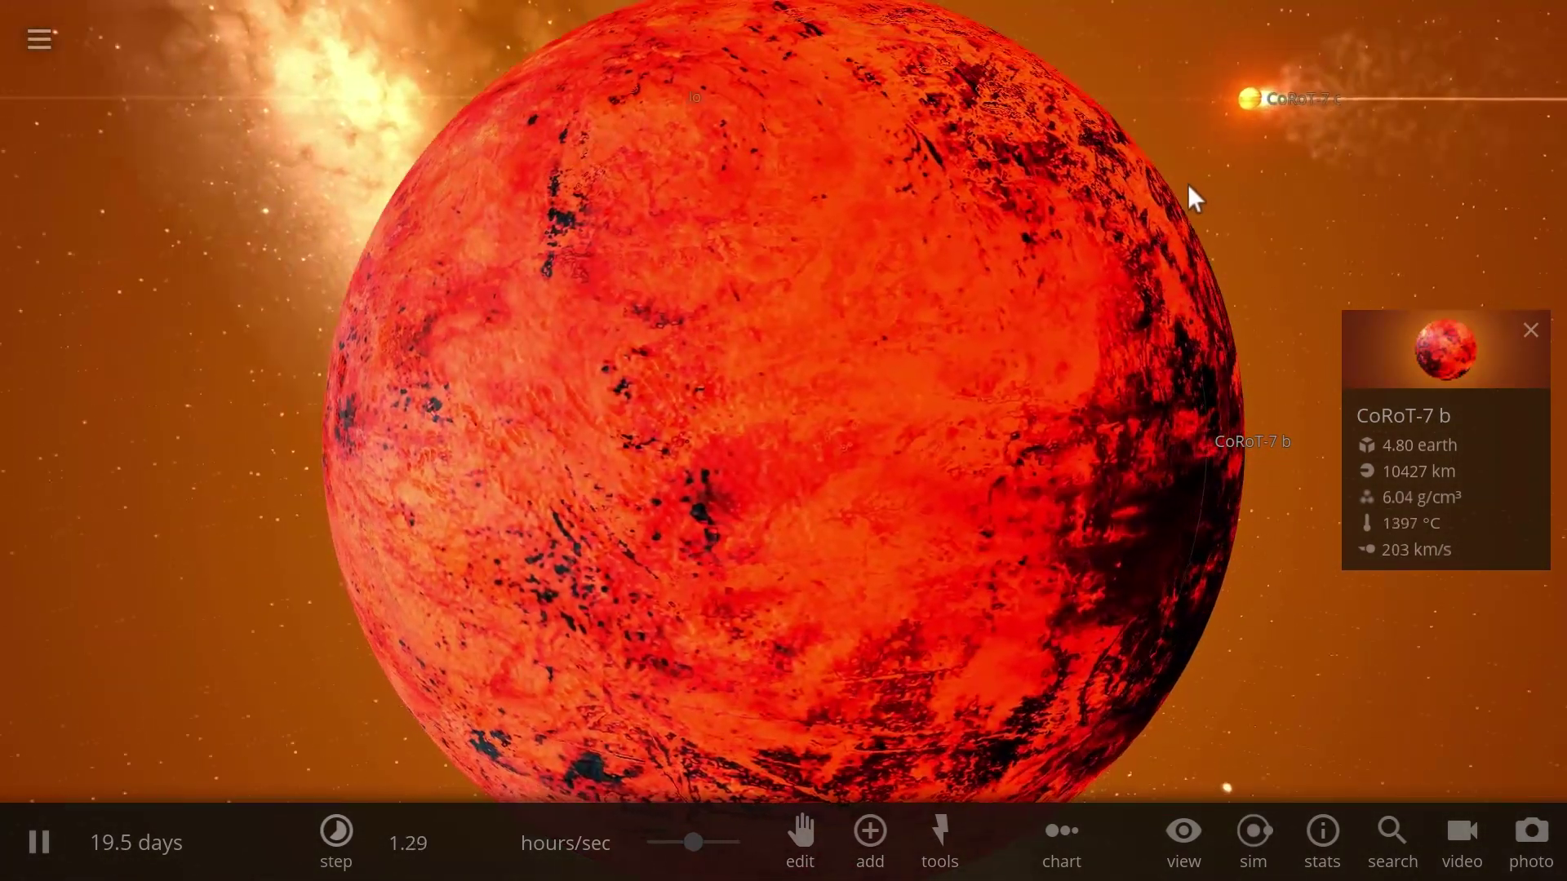
scroll(1189, 193, "down", 5)
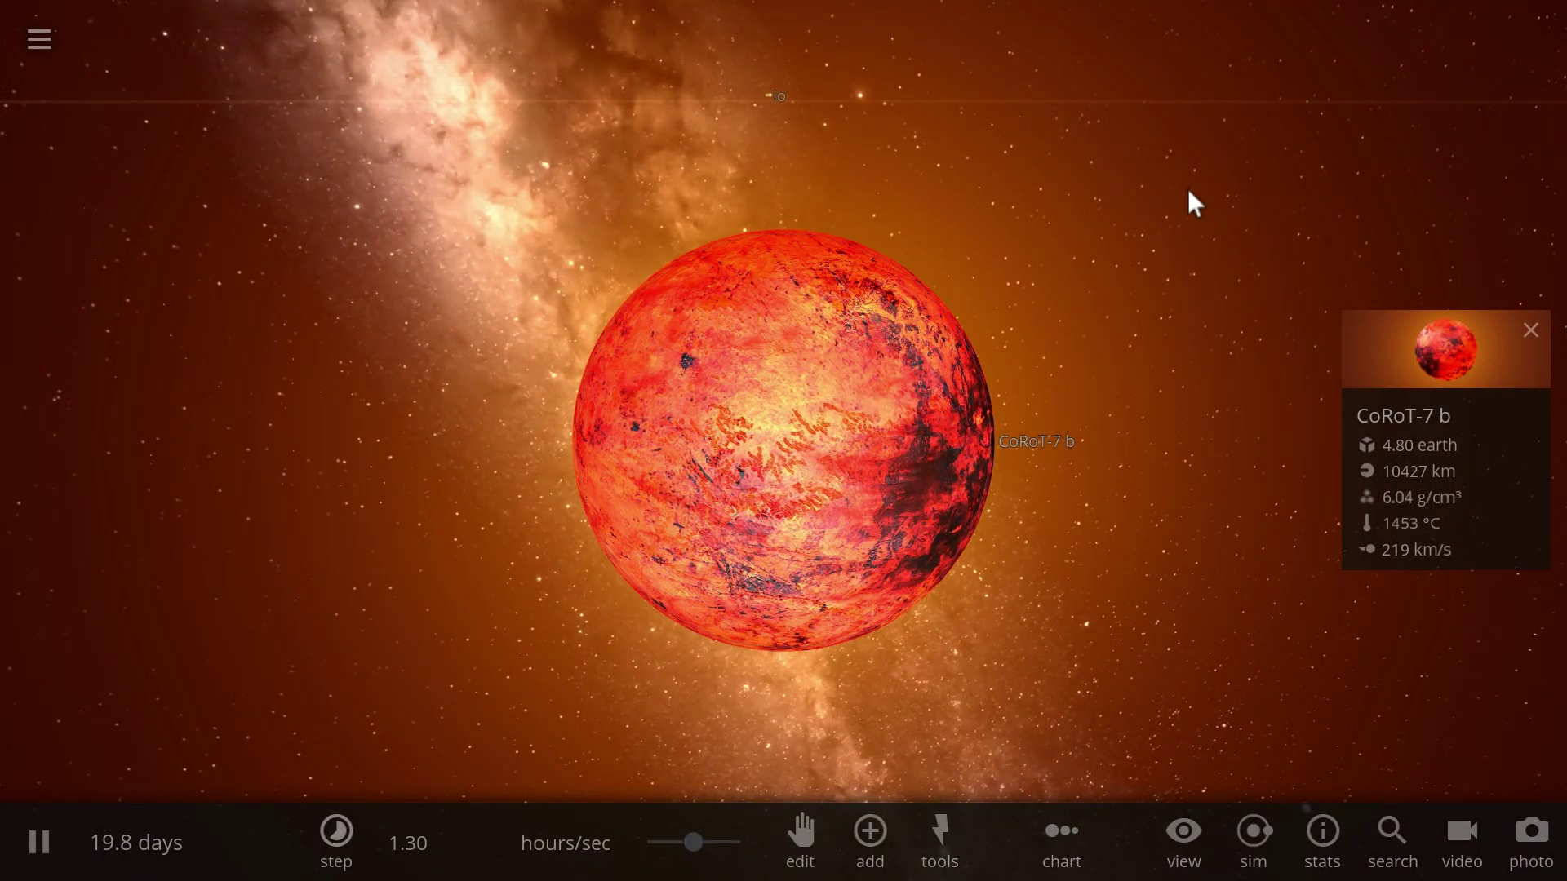
mouse_move(1151, 262)
left_mouse_down()
mouse_move(1074, 262)
mouse_move(1026, 296)
left_mouse_up()
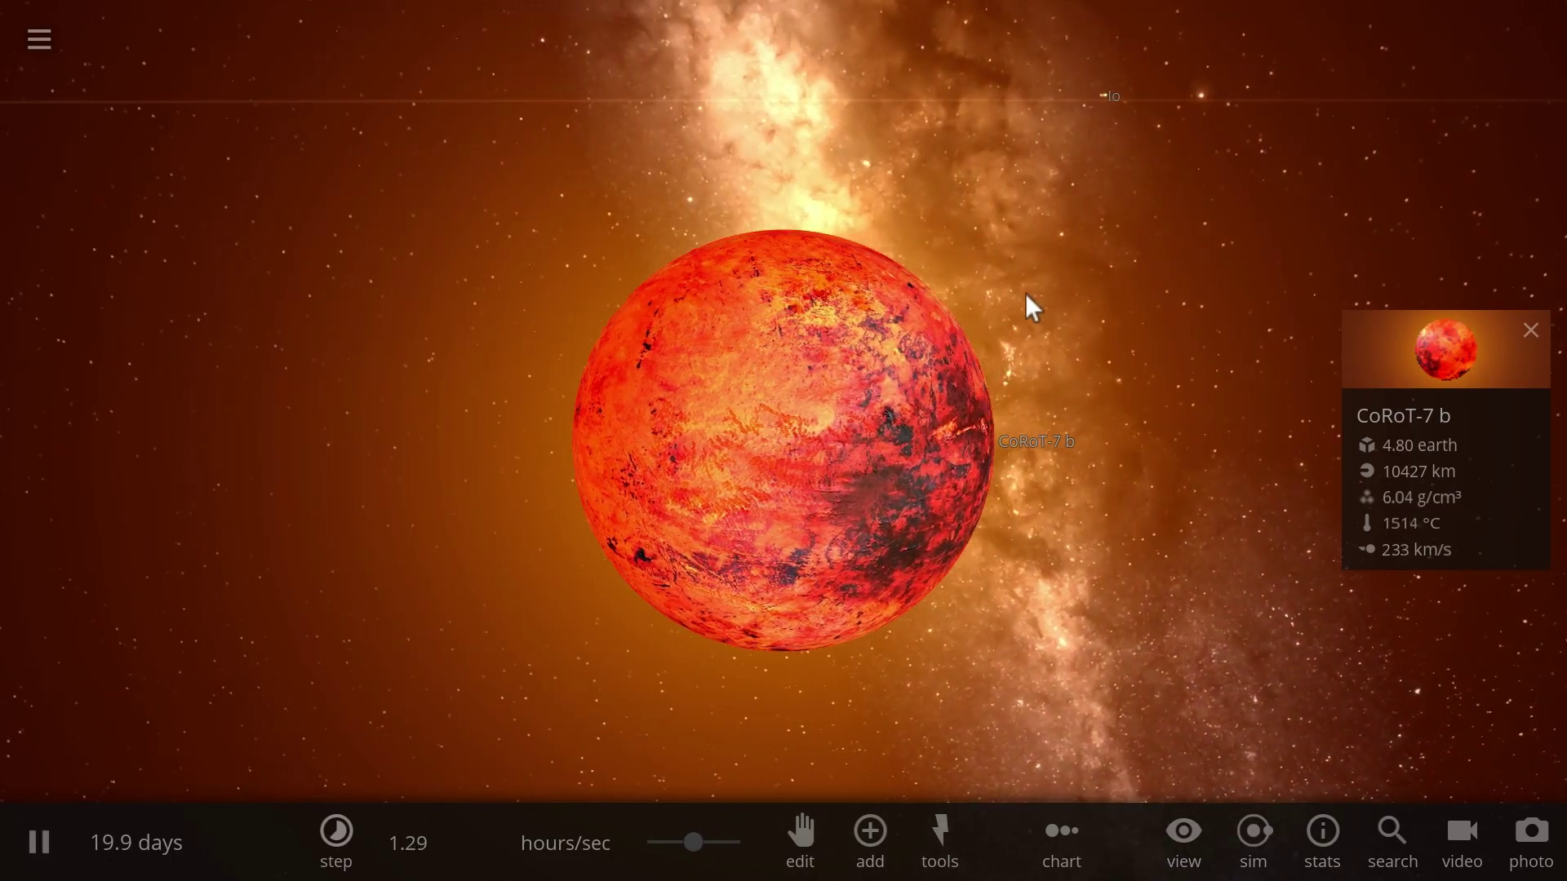
scroll(1025, 295, "up", 7)
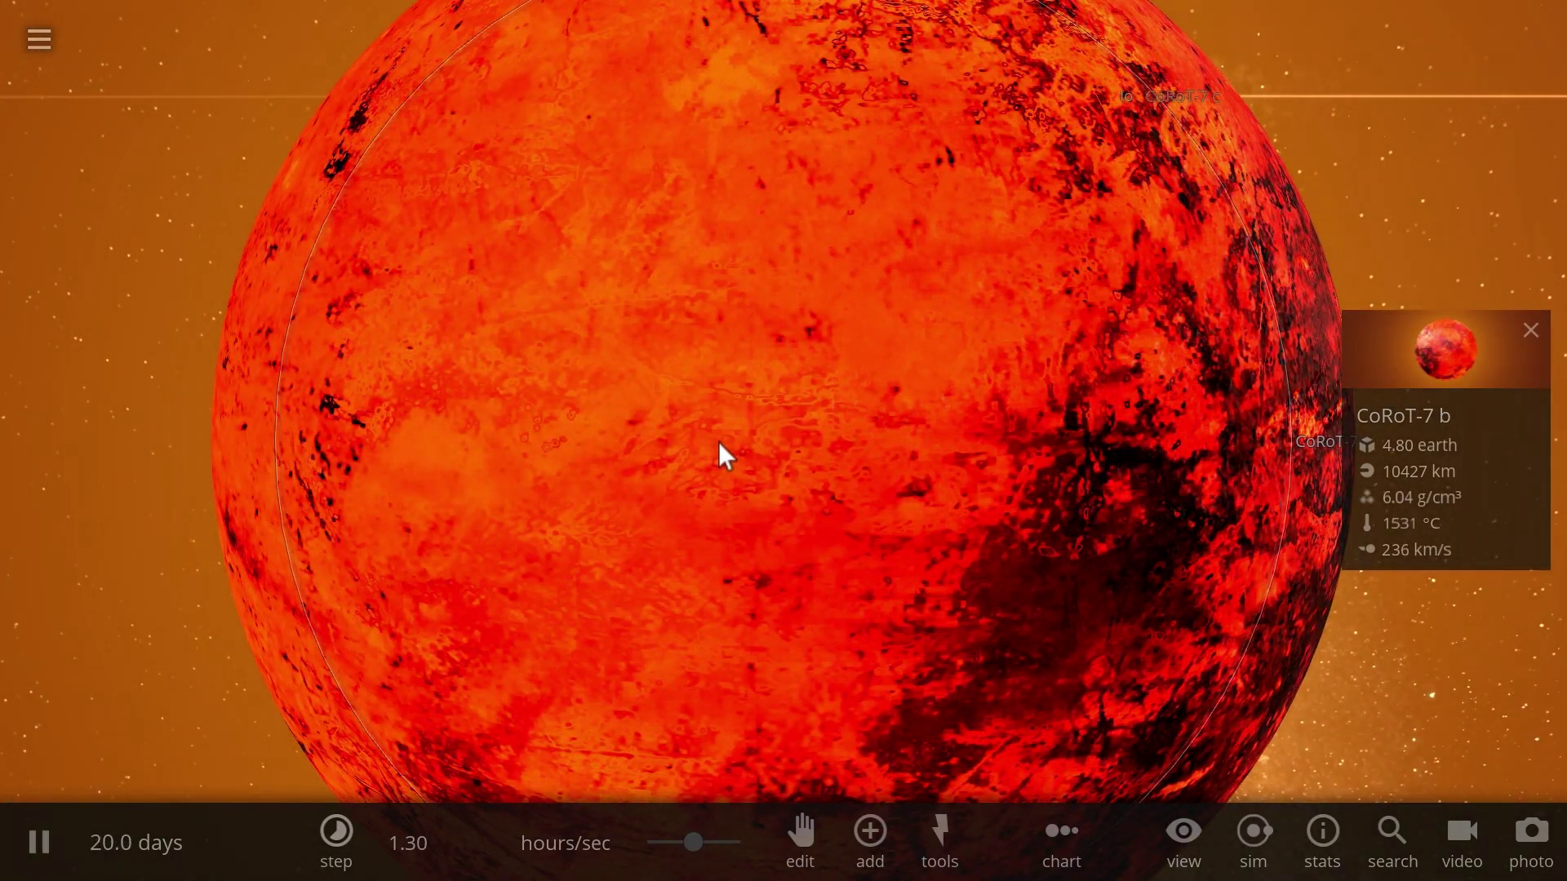
scroll(725, 444, "down", 4)
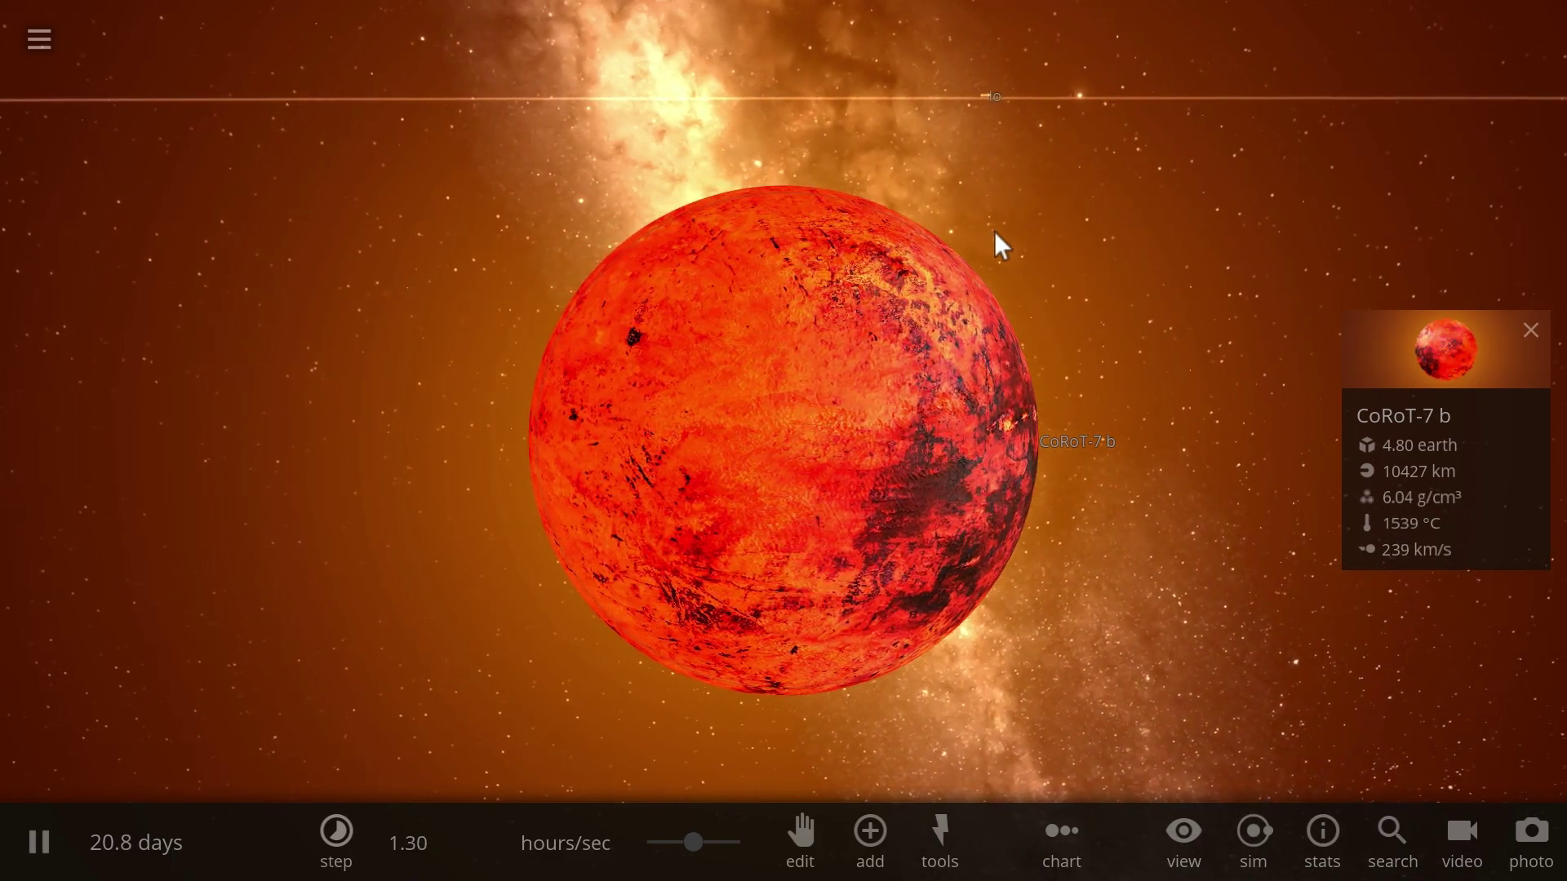
Step: Examine CoRoT-7 b's orbital path around the star from farther away
left_click_drag(1006, 230, 1075, 276)
scroll(1045, 284, "down", 8)
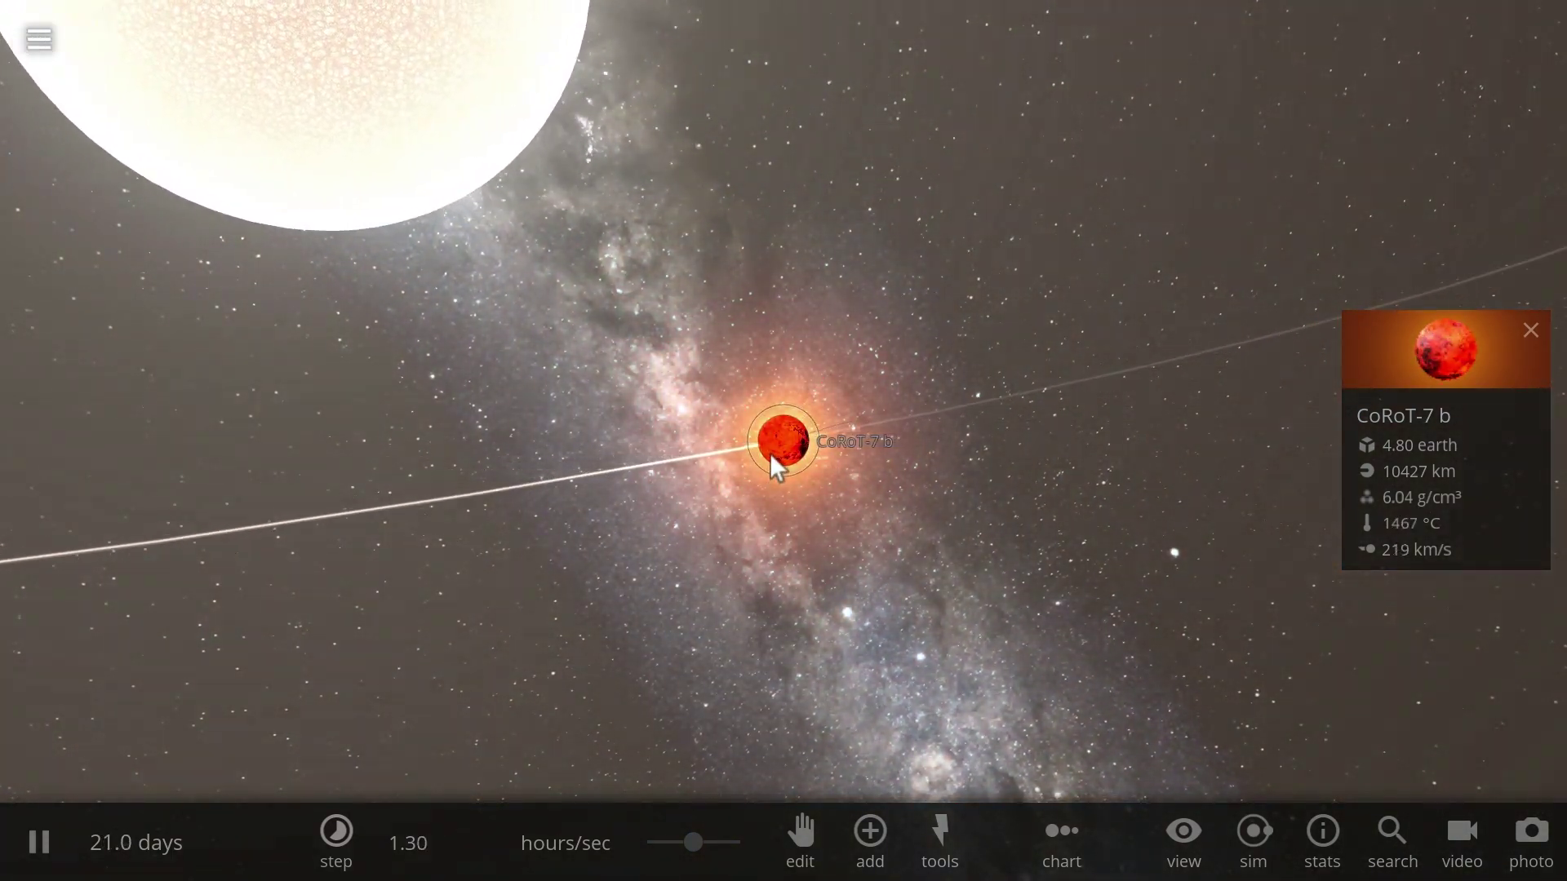
scroll(826, 335, "down", 5)
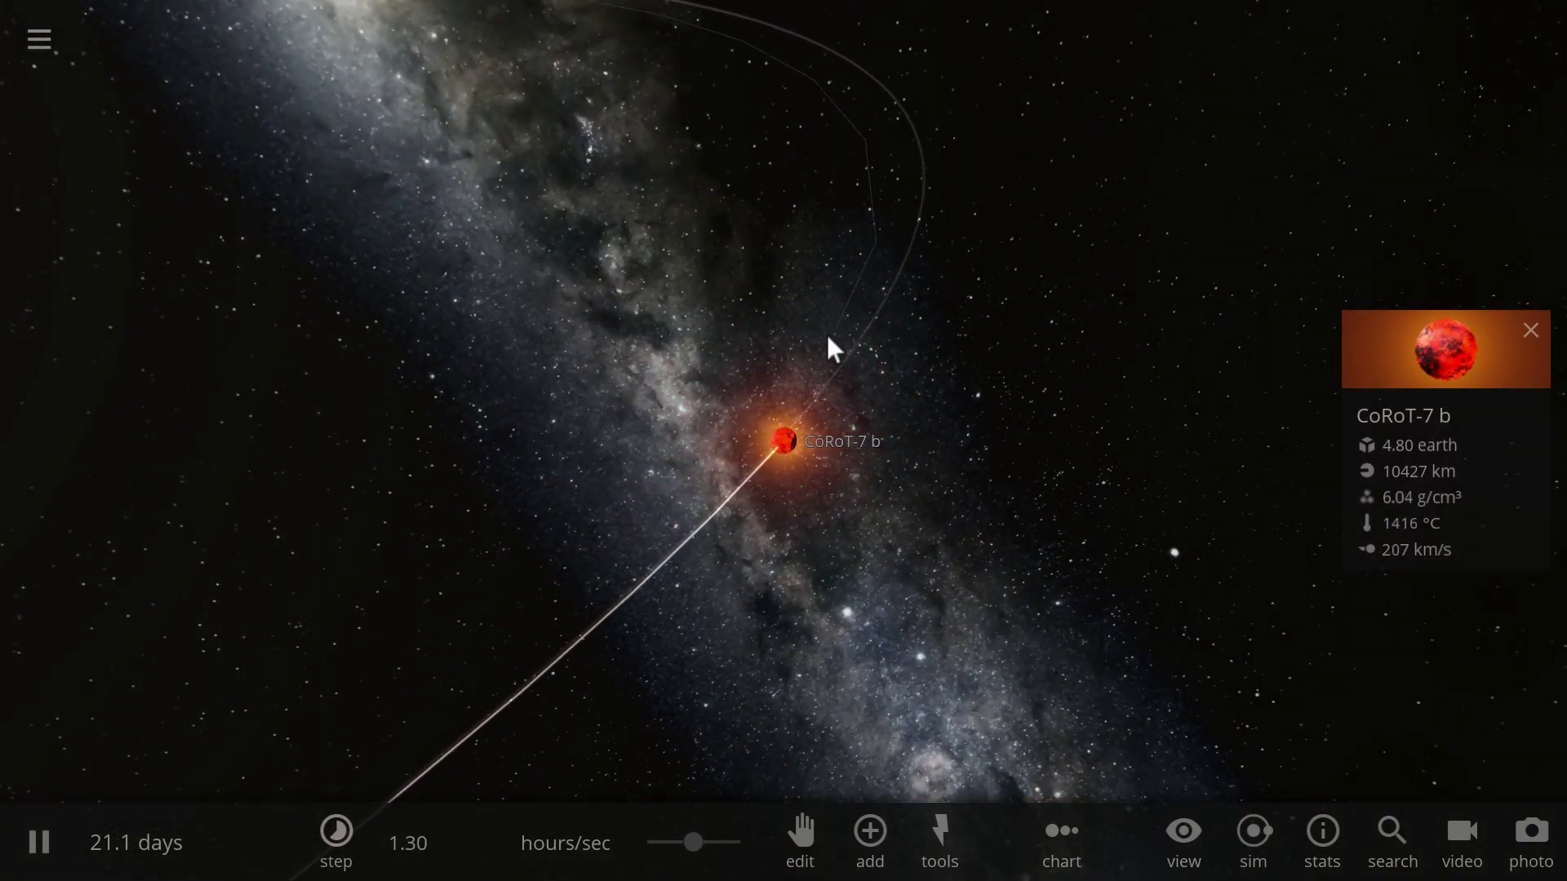
left_click_drag(785, 423, 611, 424)
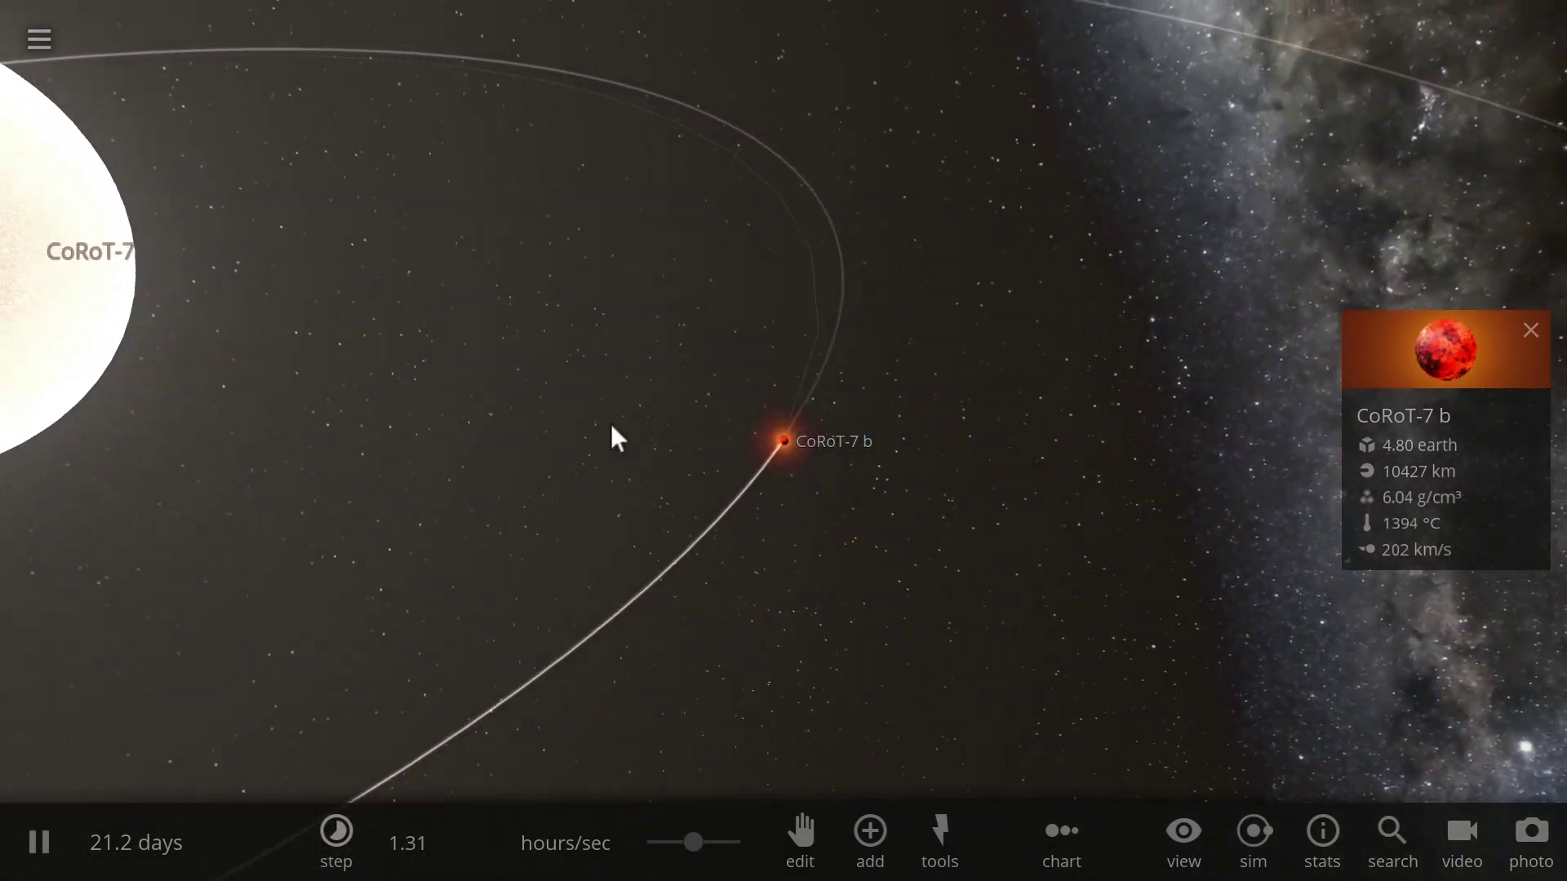
Step: Shrink CoRoT-7 b's orbit around the star by lowering its semi-major axis to about 2,047,665 km
left_click(1439, 389)
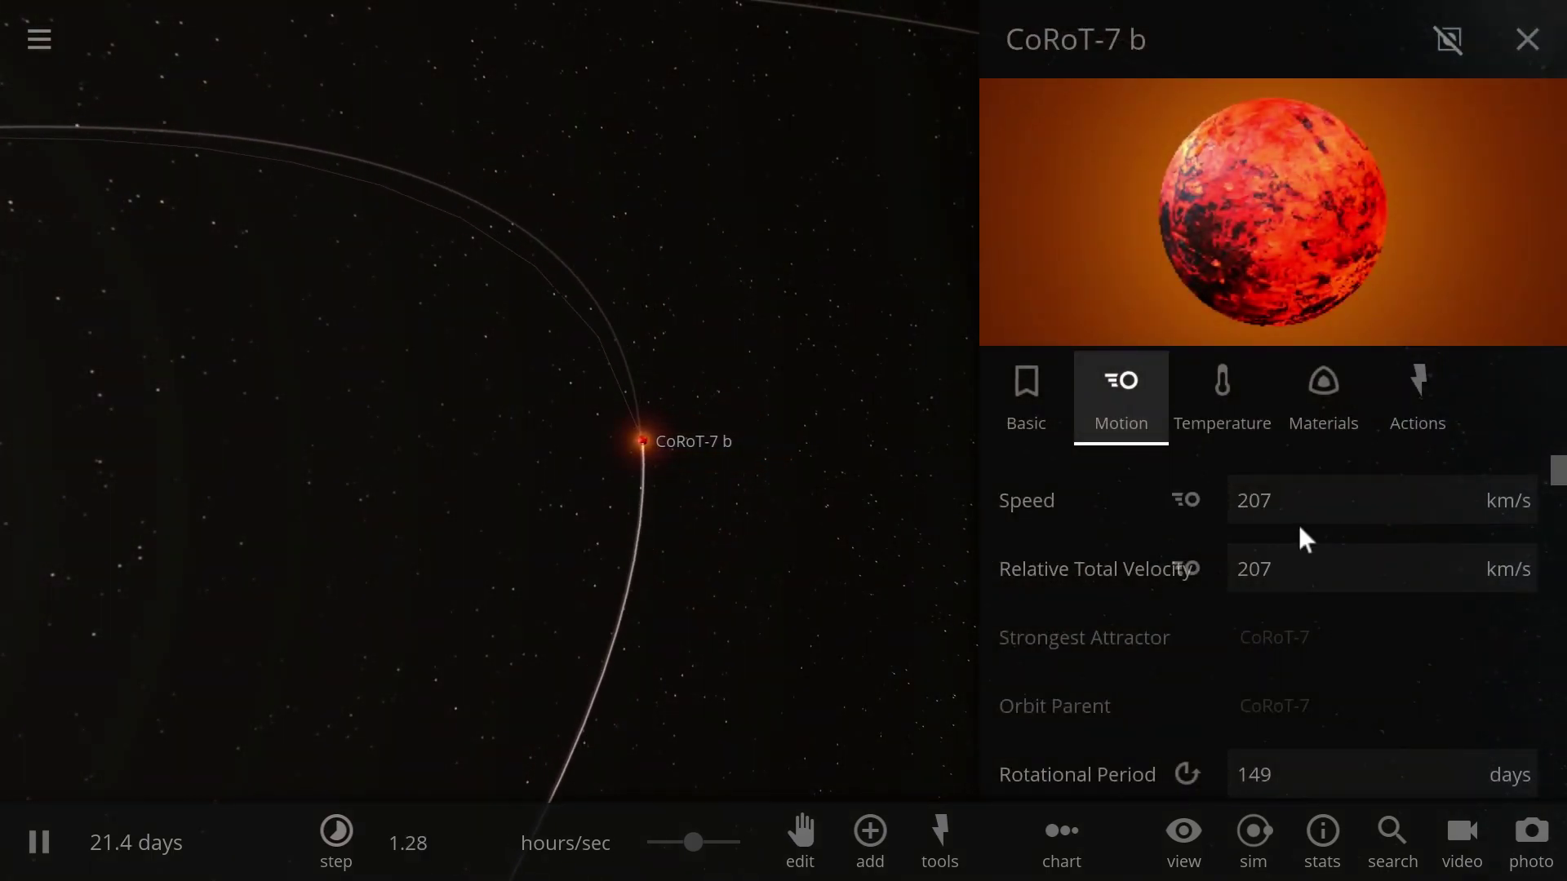
left_click(1045, 420)
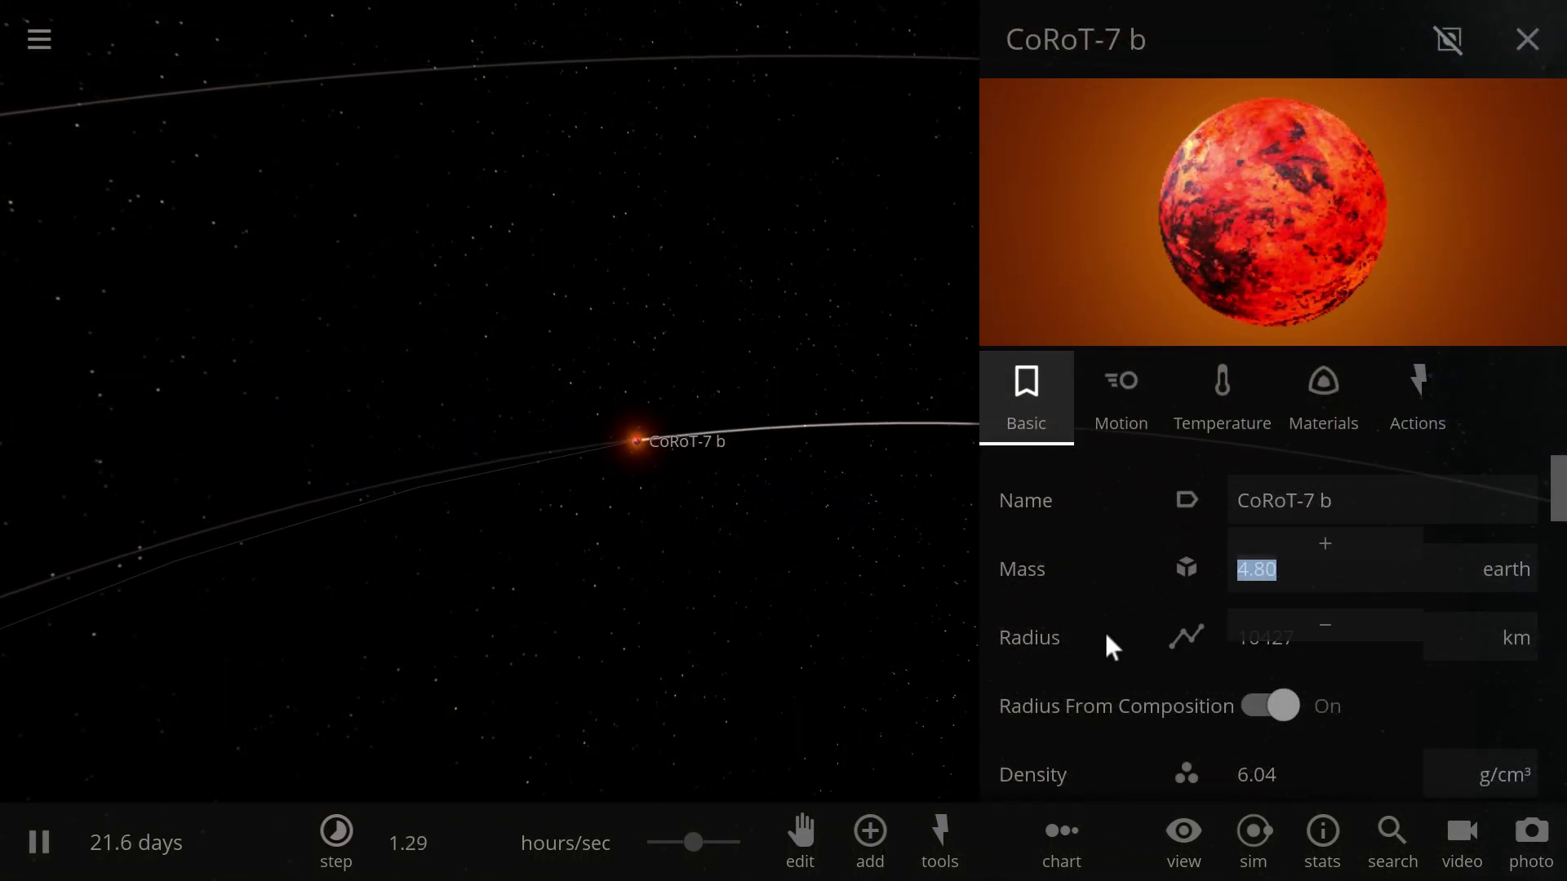
scroll(1224, 571, "down", 4)
scroll(1290, 620, "down", 3)
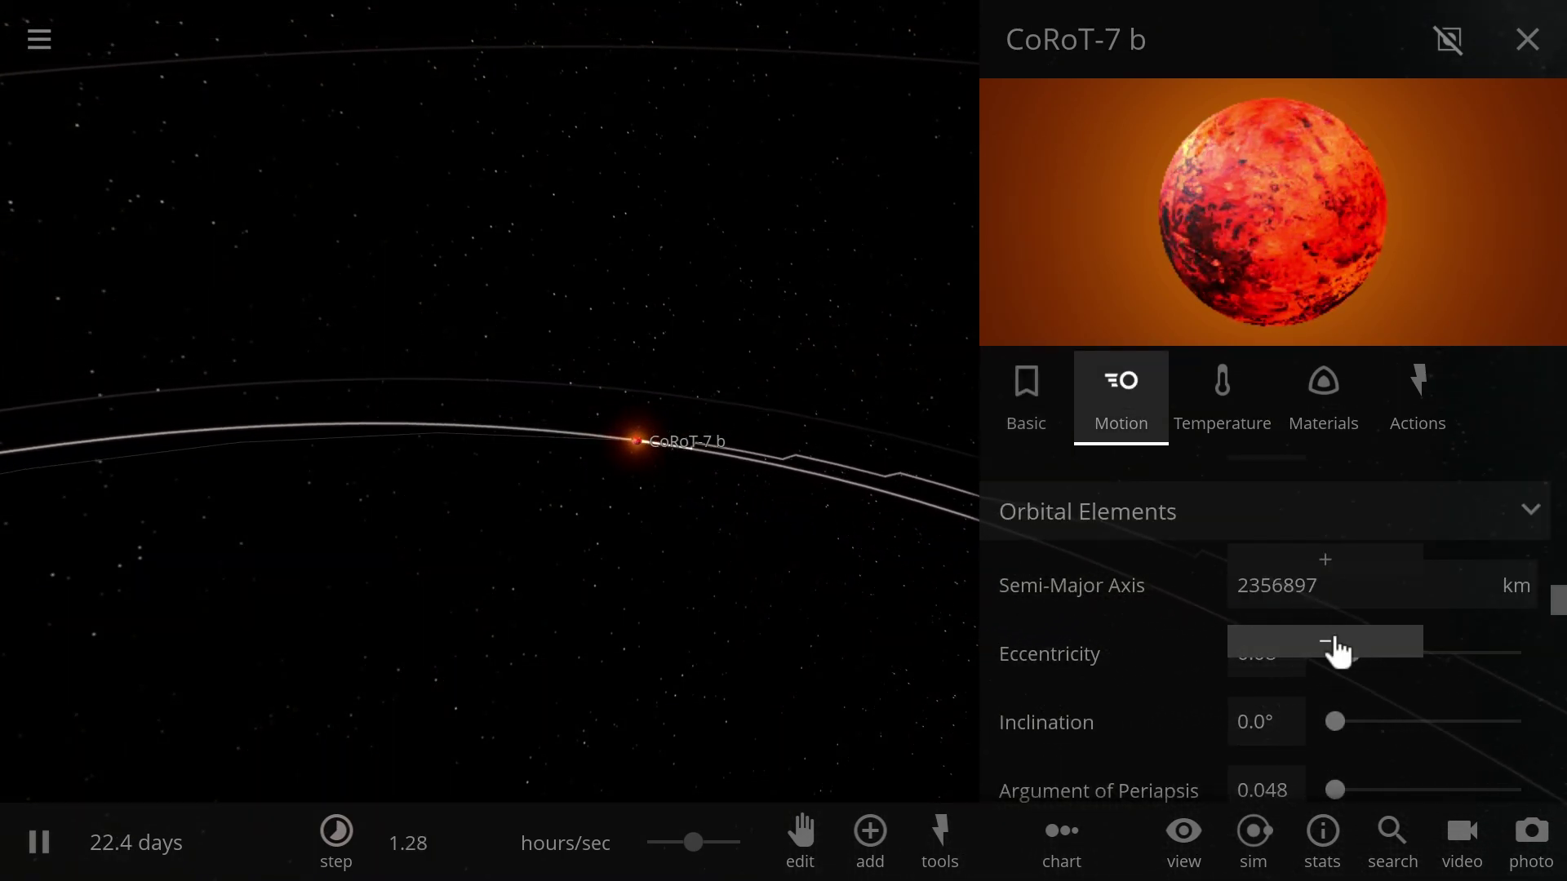
left_click(1339, 645)
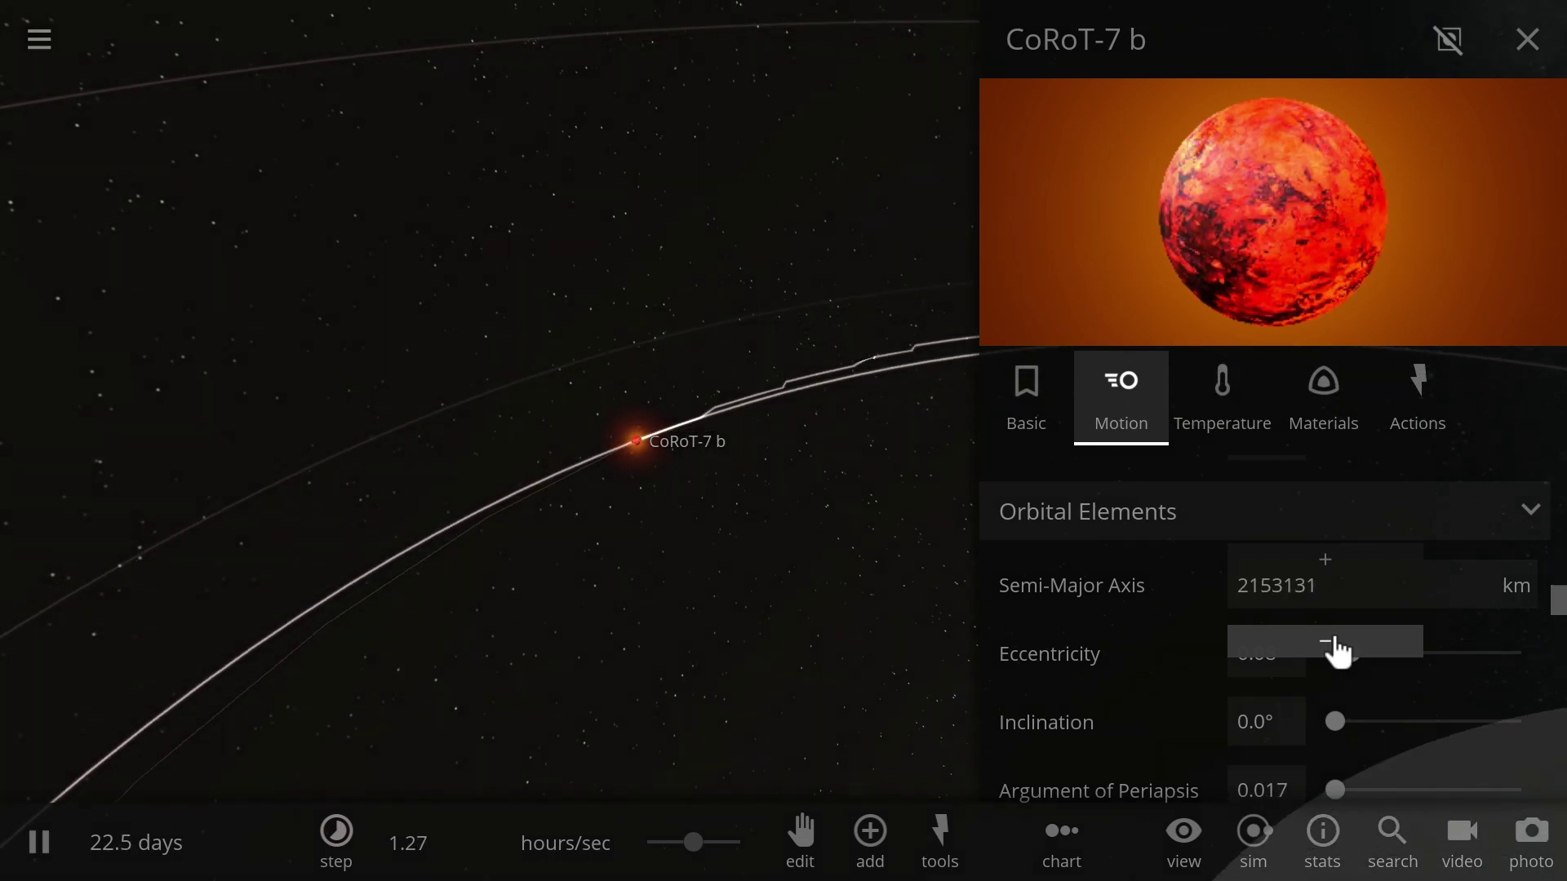
left_click(1340, 645)
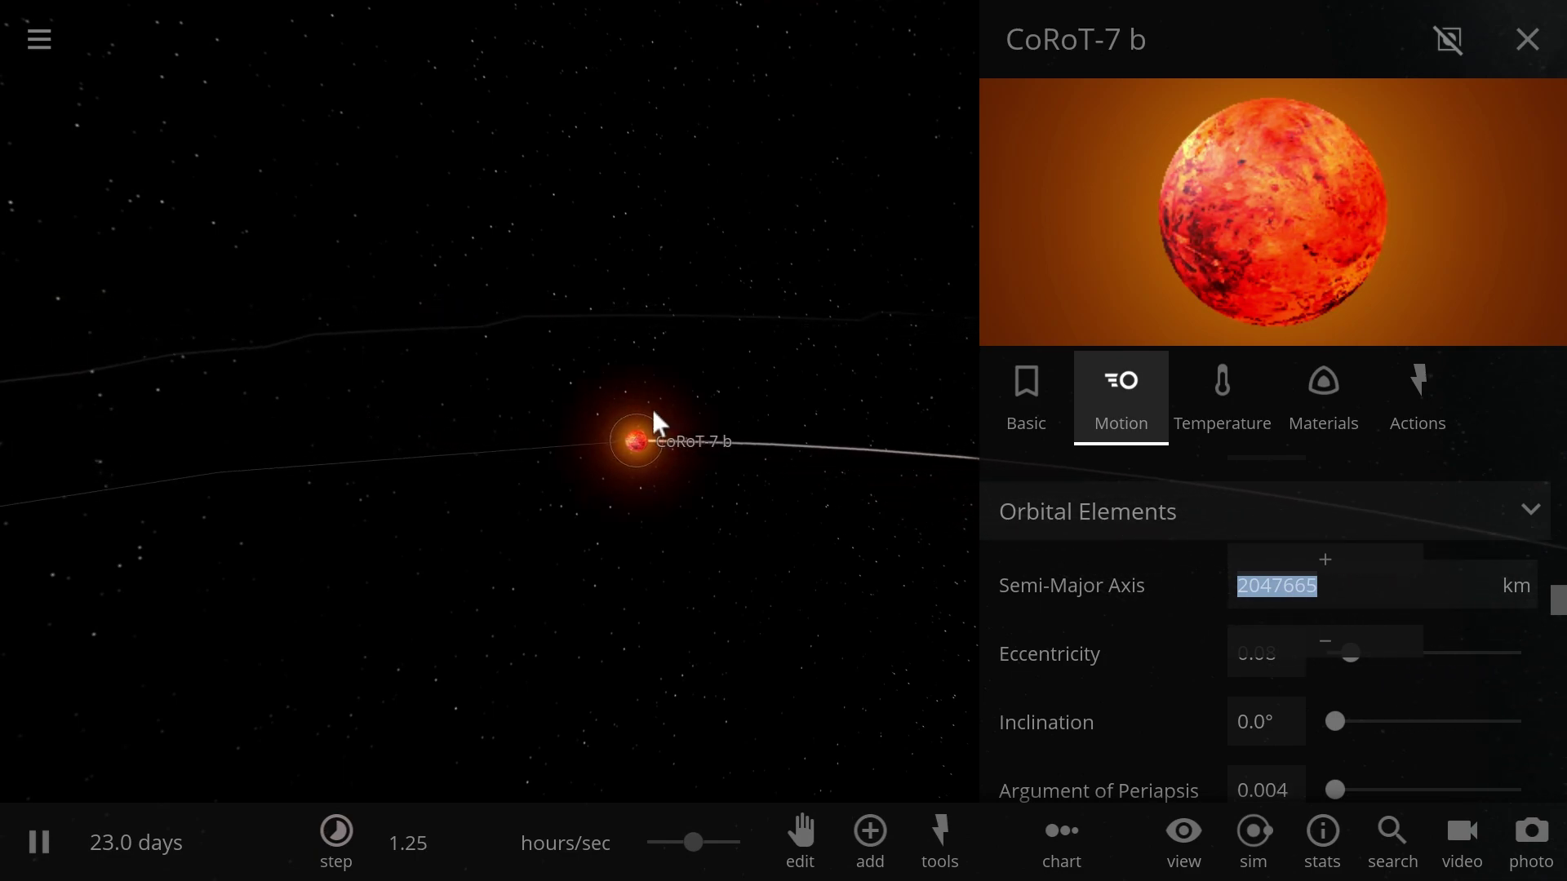
Step: Examine CoRoT-7 b's heated surface up close and its tightened orbit around the star, closing the planet's properties
scroll(653, 409, "up", 10)
scroll(635, 436, "down", 3)
scroll(635, 436, "down", 3)
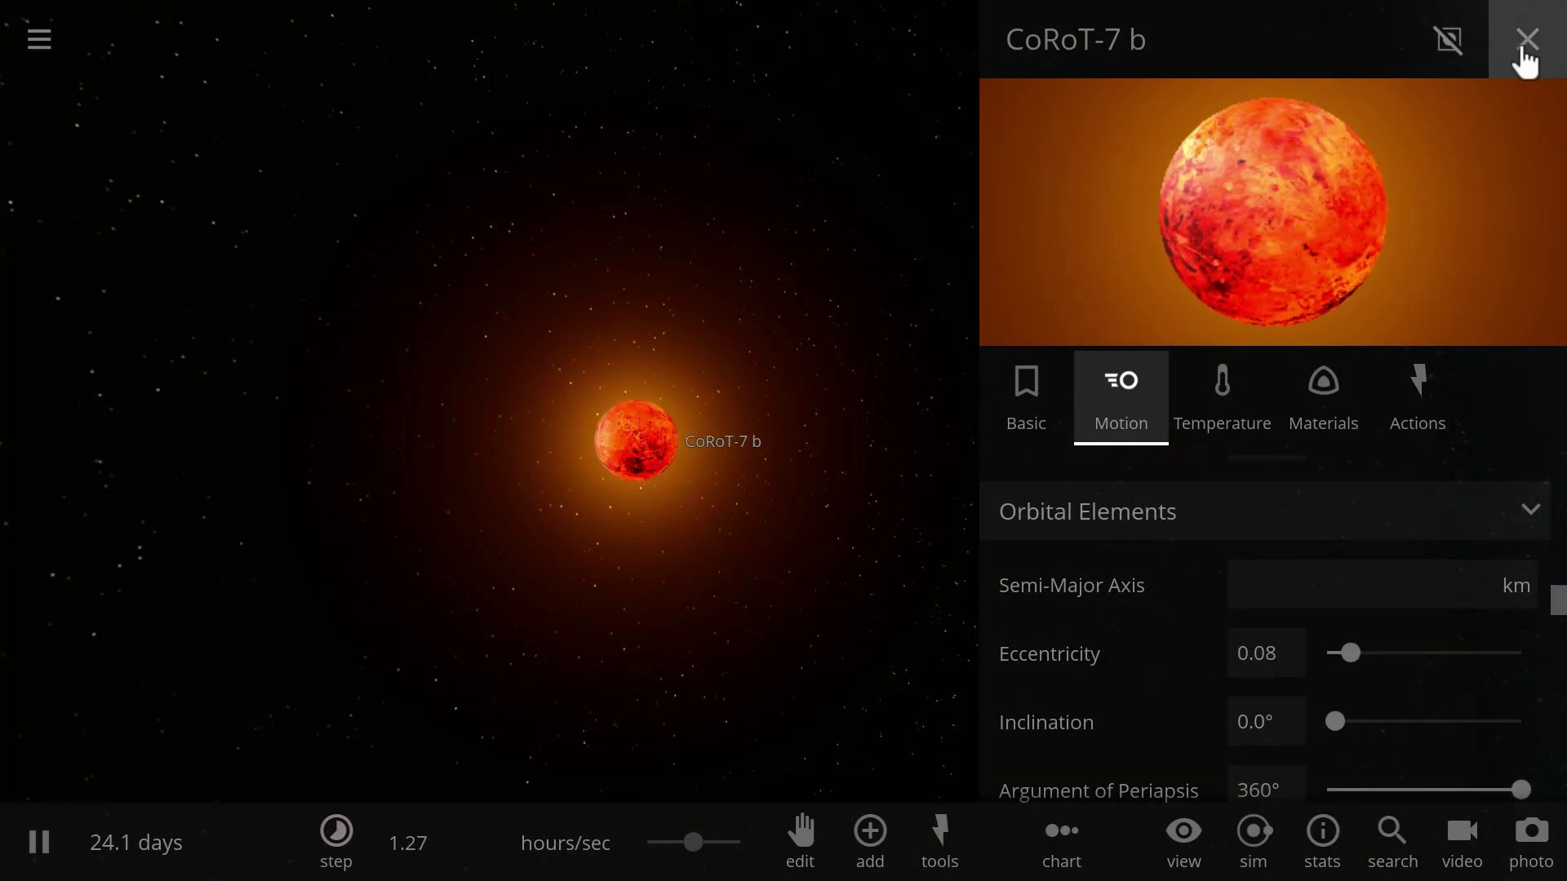
left_click(1528, 41)
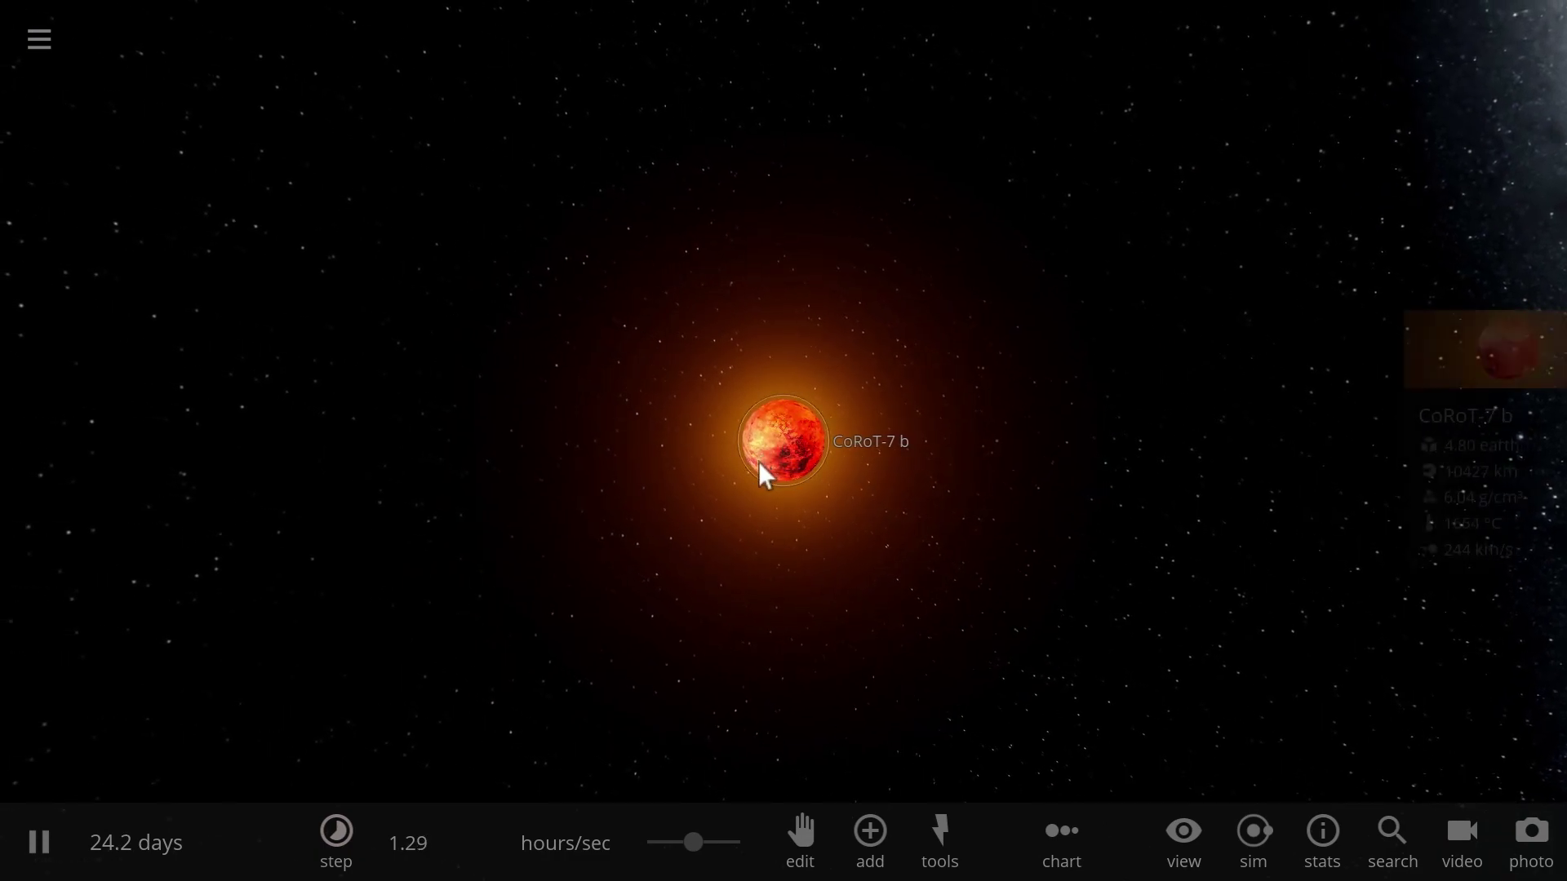
scroll(757, 462, "up", 5)
scroll(816, 449, "down", 3)
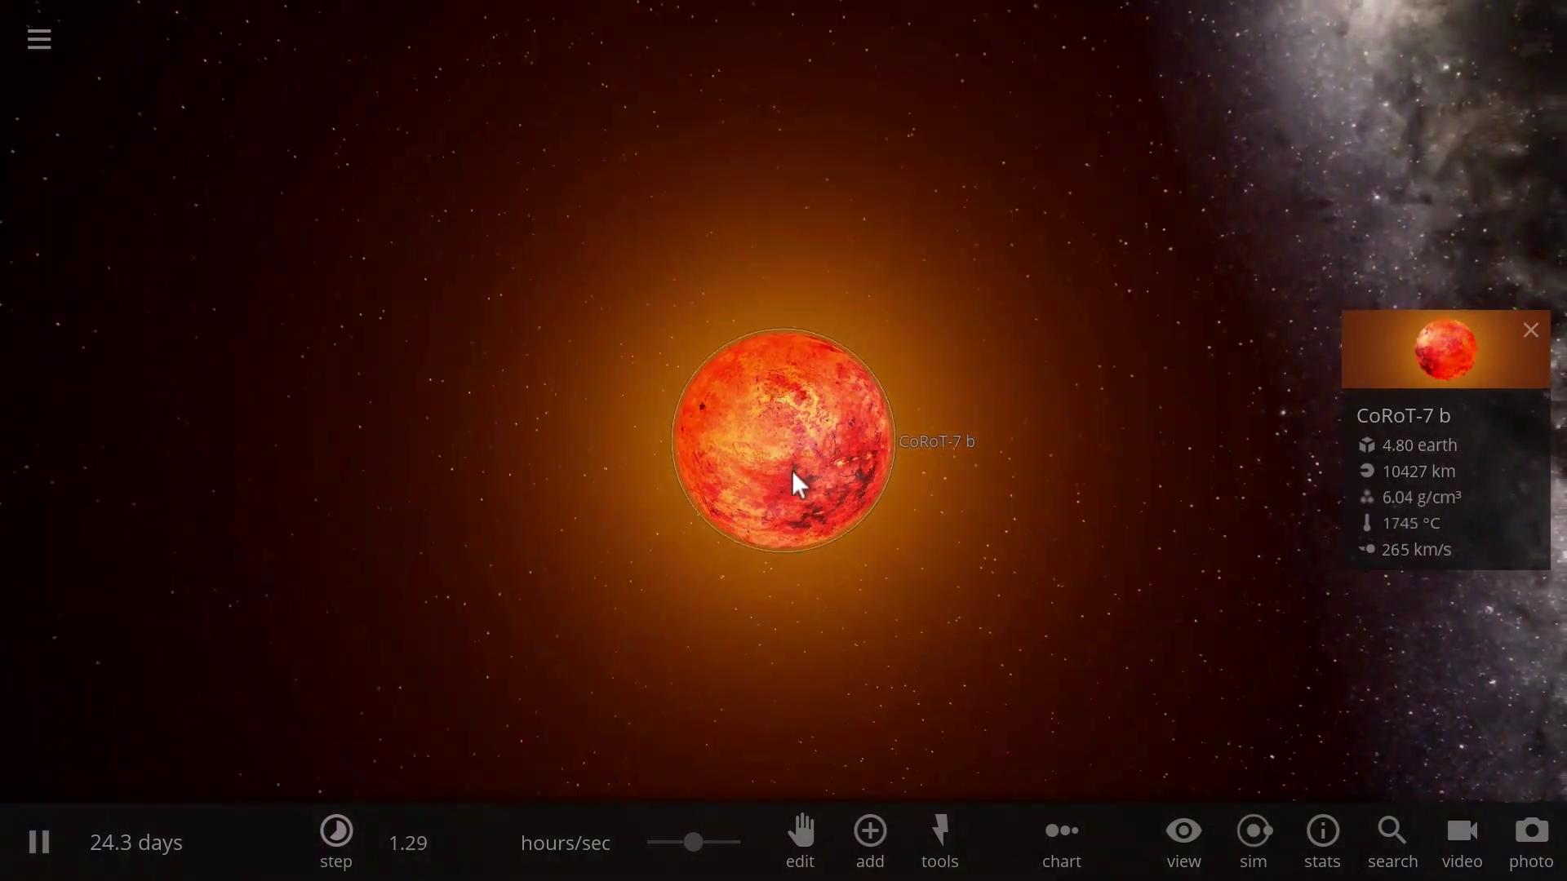
scroll(793, 472, "down", 5)
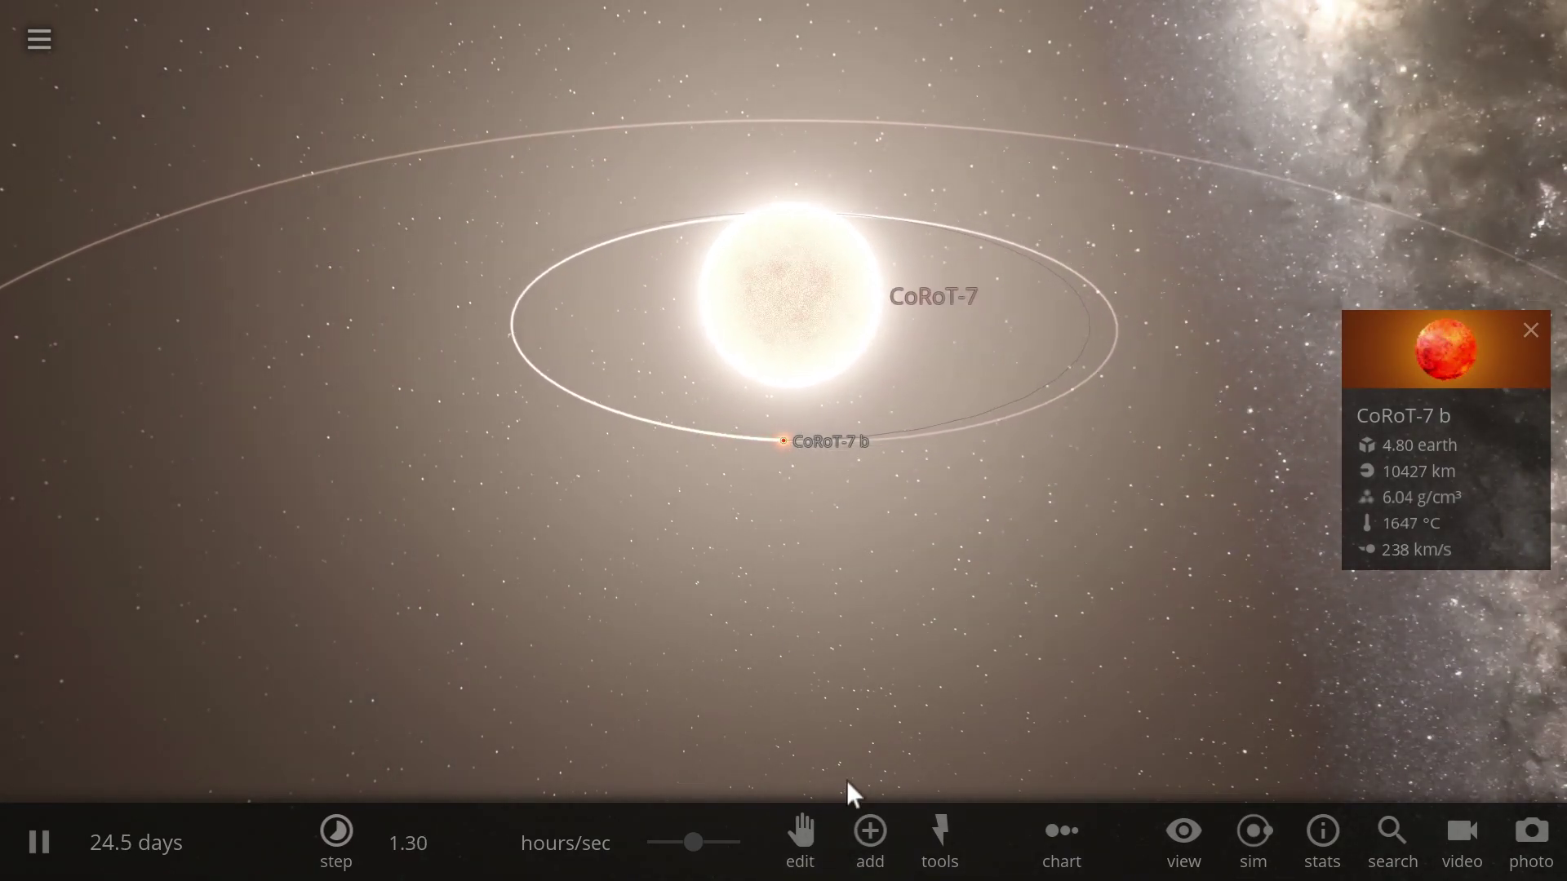
Step: Pause the simulation and raise CoRoT-7 b's semi-major axis to about 9,730,016 km, beyond CoRoT-7 c's orbit
key("space")
left_click(1416, 372)
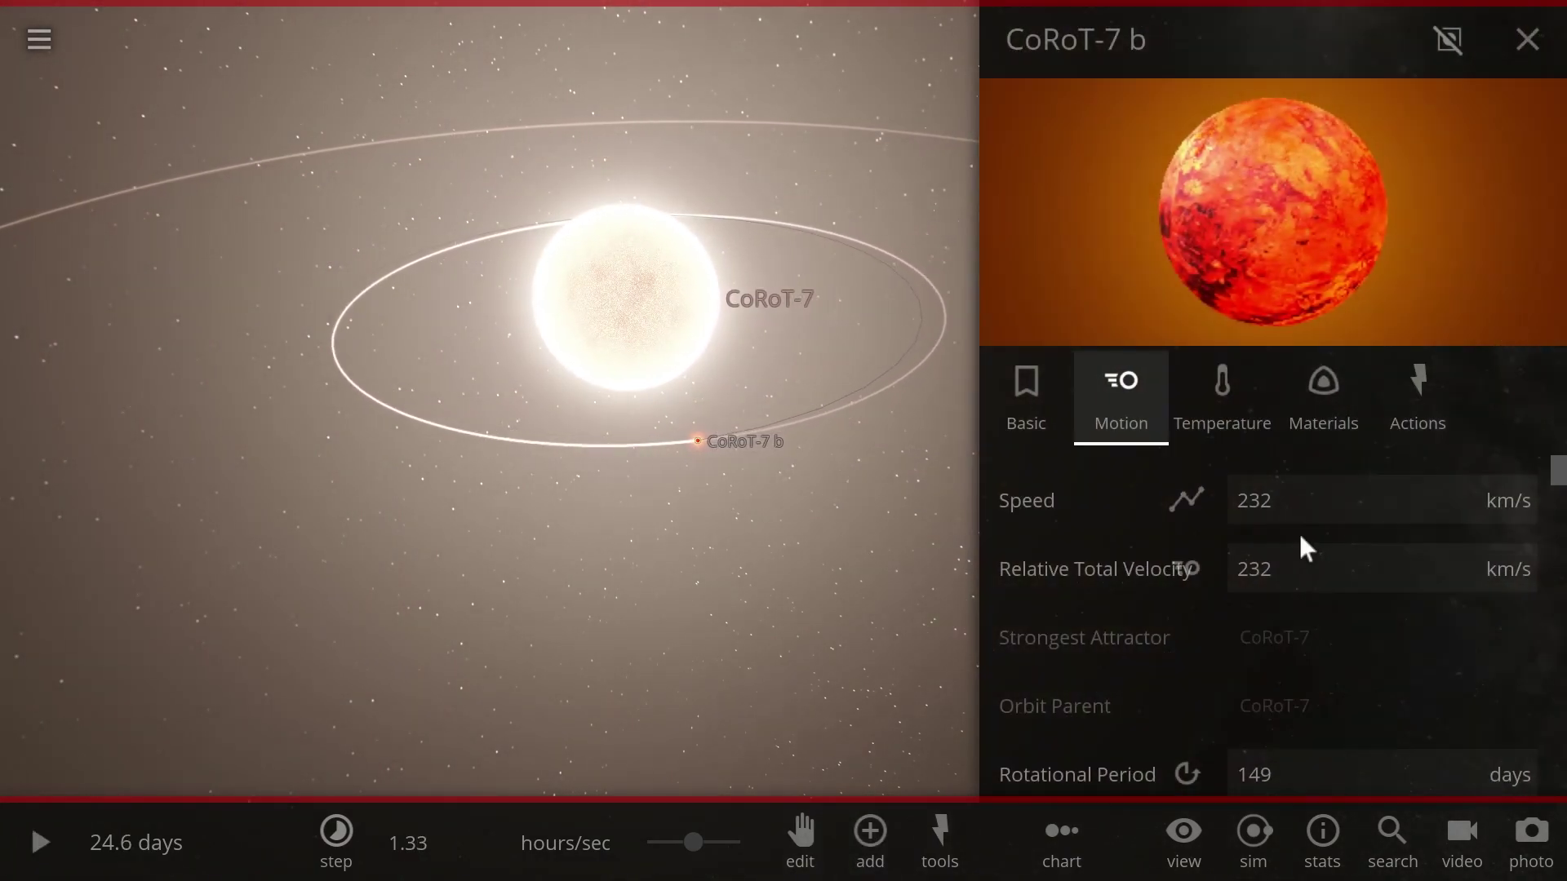
scroll(1275, 556, "down", 5)
left_click(1323, 459)
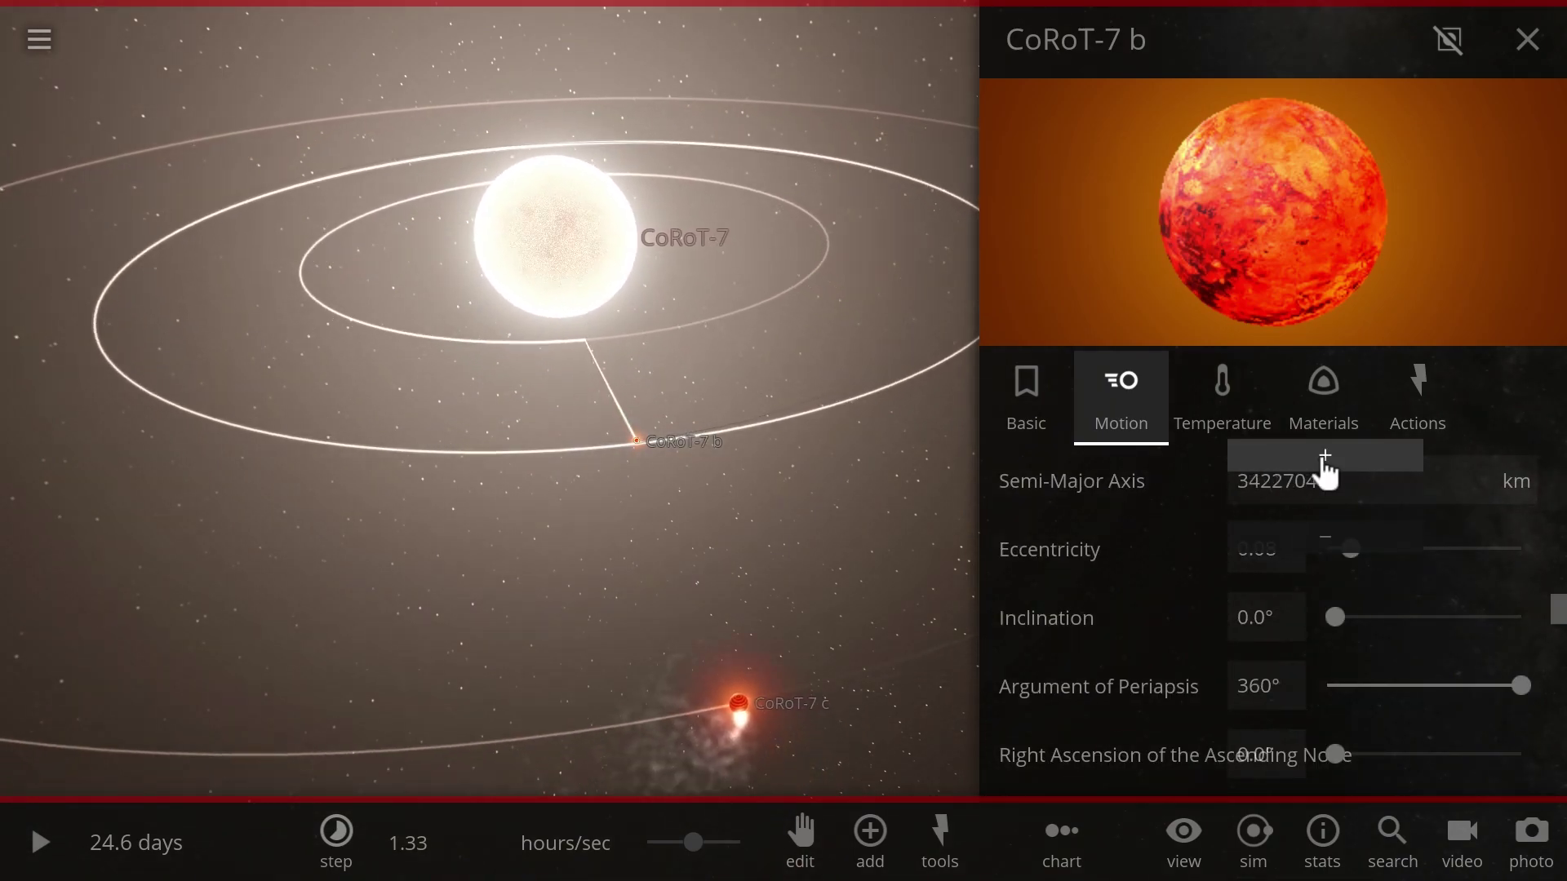
left_click_drag(1328, 472, 1328, 471)
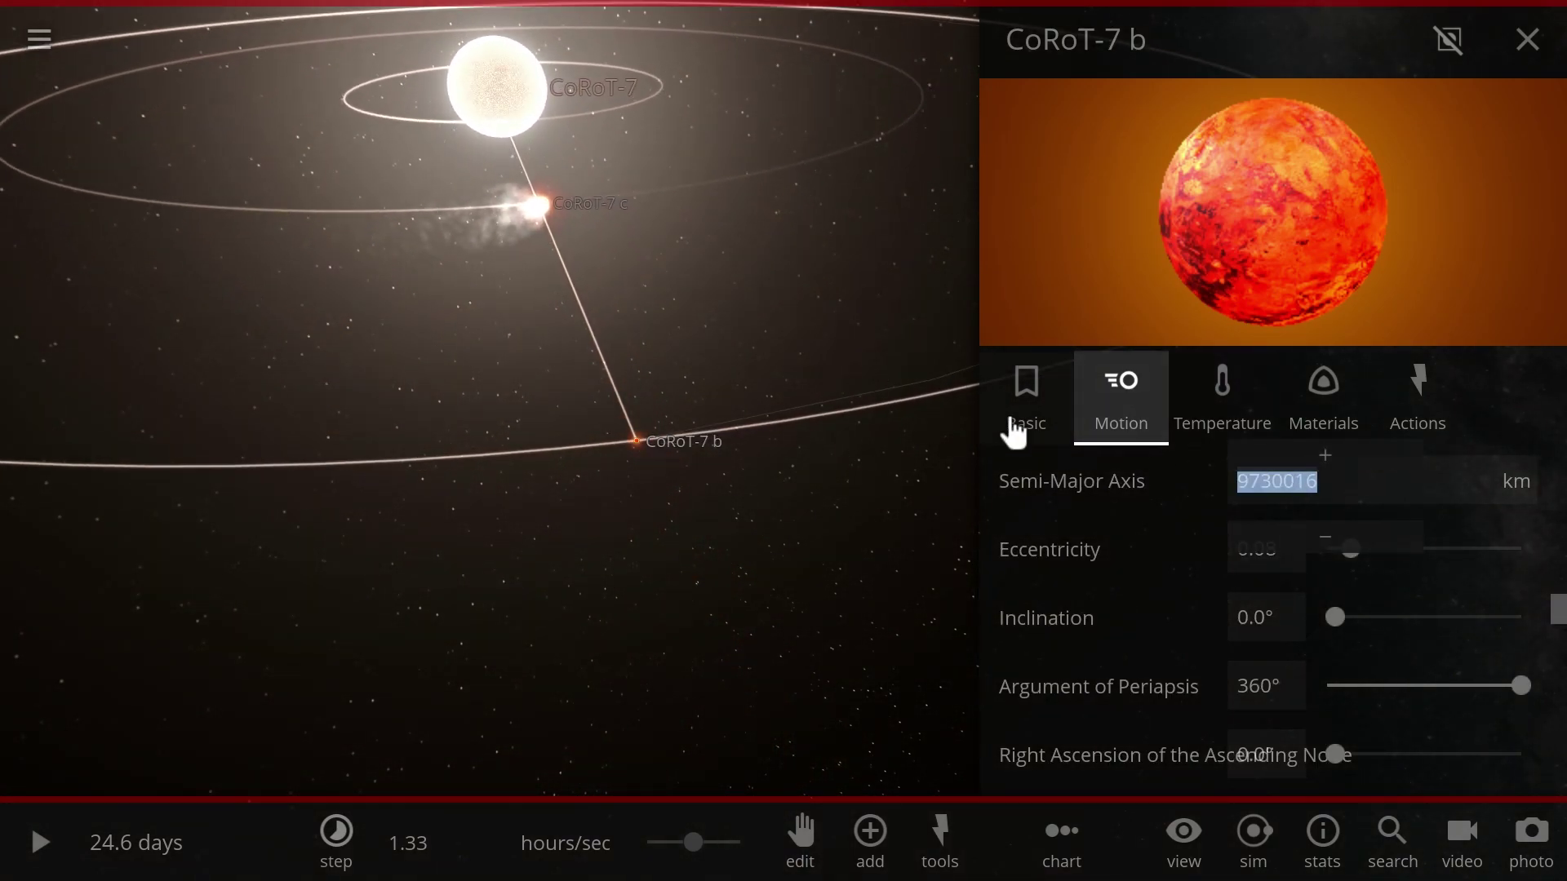
Step: Set CoRoT-7 b's mass to 100 Earth masses, resume the simulation and close the planet's properties
left_click(1058, 421)
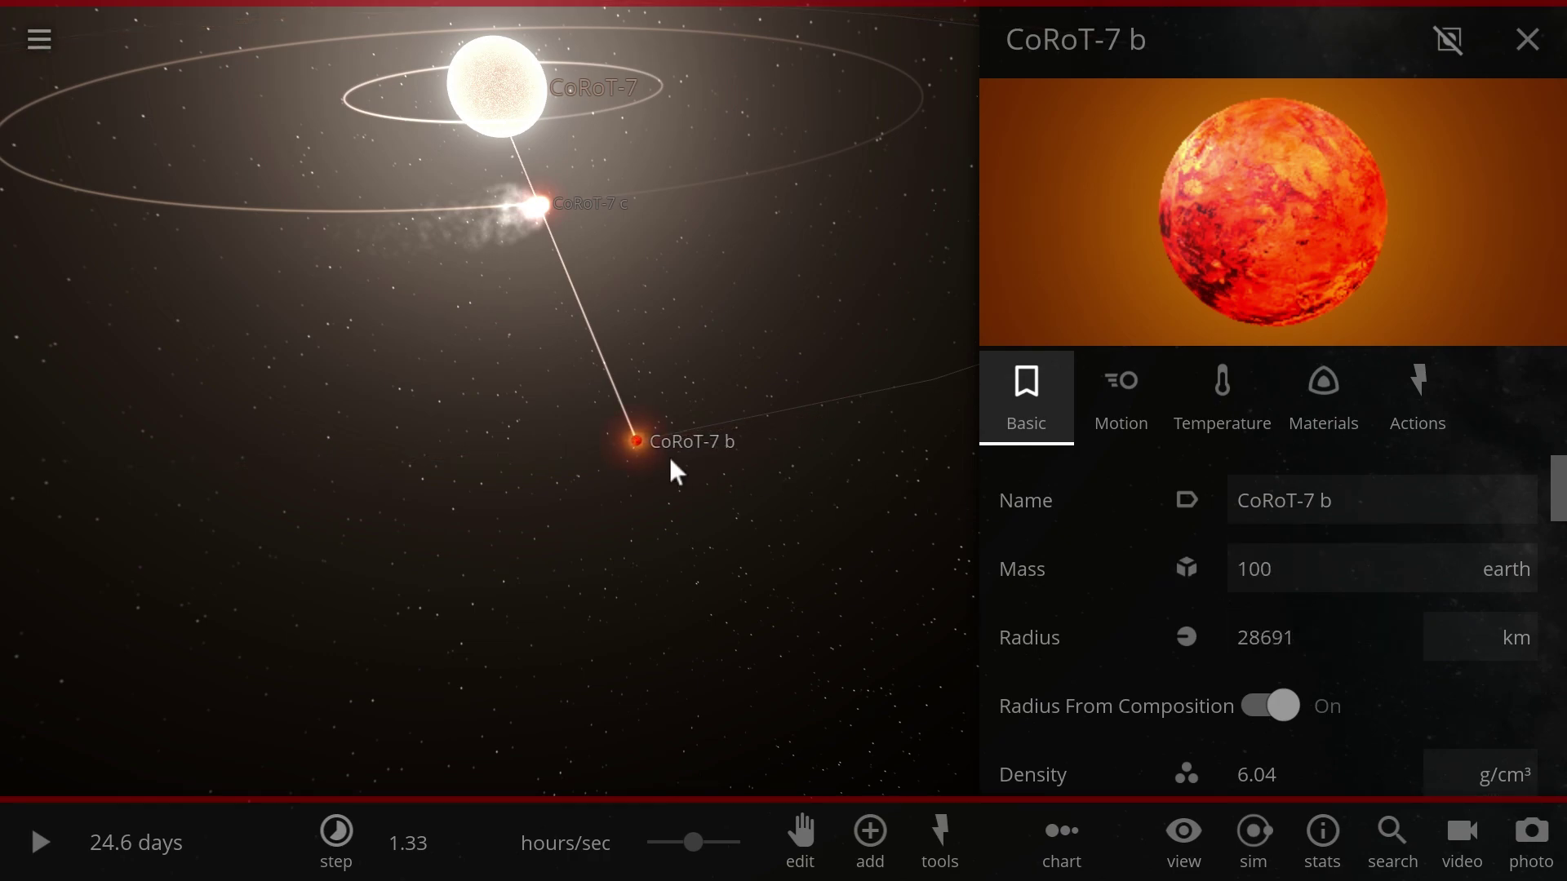
key("space")
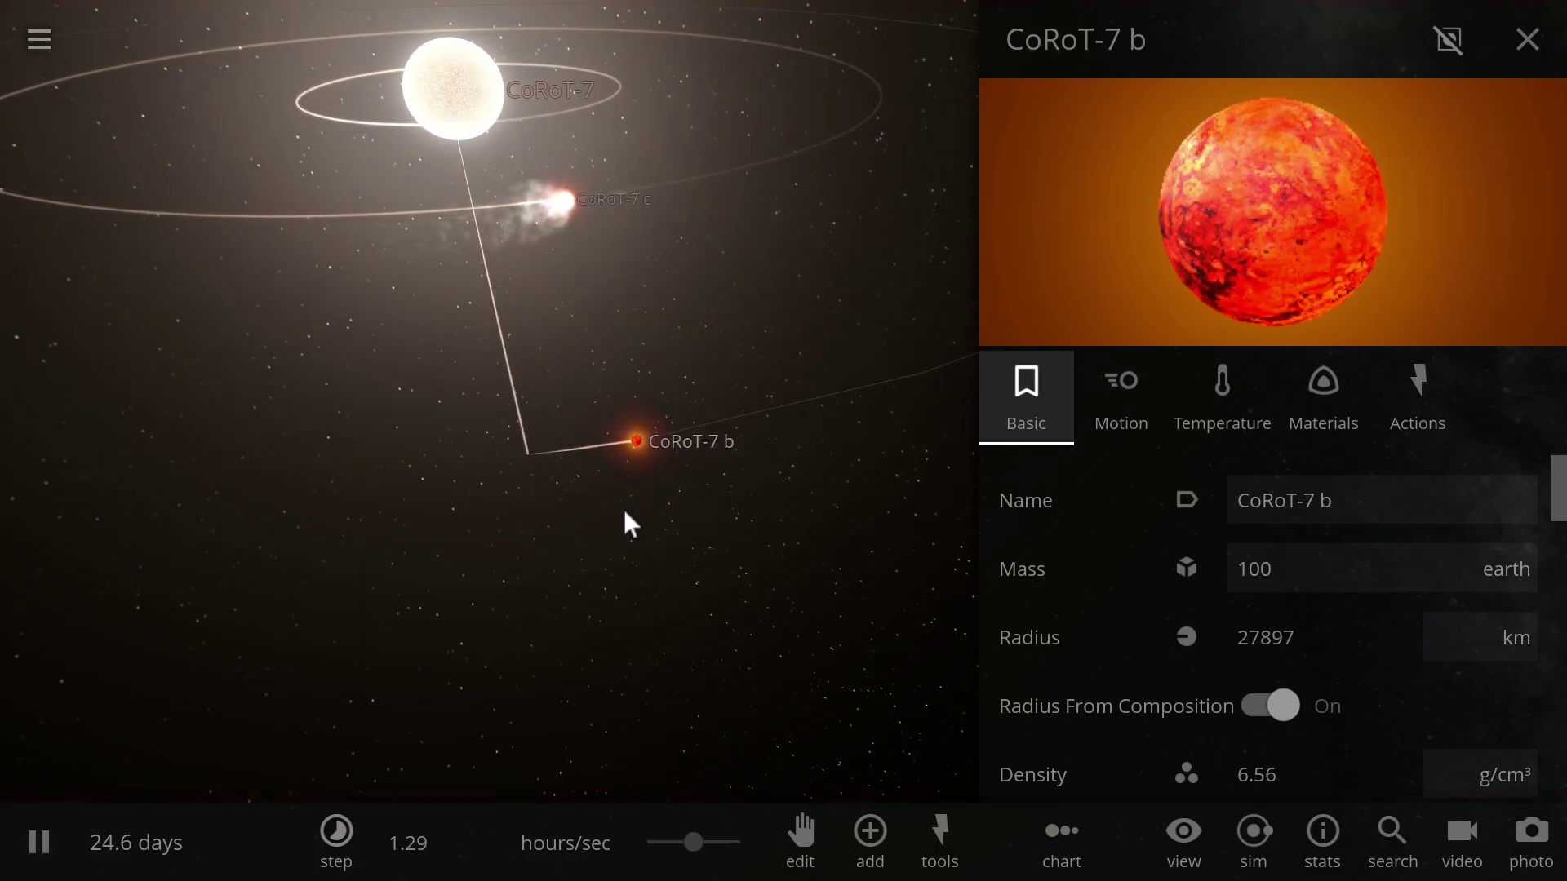
left_click(1532, 59)
left_click(779, 442)
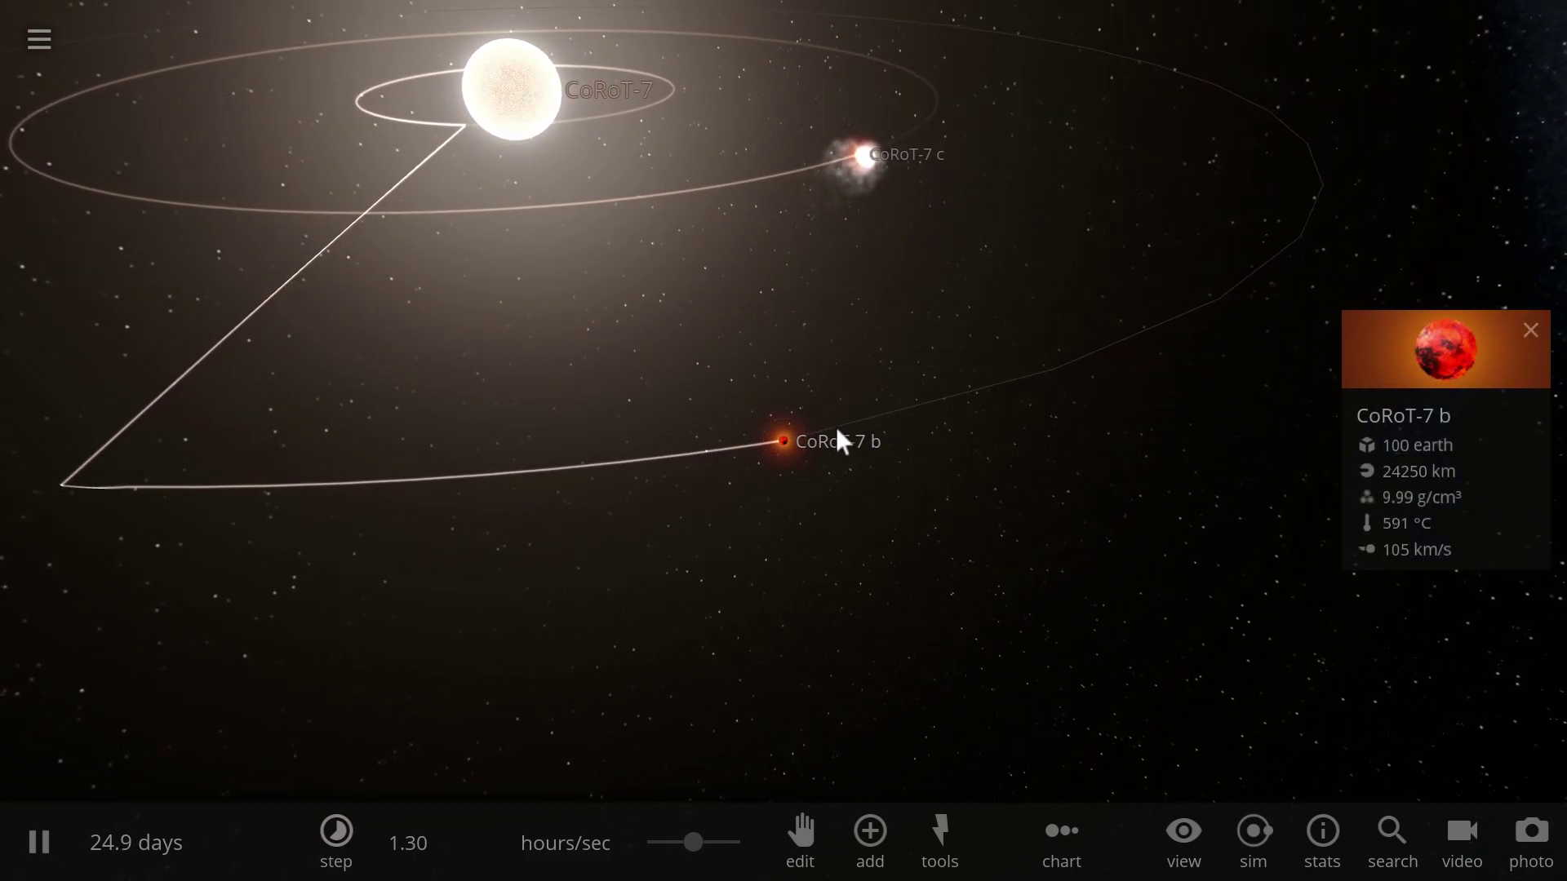
Step: Bring CoRoT-7 b closer to the star by reducing its semi-major axis to about 6,980,979 km
left_click(1414, 369)
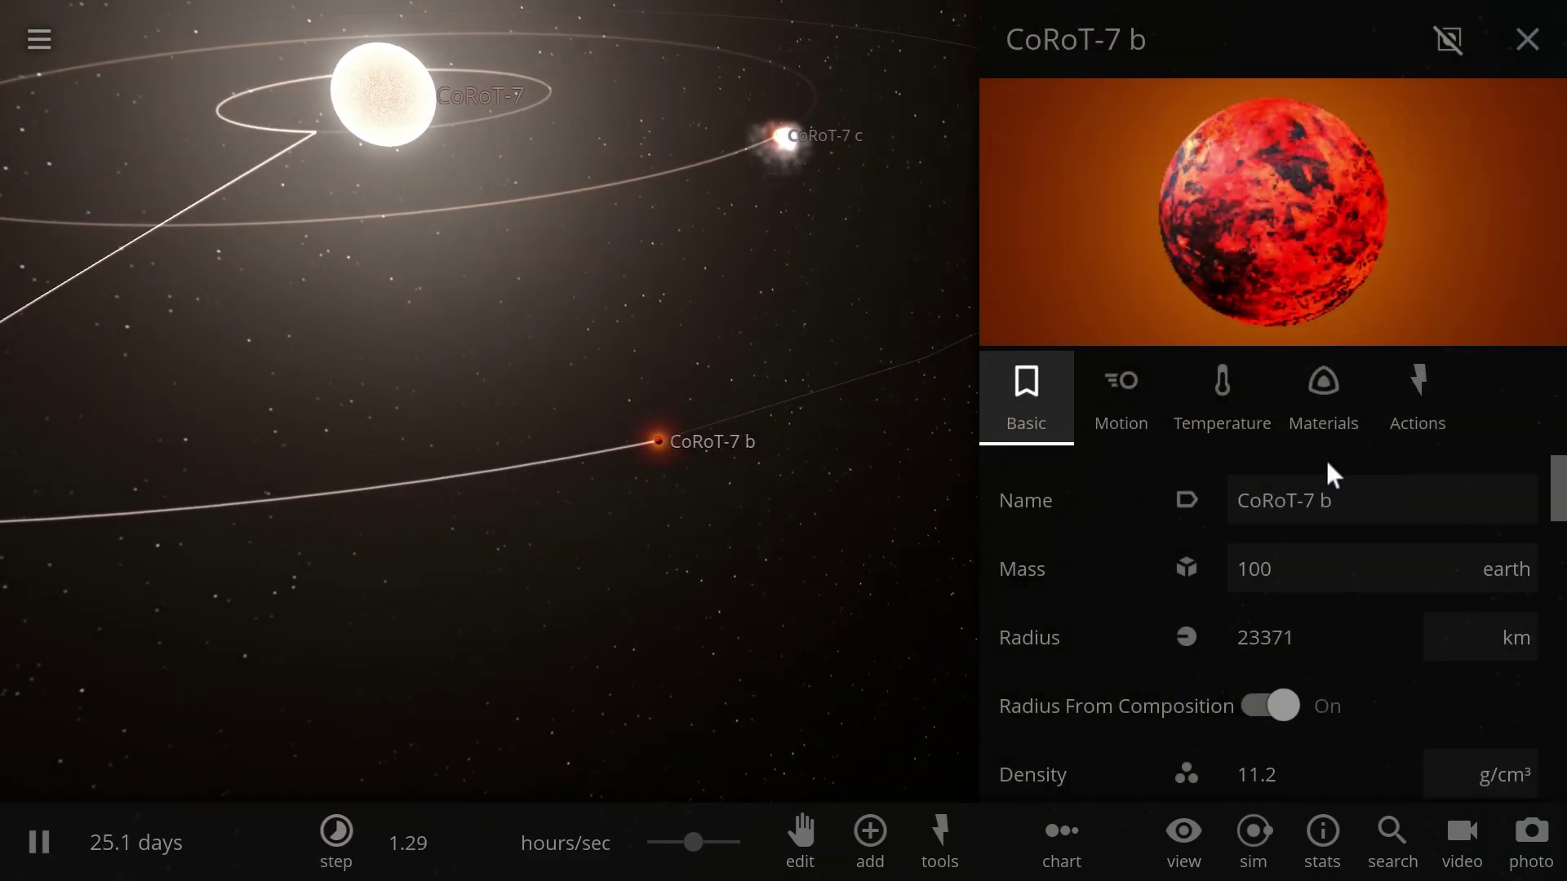
left_click(1116, 433)
scroll(1246, 546, "down", 10)
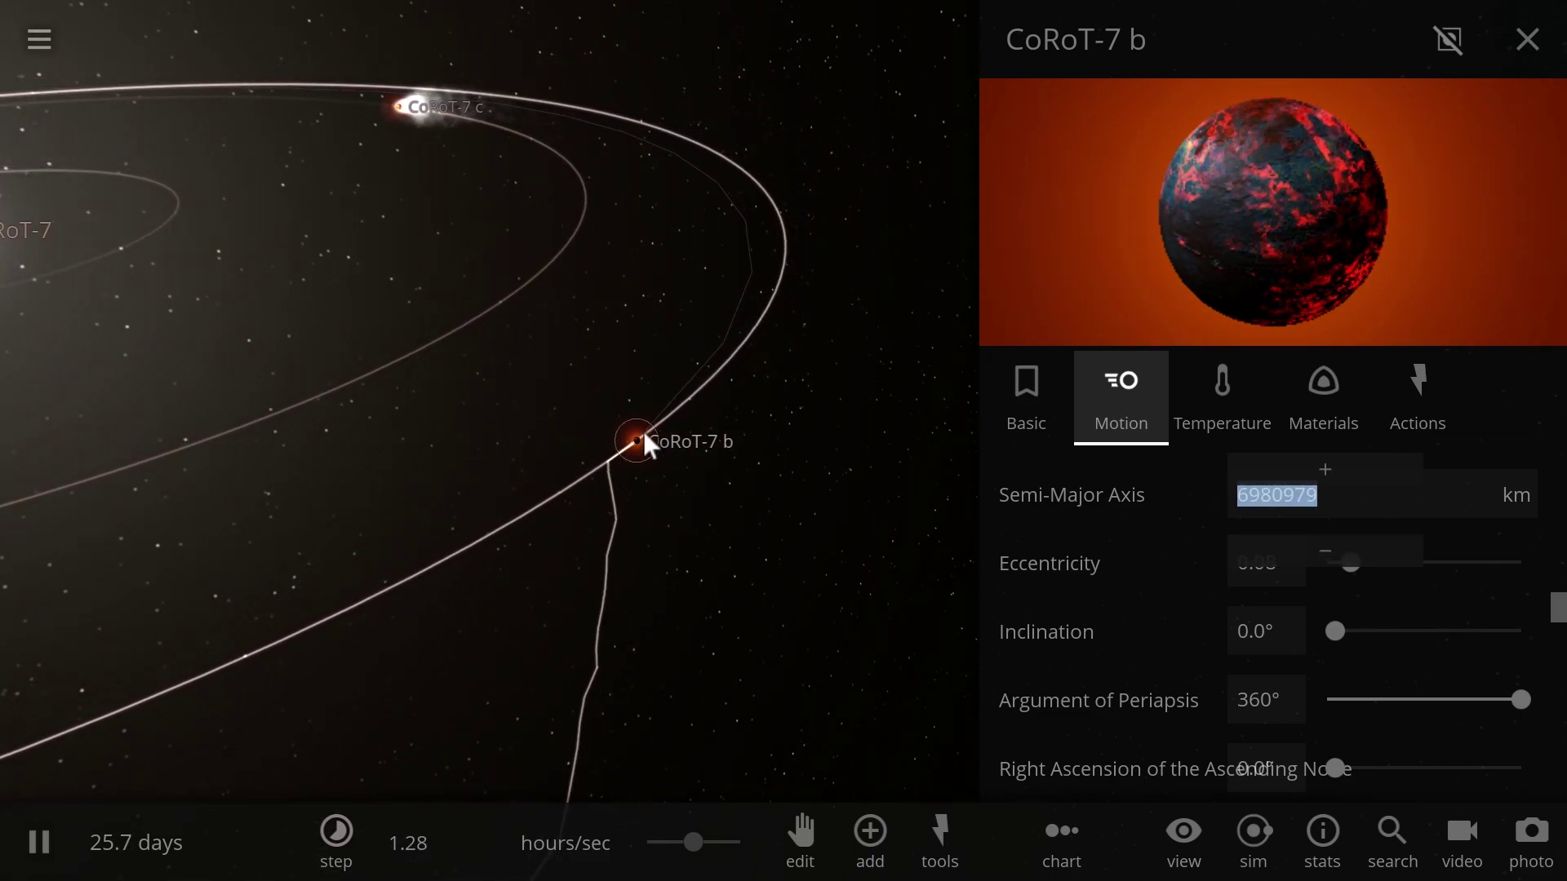
Step: Focus on the star CoRoT-7 and examine the orbits of its planets from different distances and angles
left_click_drag(644, 431, 568, 433)
left_click_drag(787, 392, 688, 377)
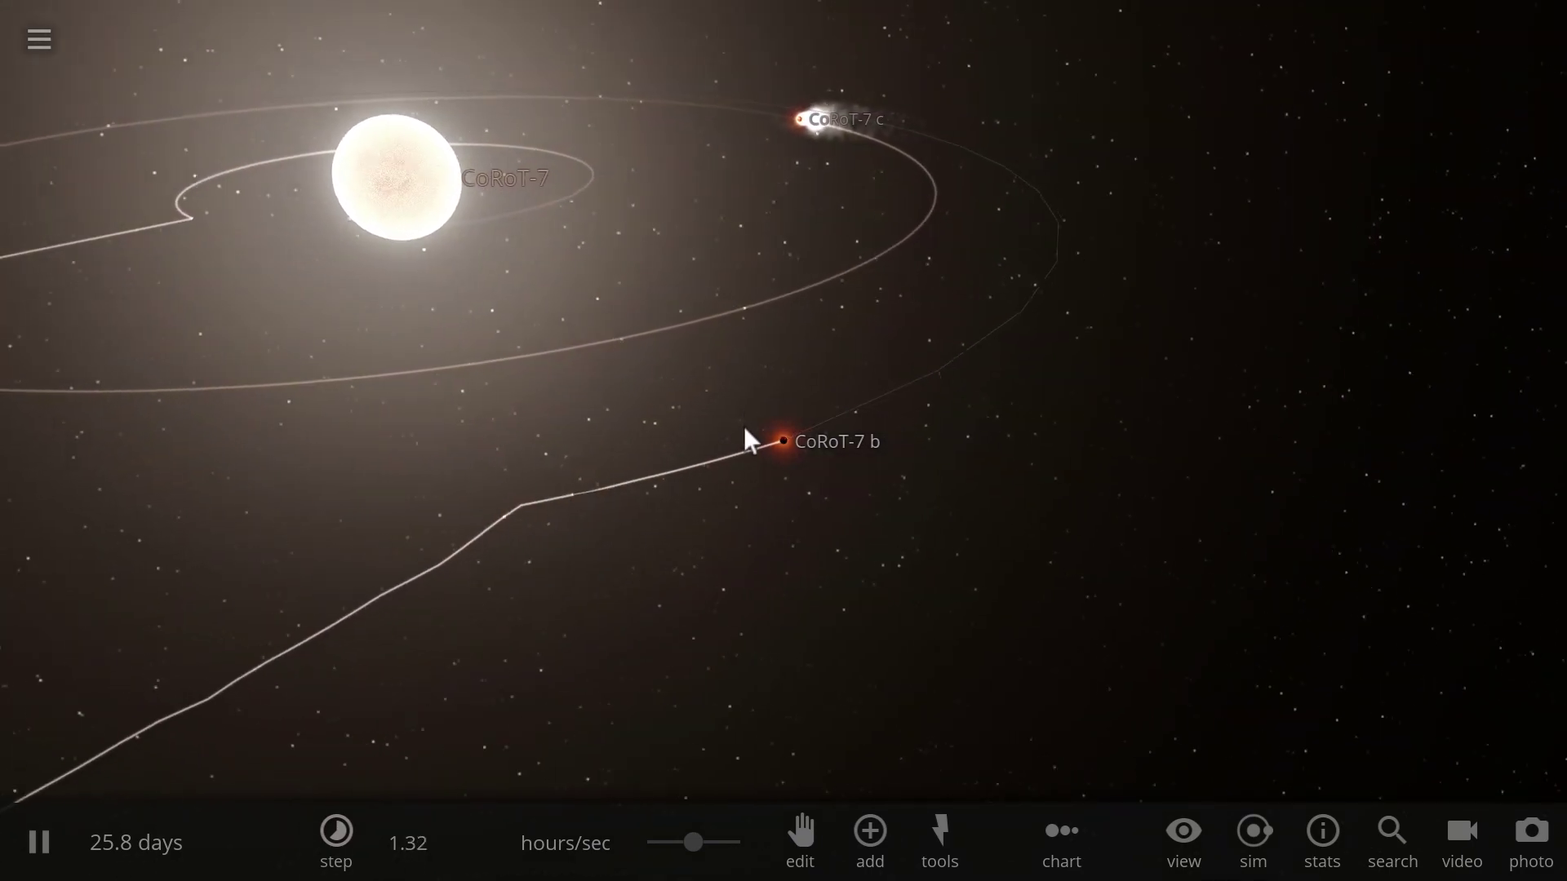
left_click_drag(743, 426, 673, 394)
left_click(522, 162)
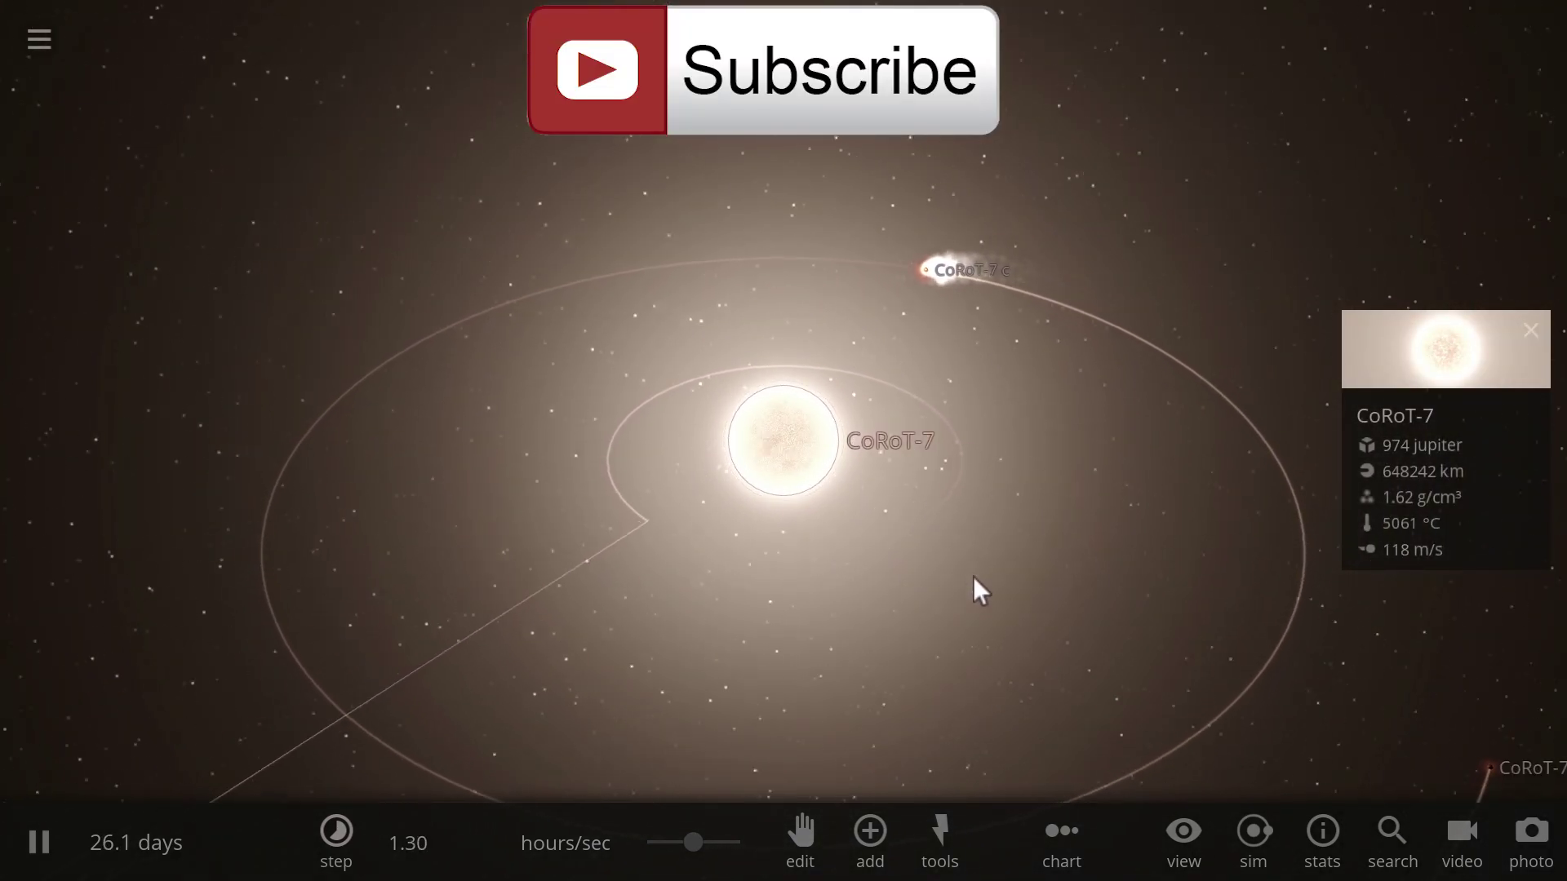
scroll(985, 564, "up", 3)
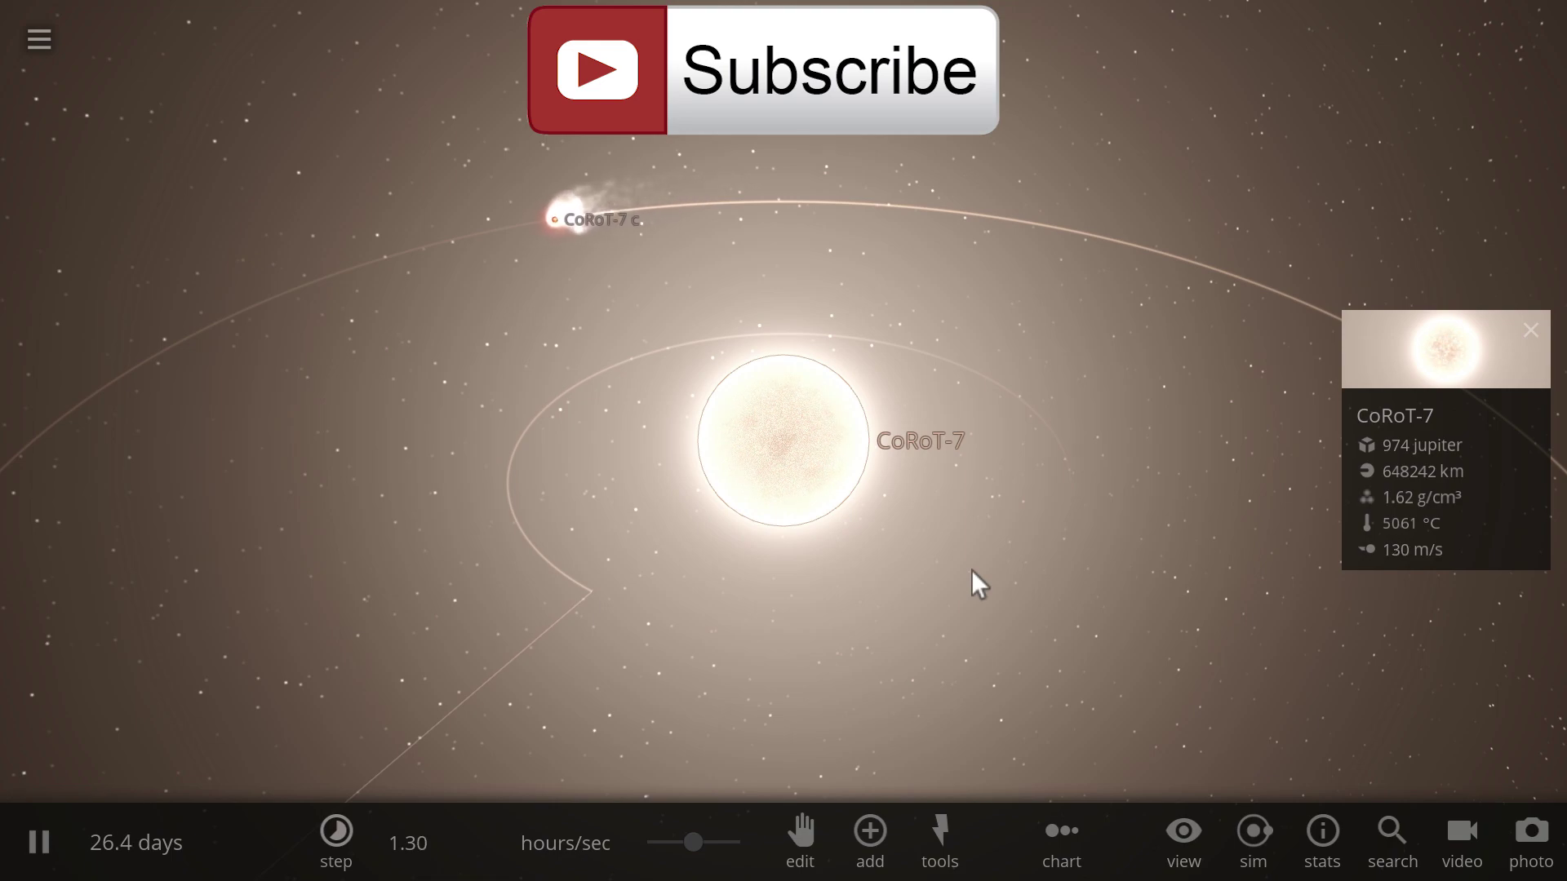
scroll(961, 526, "down", 5)
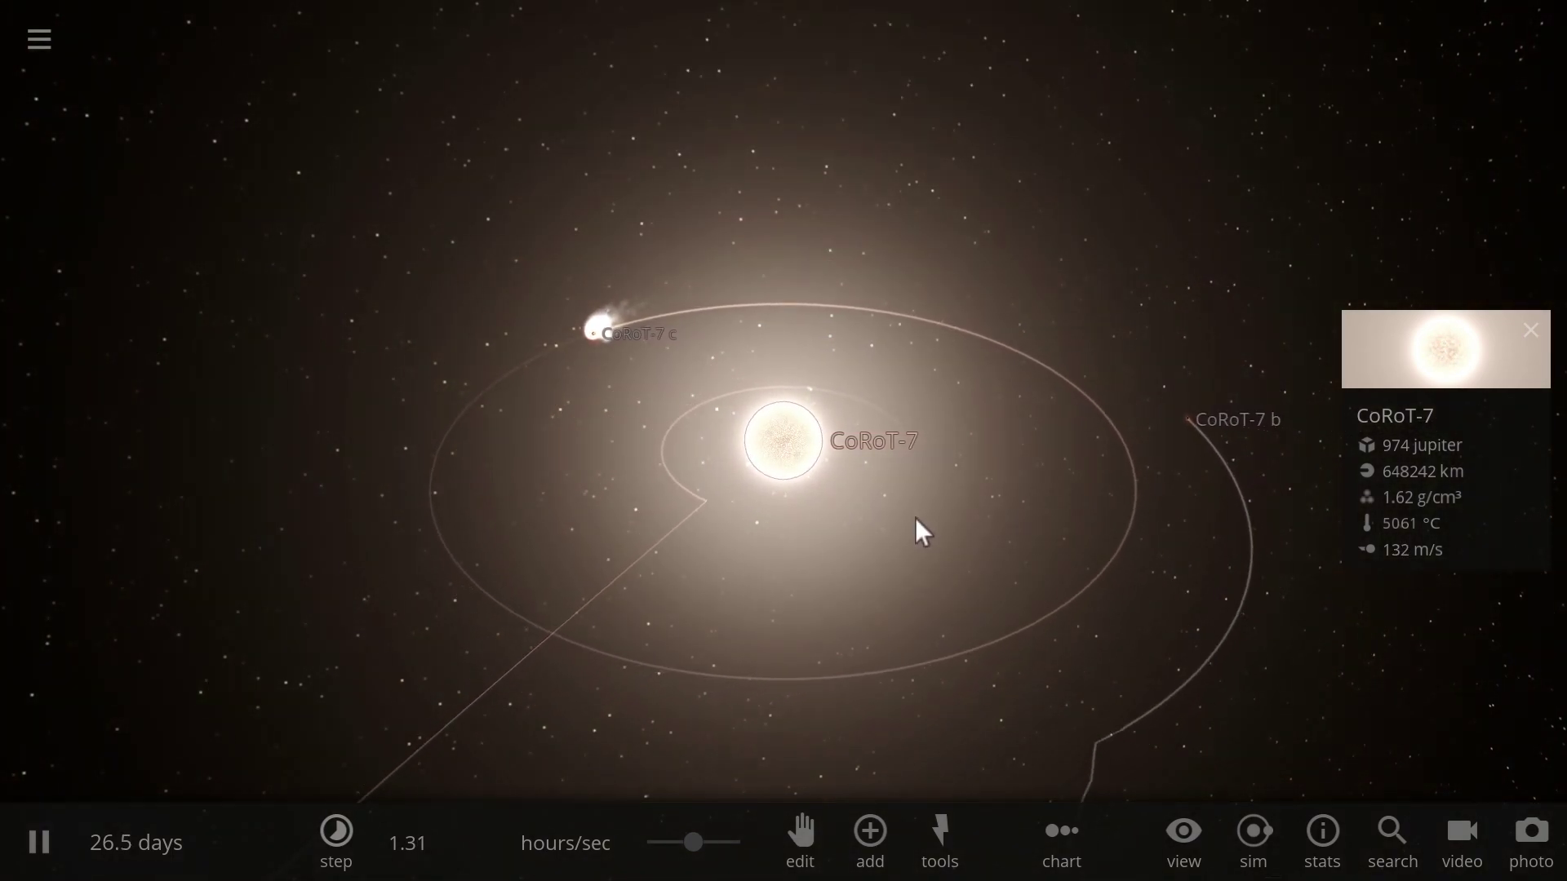
Step: Slow the simulation to 2.70 minutes per second and blow up the star CoRoT-7 with the Explode tool
left_click_drag(692, 848, 666, 849)
left_click(965, 853)
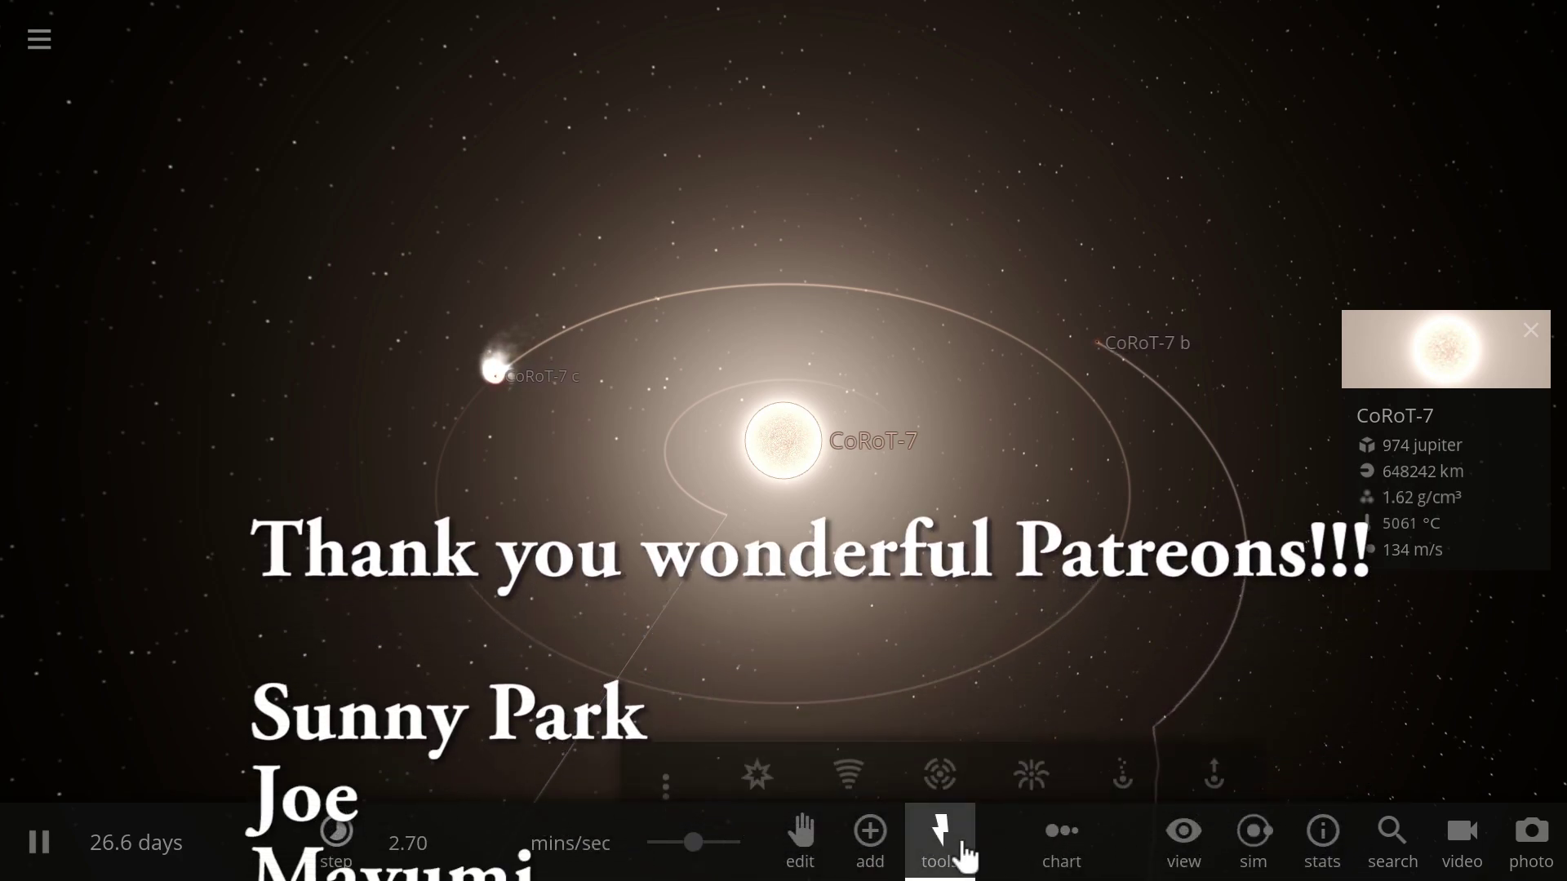
left_click(780, 782)
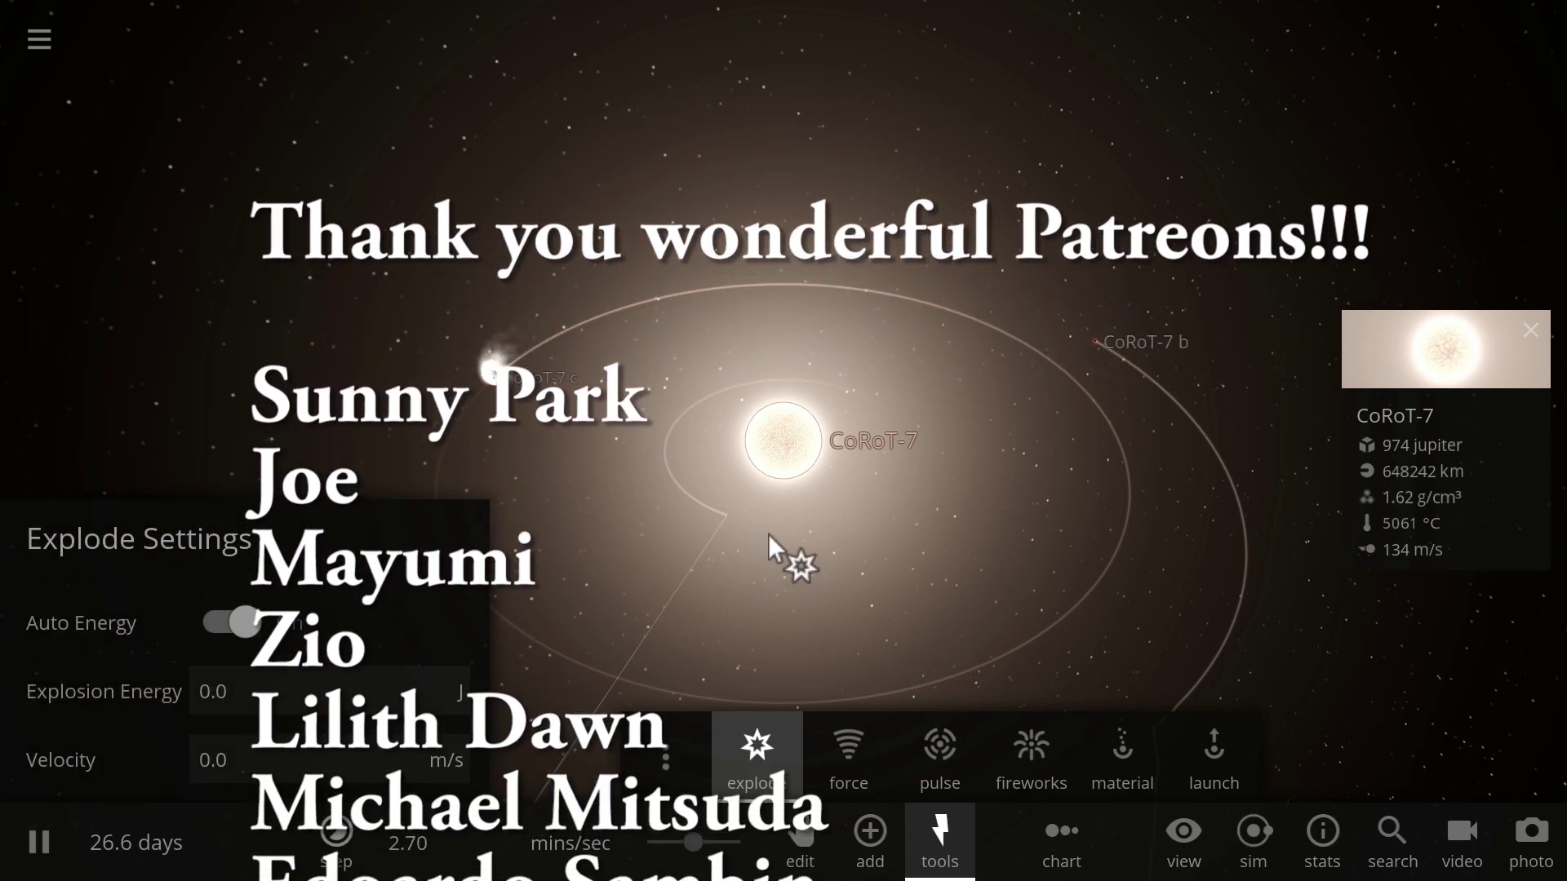
left_click(786, 441)
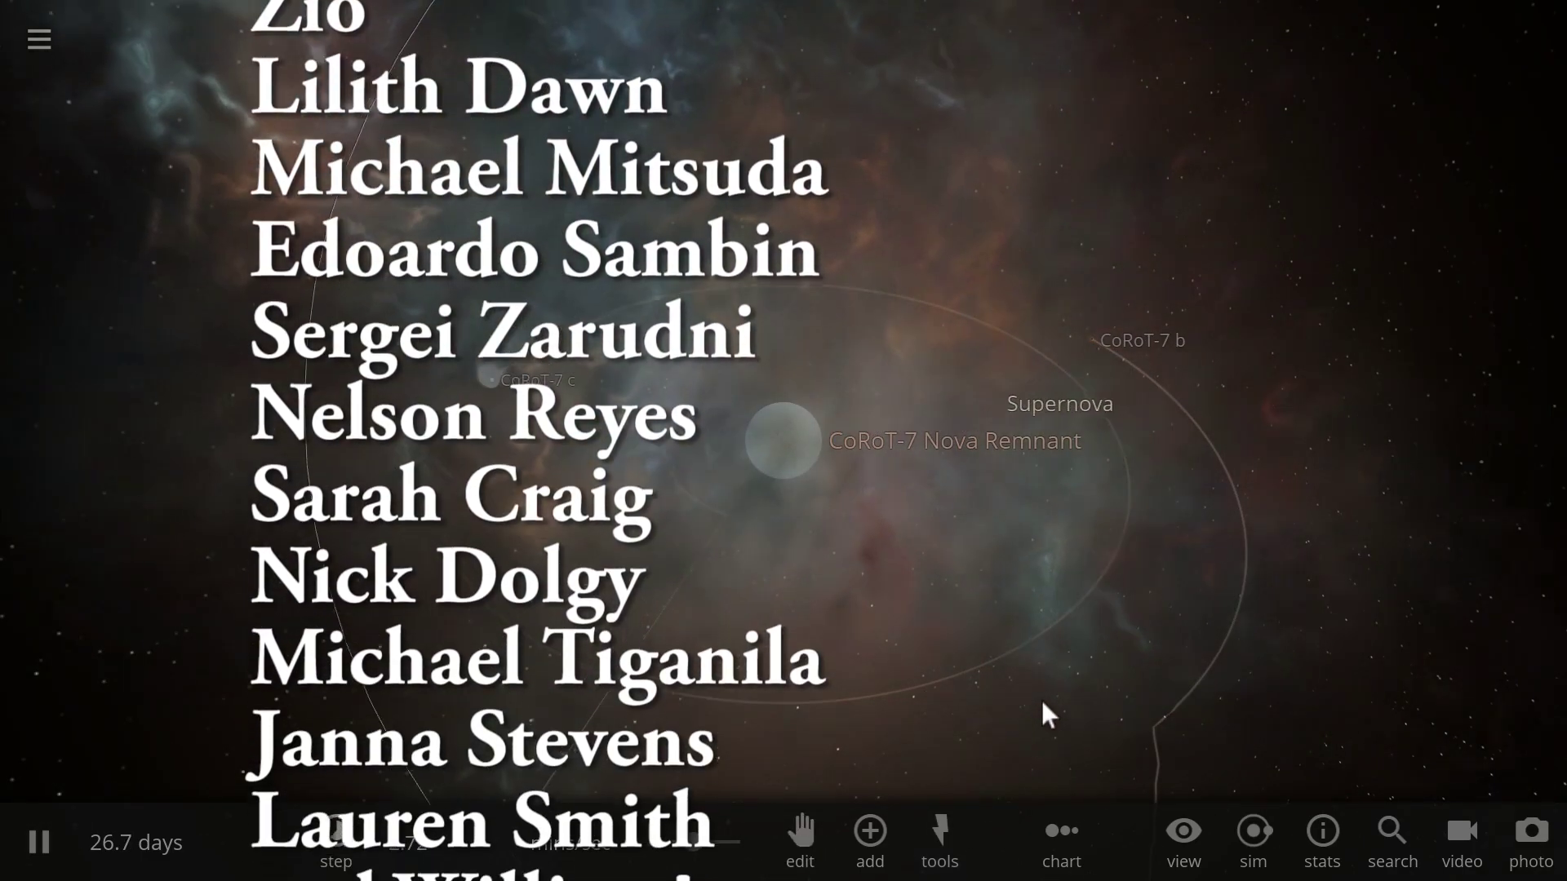